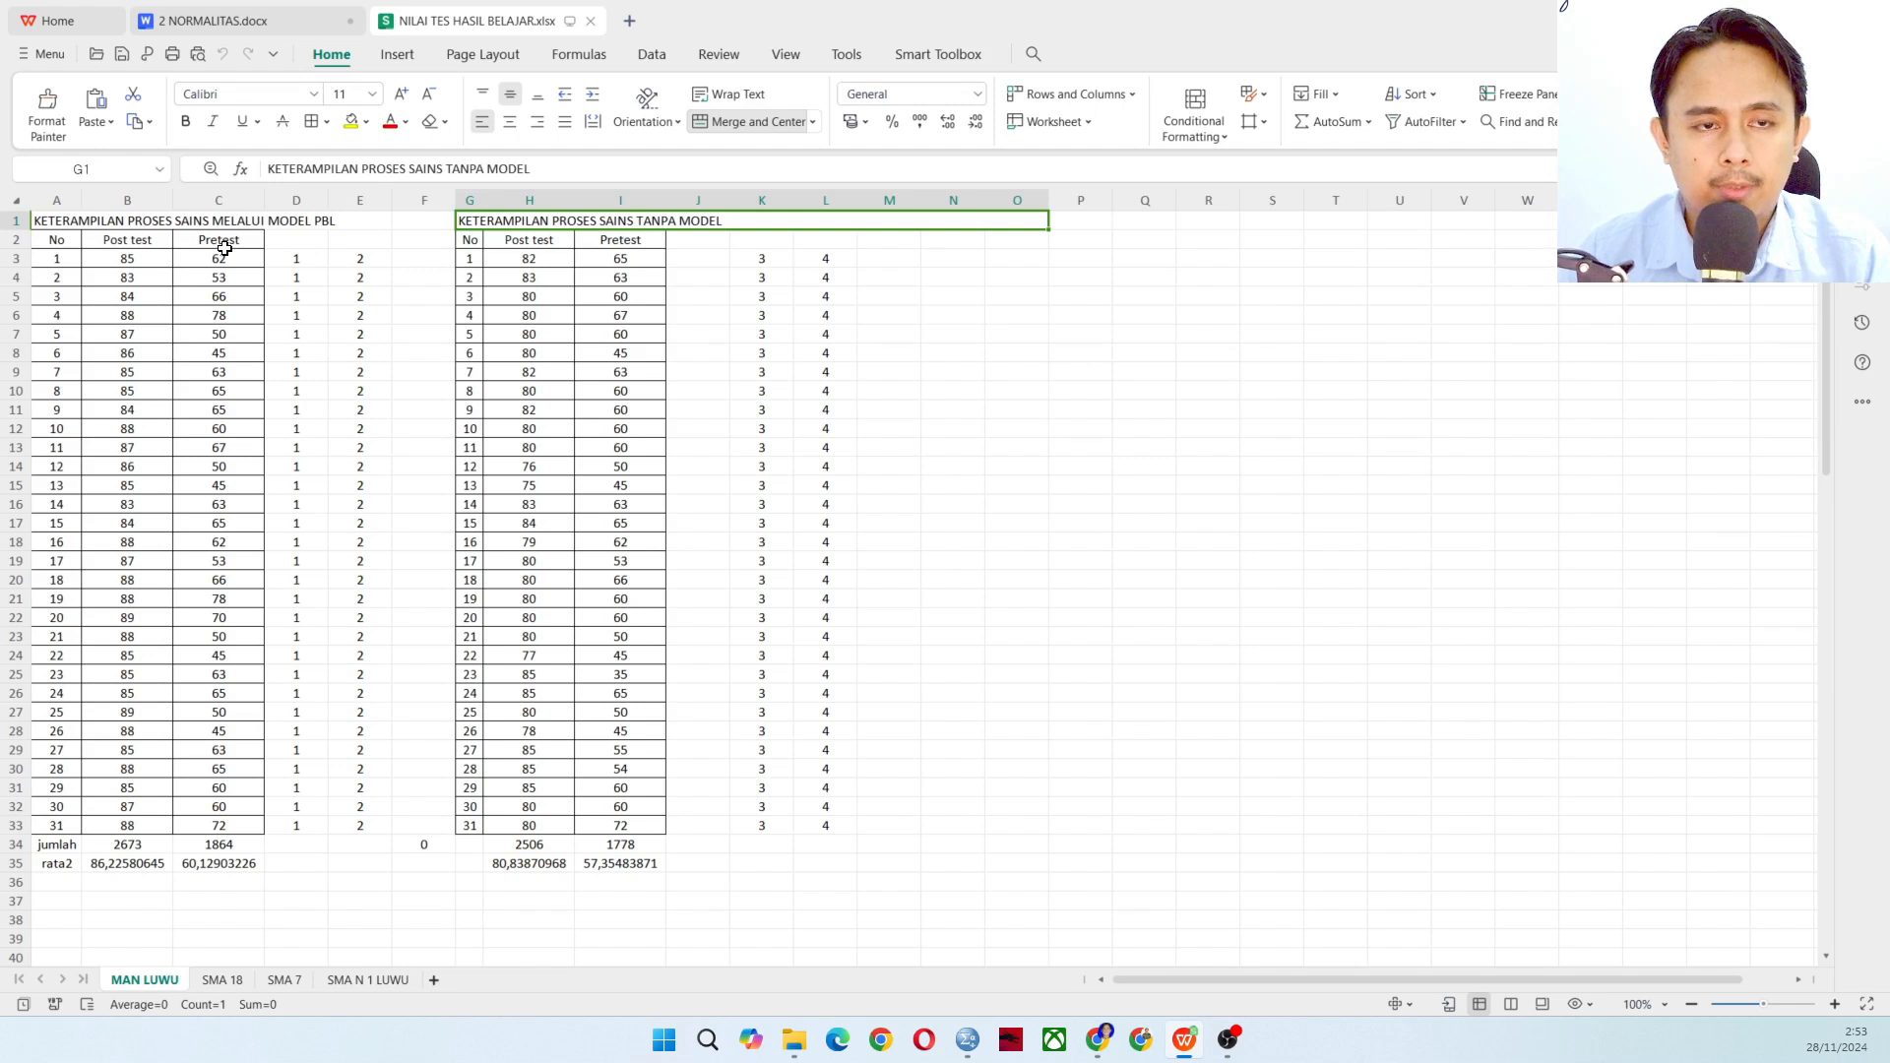
- Examine how the class codes in columns D, E, K and L correspond to the pretest and post-test scores of both groups
click(302, 260)
click(354, 259)
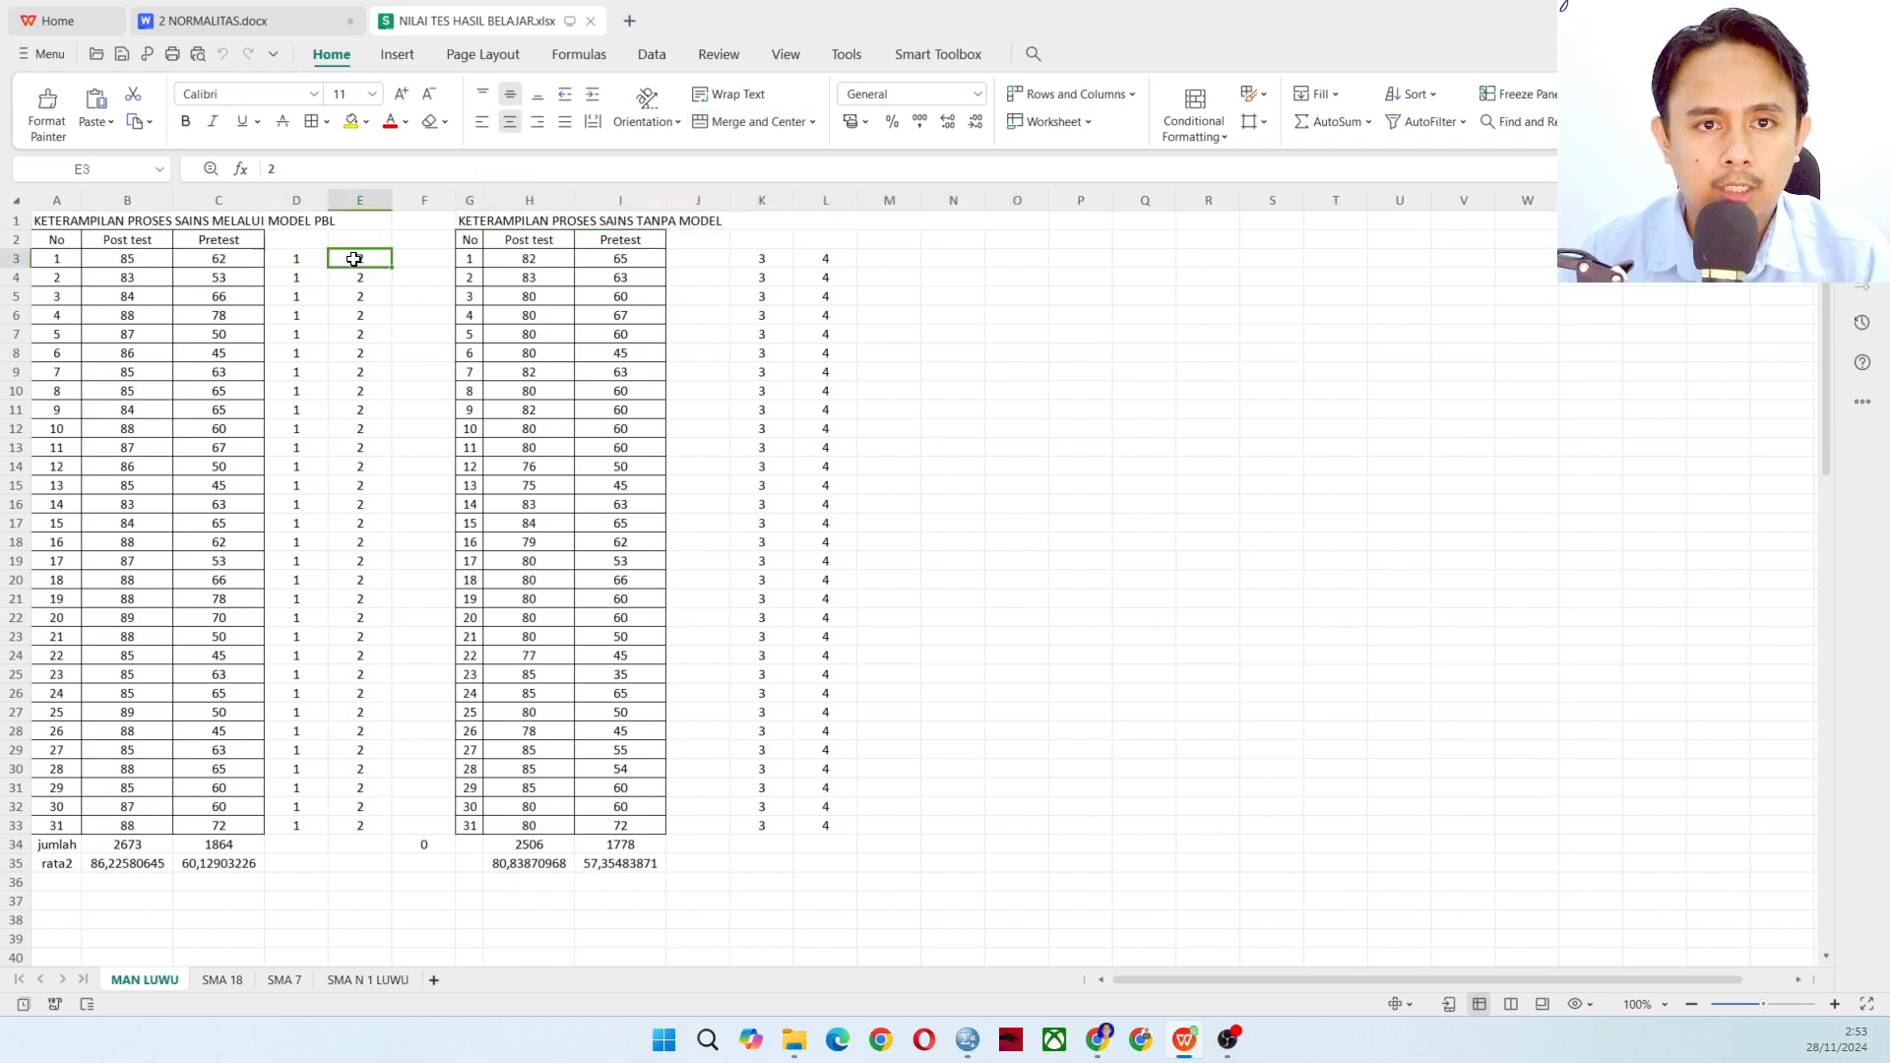
click(766, 256)
click(839, 257)
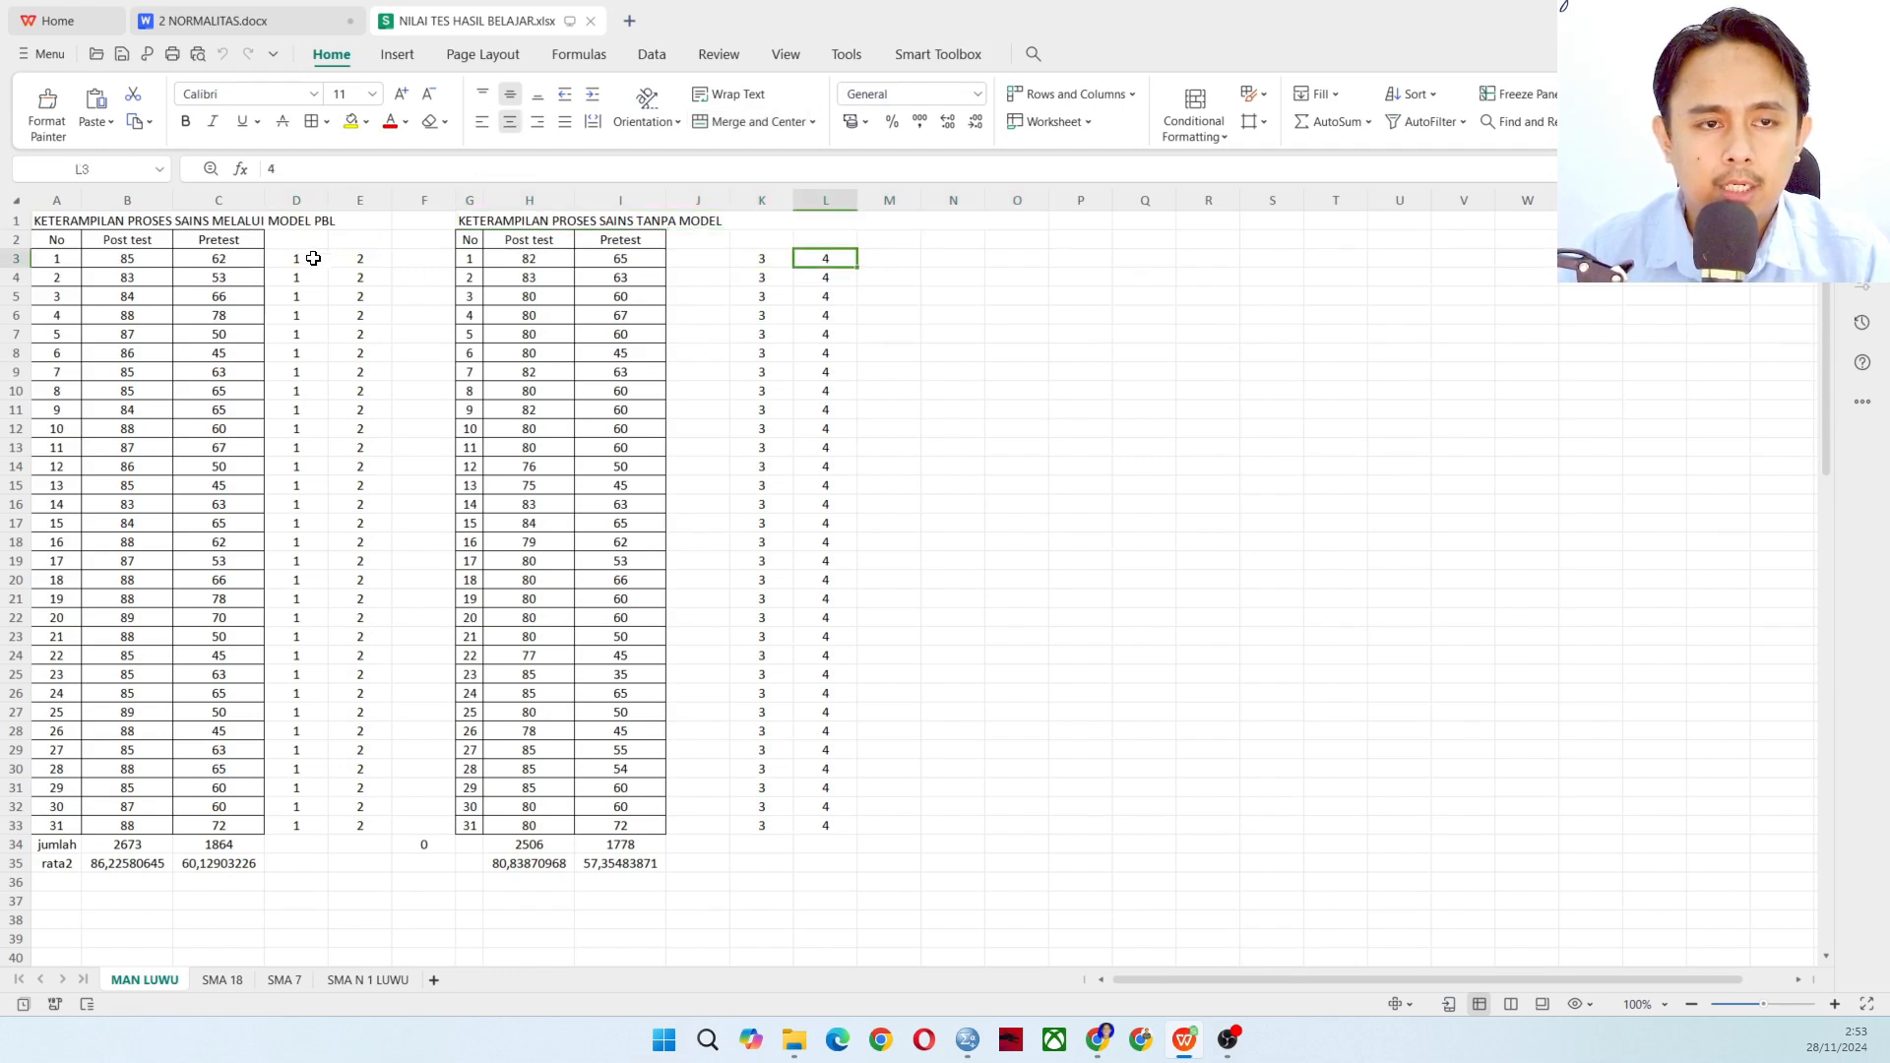
click(310, 259)
click(344, 263)
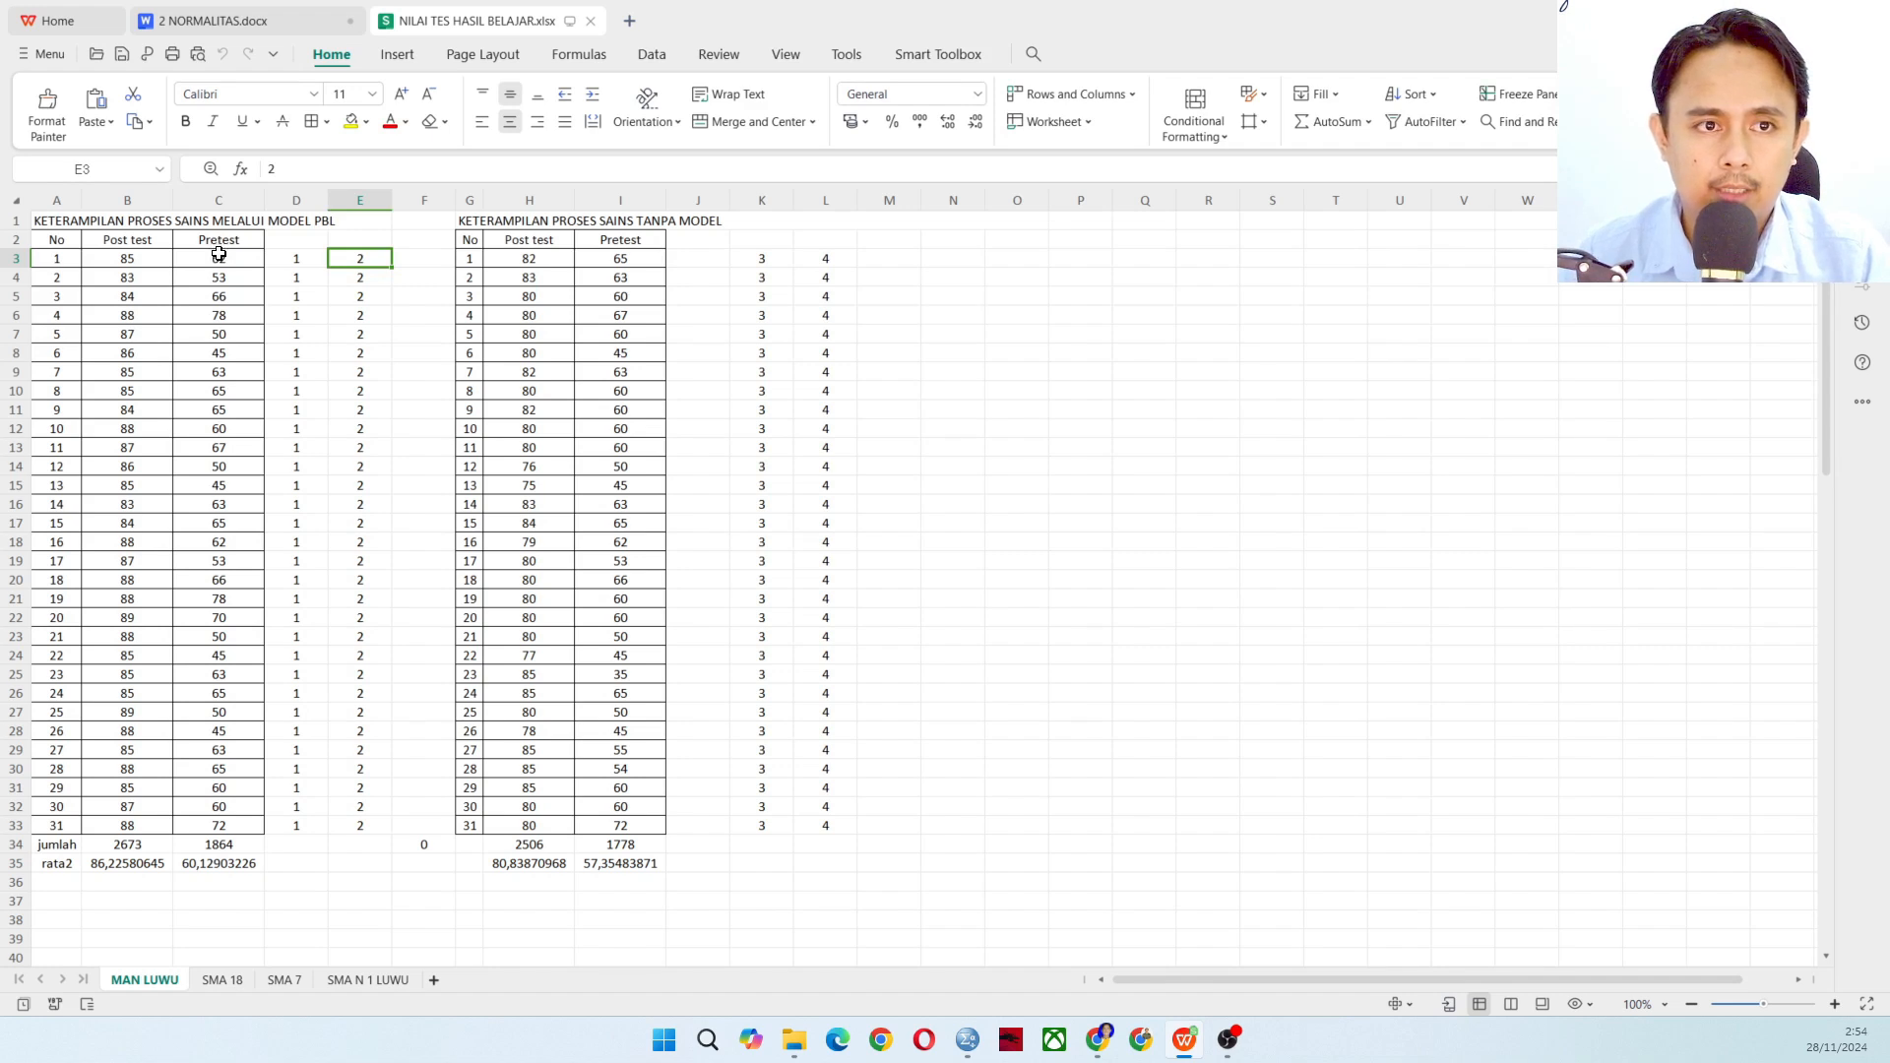
click(297, 261)
click(126, 246)
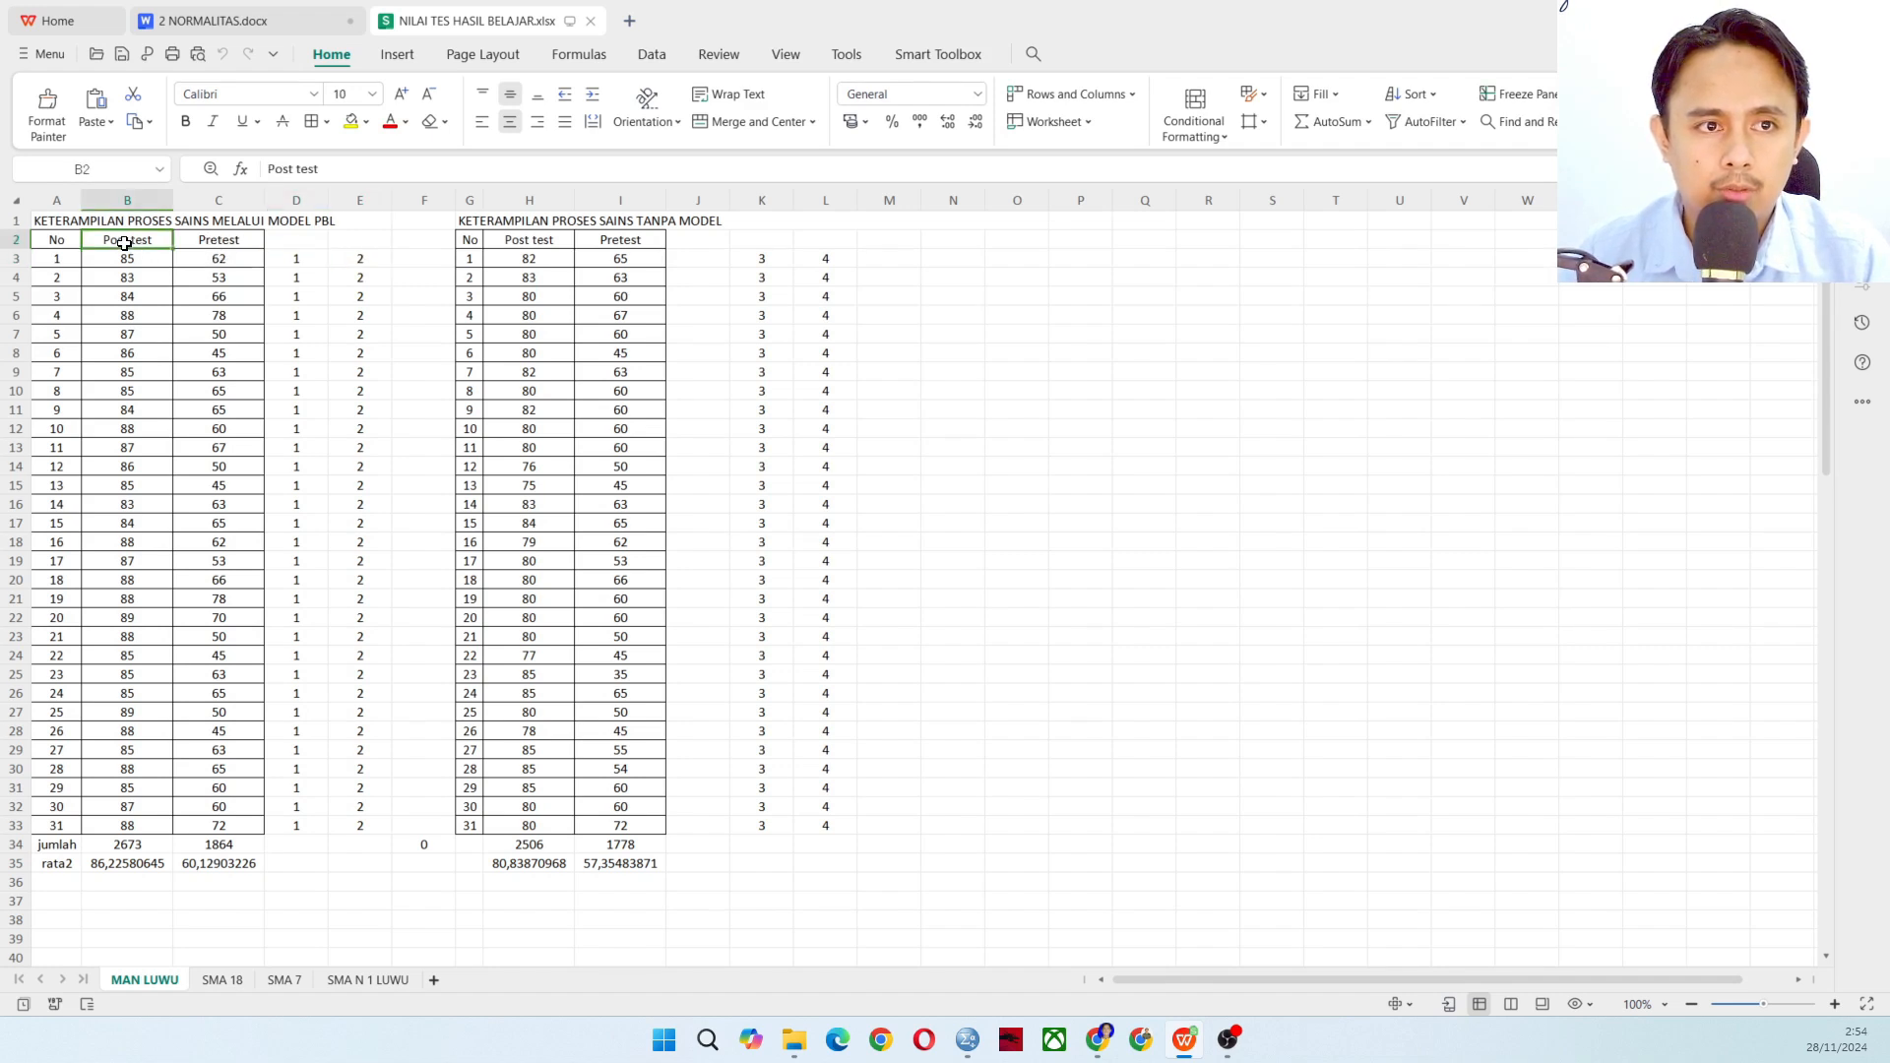
click(358, 264)
click(613, 247)
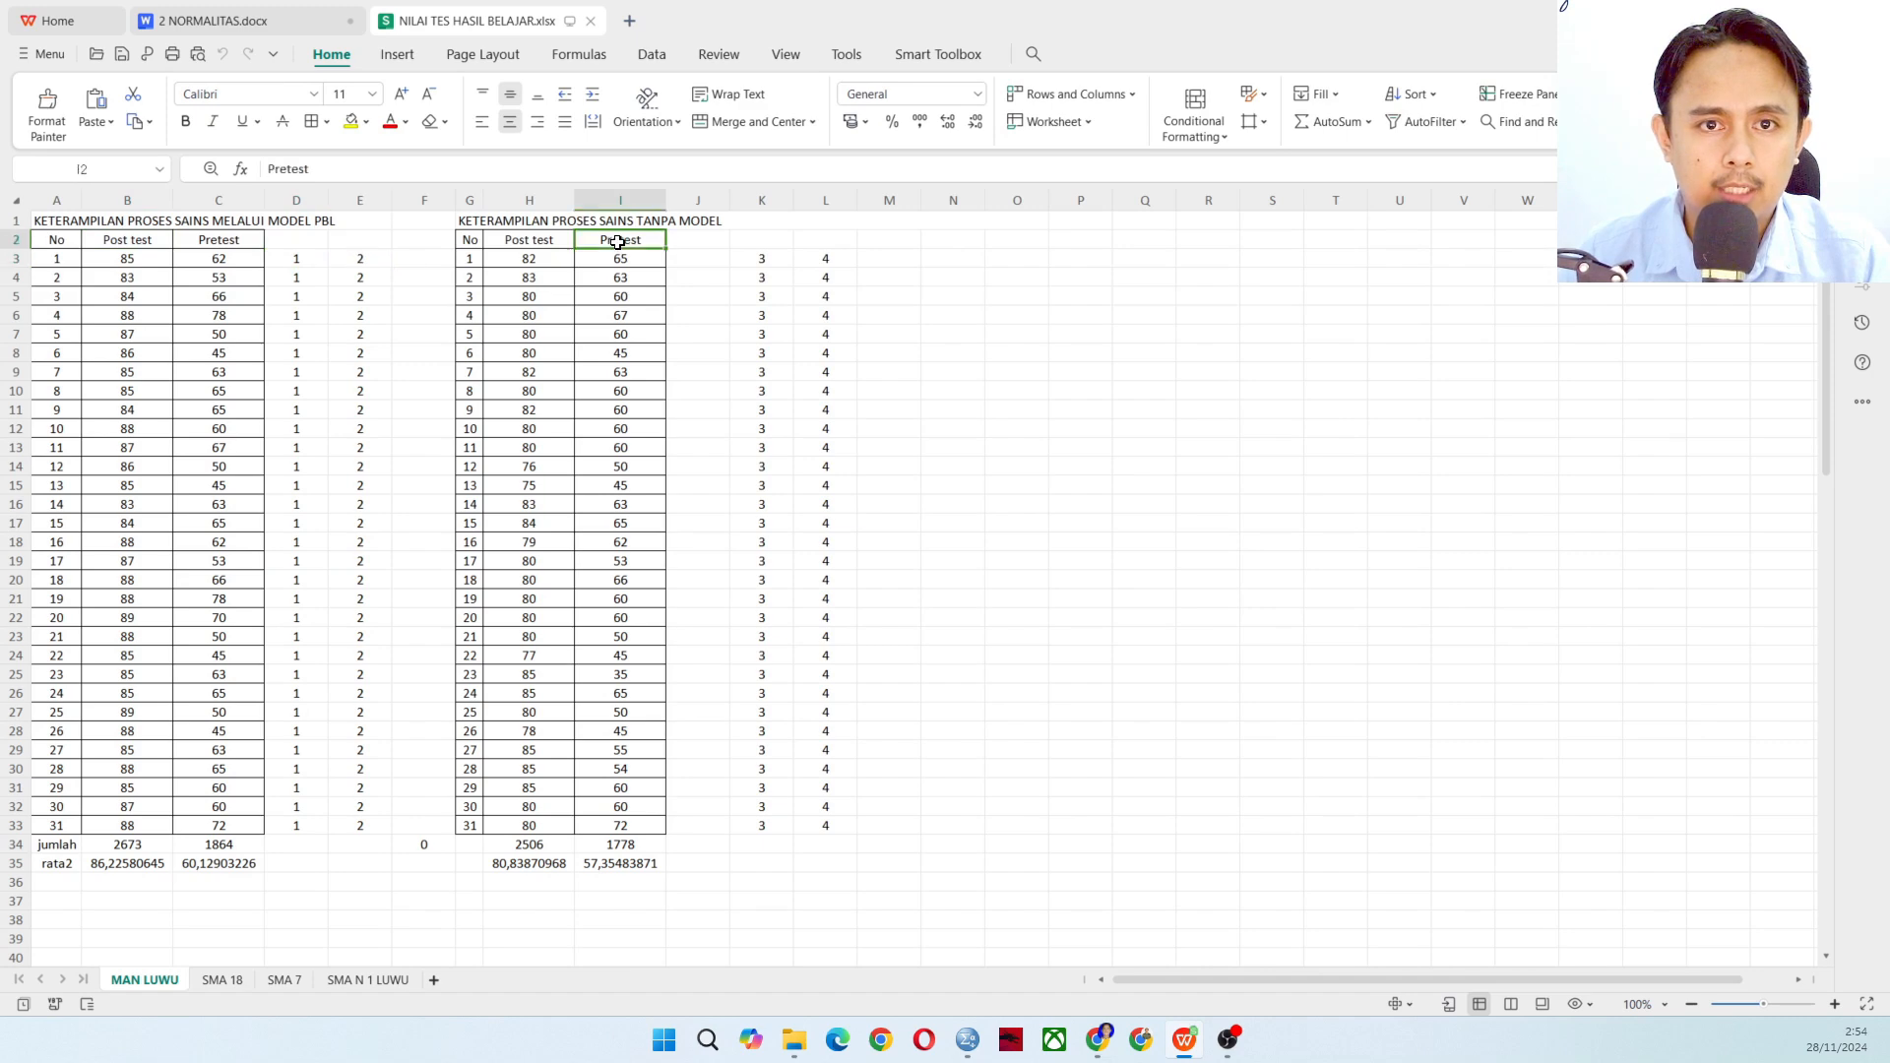
click(757, 263)
click(518, 246)
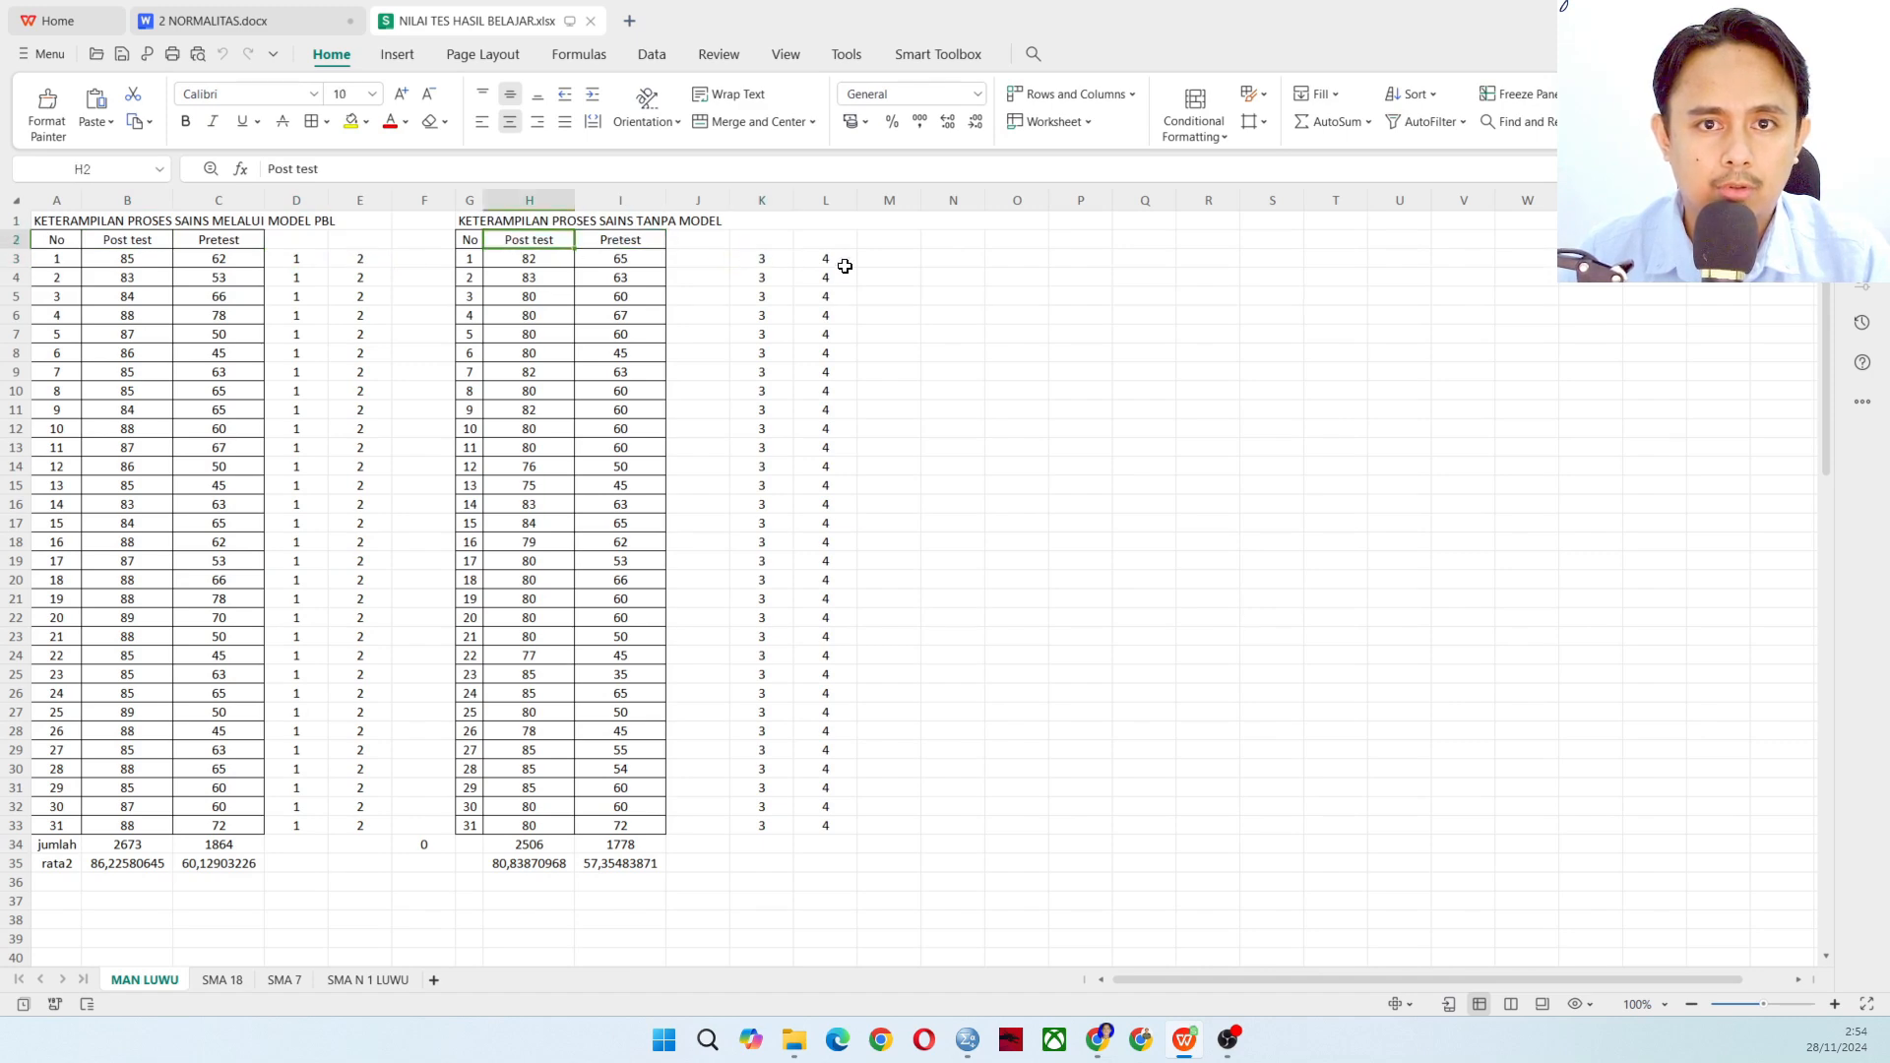
click(840, 263)
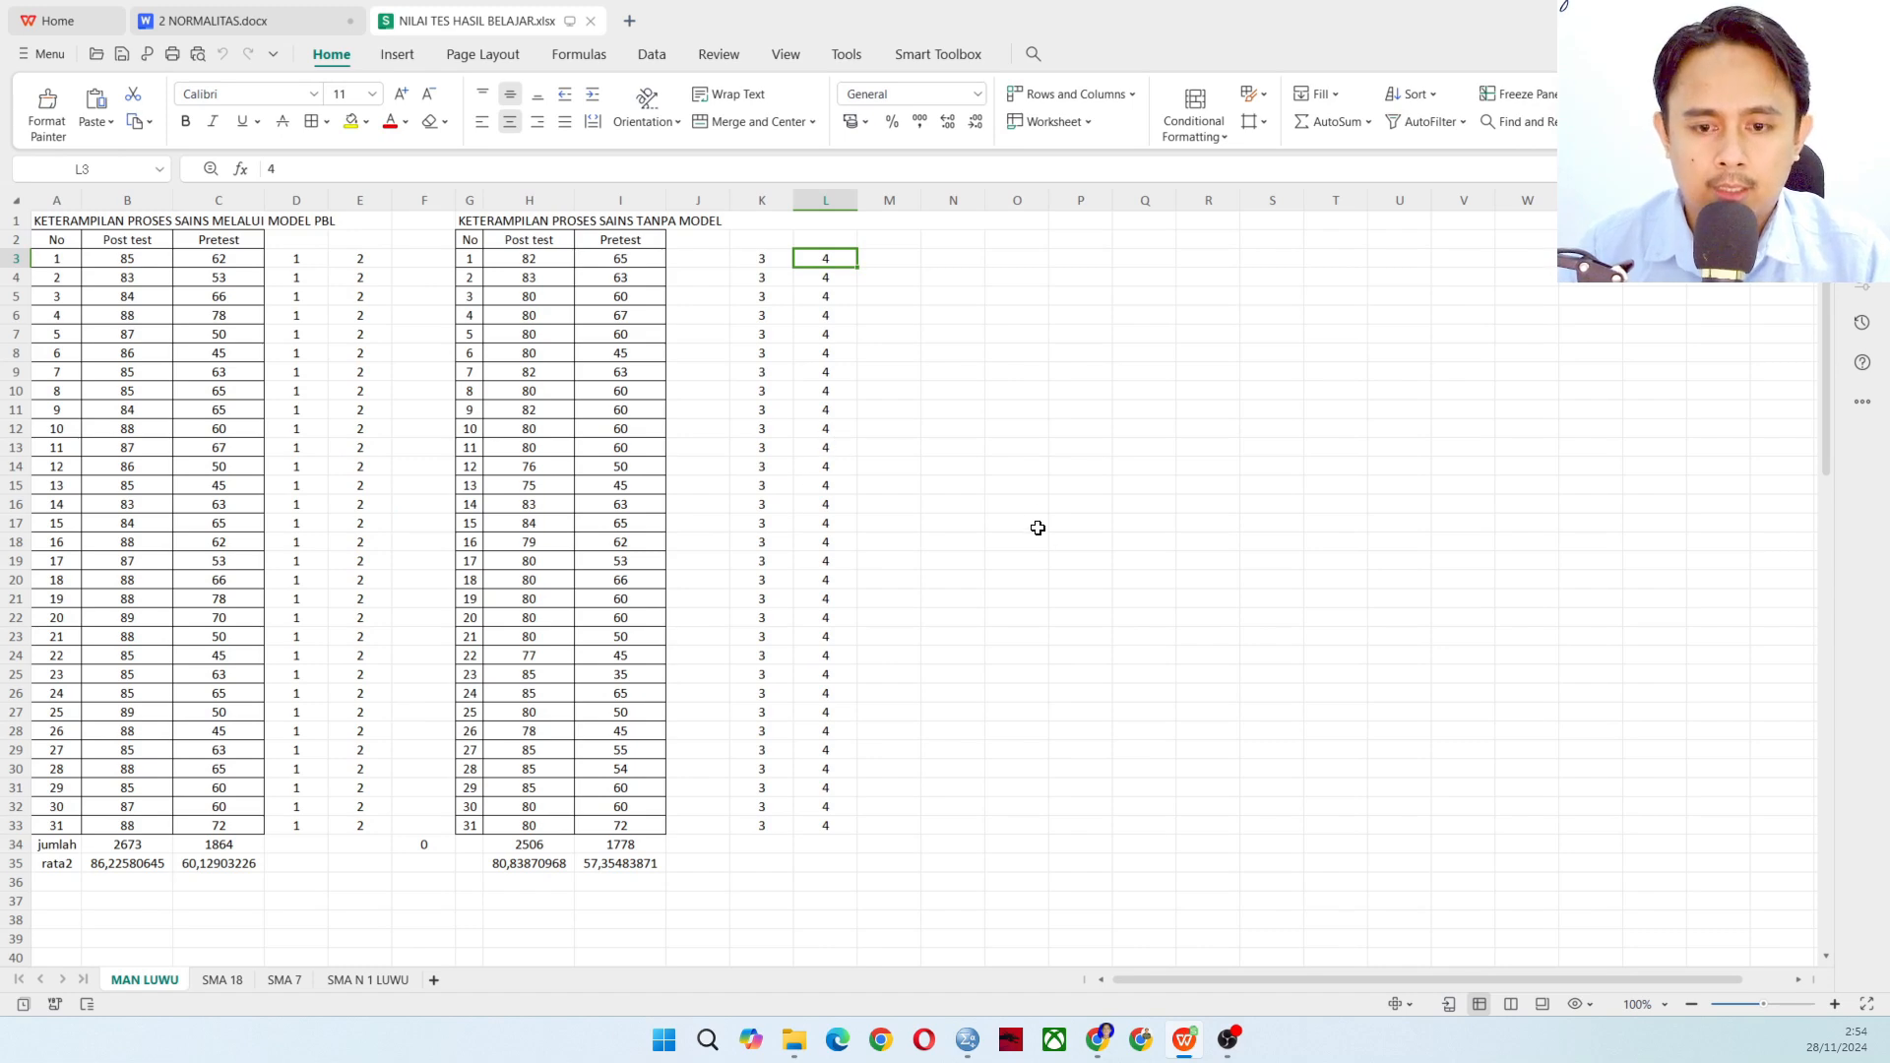
click(967, 1042)
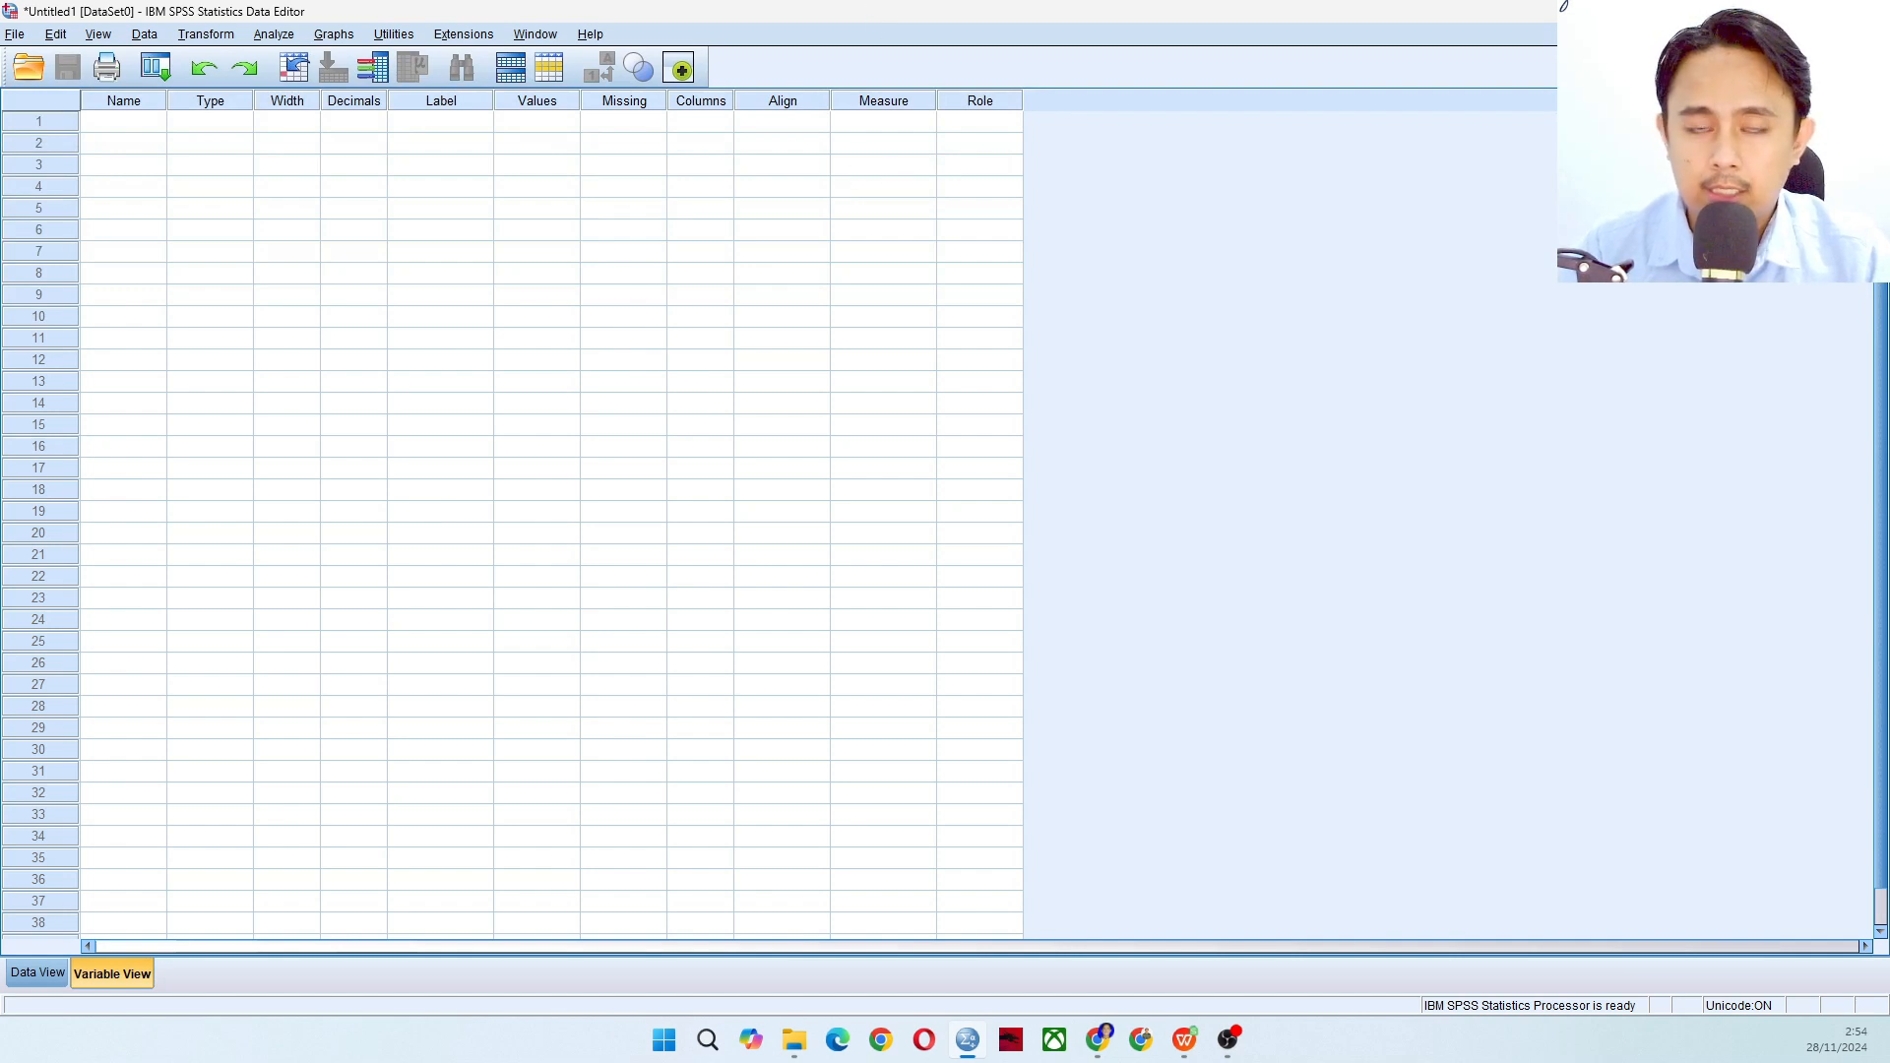
key(alt+Tab)
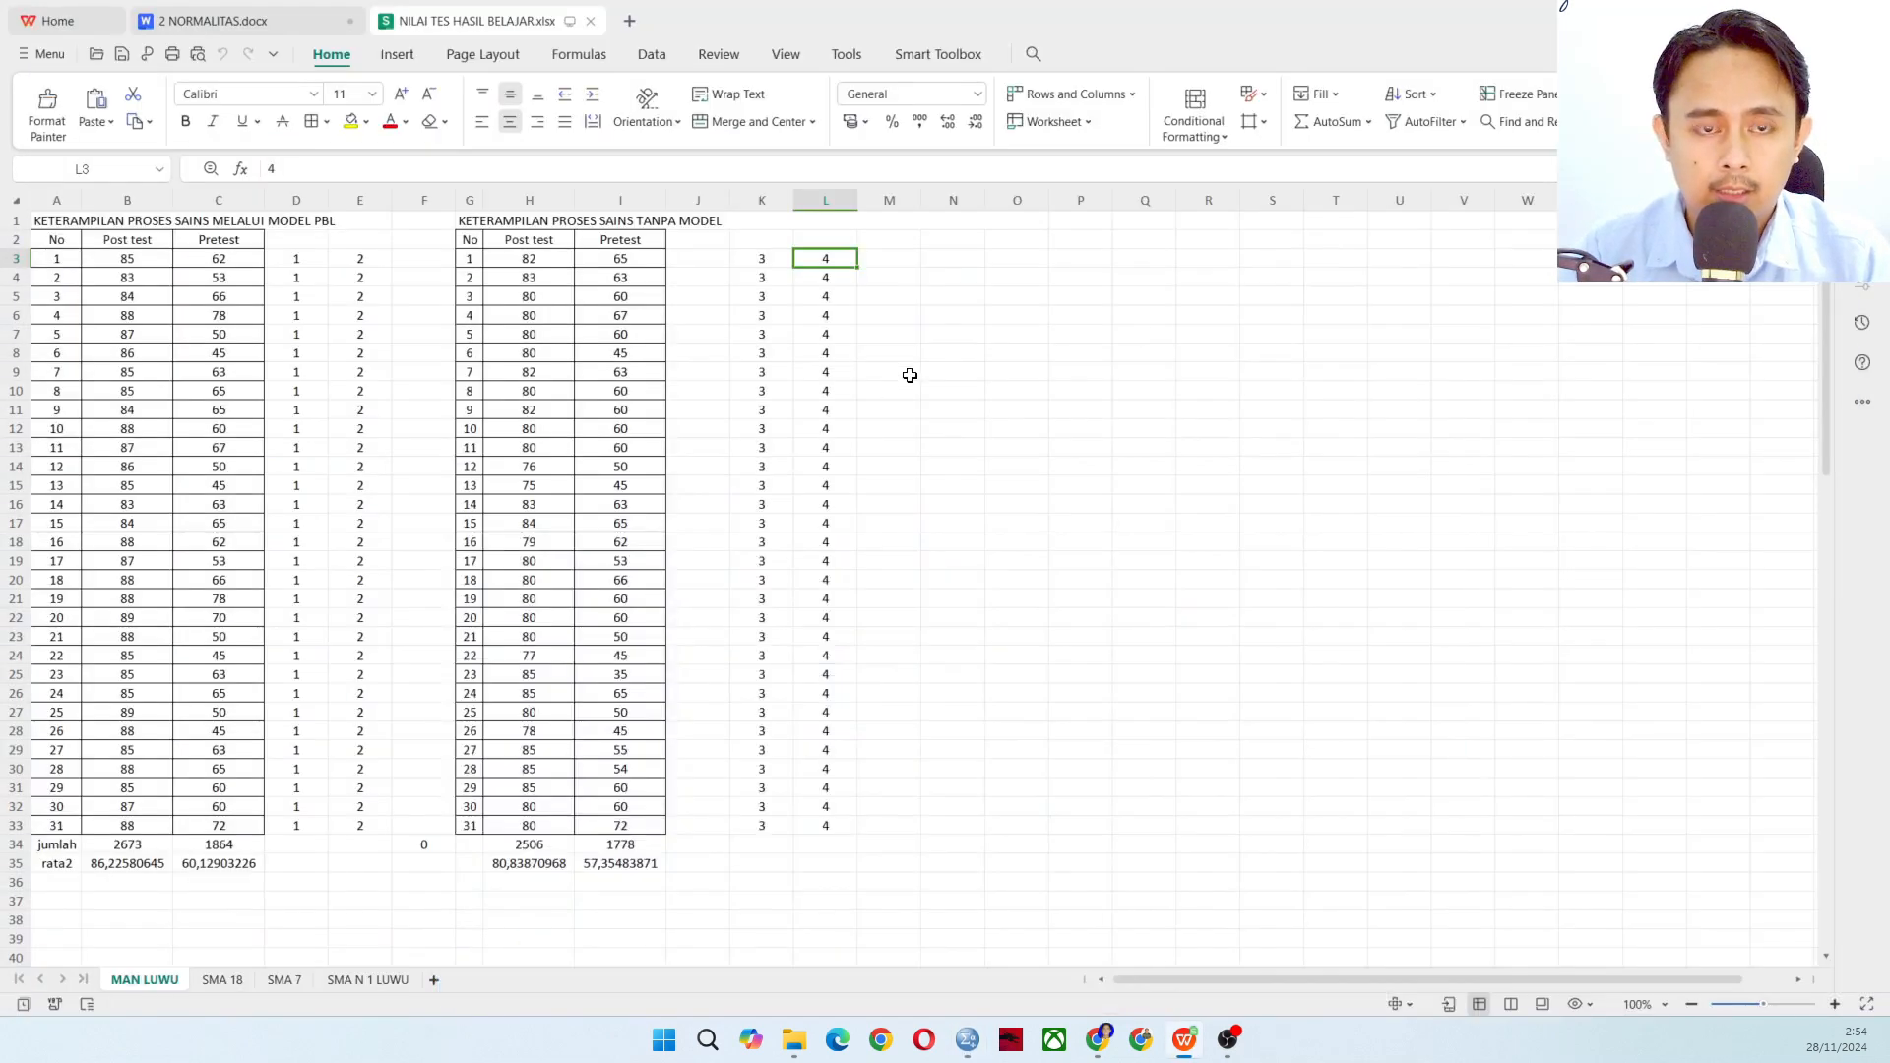
key(alt+Tab)
key(alt+Tab)
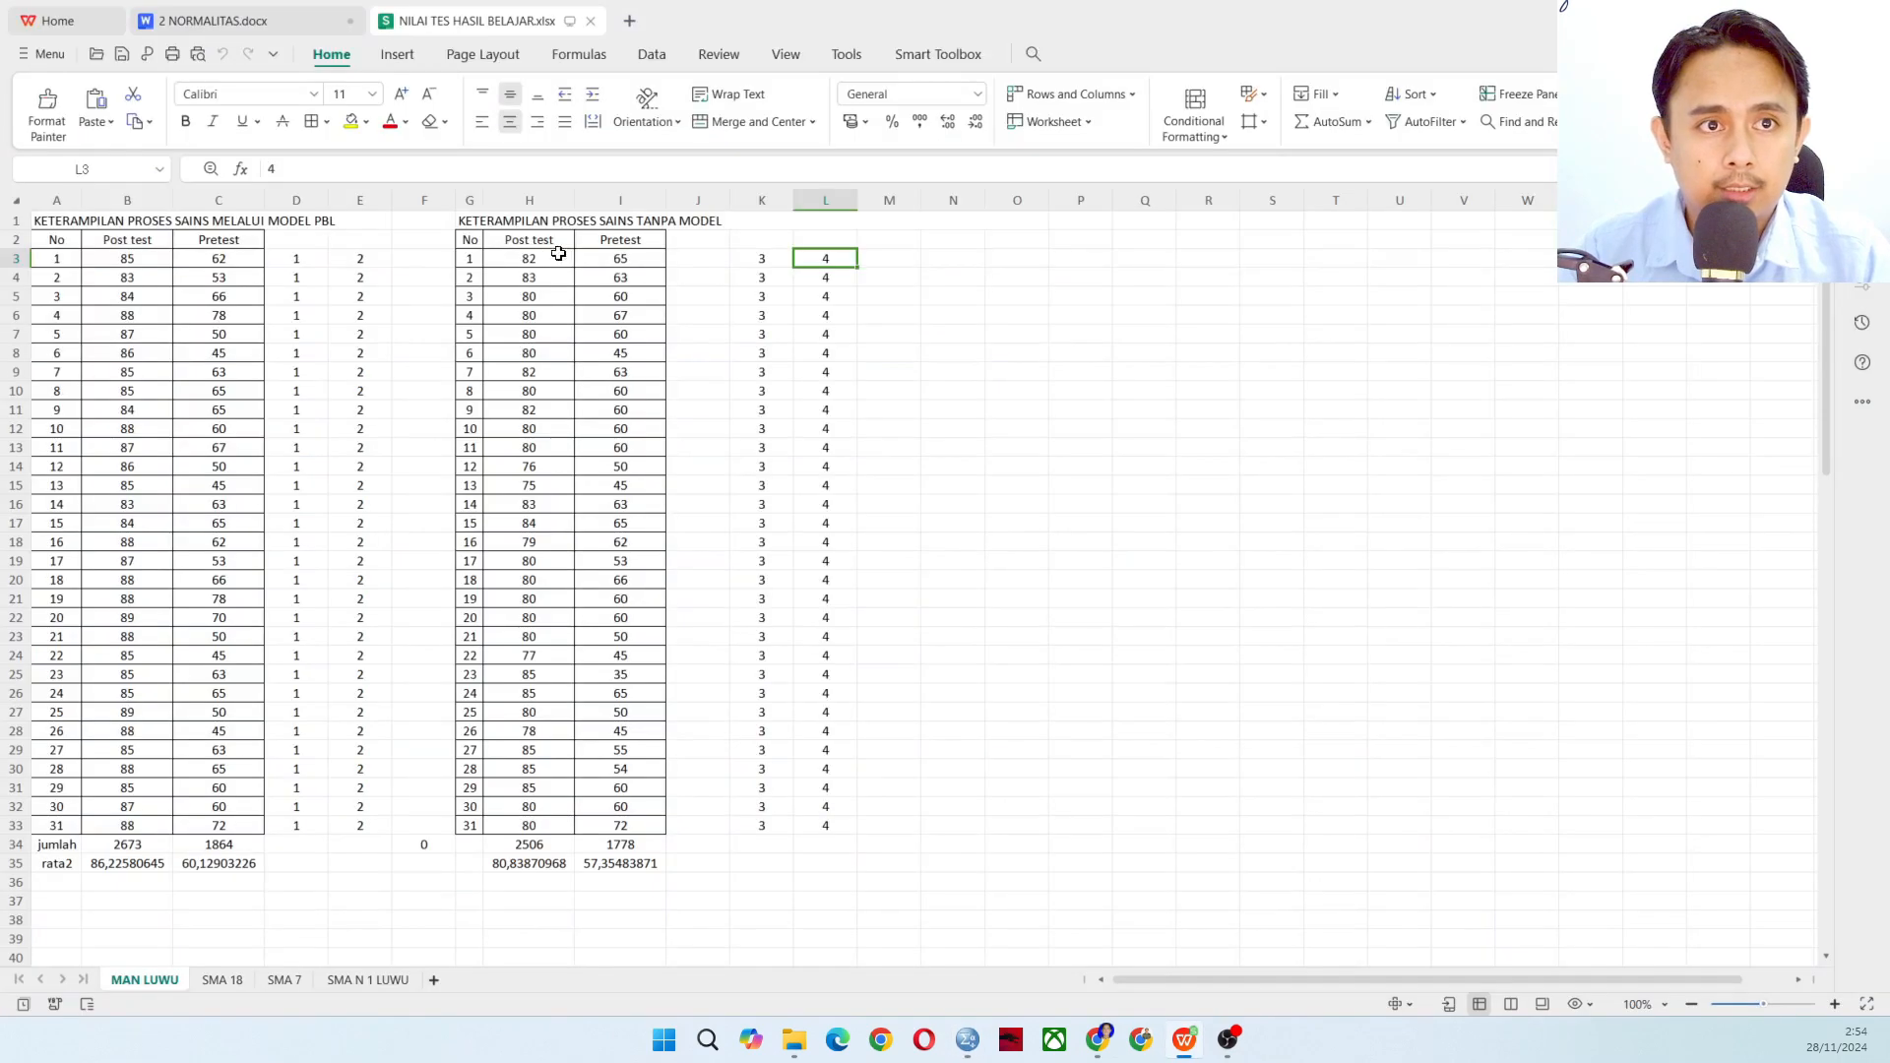
- Review the Uji Normalitas section and its Tests of Normality table in 2 NORMALITAS.docx
click(215, 20)
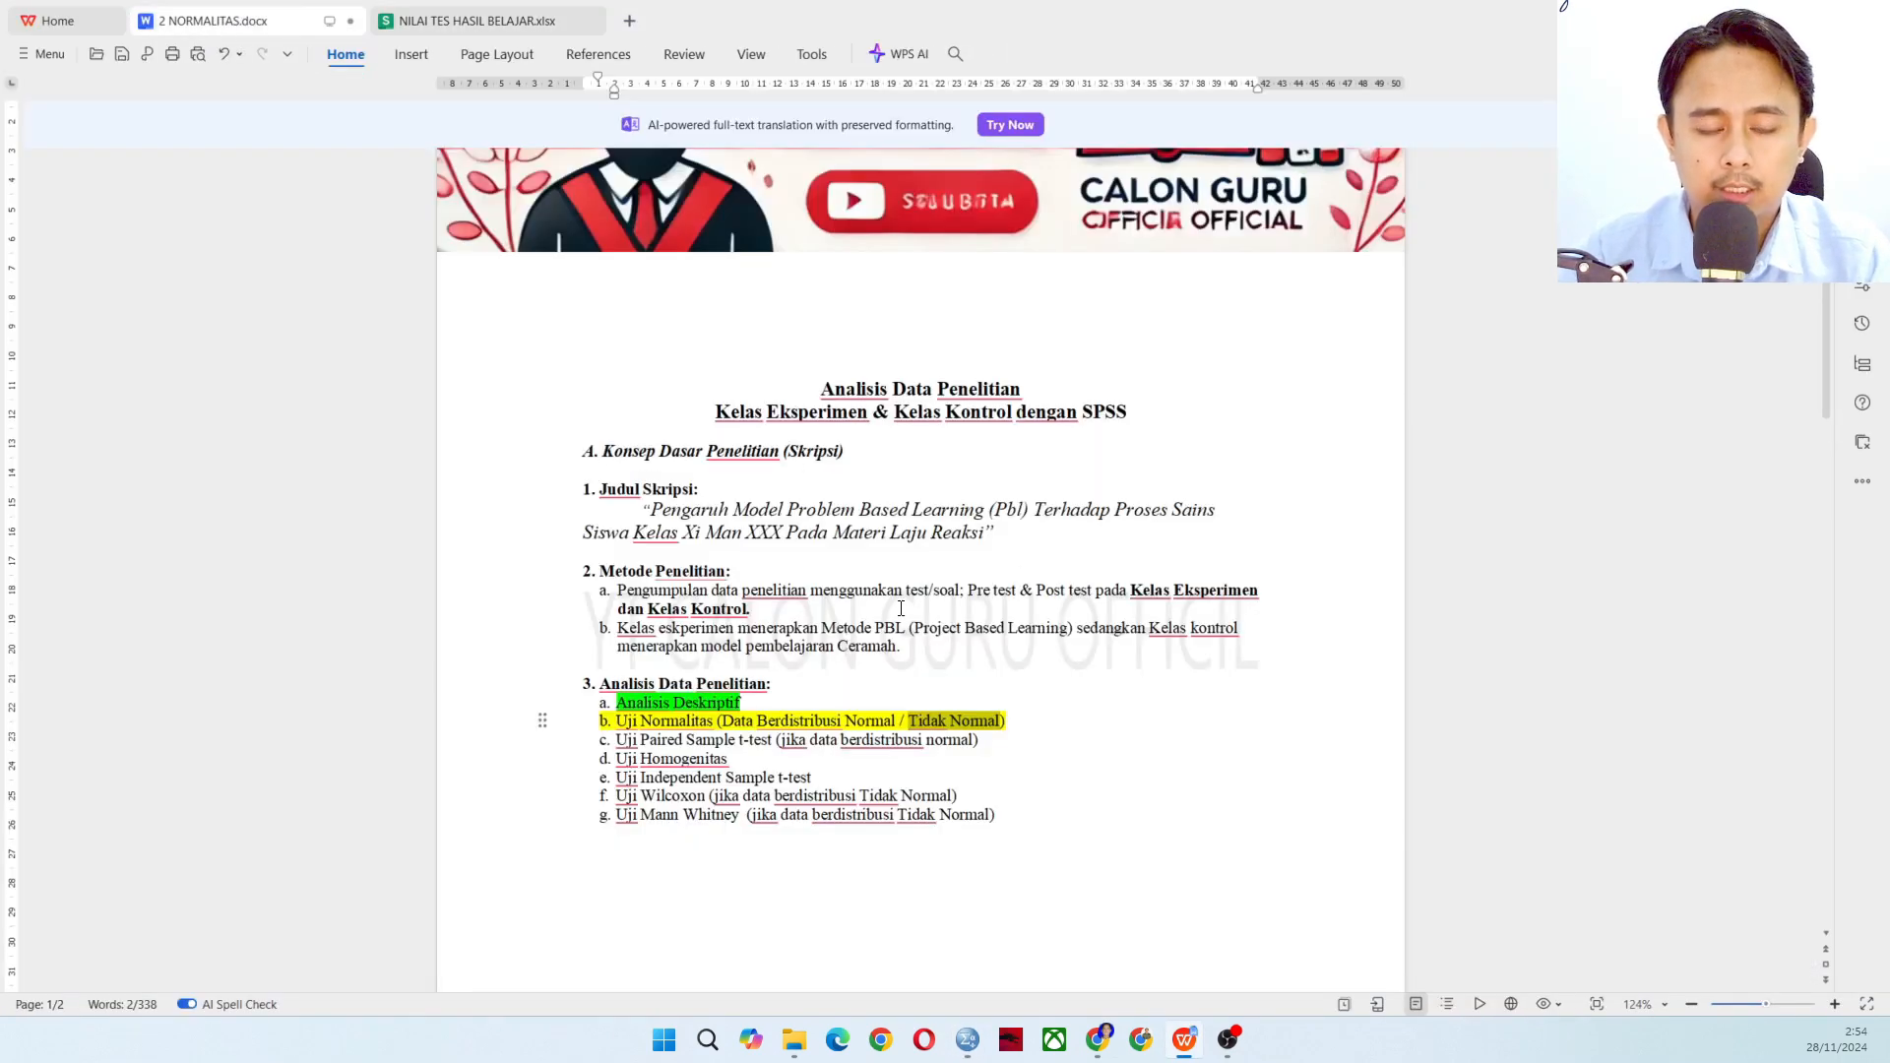
scroll(900, 608, down, 10)
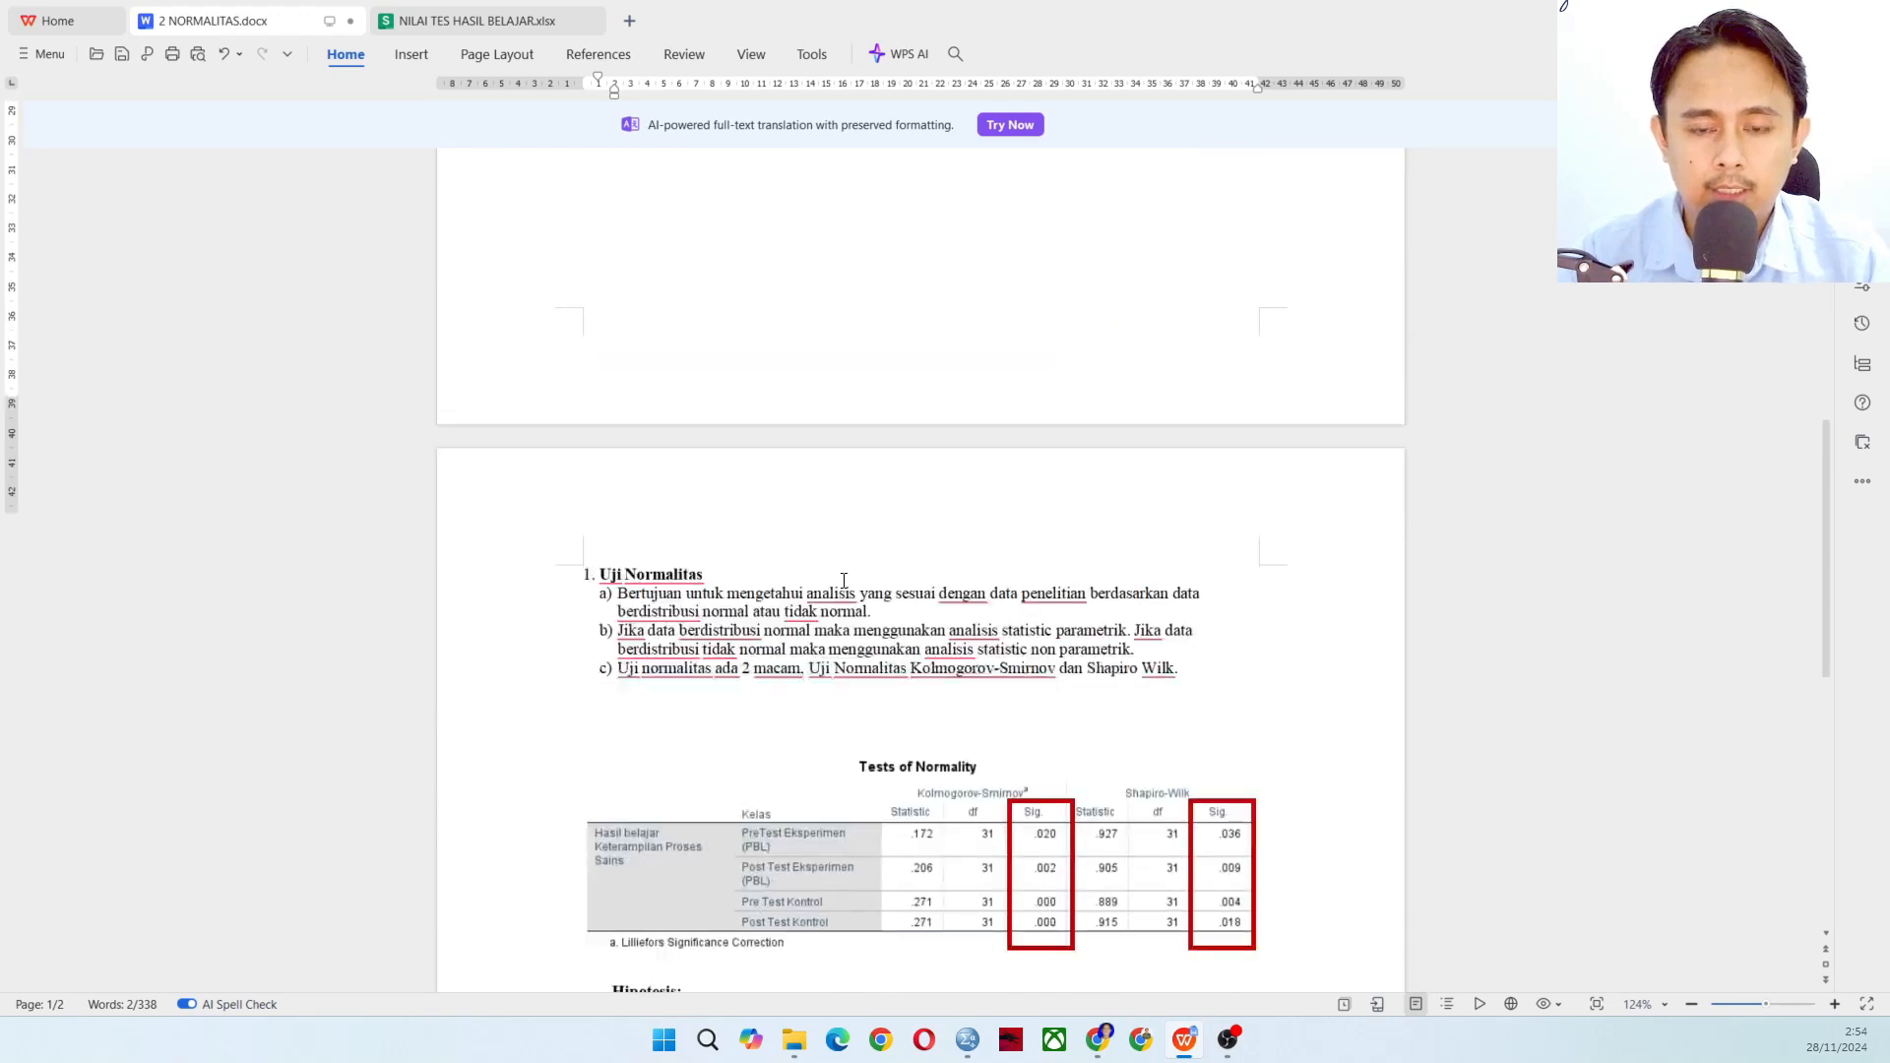
scroll(844, 581, down, 3)
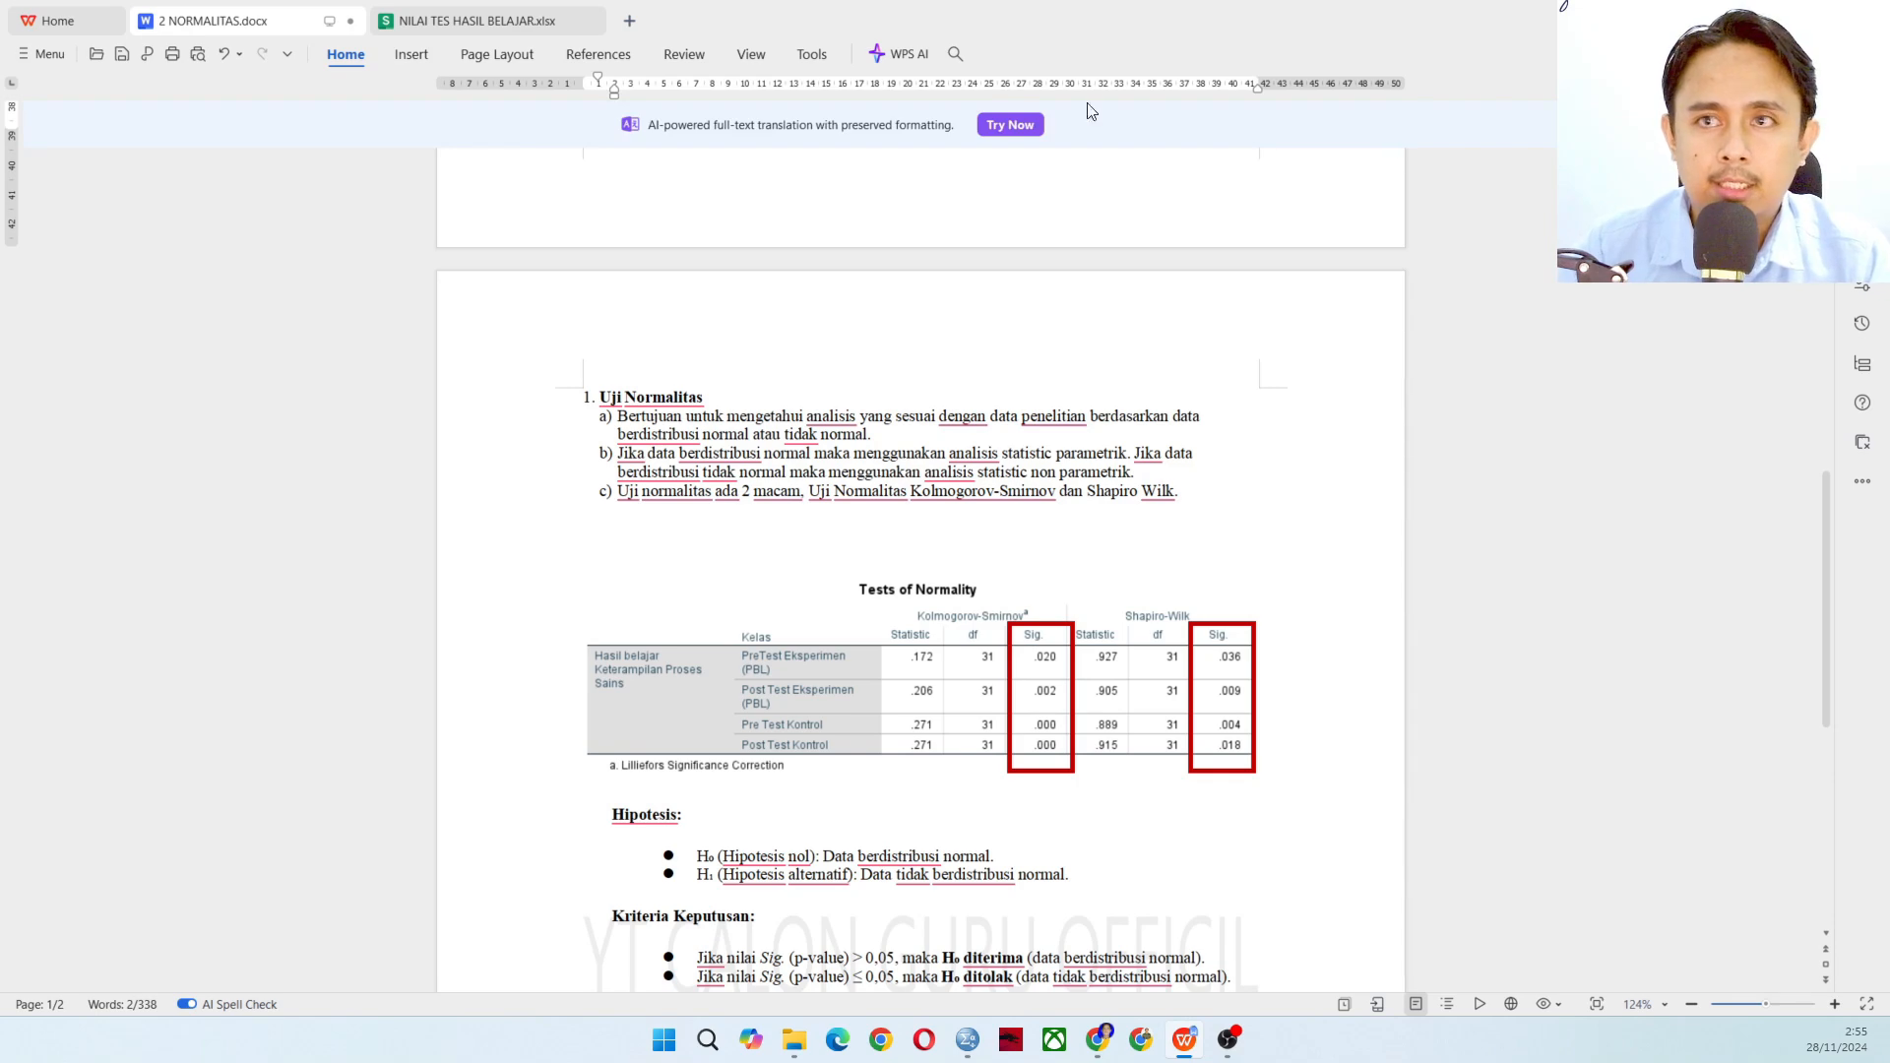
- Switch to the SPSS Data Editor and define two variables named Hasil and Kelas
click(454, 24)
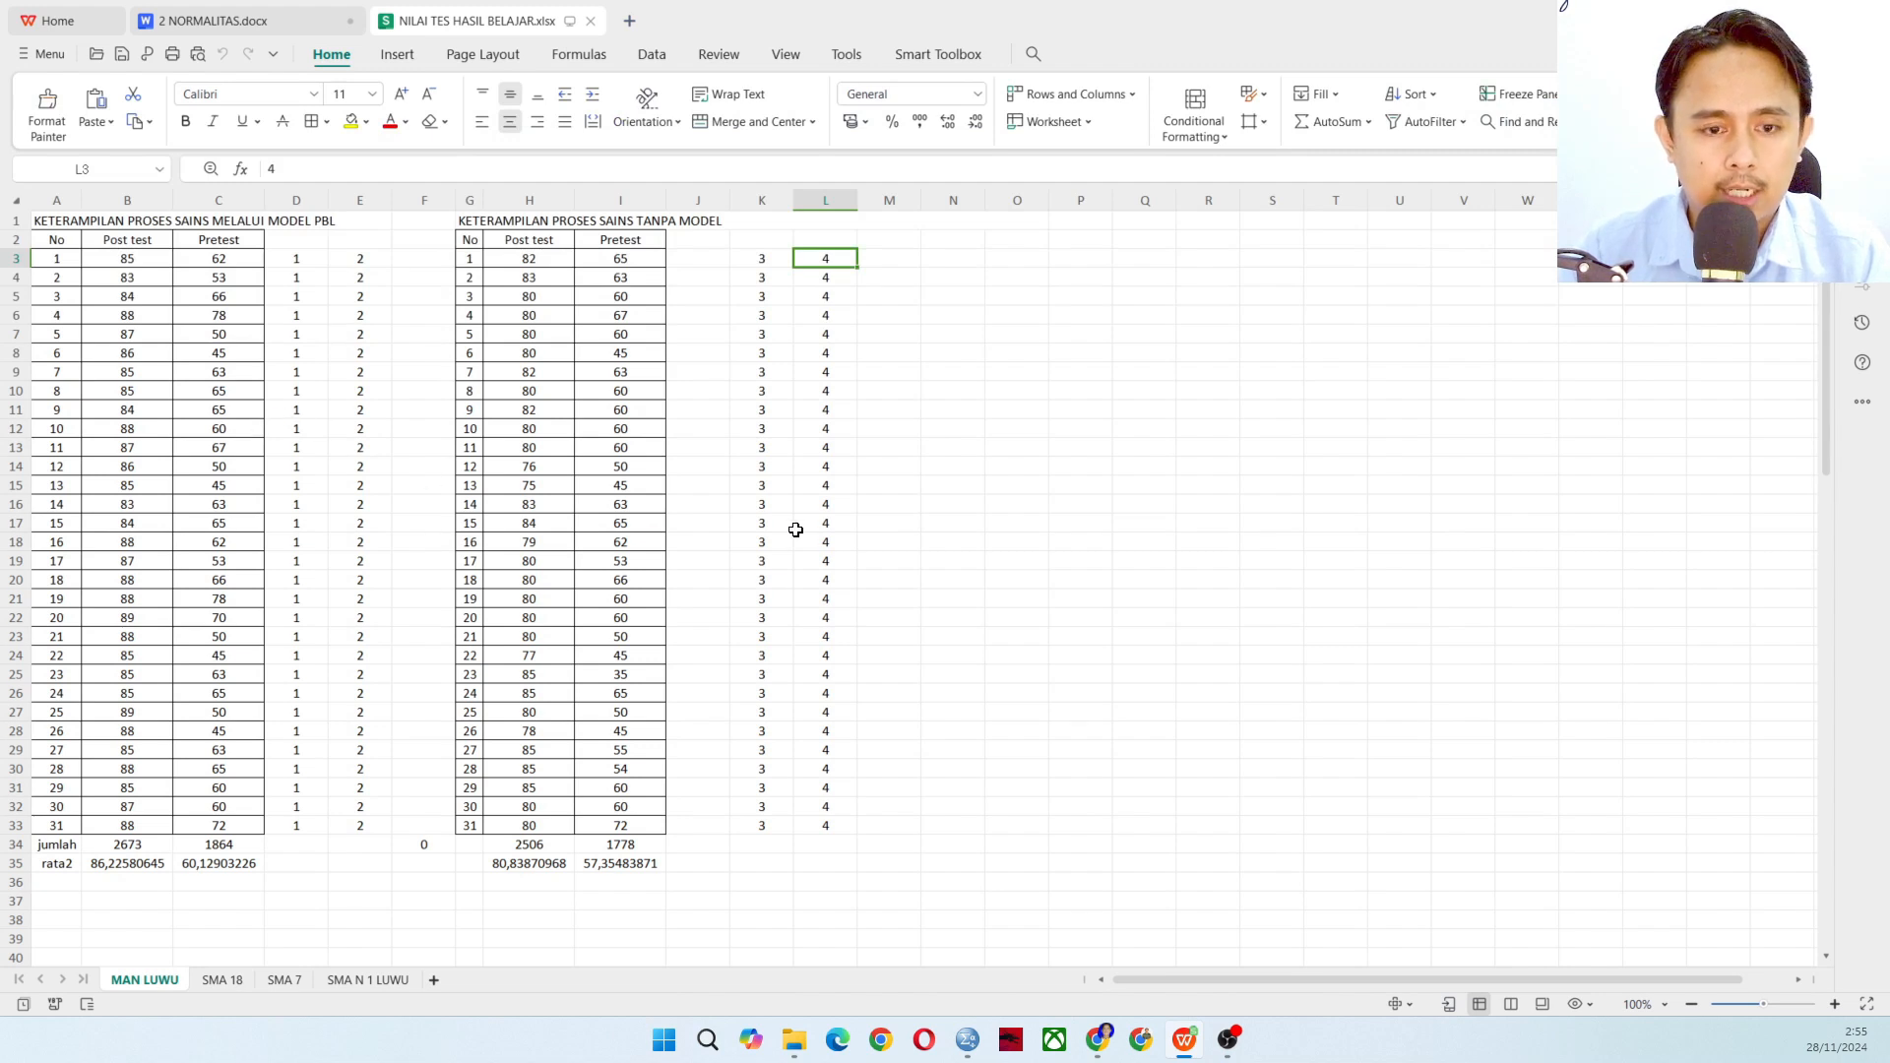
click(969, 1039)
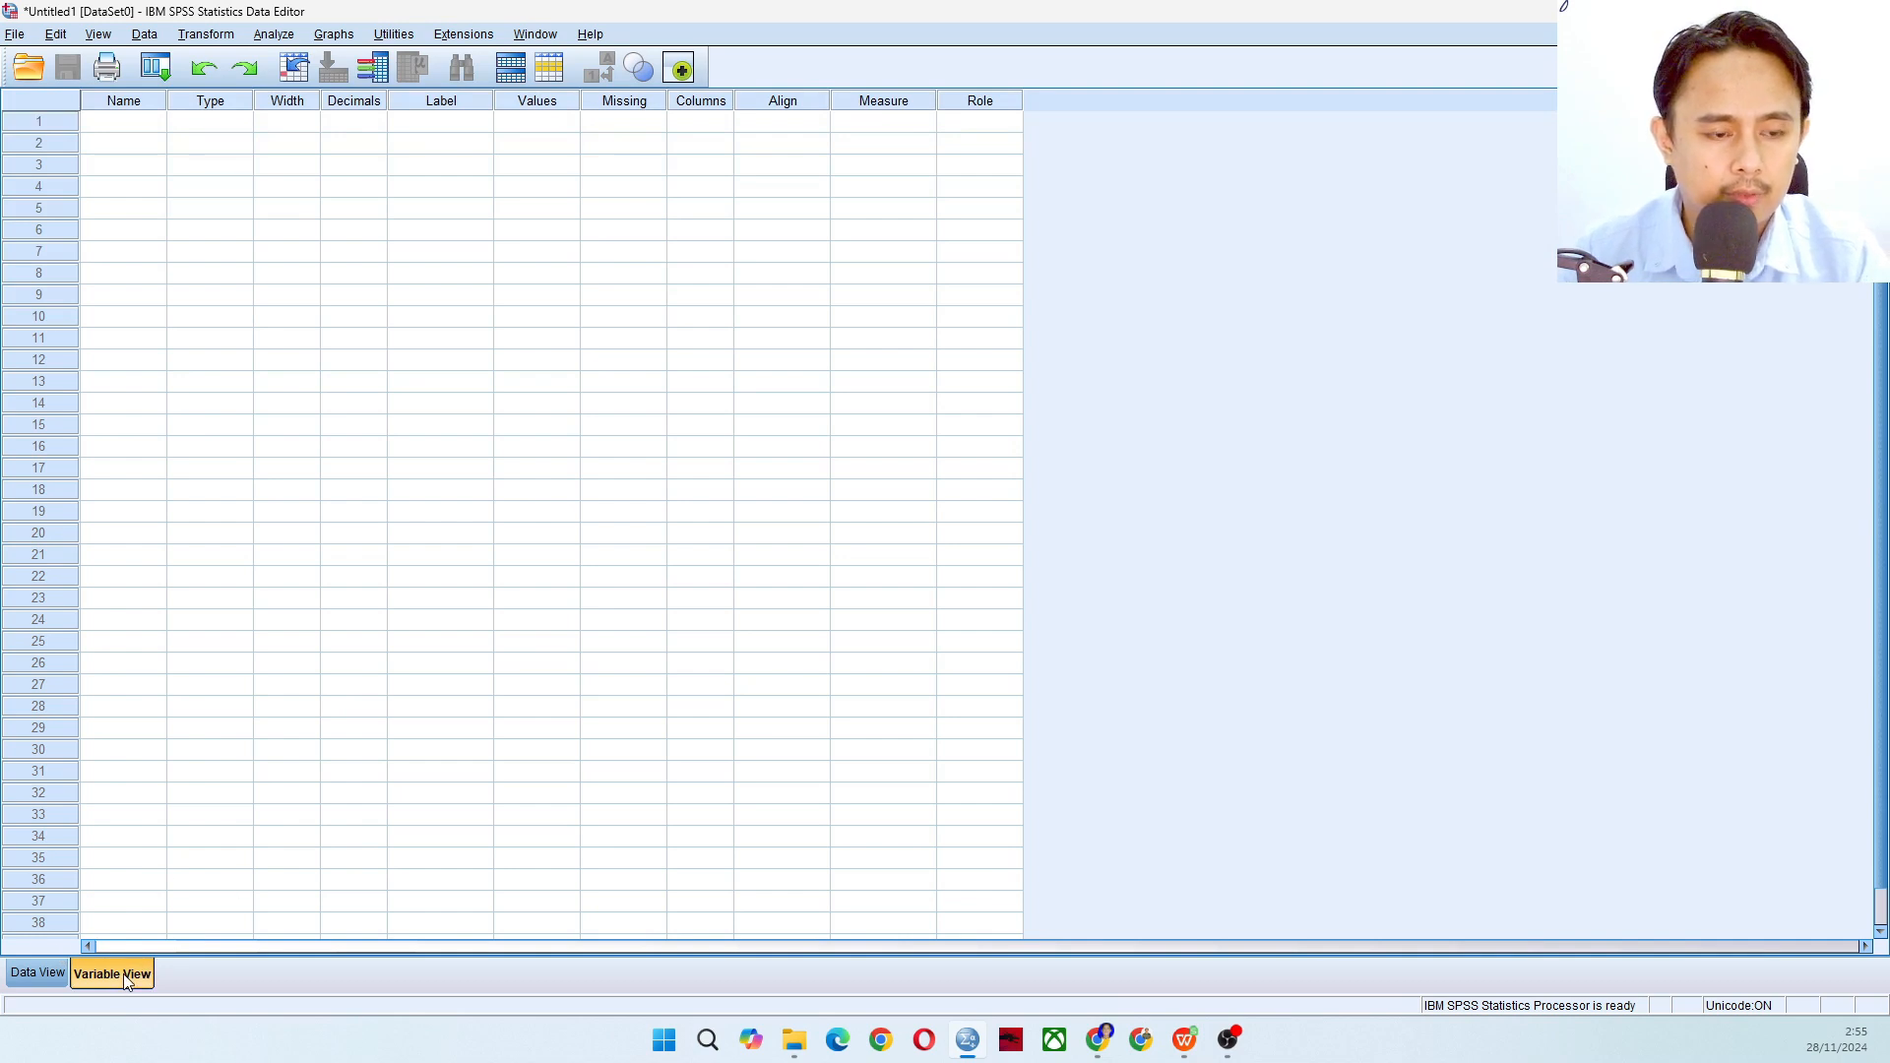
click(123, 123)
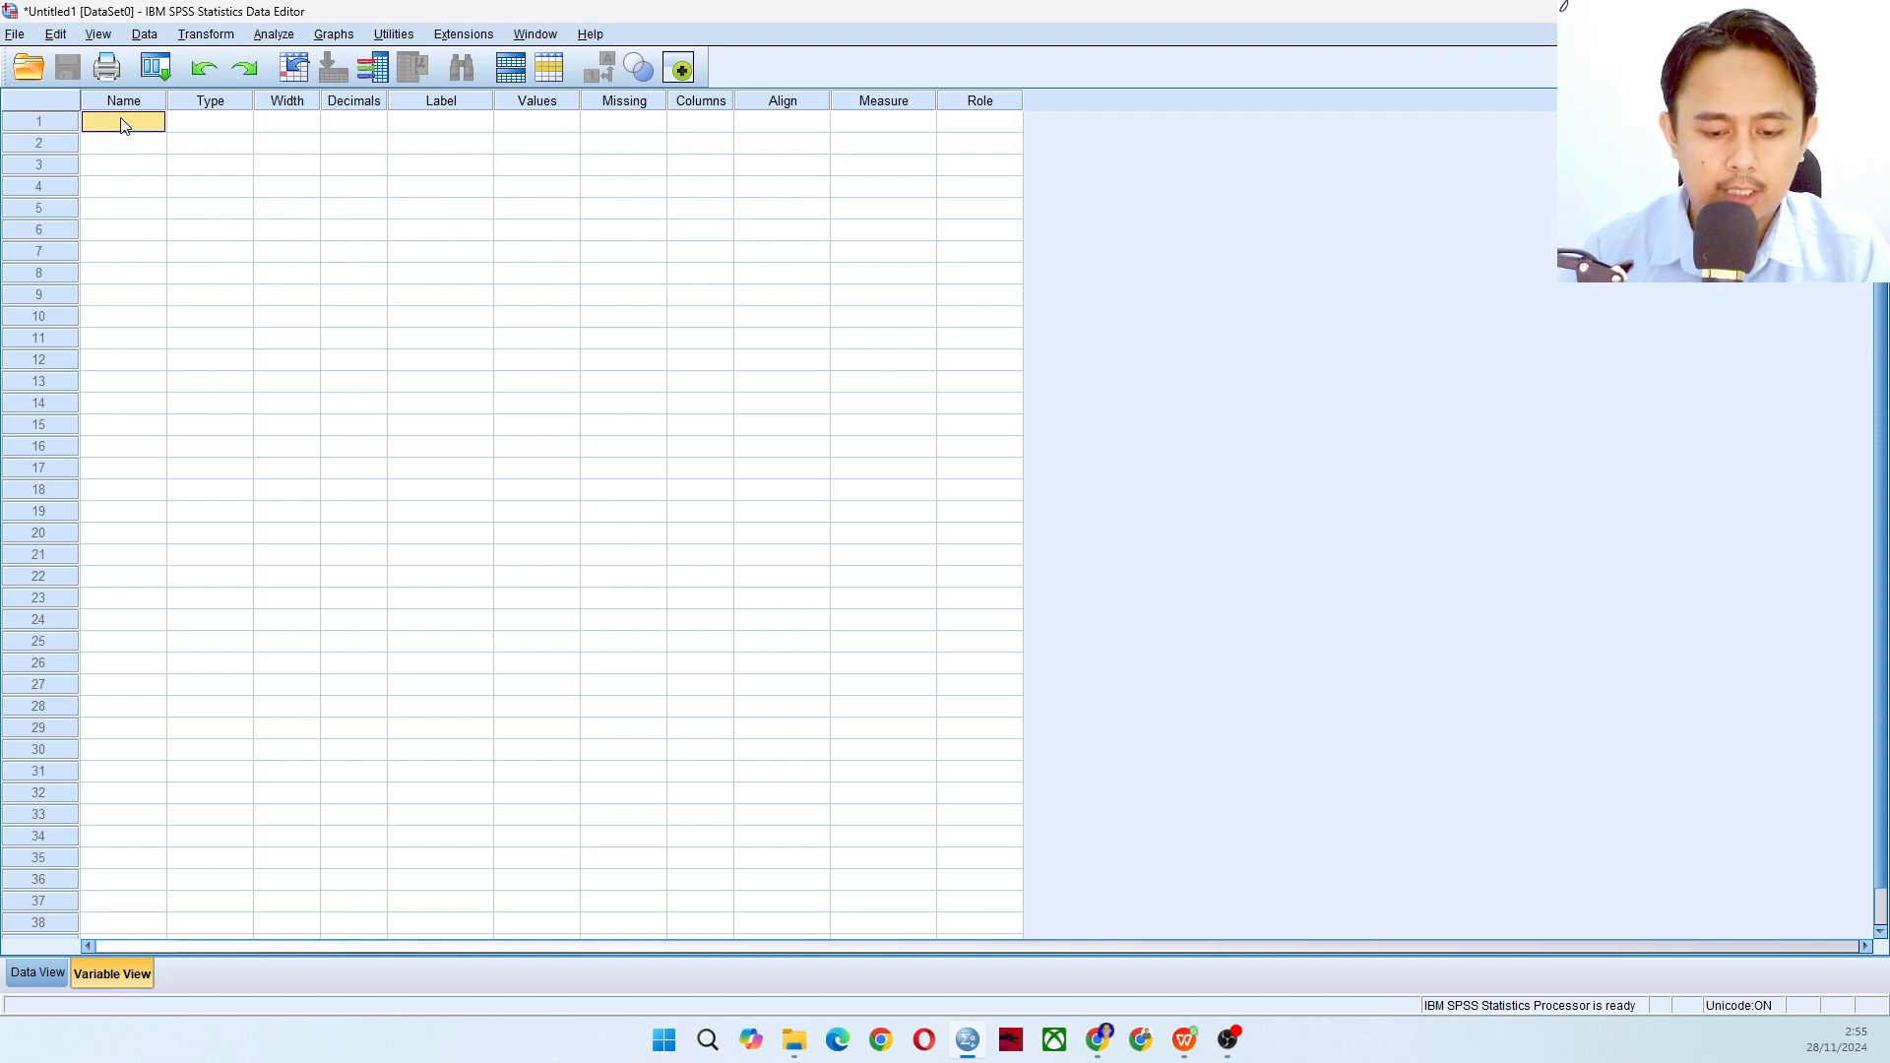
text(Hasil)
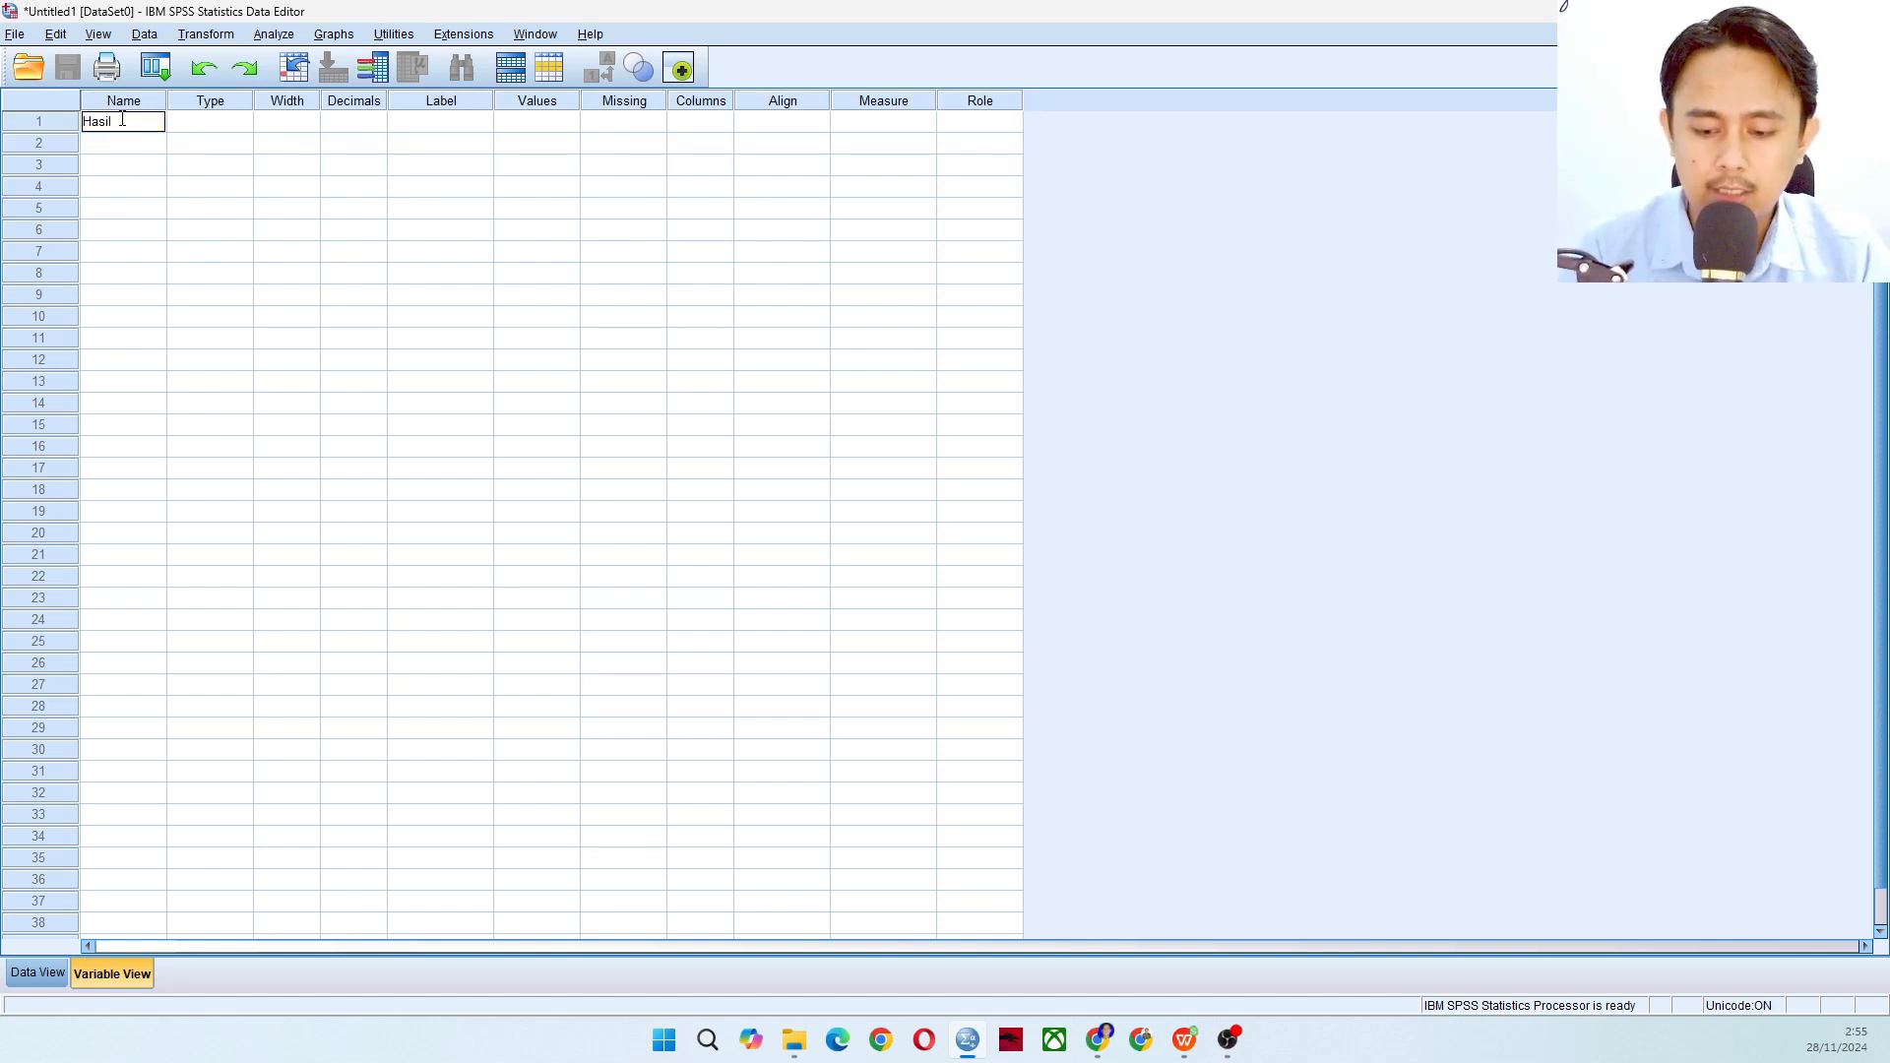
key(Return)
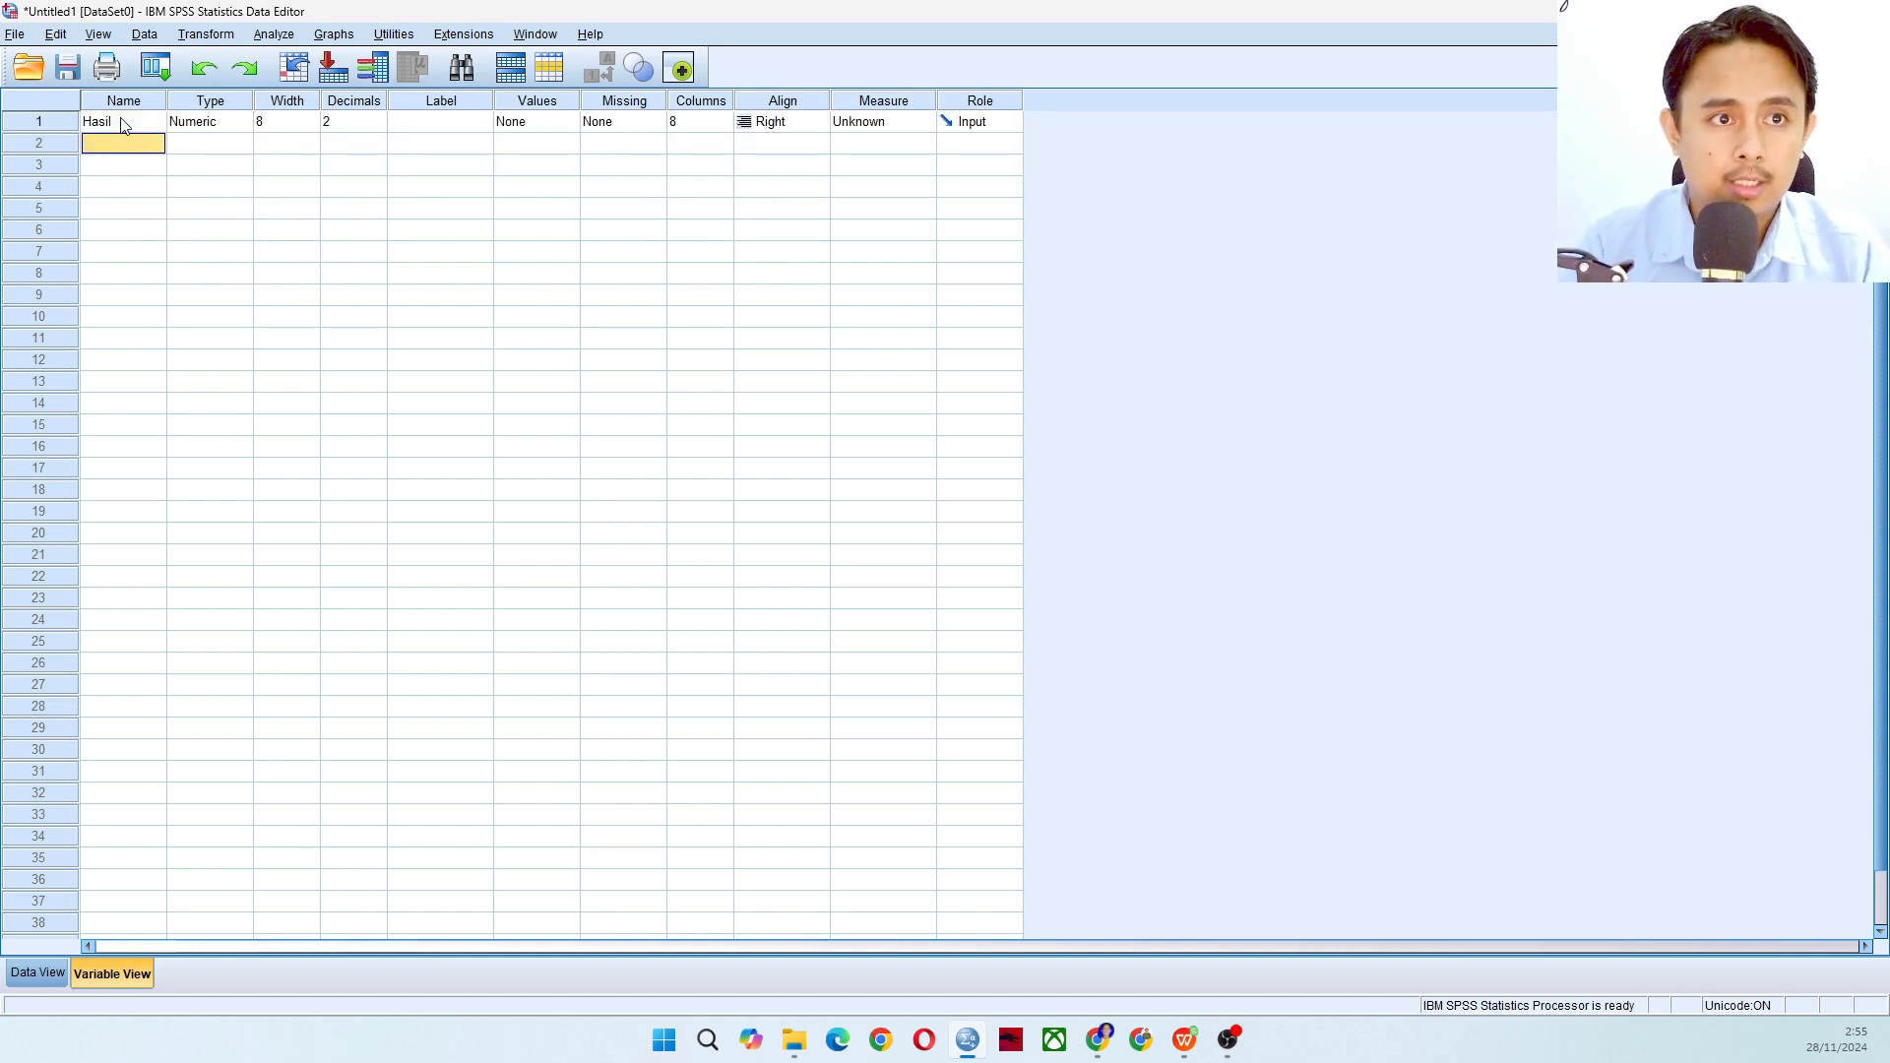
text(Kelas)
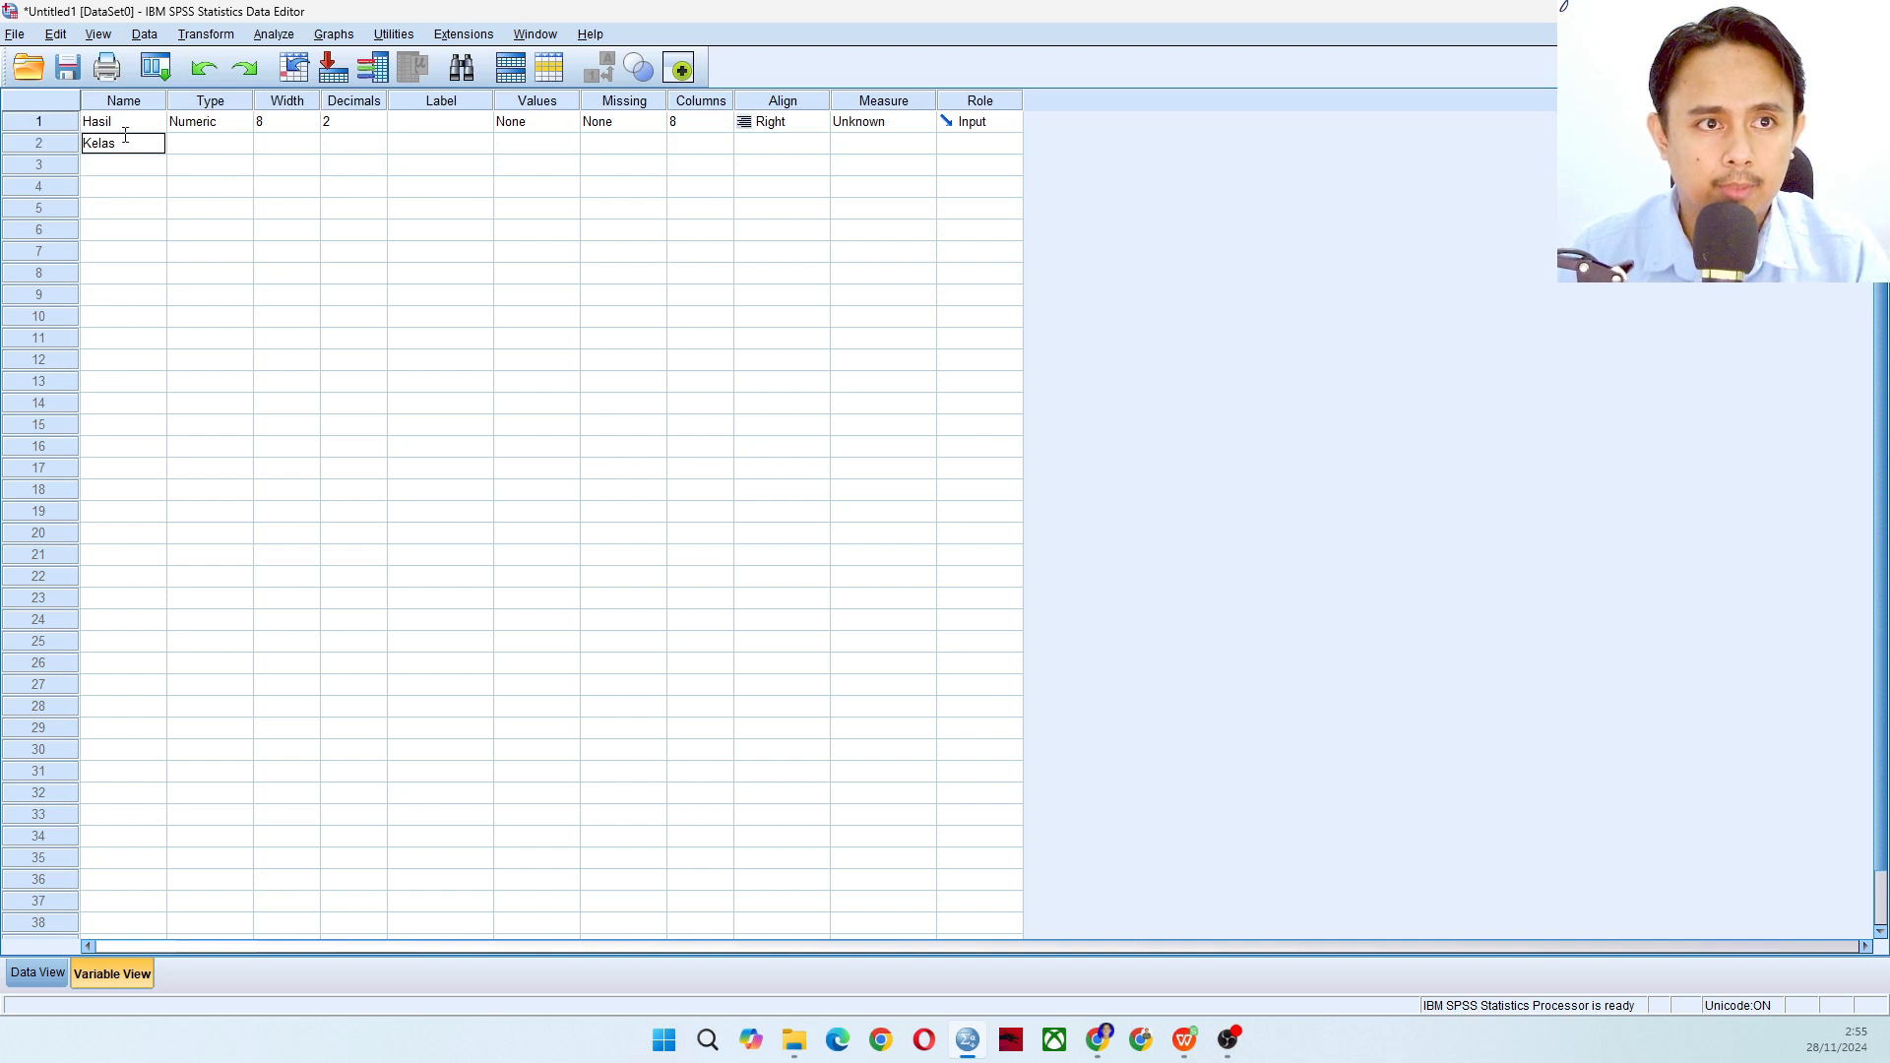
- Give the Hasil variable the label Hasil Proses Sains and the Kelas variable the label Kelas
click(418, 123)
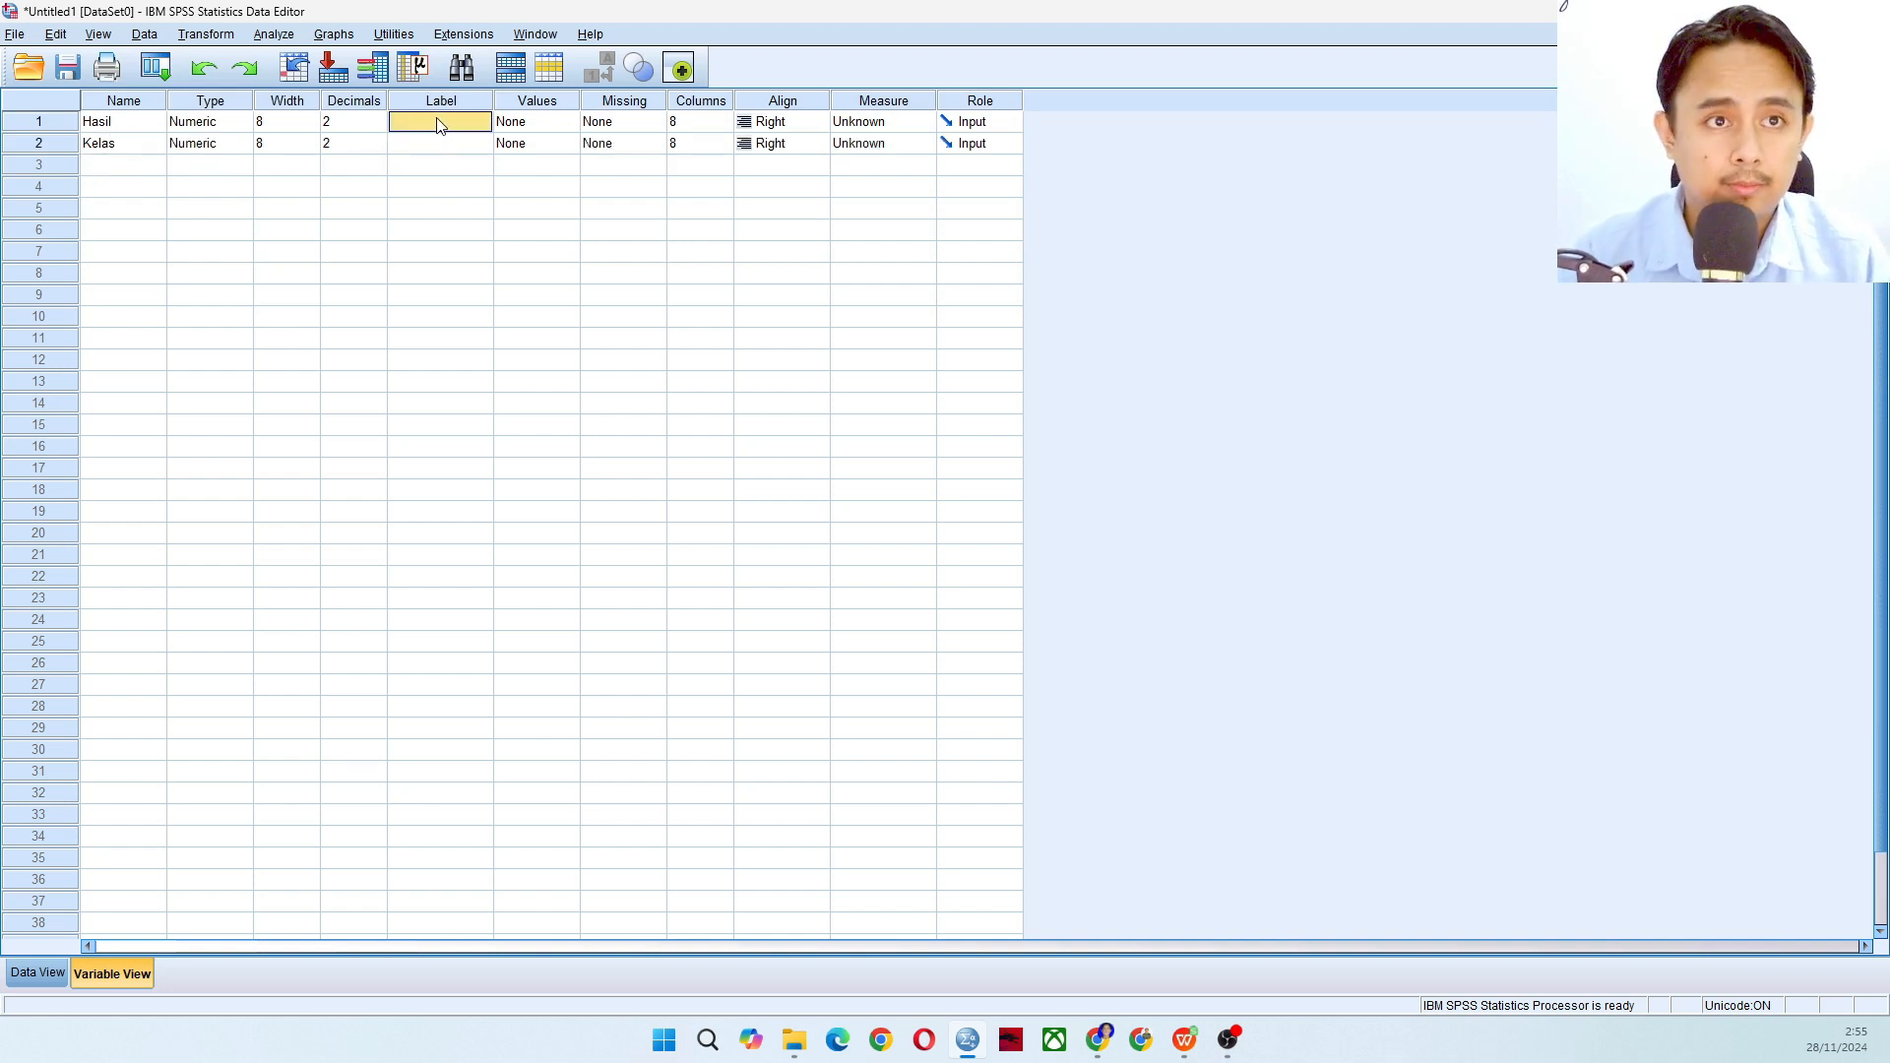
key(alt+Tab)
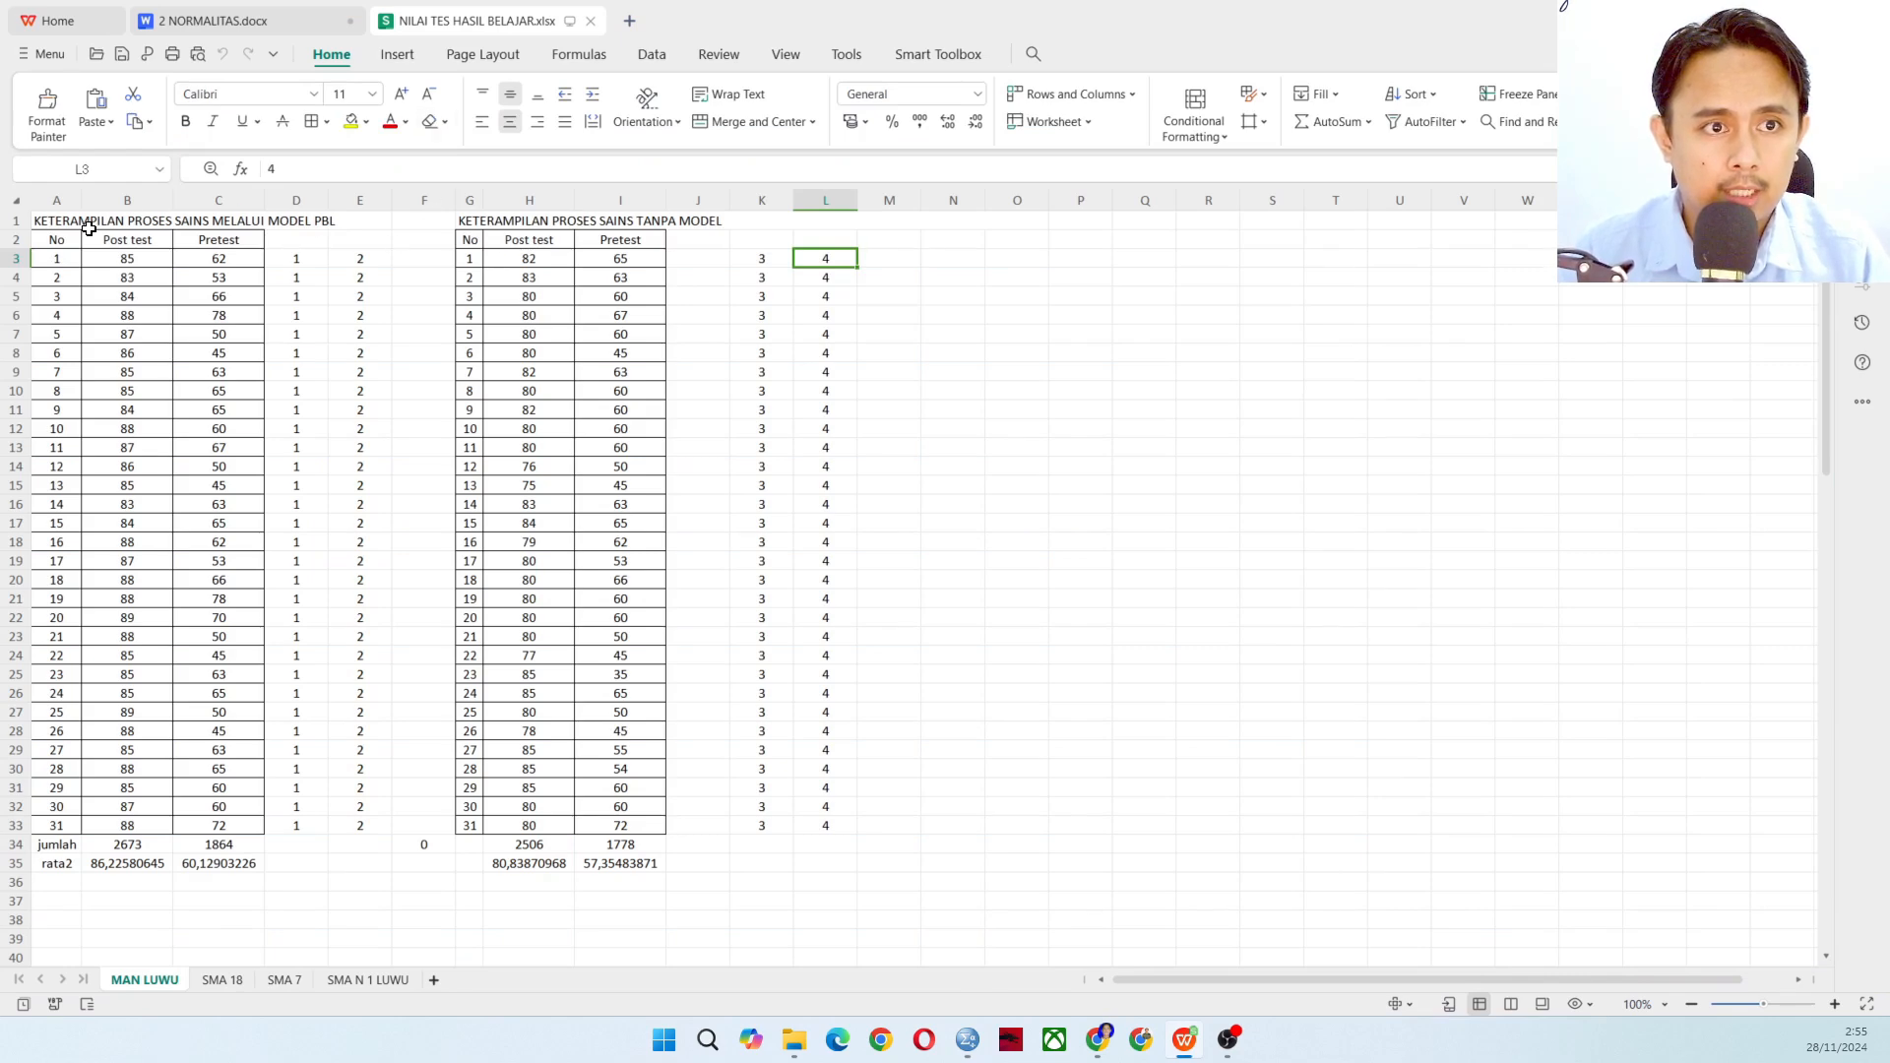
key(alt+Tab)
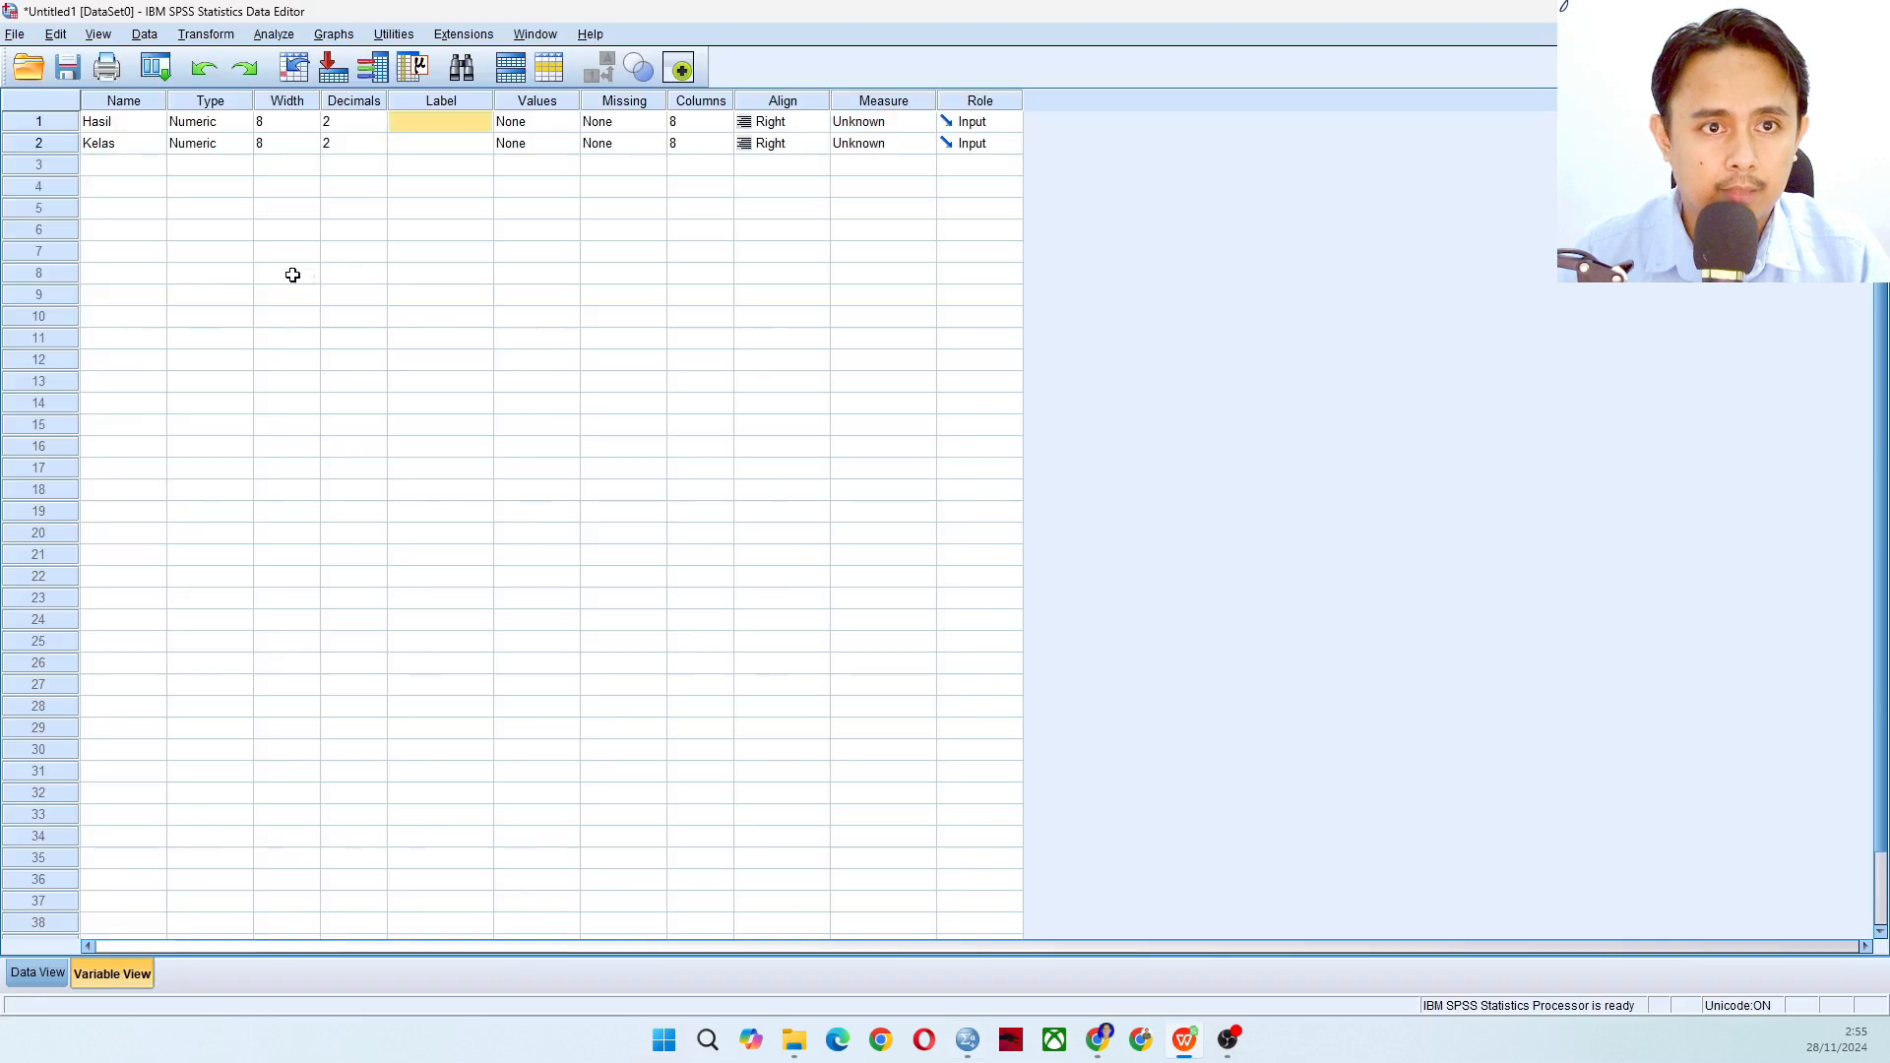
text(Hasil Proses S)
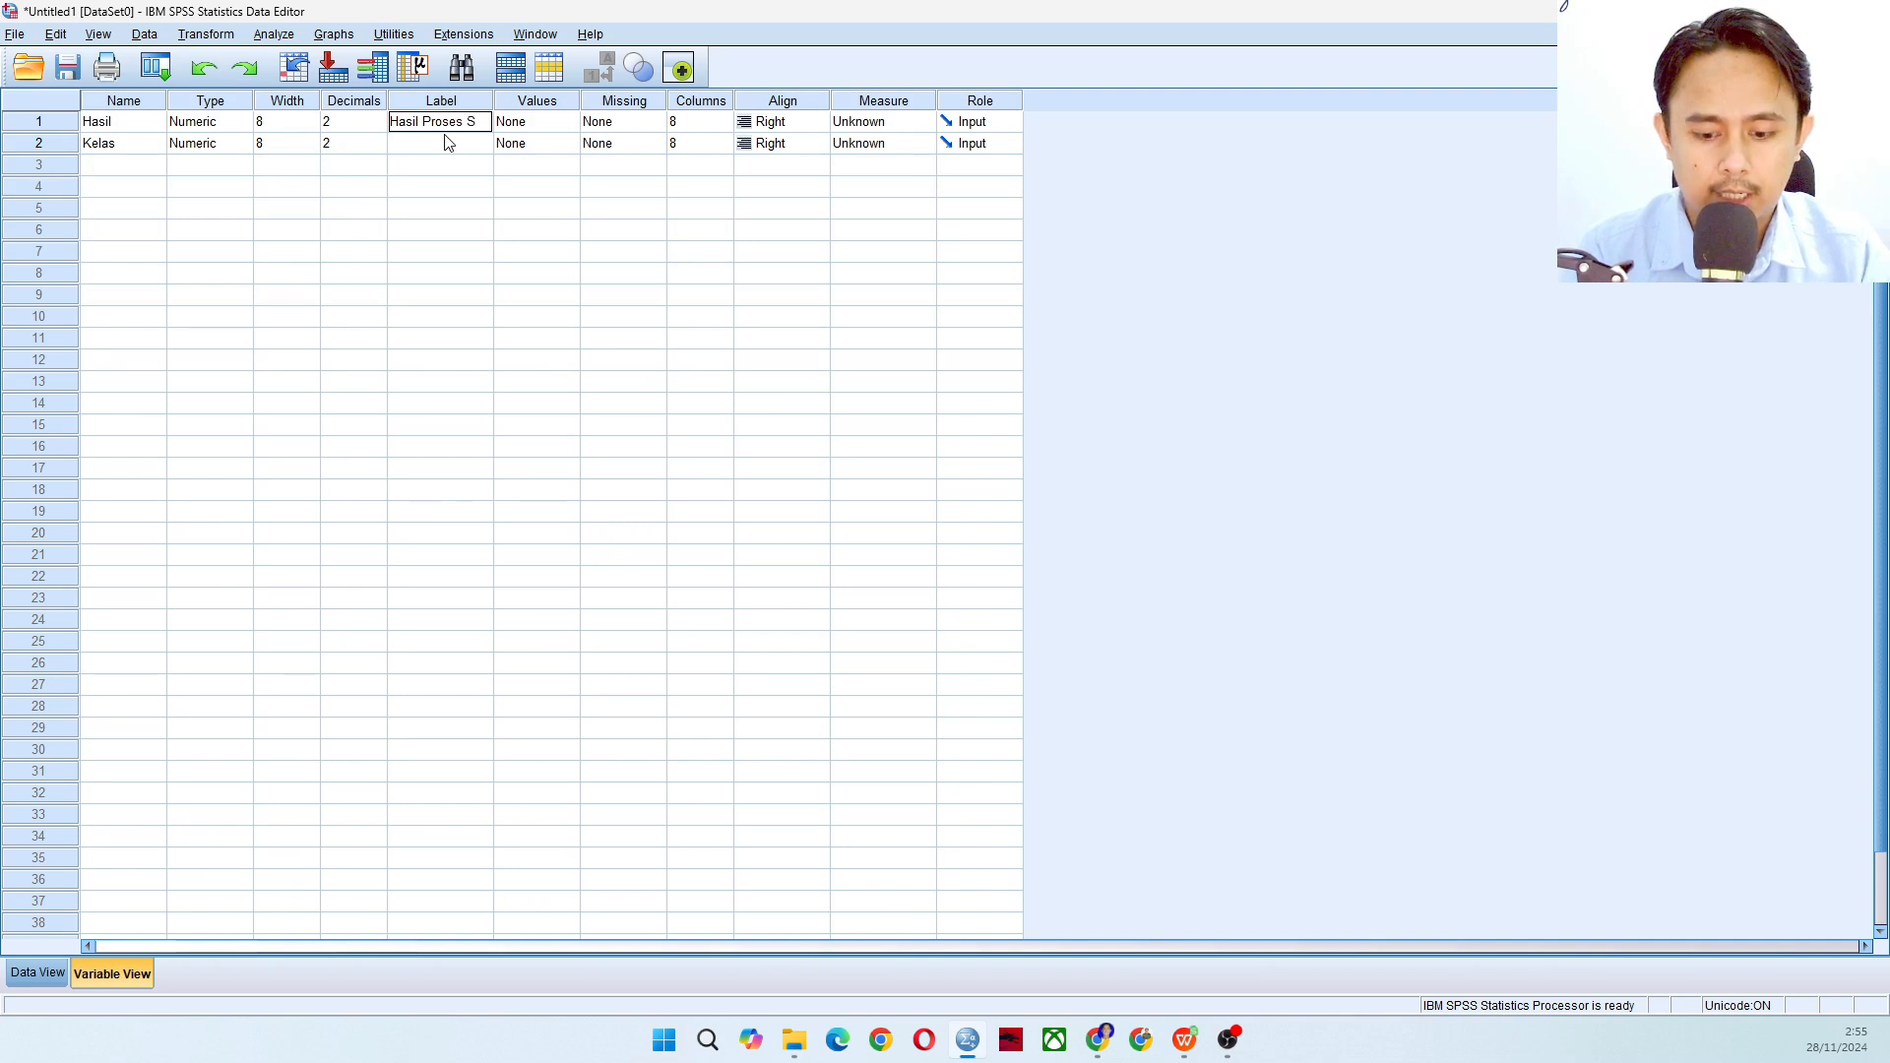
text(ains)
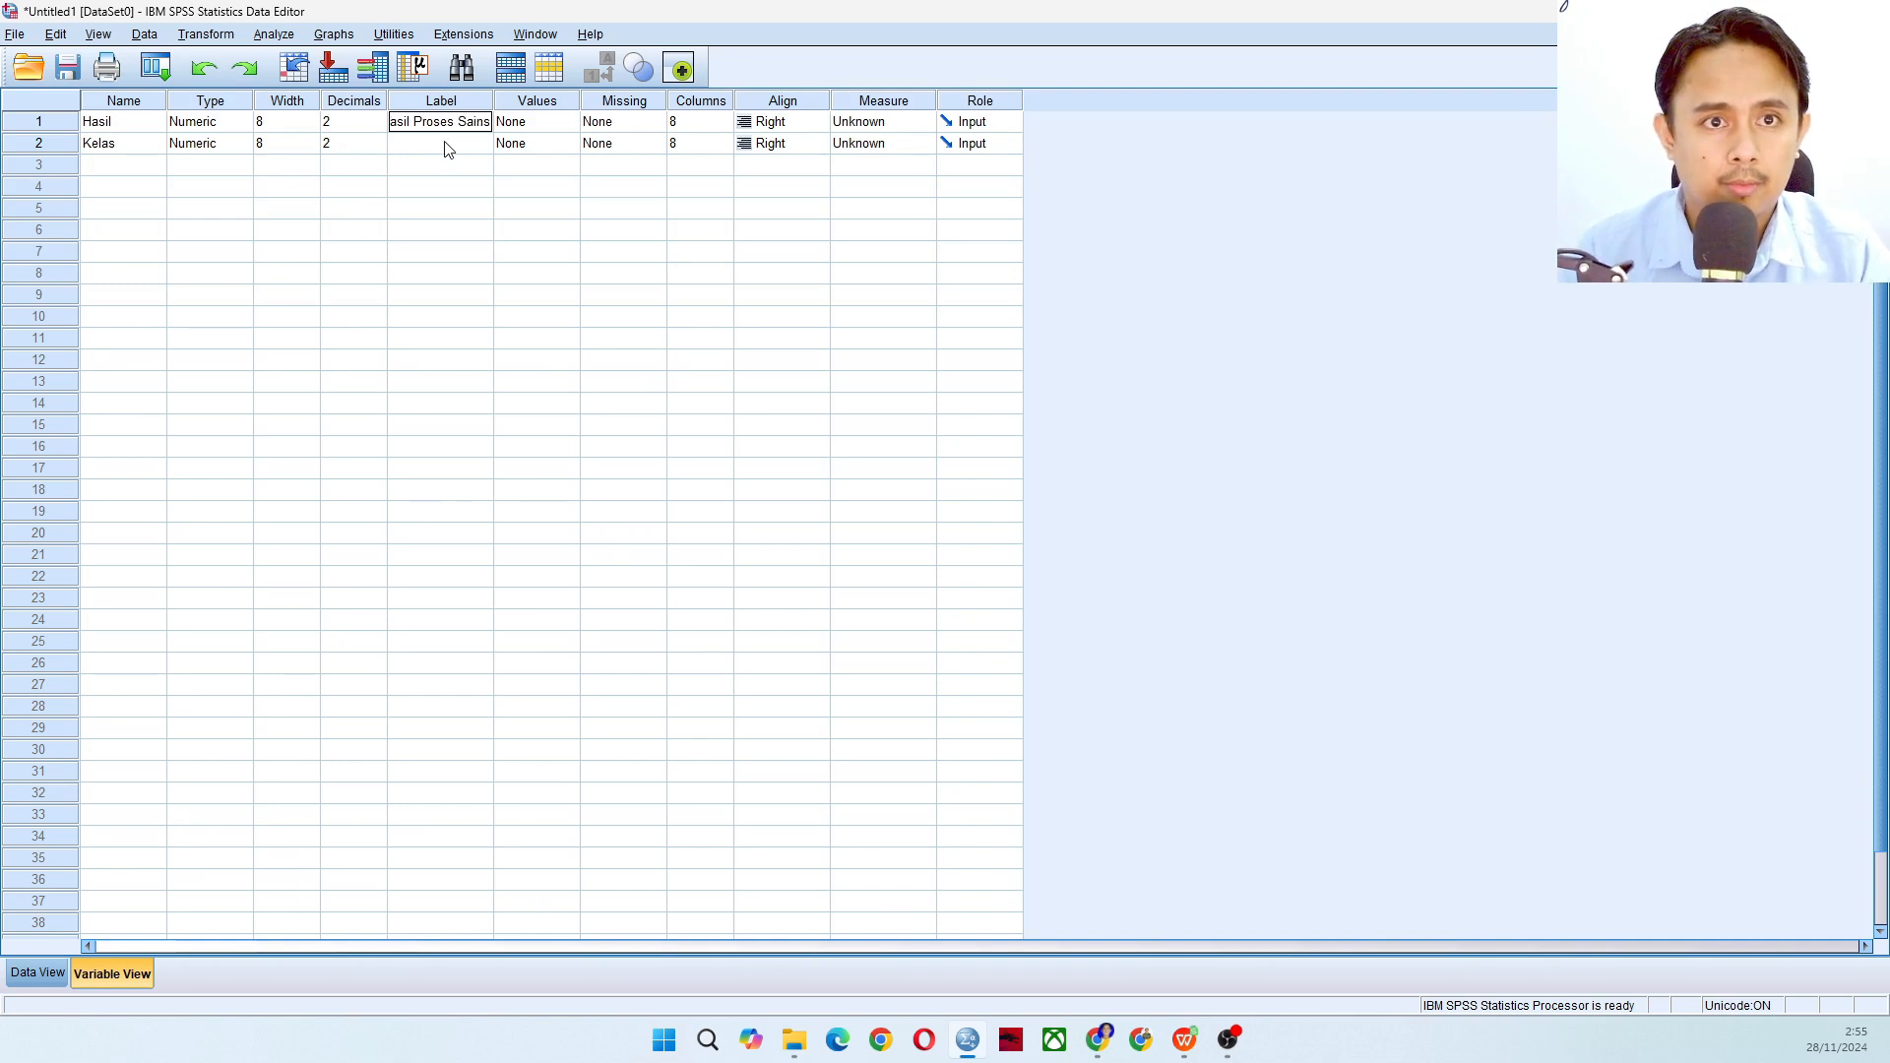
click(448, 146)
text(Le)
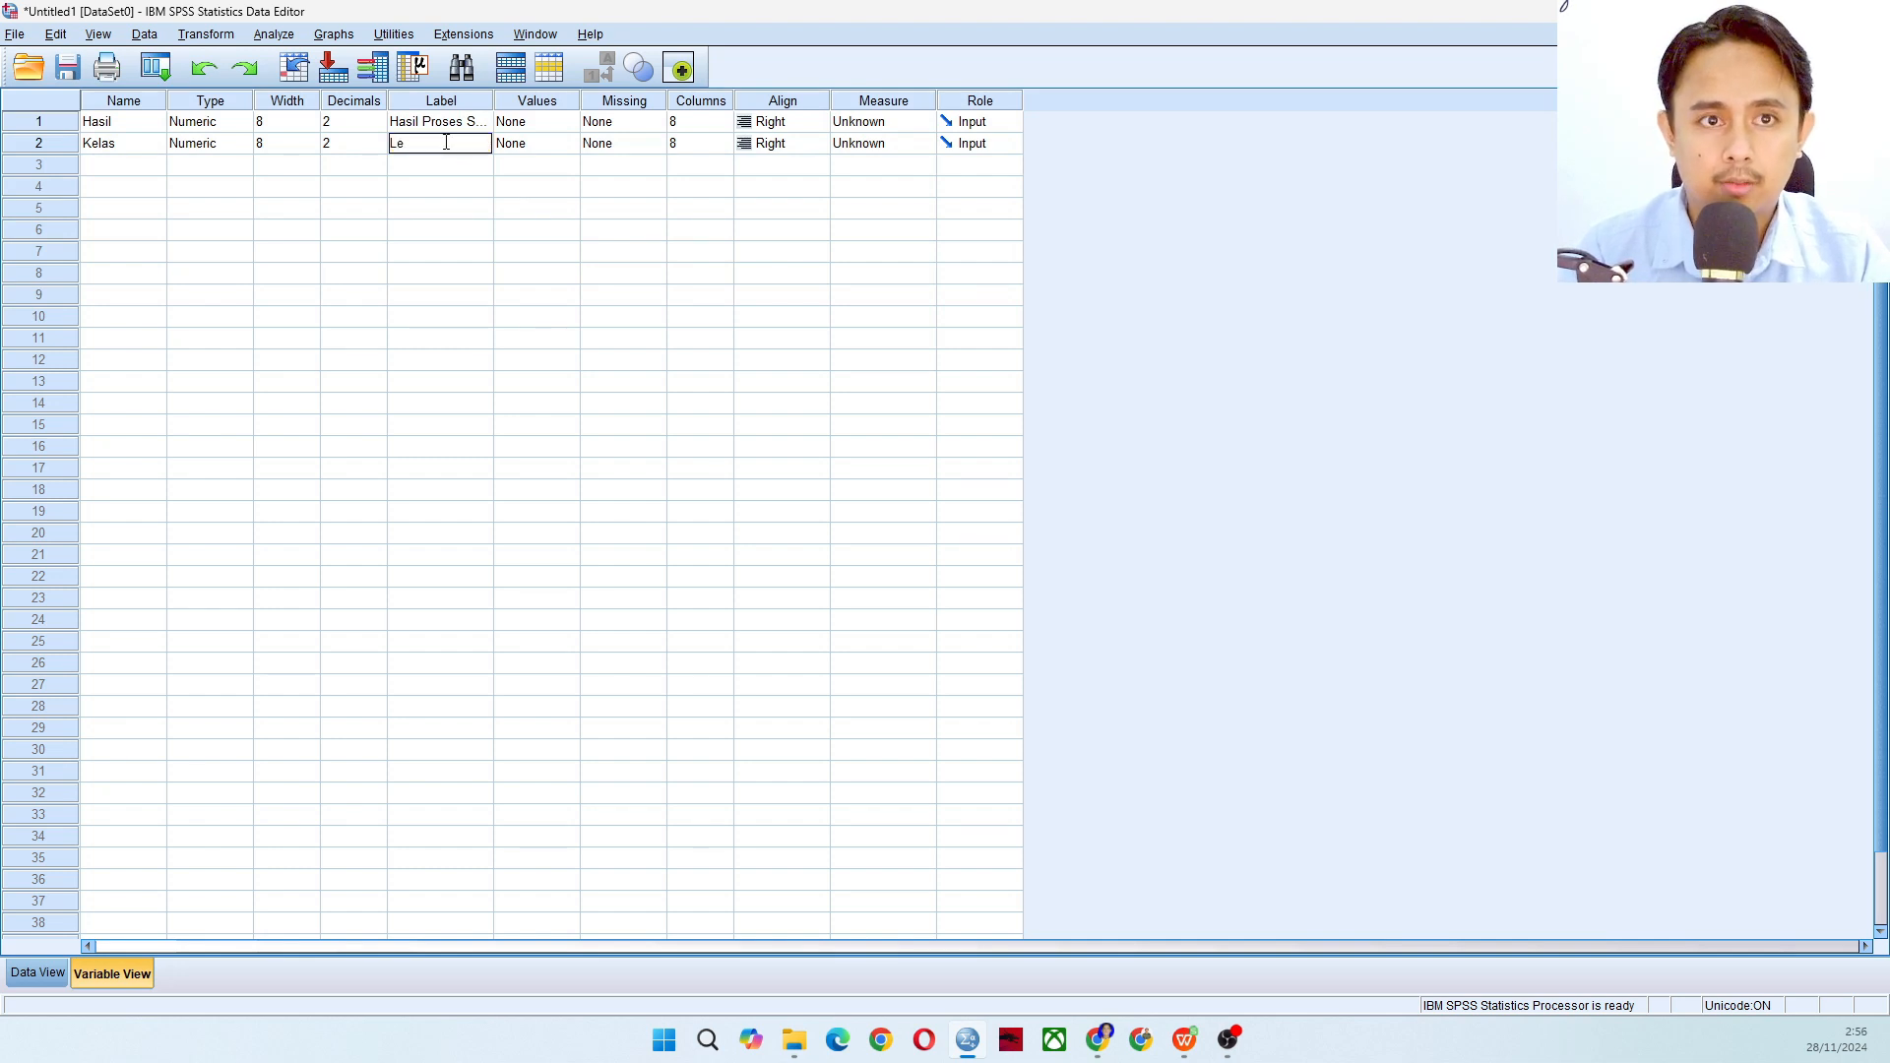
text(elas)
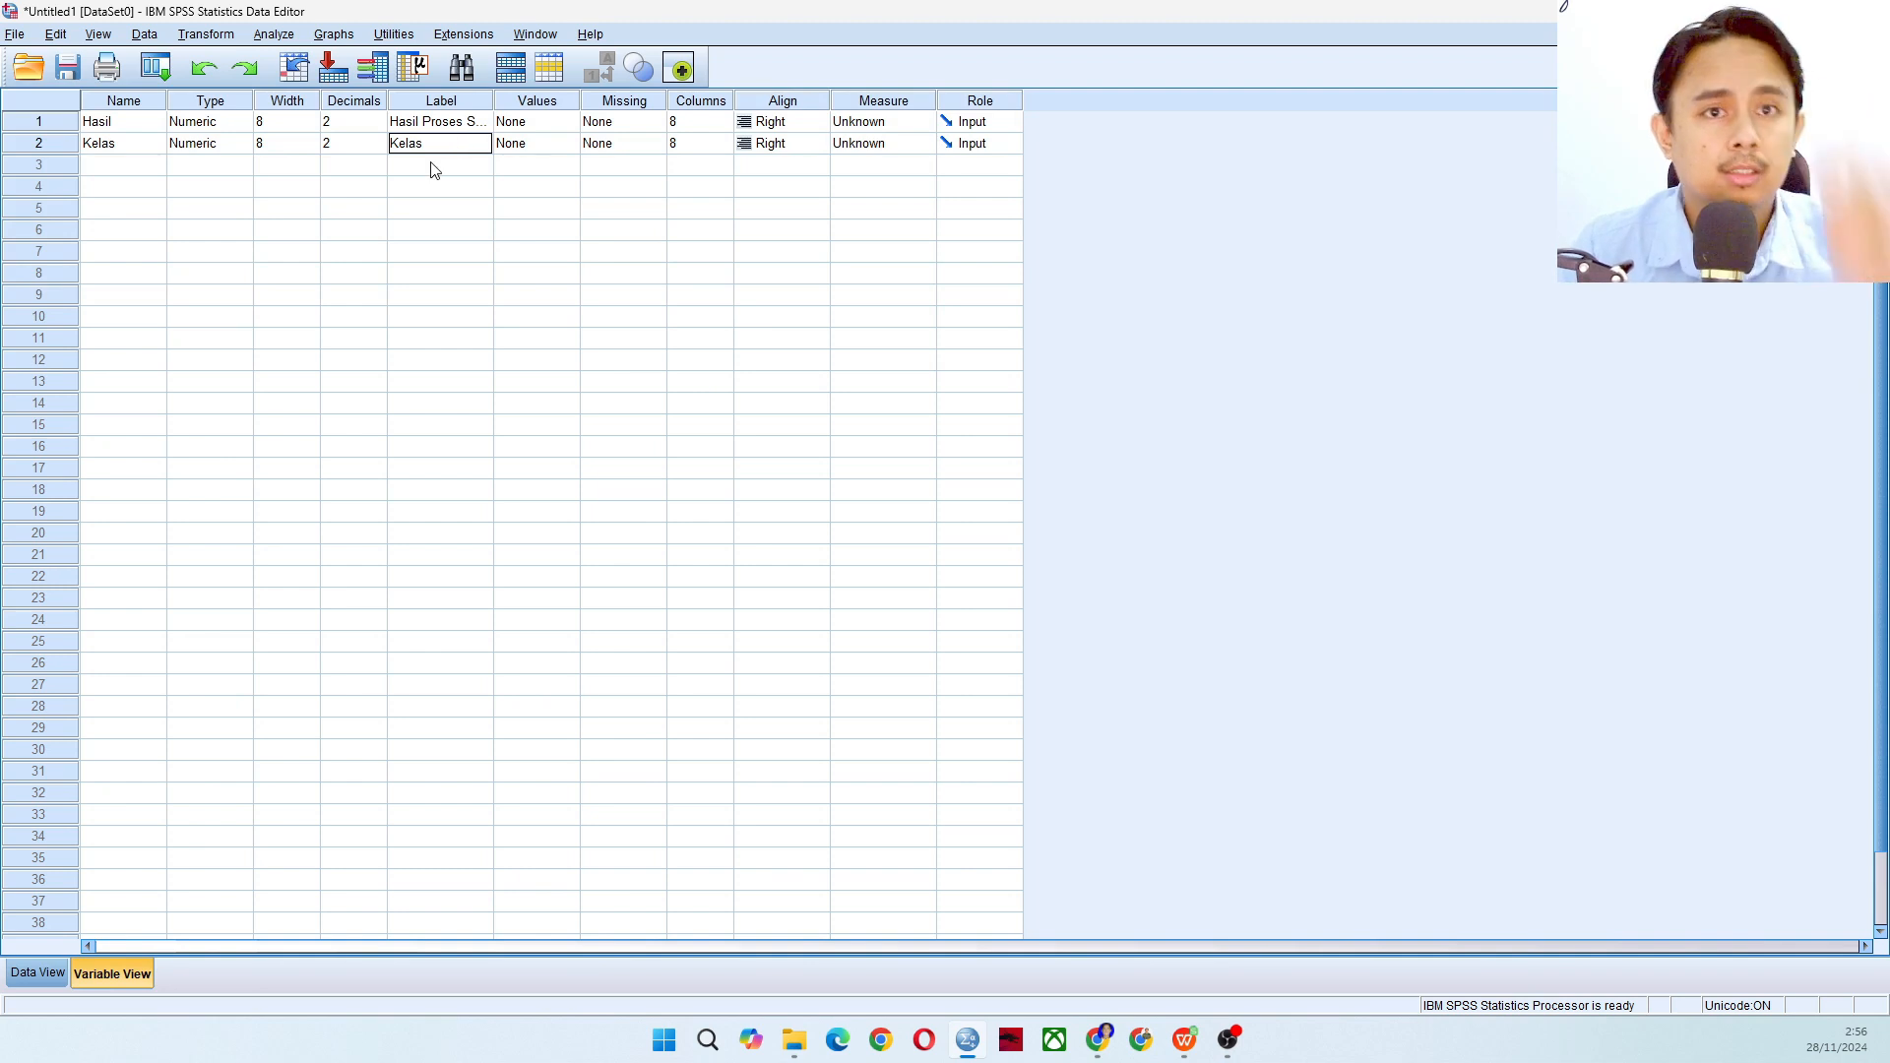
- Arrange the score workbook and the SPSS Data Editor side by side on the screen
click(549, 148)
click(568, 148)
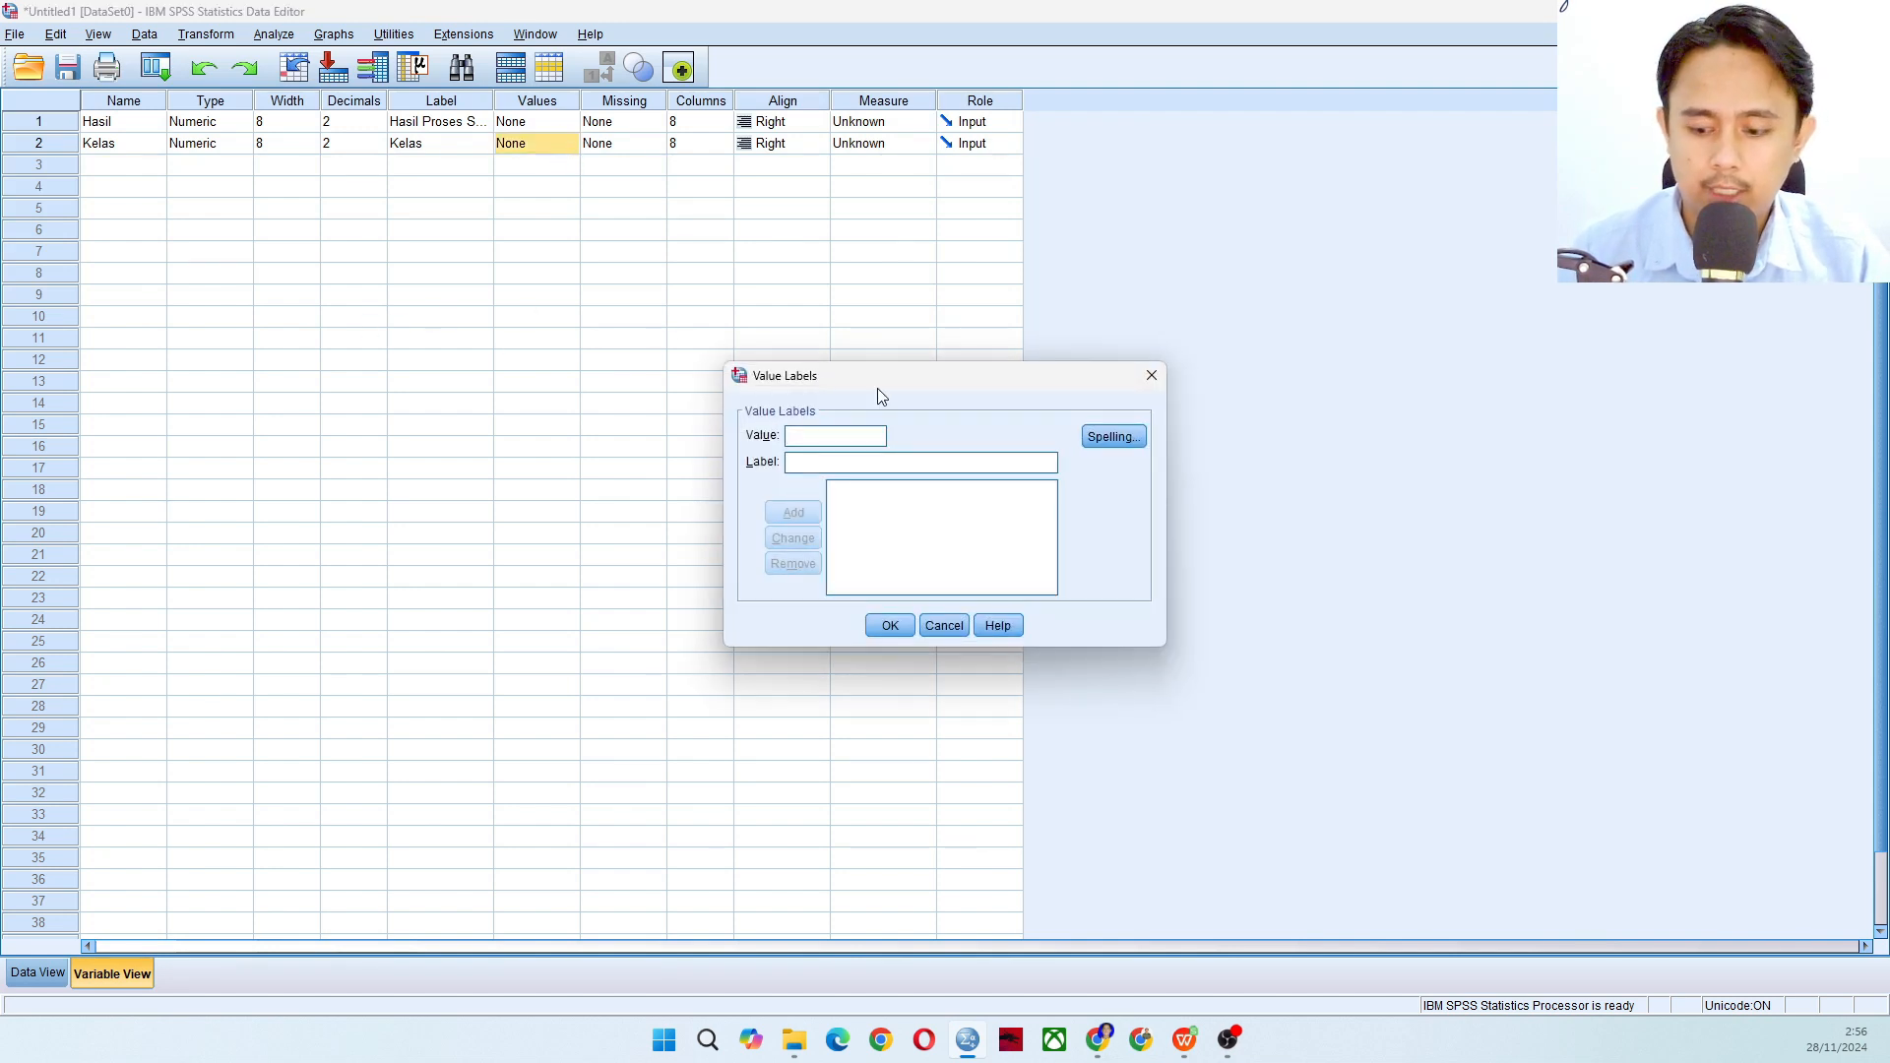
key(super+Right)
click(165, 286)
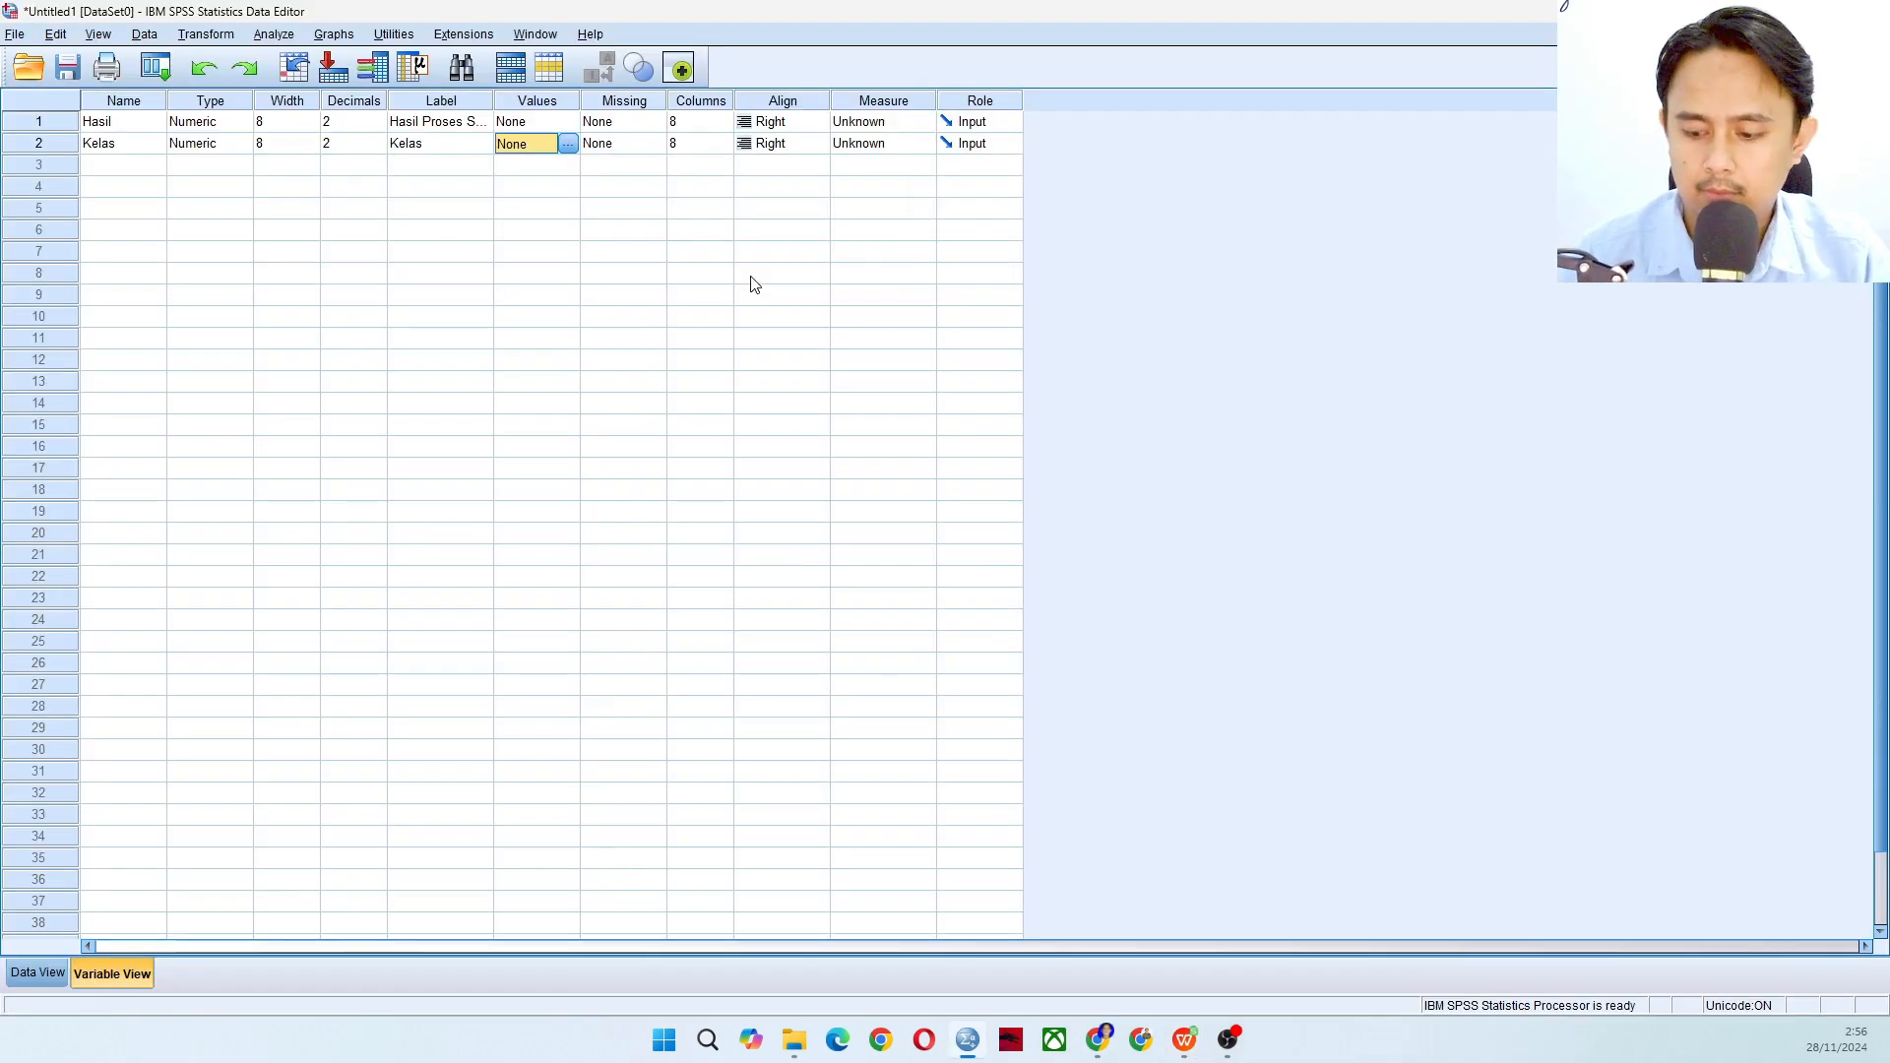
key(super+Right)
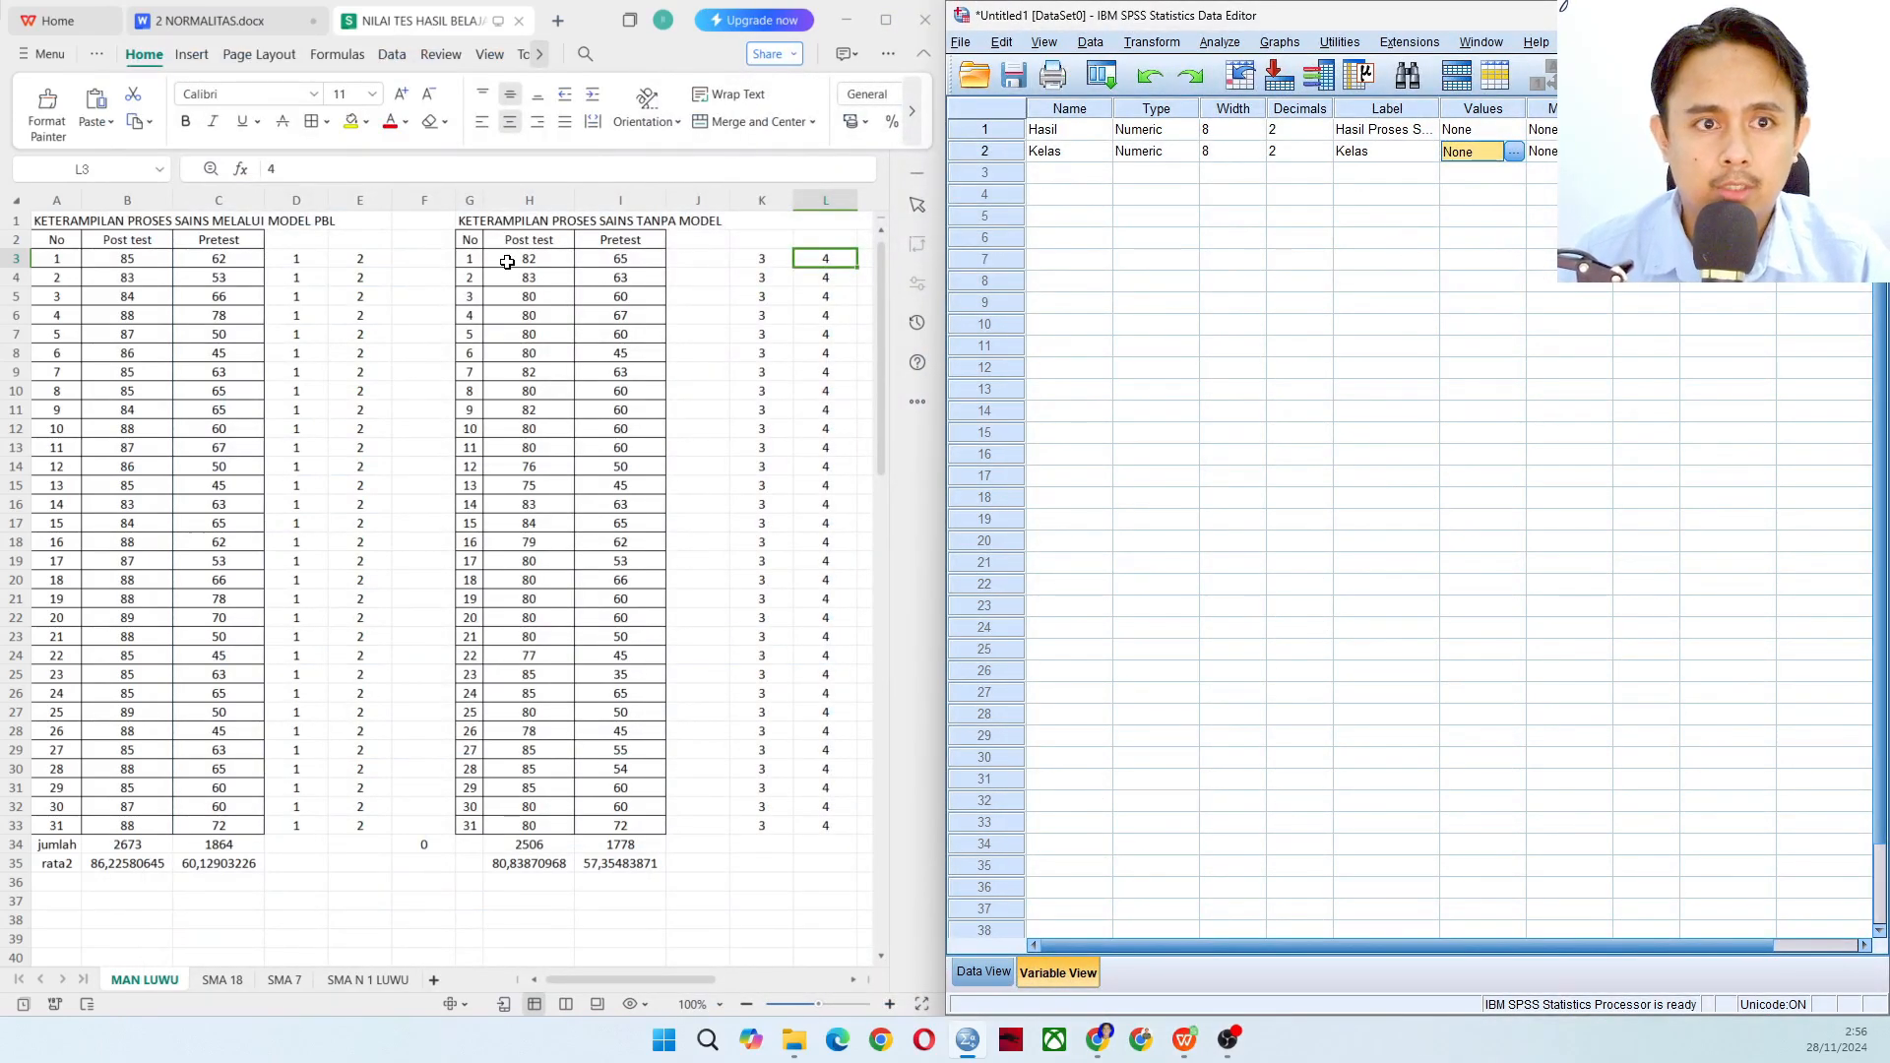
- Add a value label to the Kelas variable assigning value 1 to "Pretest Eksperimen"
click(304, 262)
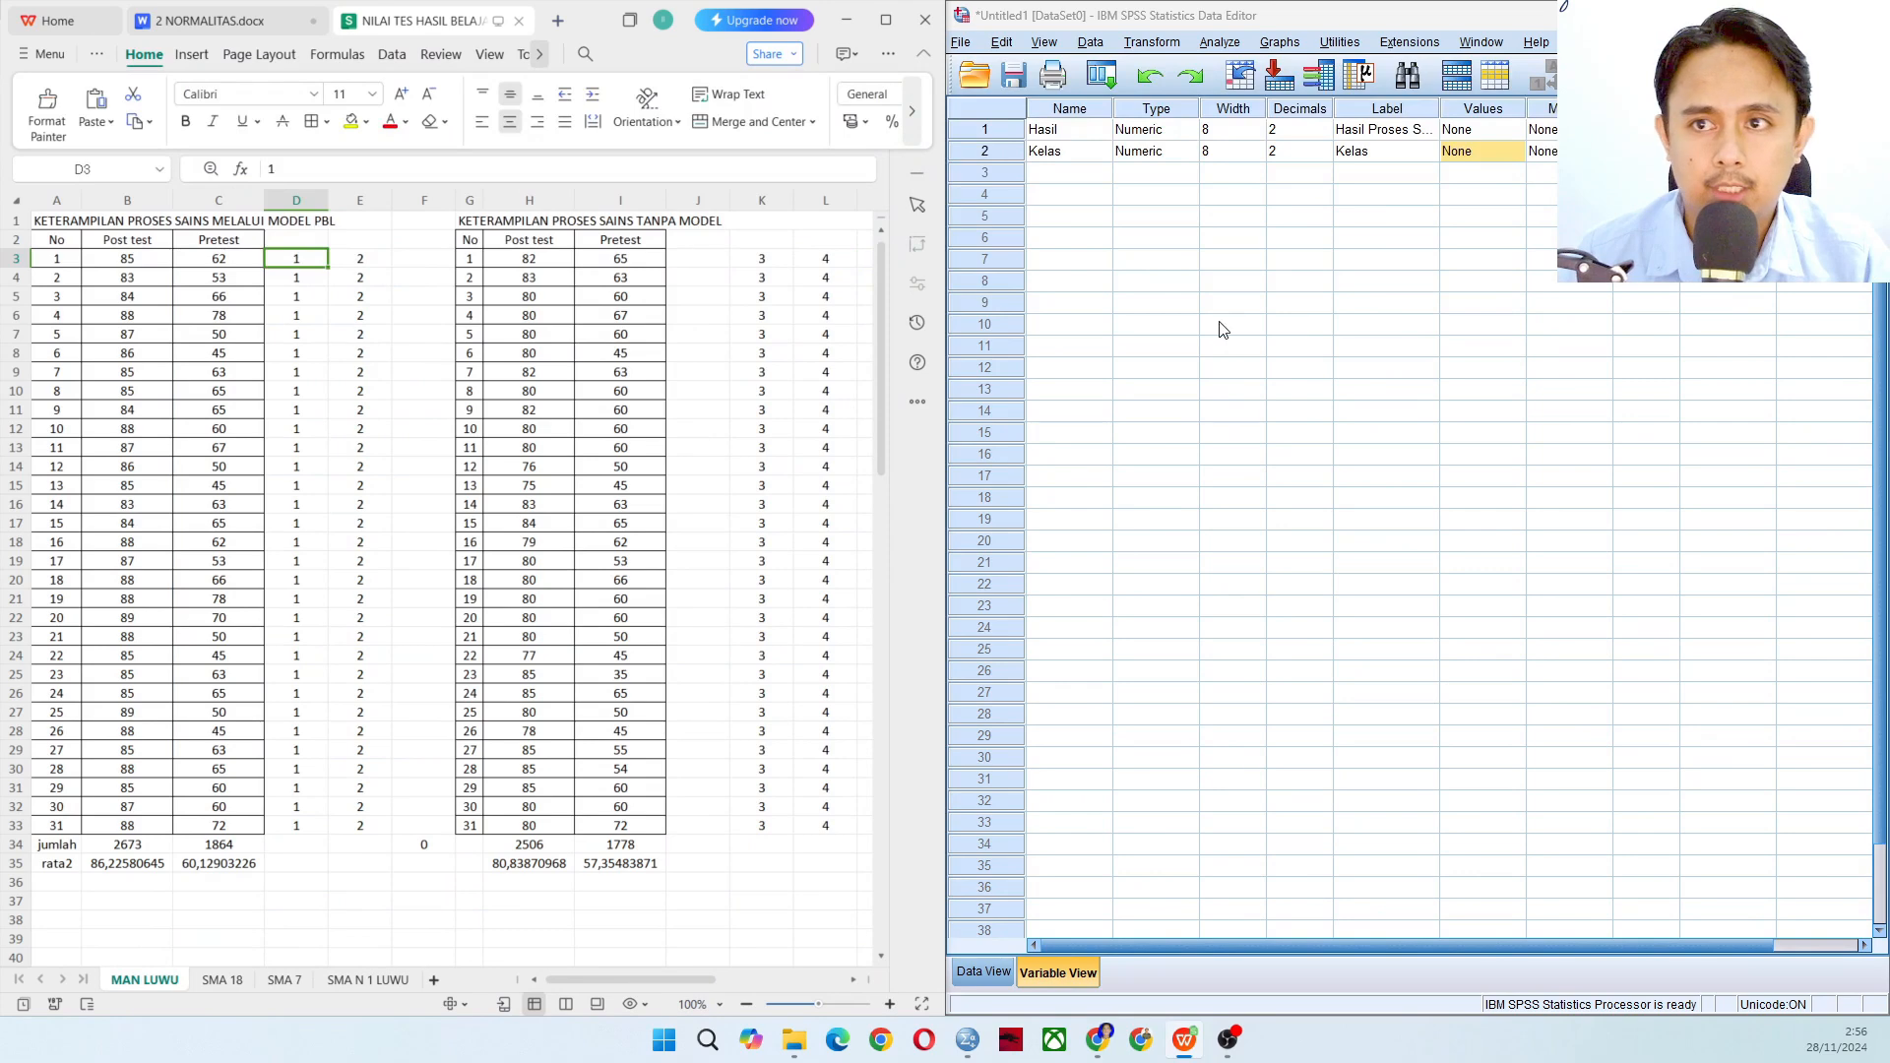
click(1516, 152)
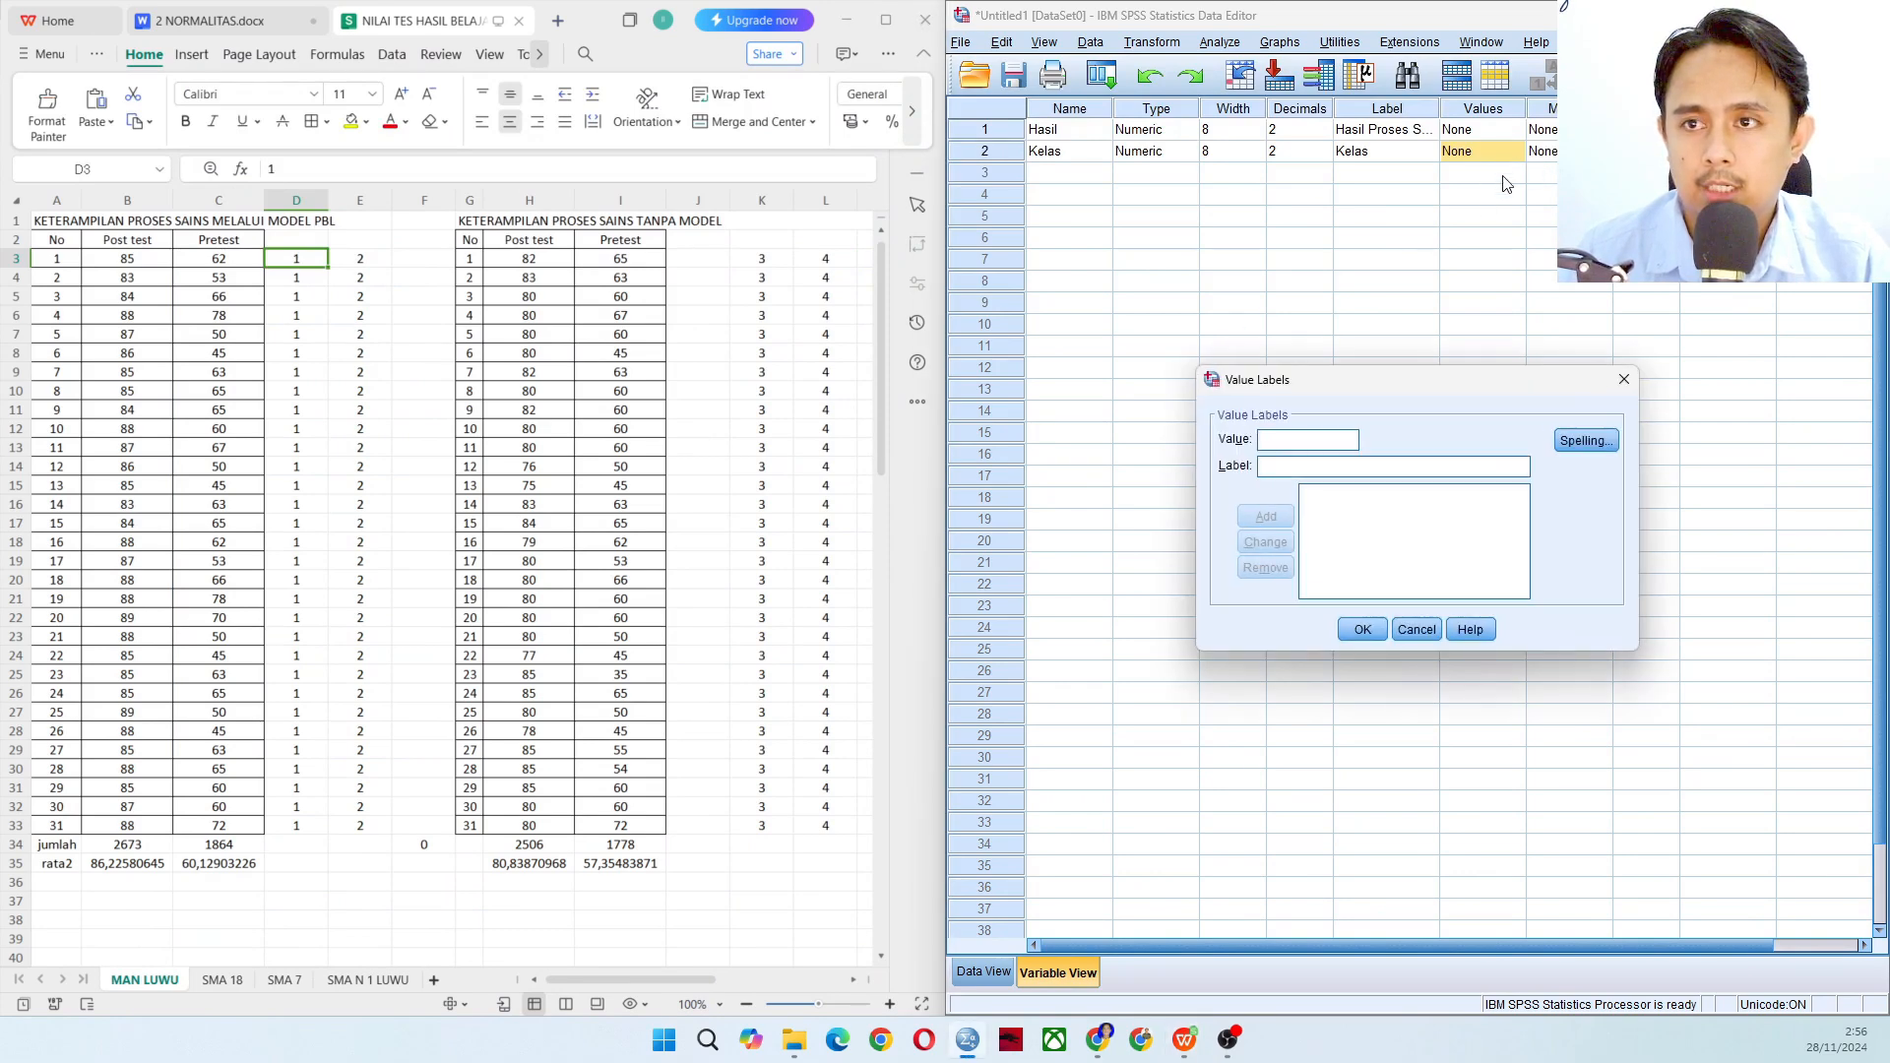
drag(1355, 383, 1340, 322)
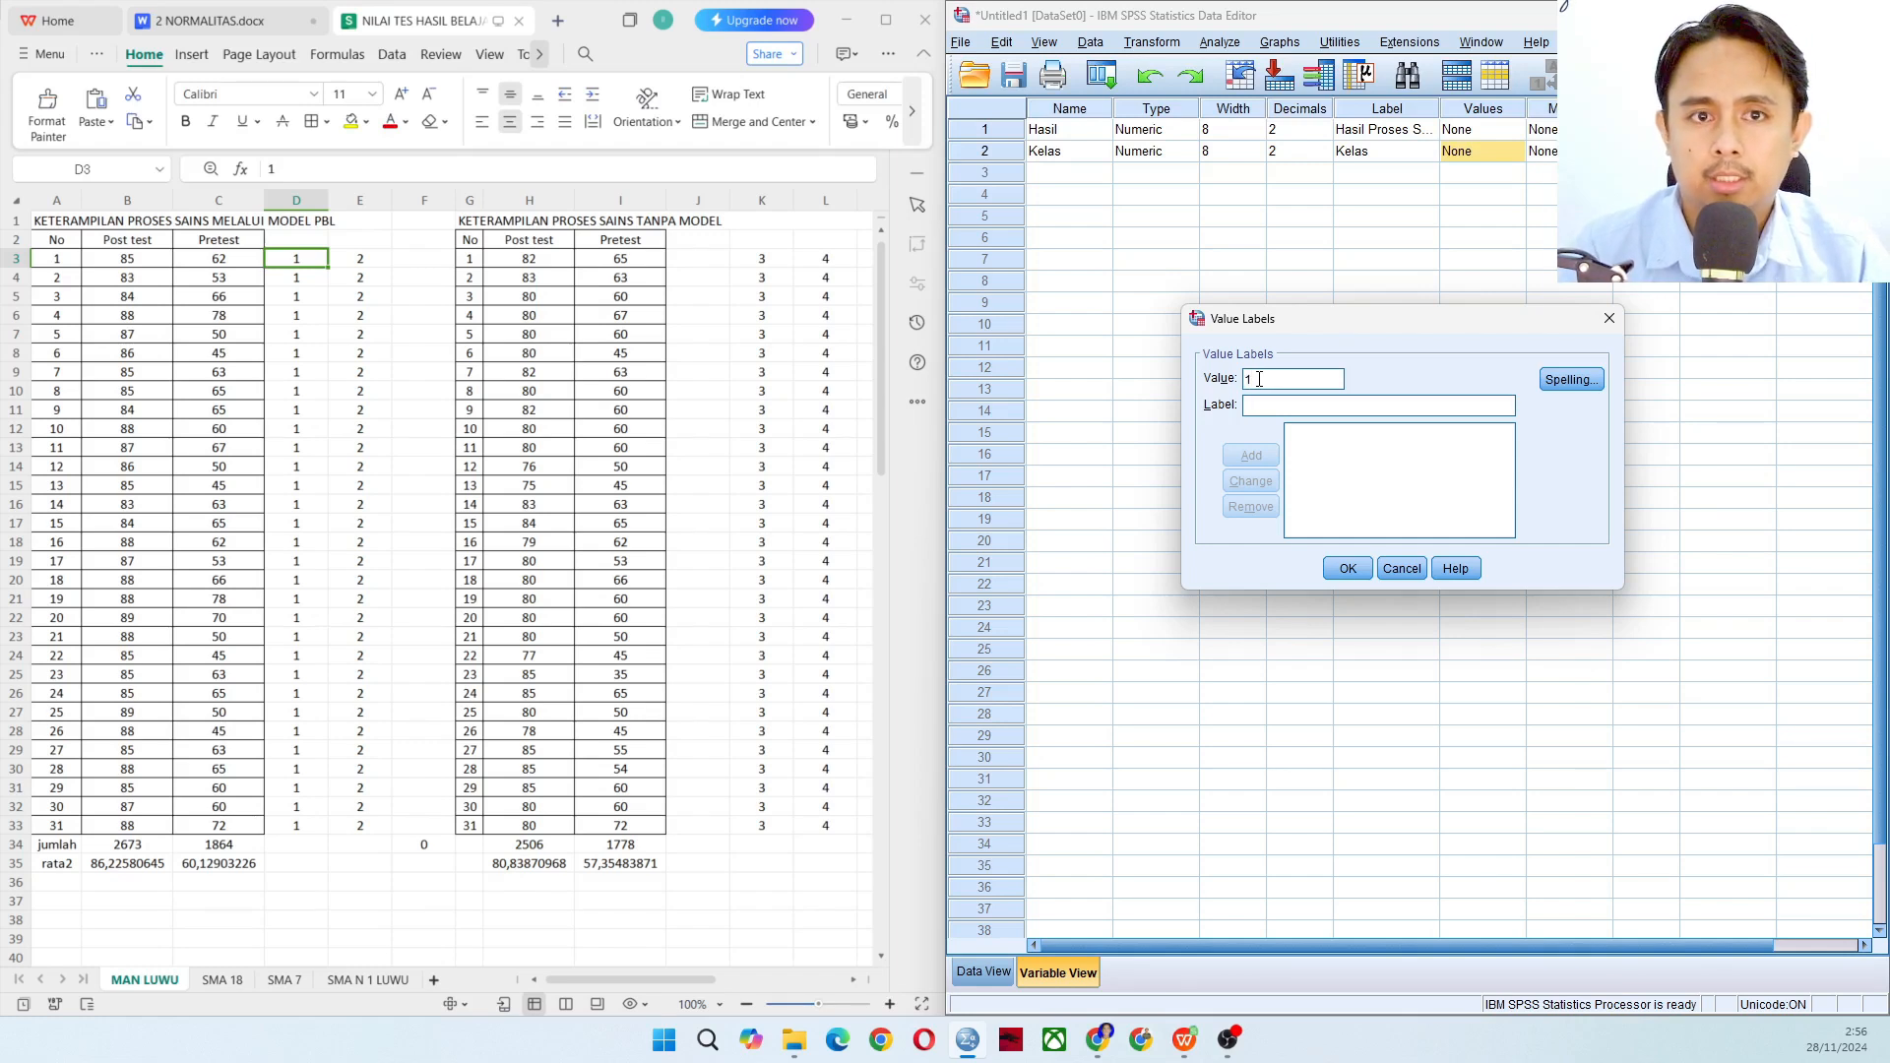
text(Pretest)
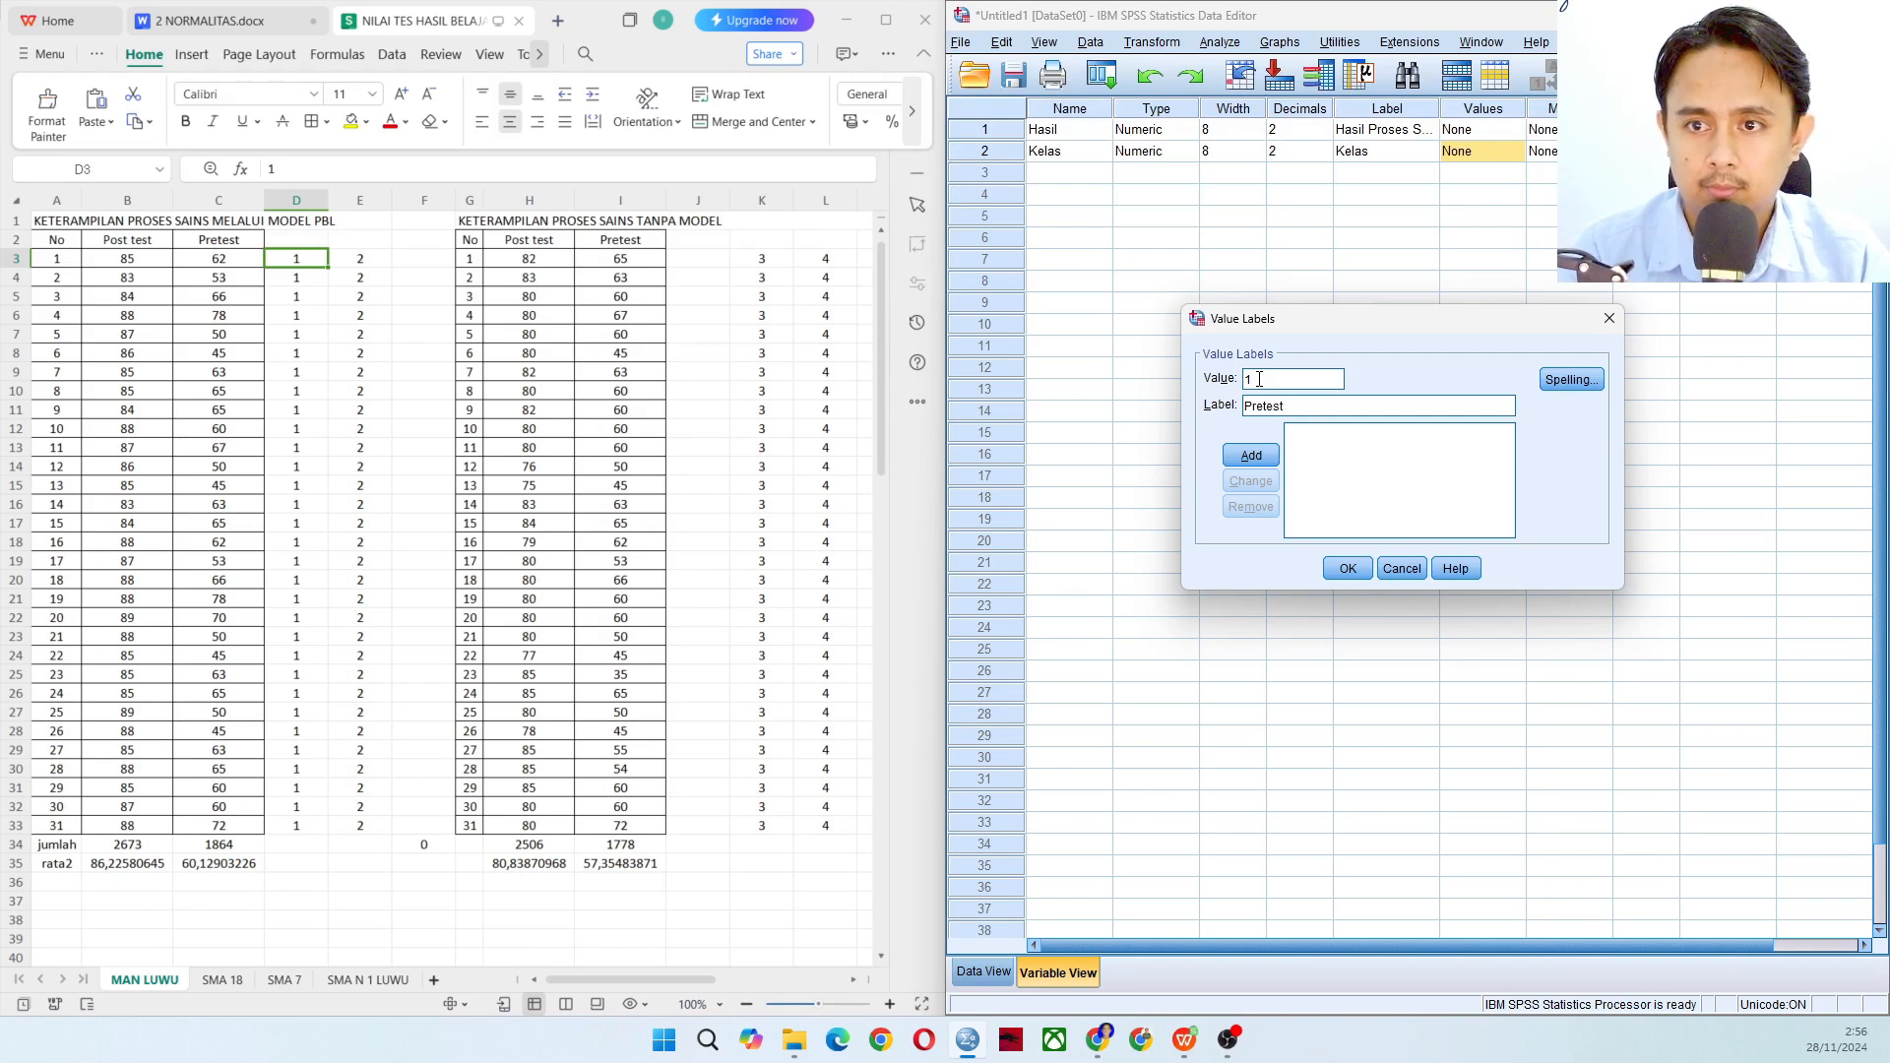
text(_)
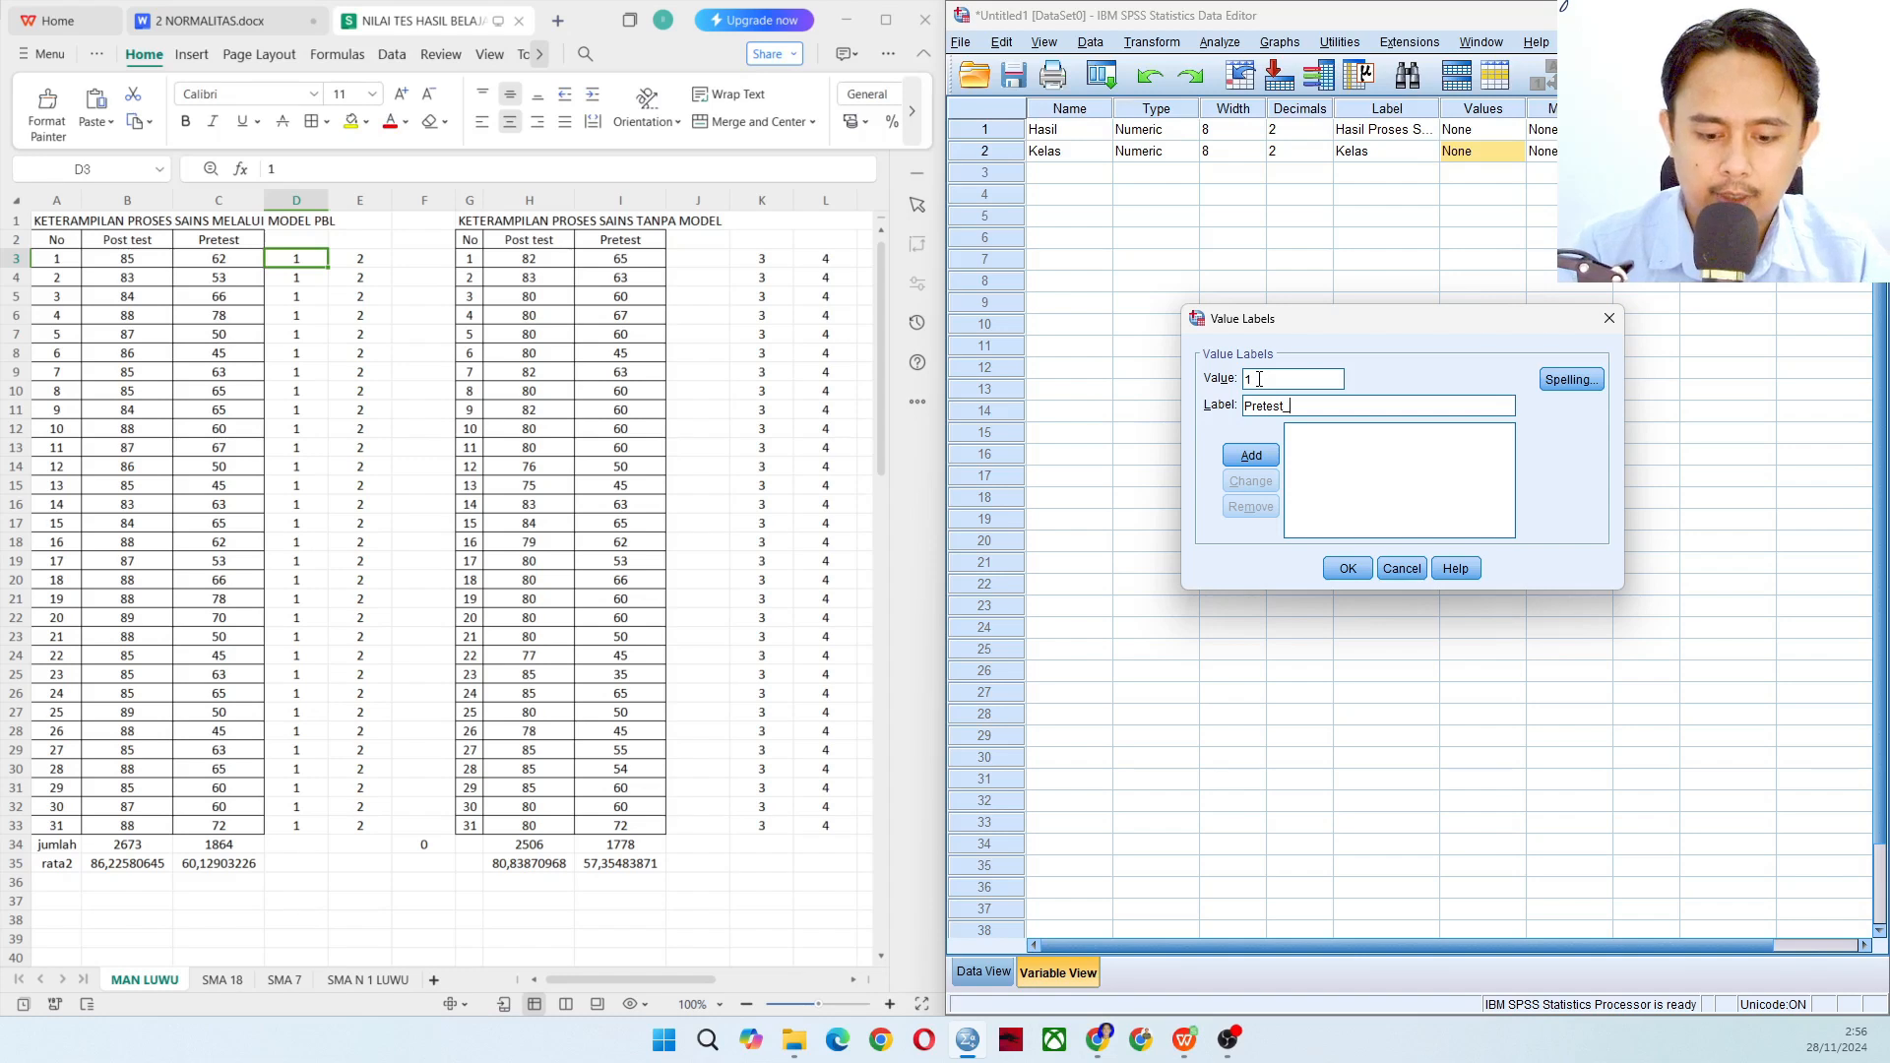
text(Eksperi)
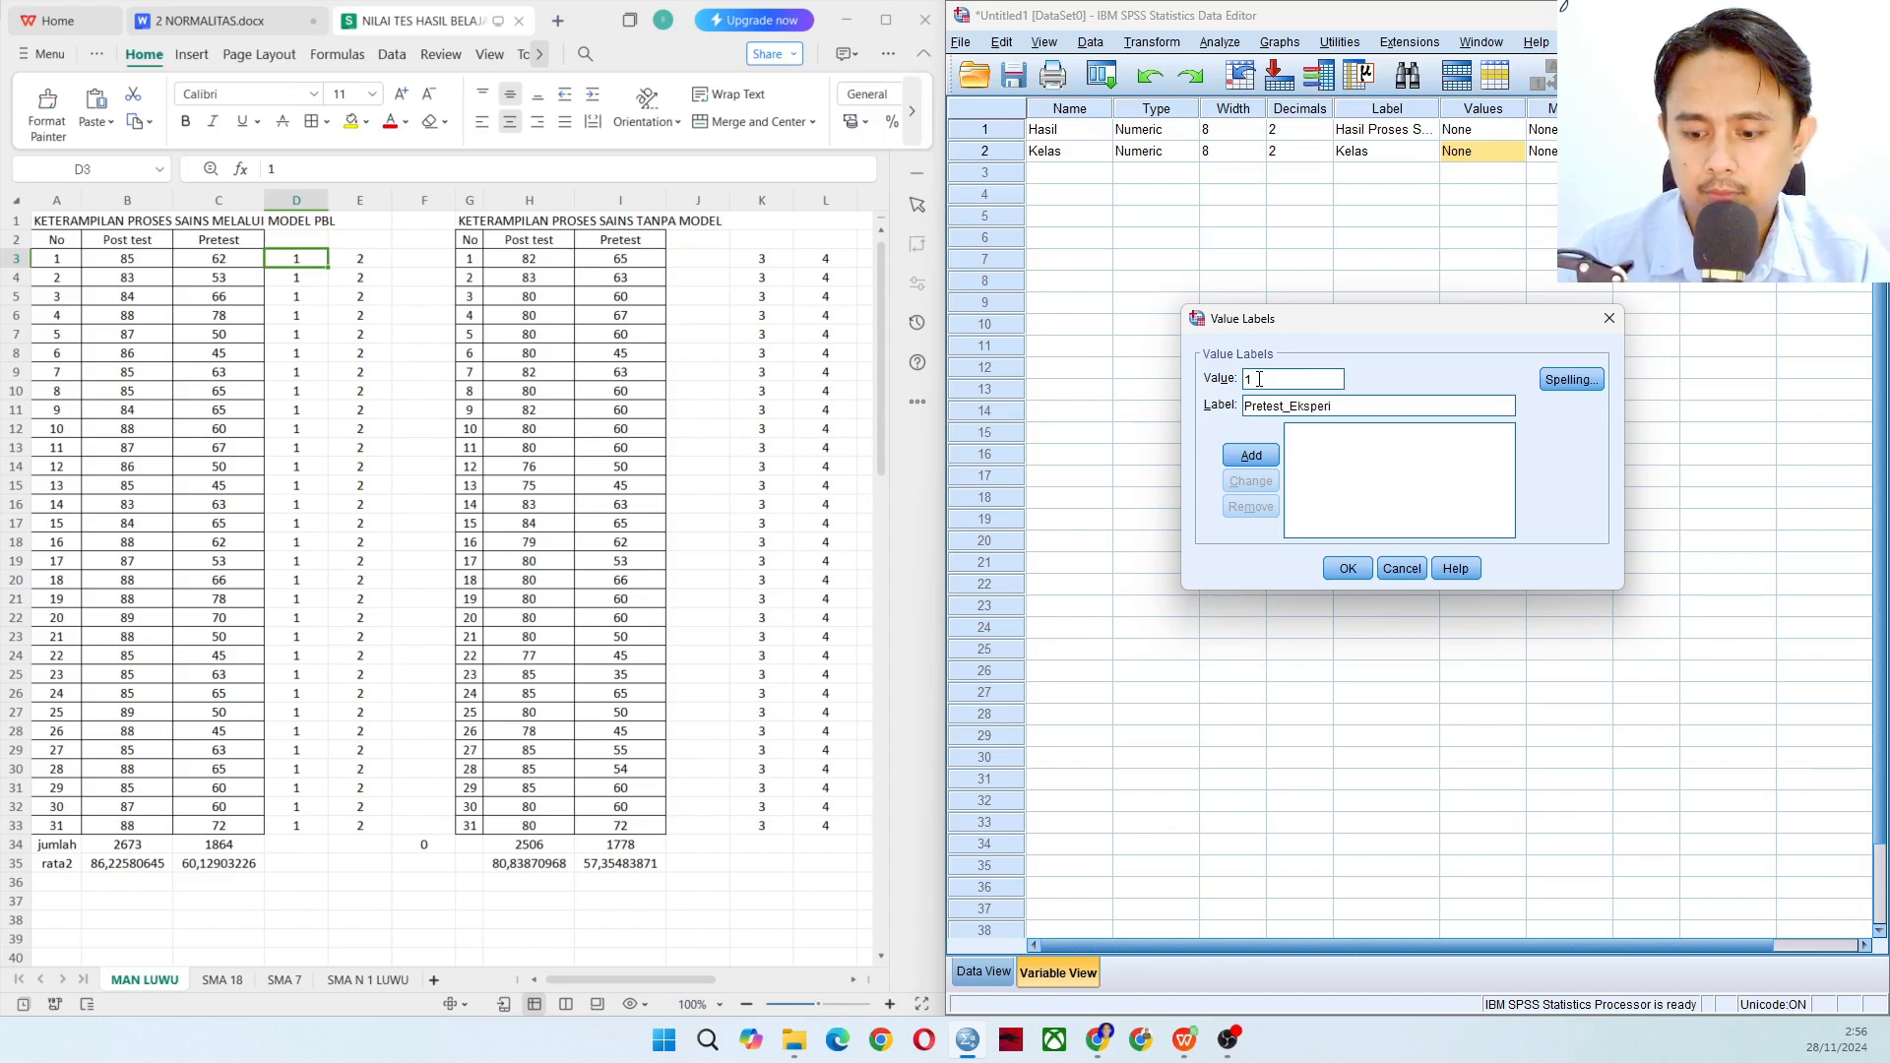
key(BackSpace)
key(BackSpace)
key(BackSpace)
key(BackSpace)
key(BackSpace)
key(BackSpace)
key(BackSpace)
key(BackSpace)
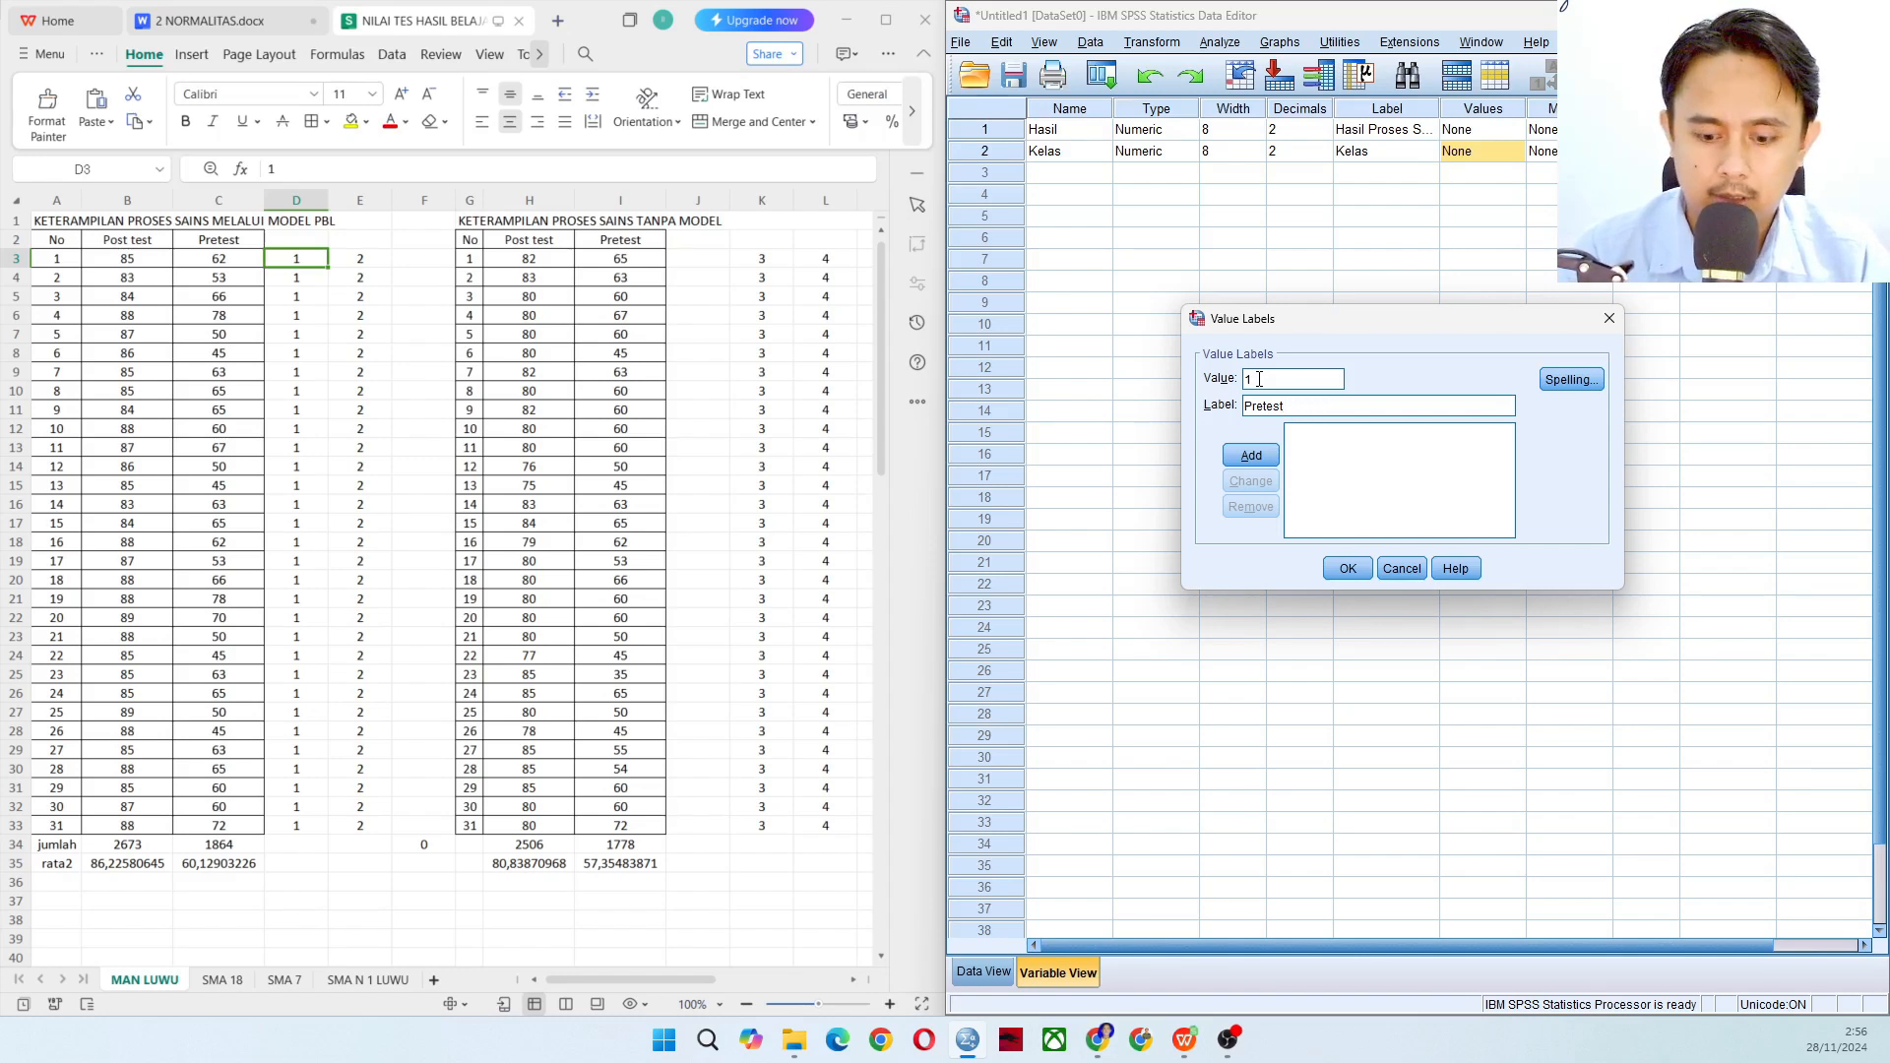
text(Eksperimen)
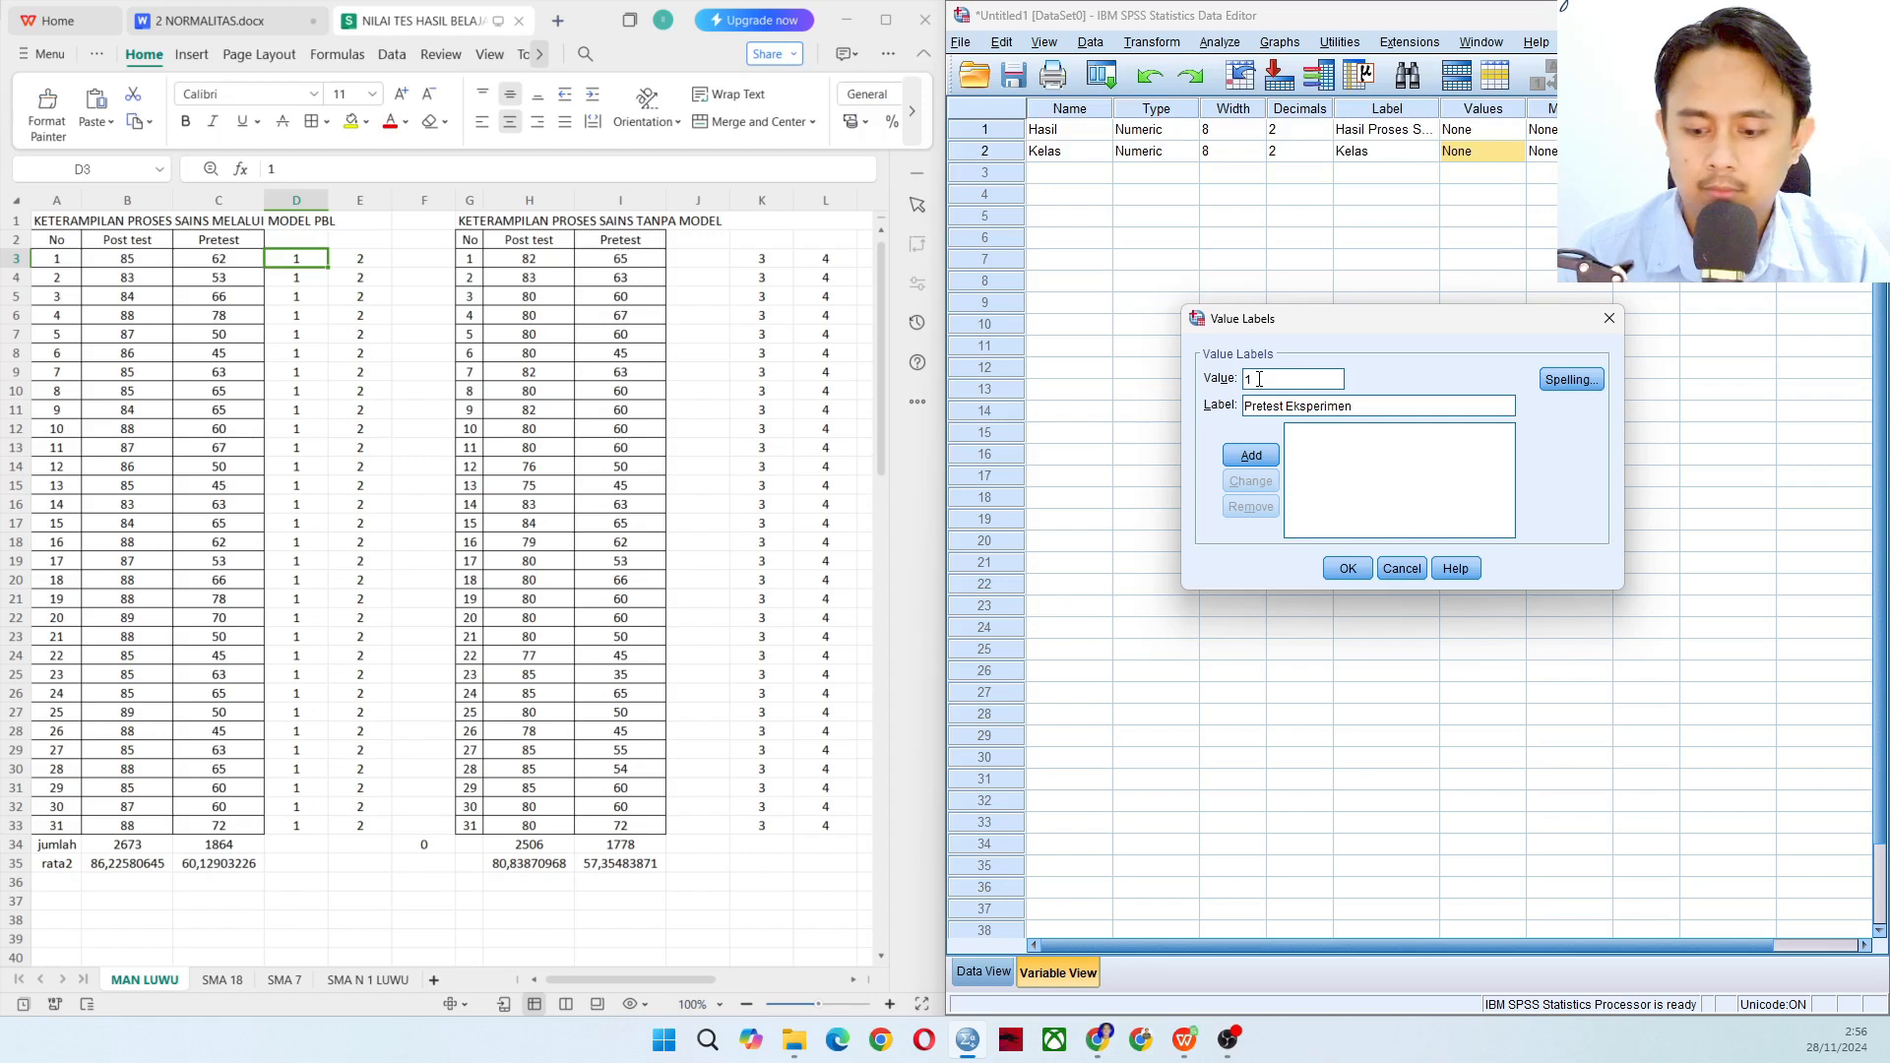
key(Return)
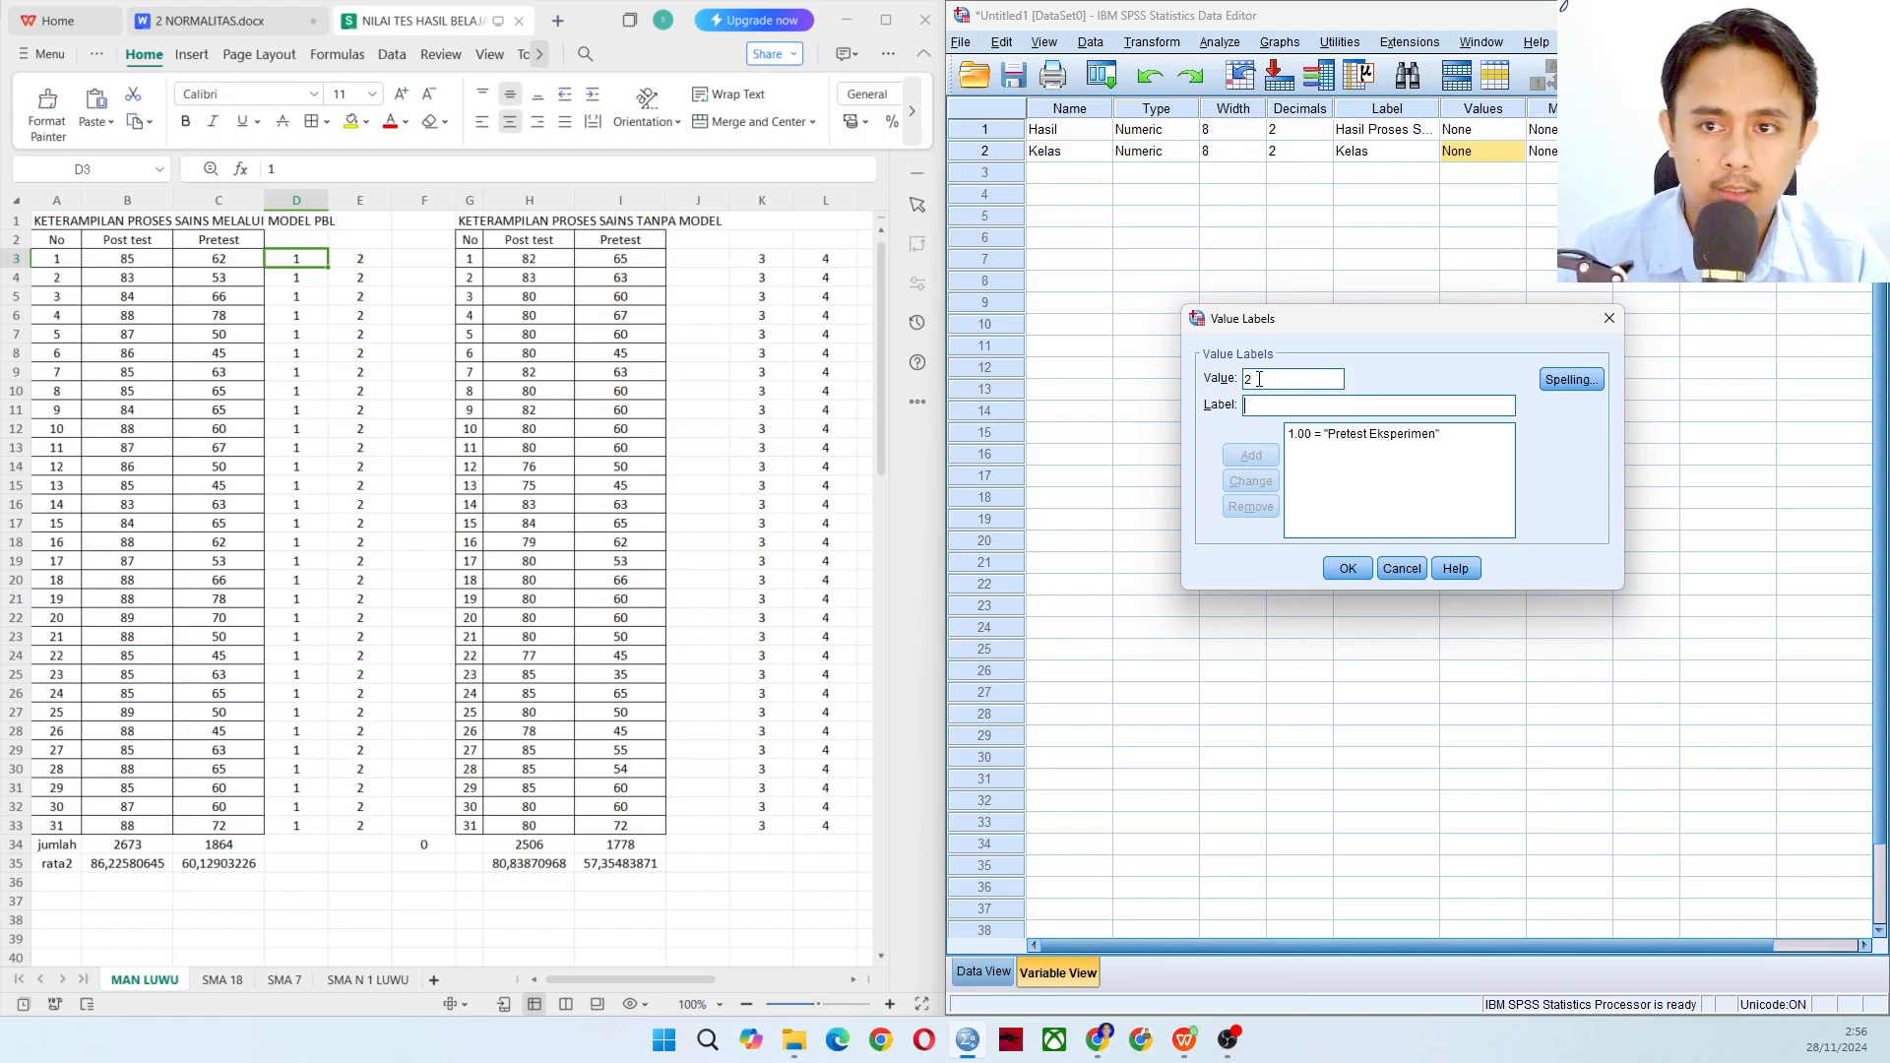
- Add the Kelas value label "Postest Eksperimen" for value 2
text(2)
key(Tab)
text(Postes)
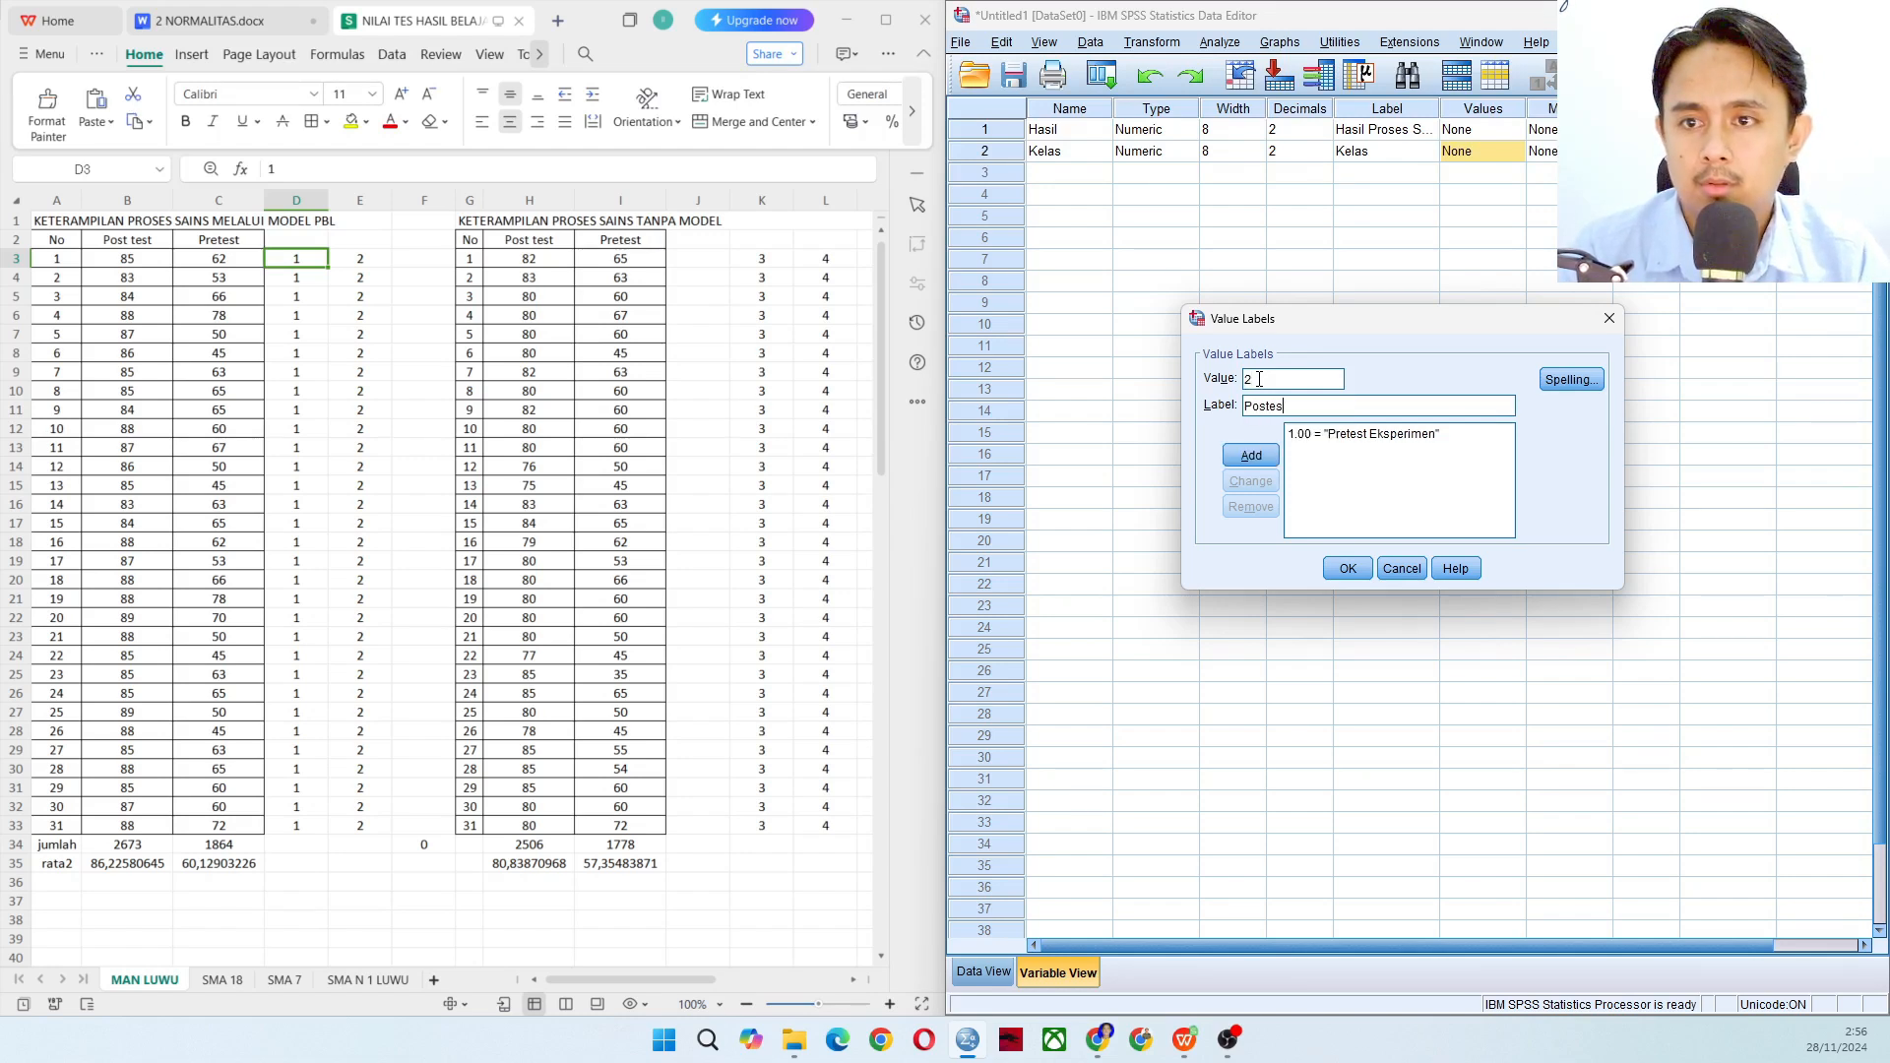
text(t Ek)
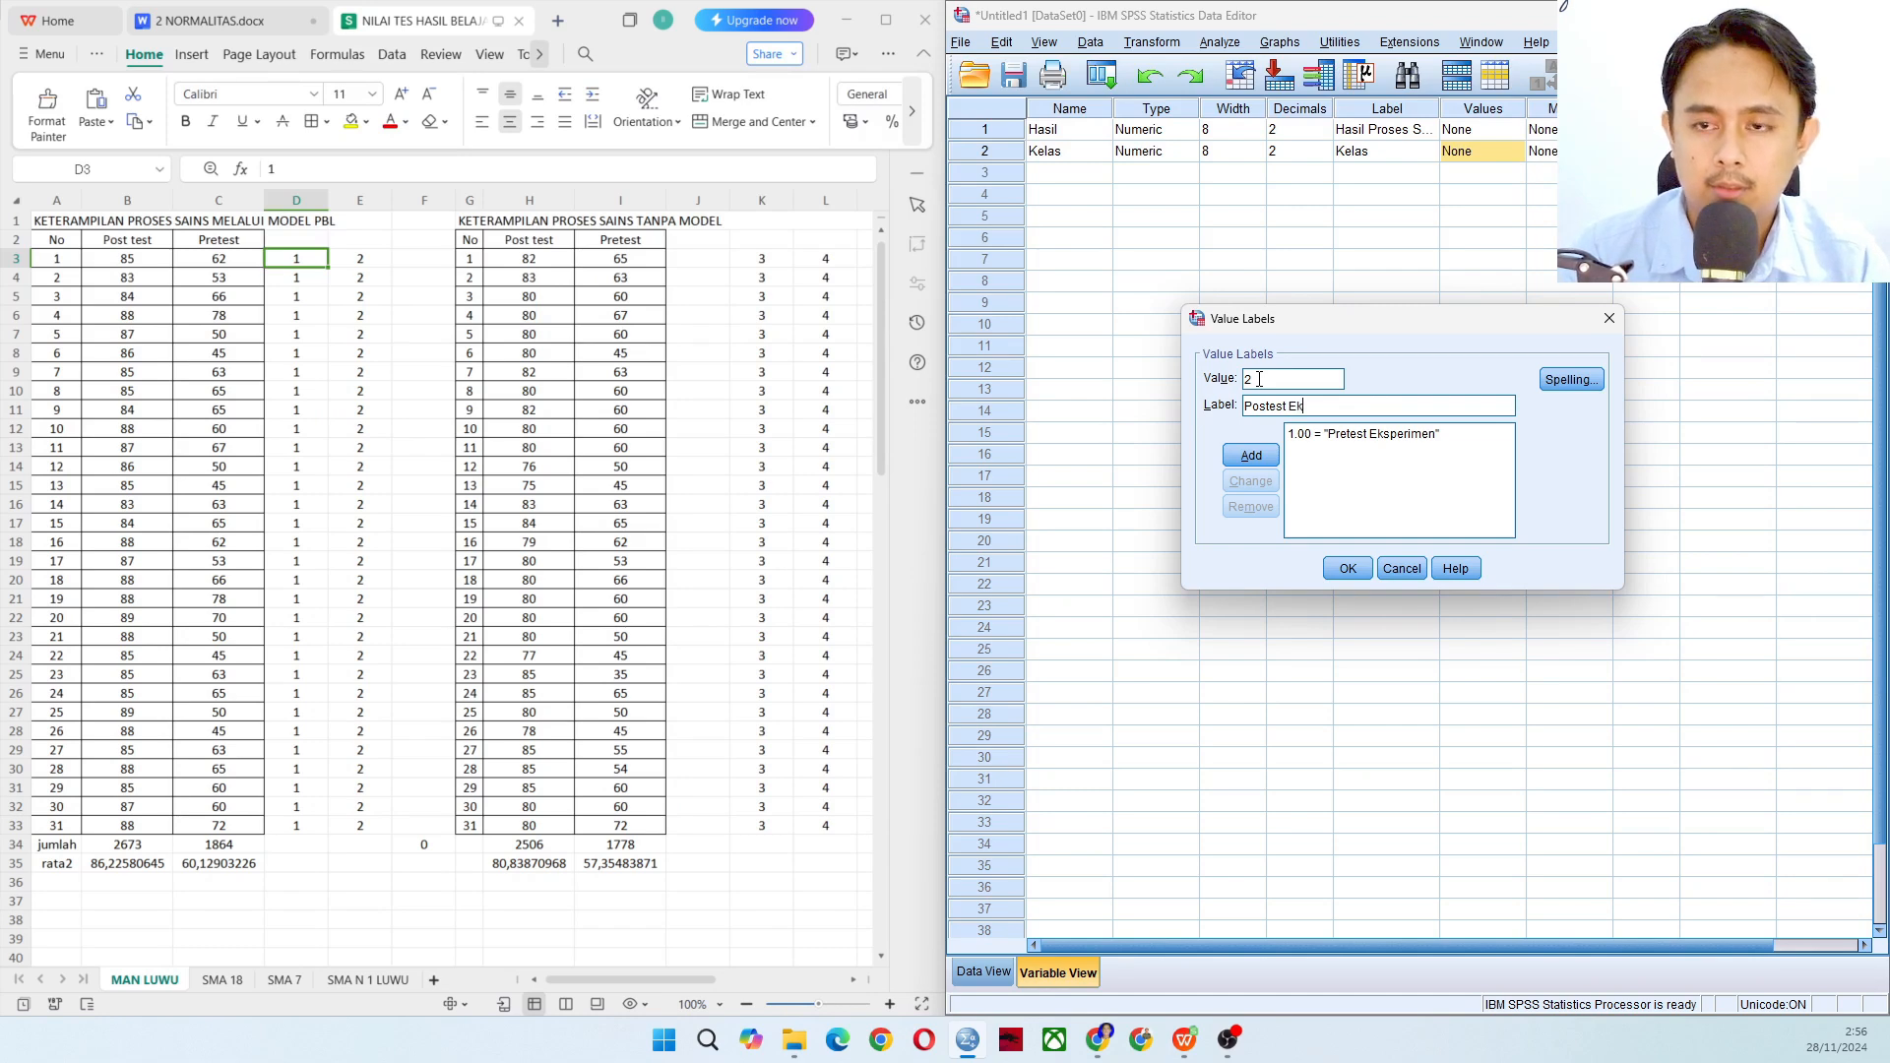
text(s)
text(p)
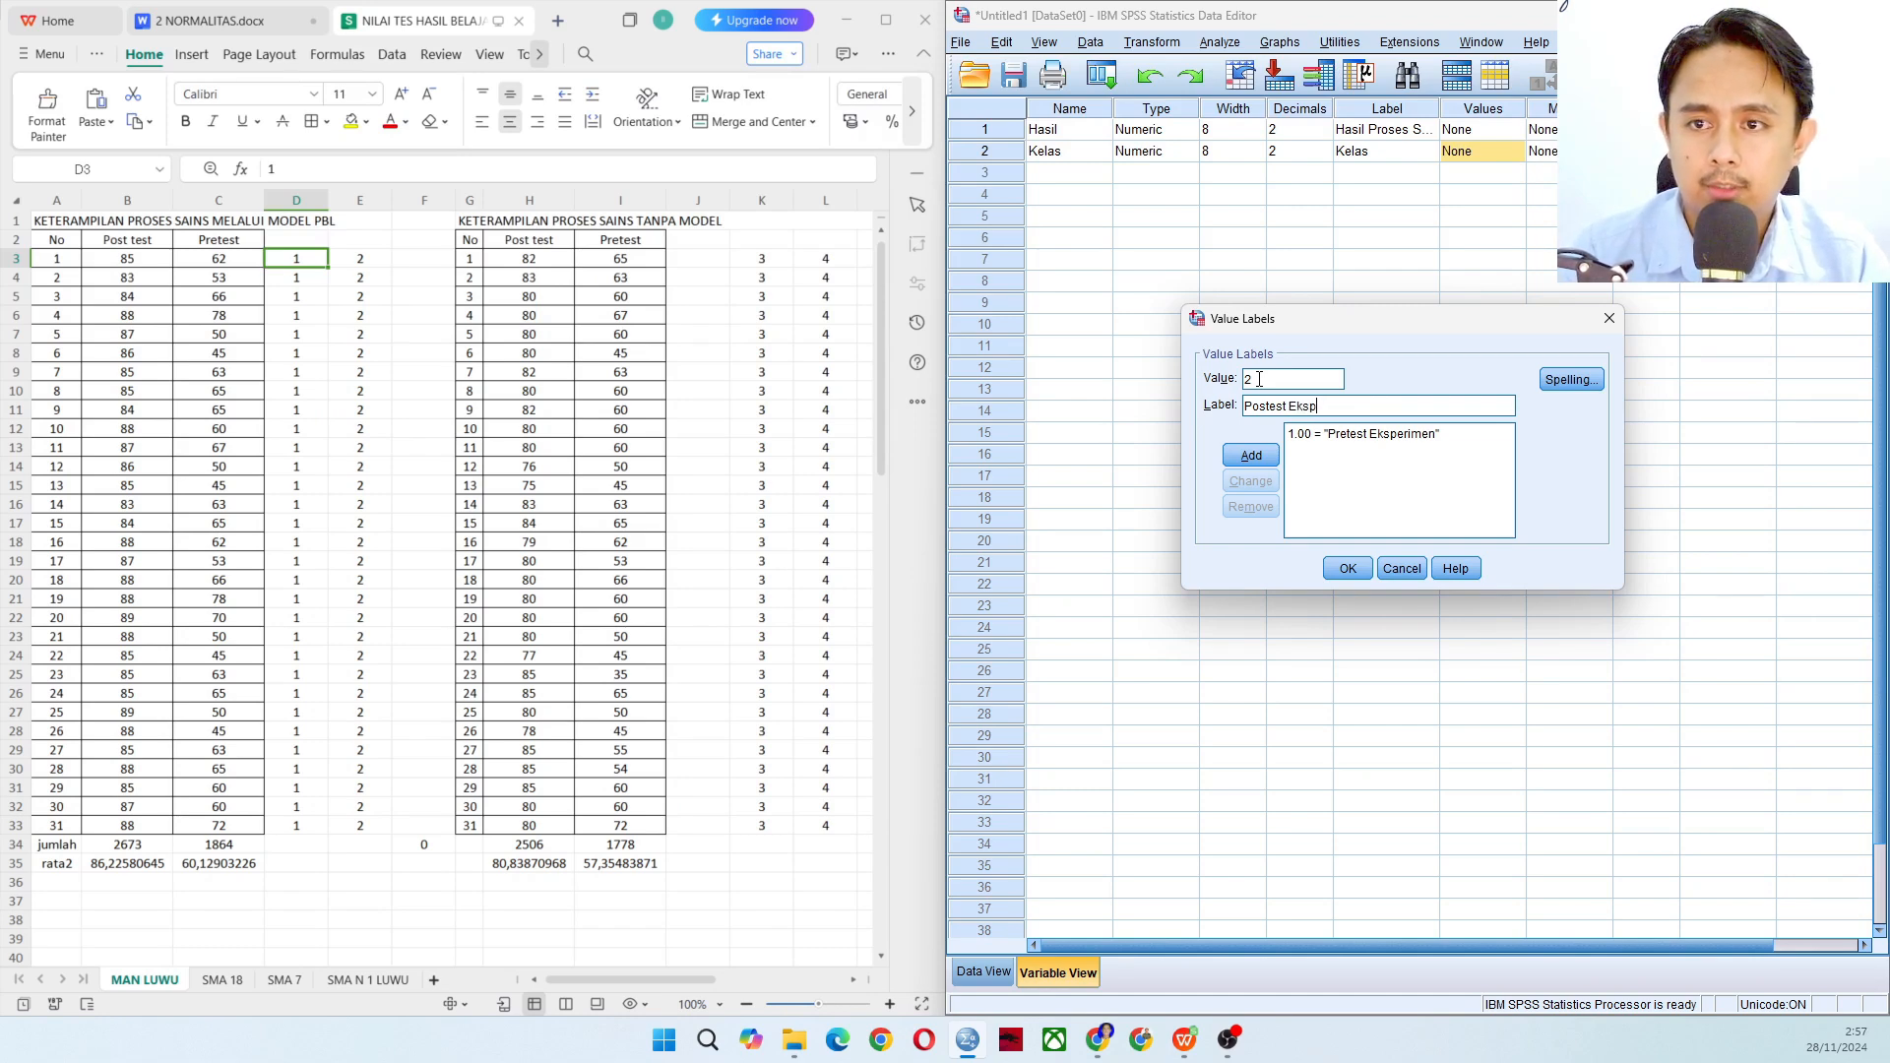
text(erimen)
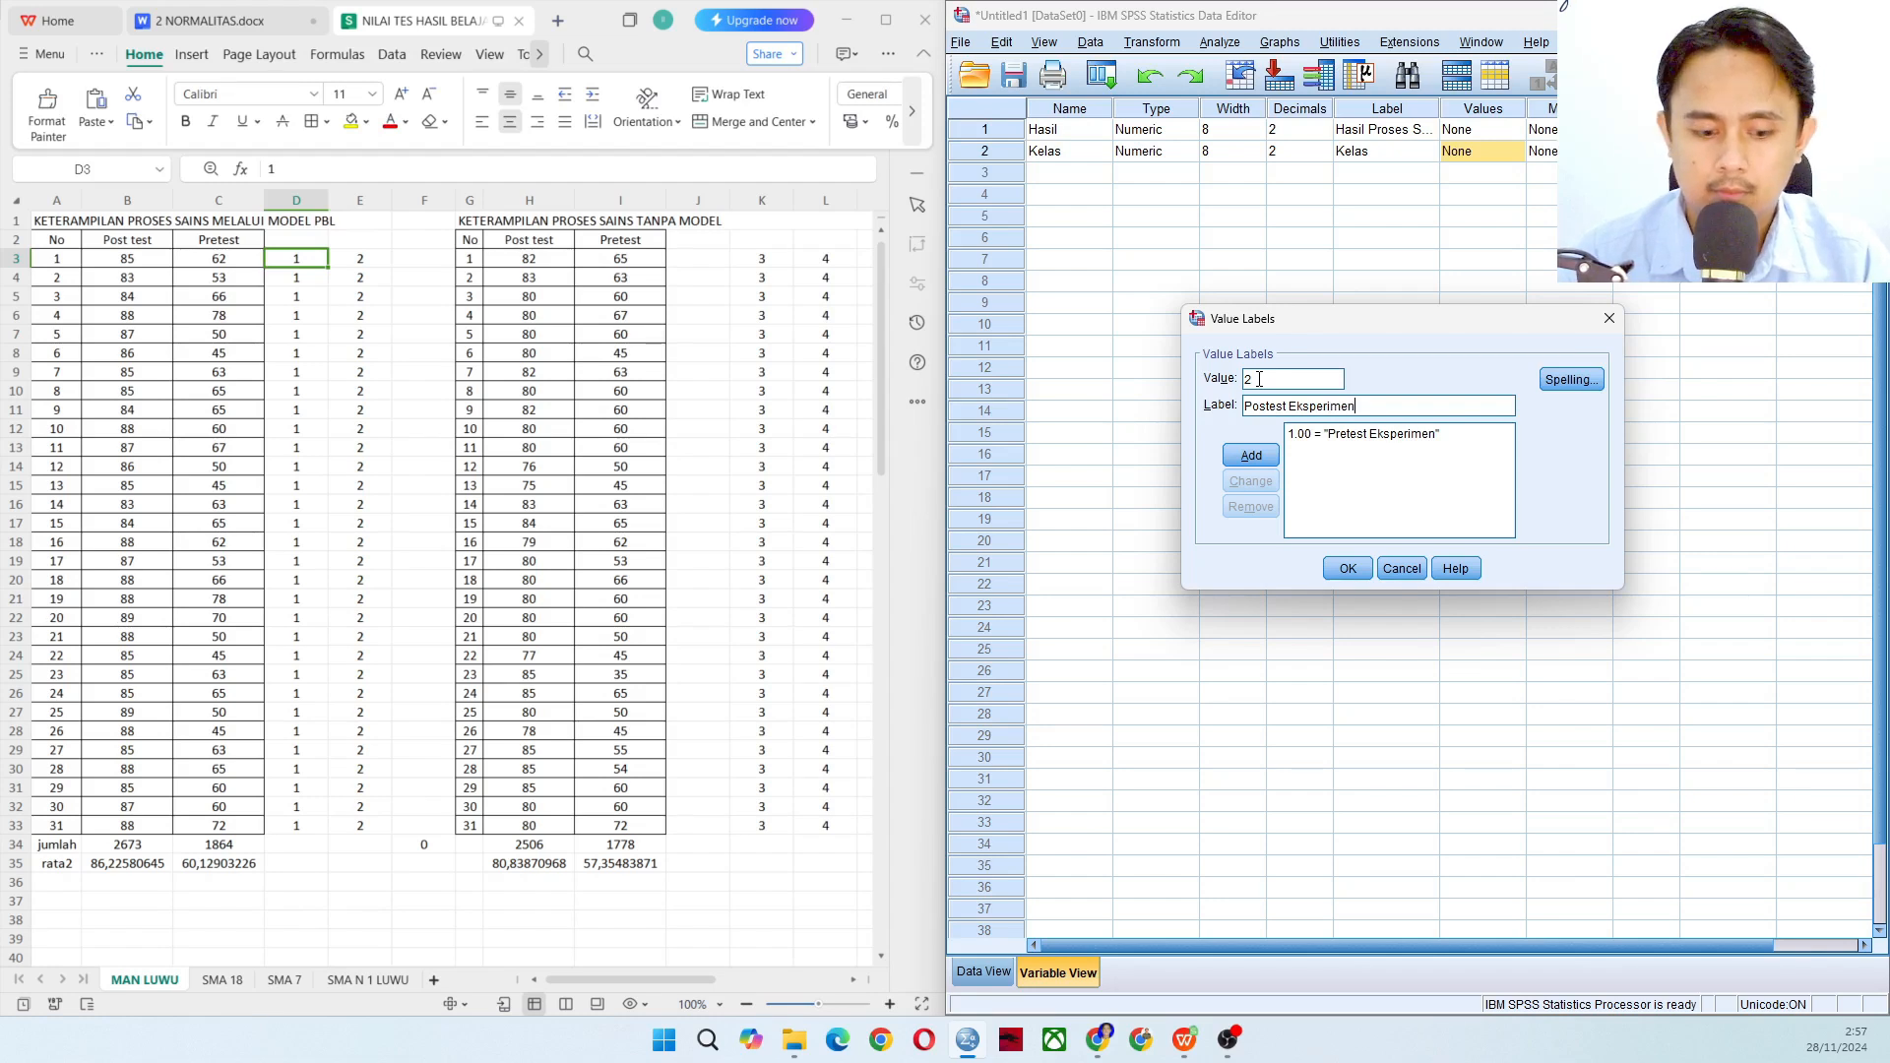
key(Return)
- Add the Kelas value label "Pretest Kontrol" for value 3
text(3)
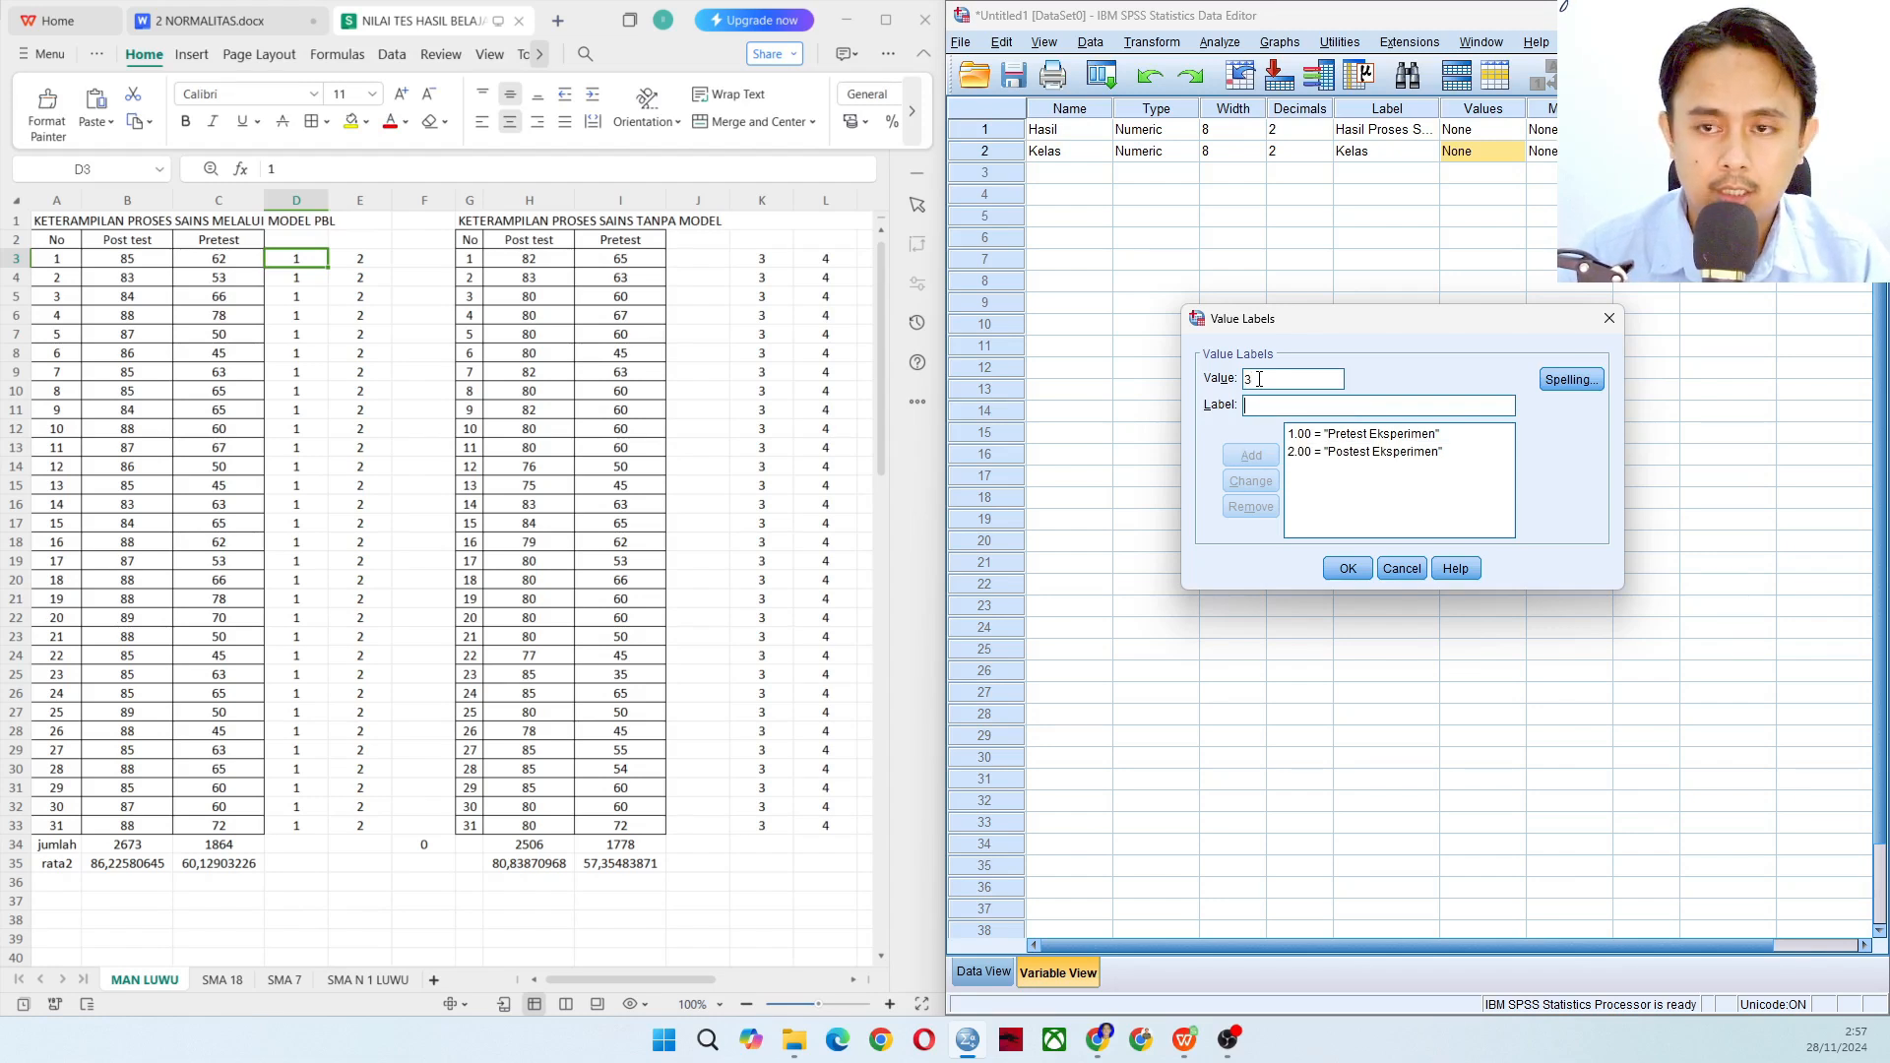
key(Tab)
text(Prete)
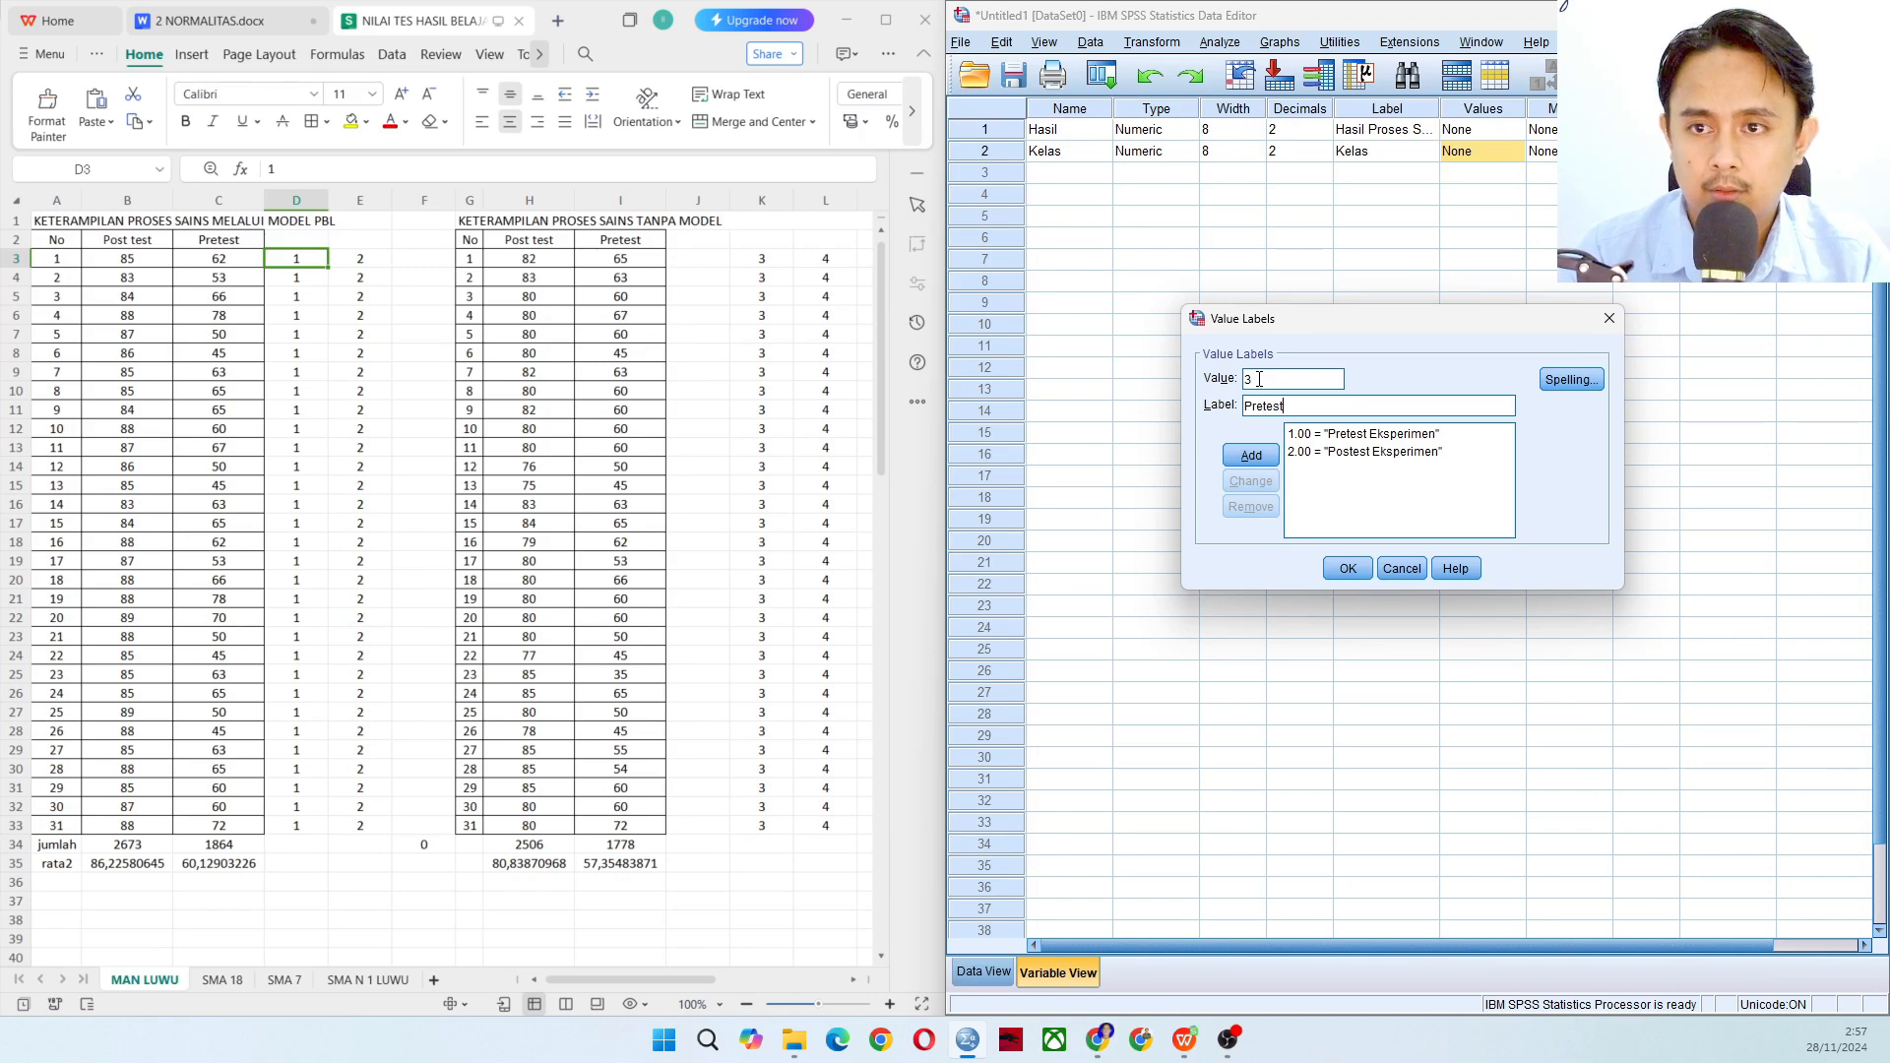
text(st KOntrol)
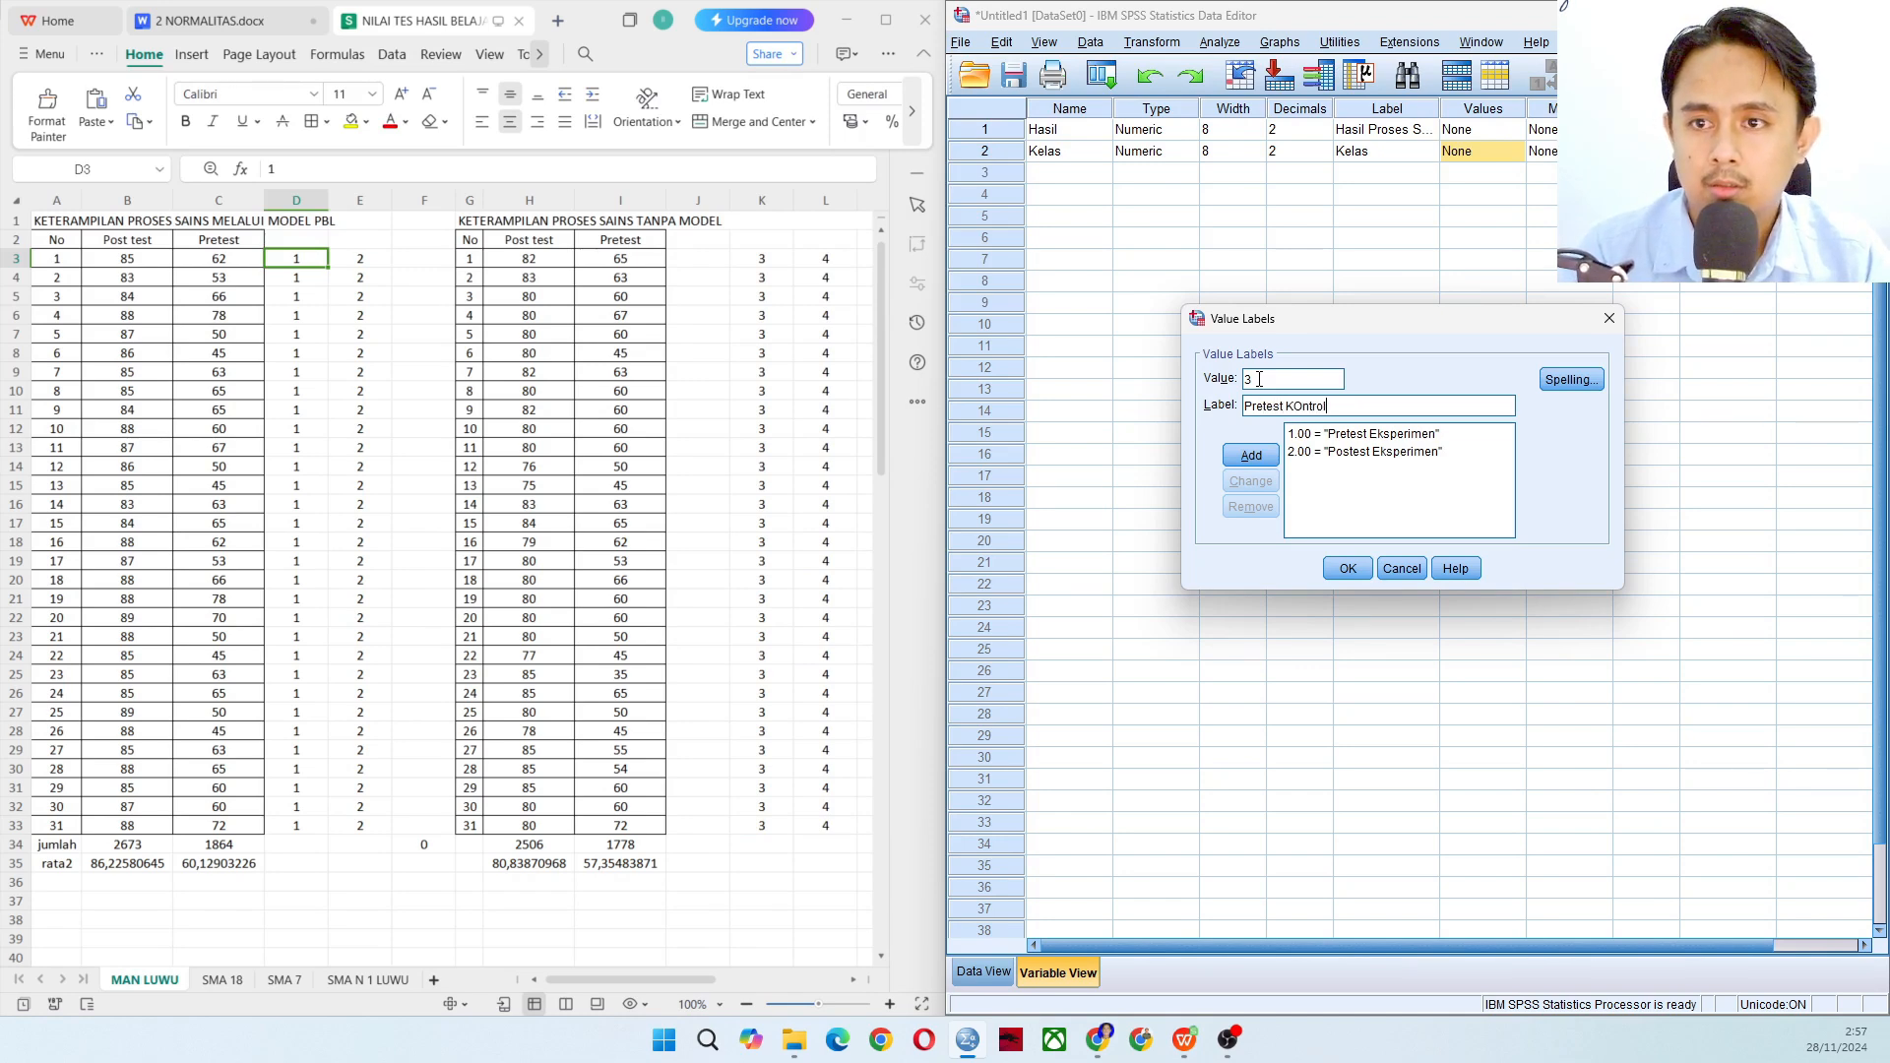
key(BackSpace)
key(BackSpace)
key(BackSpace)
key(BackSpace)
key(BackSpace)
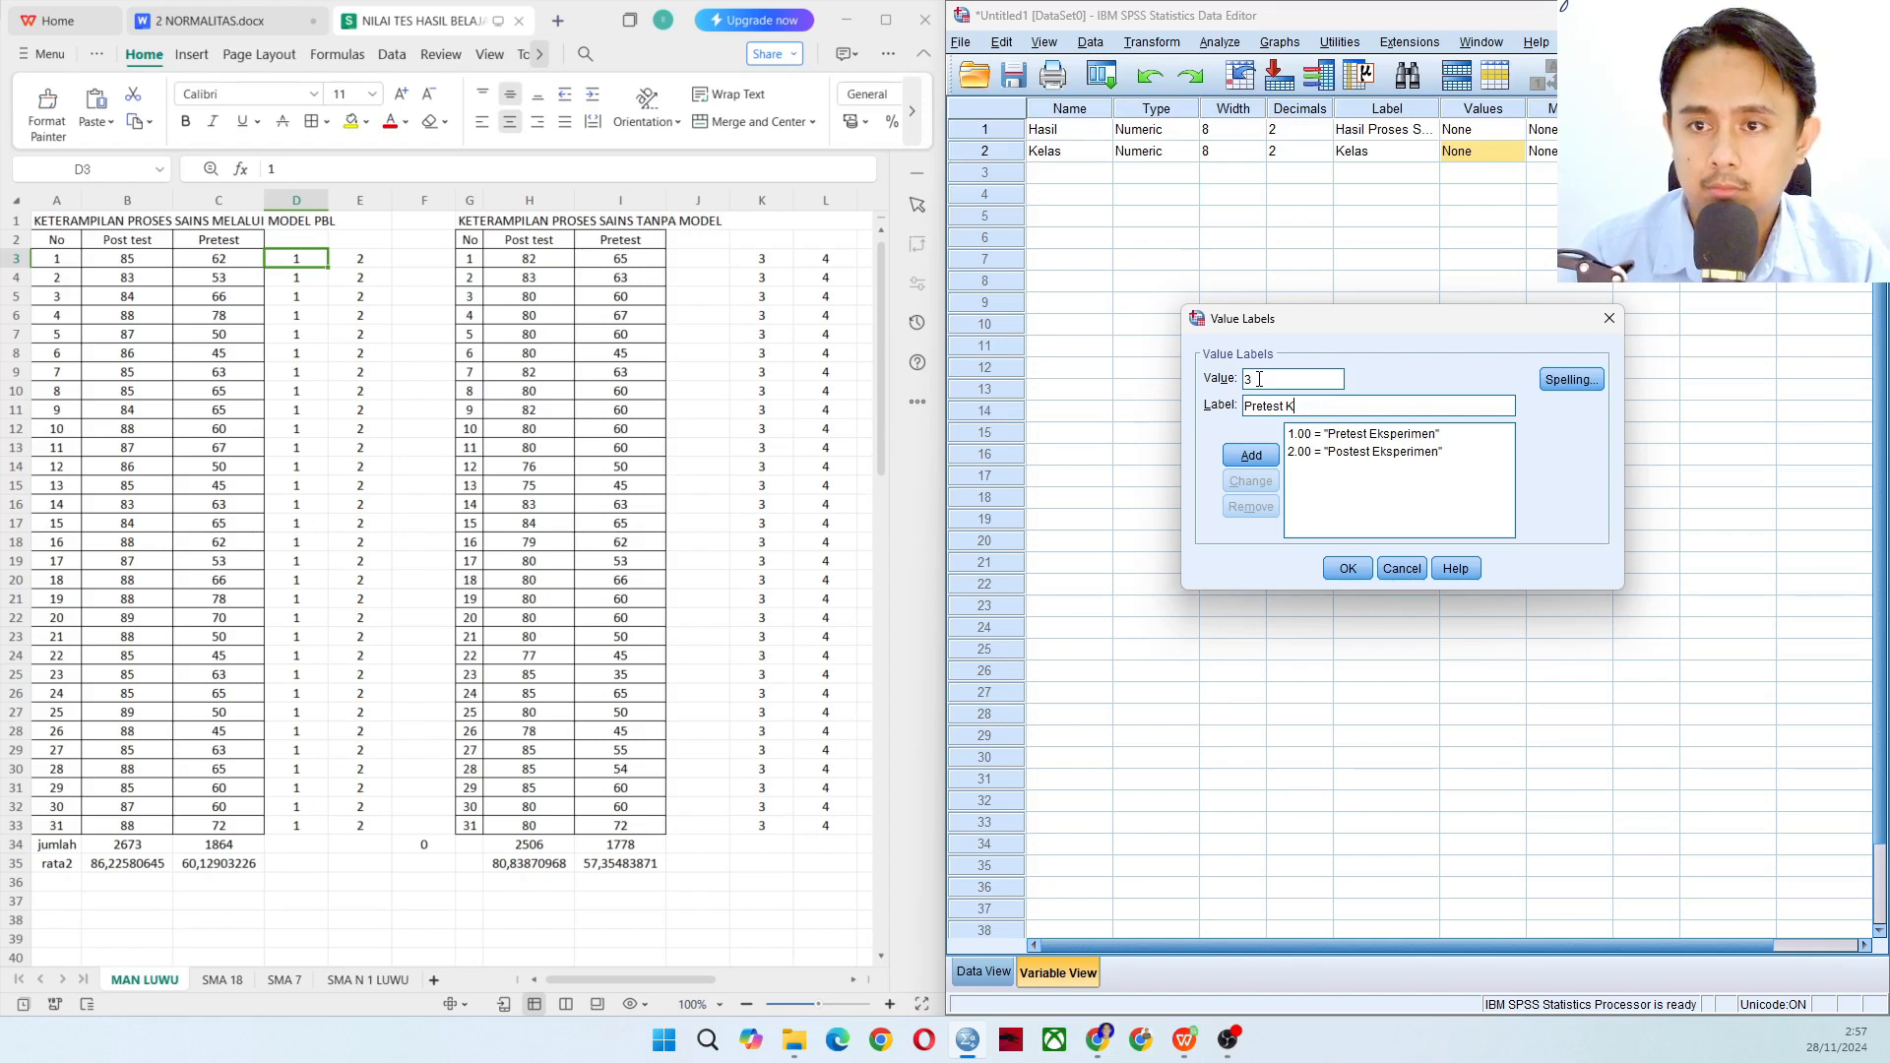
text(ontro)
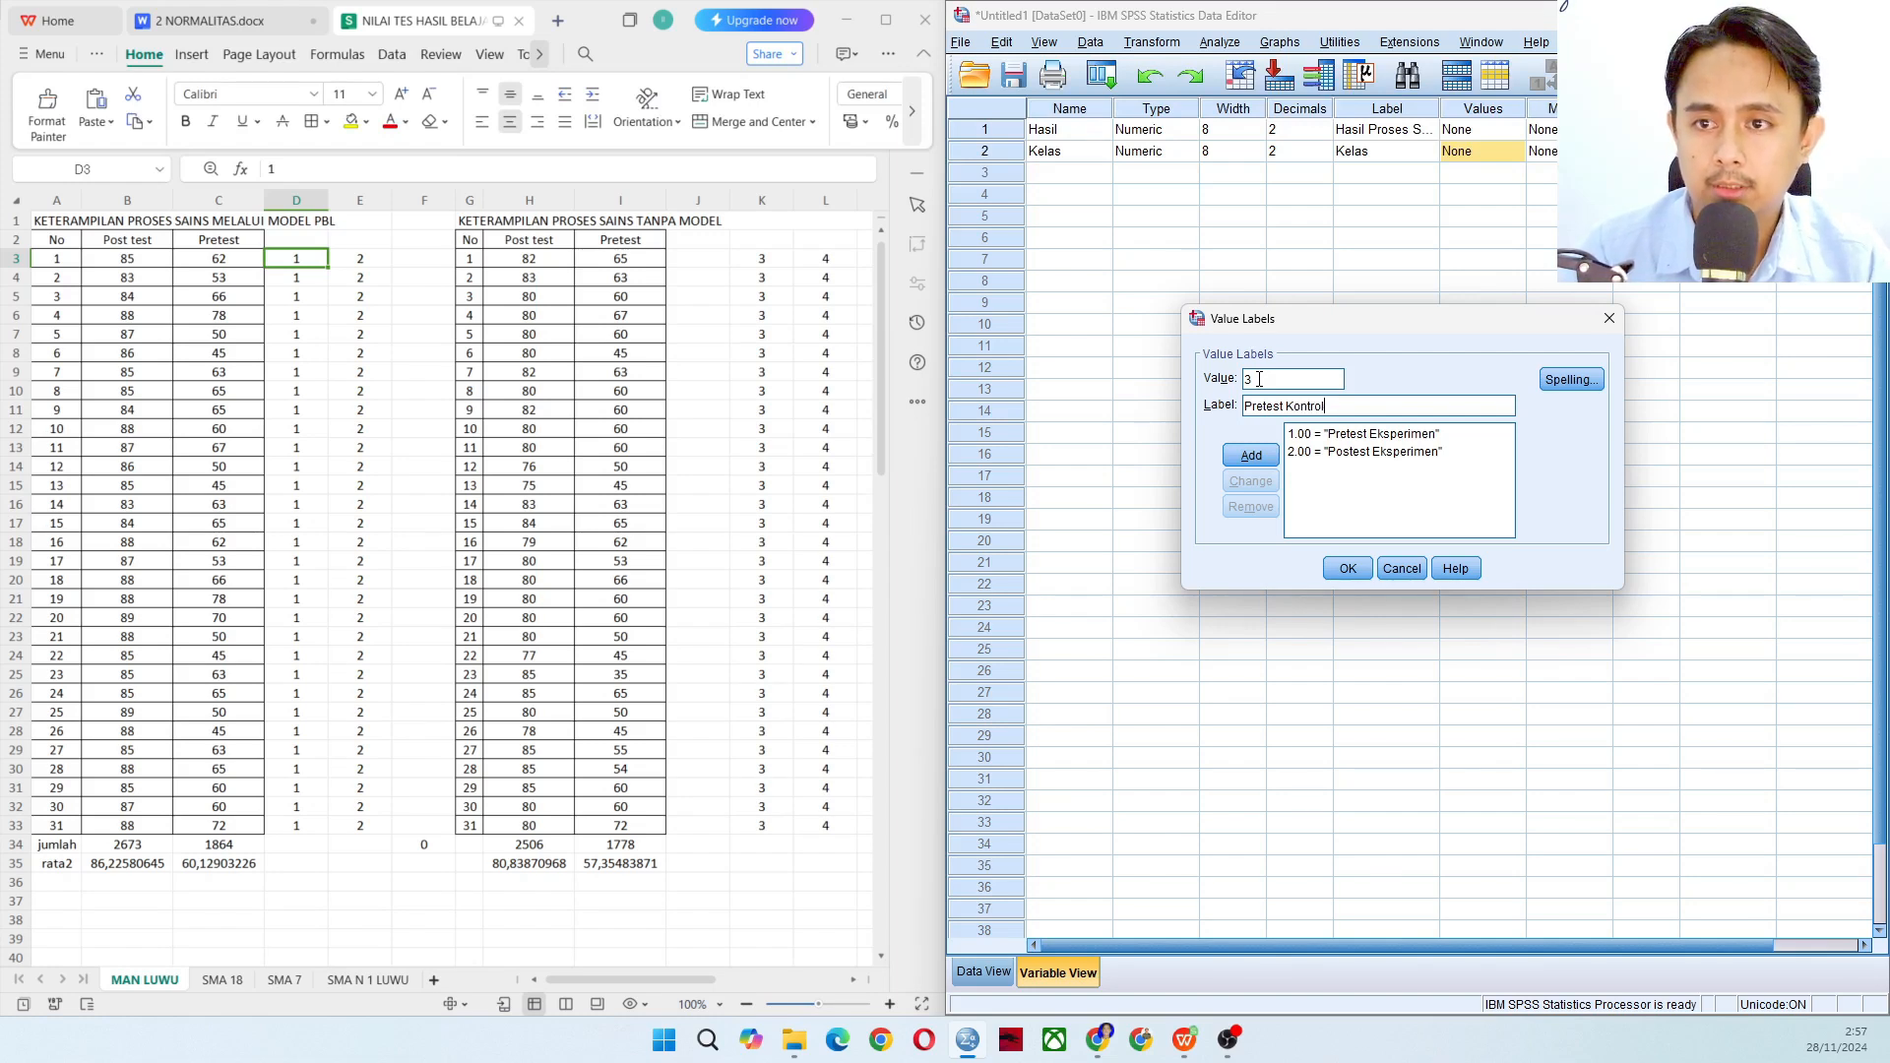
text(l)
key(Return)
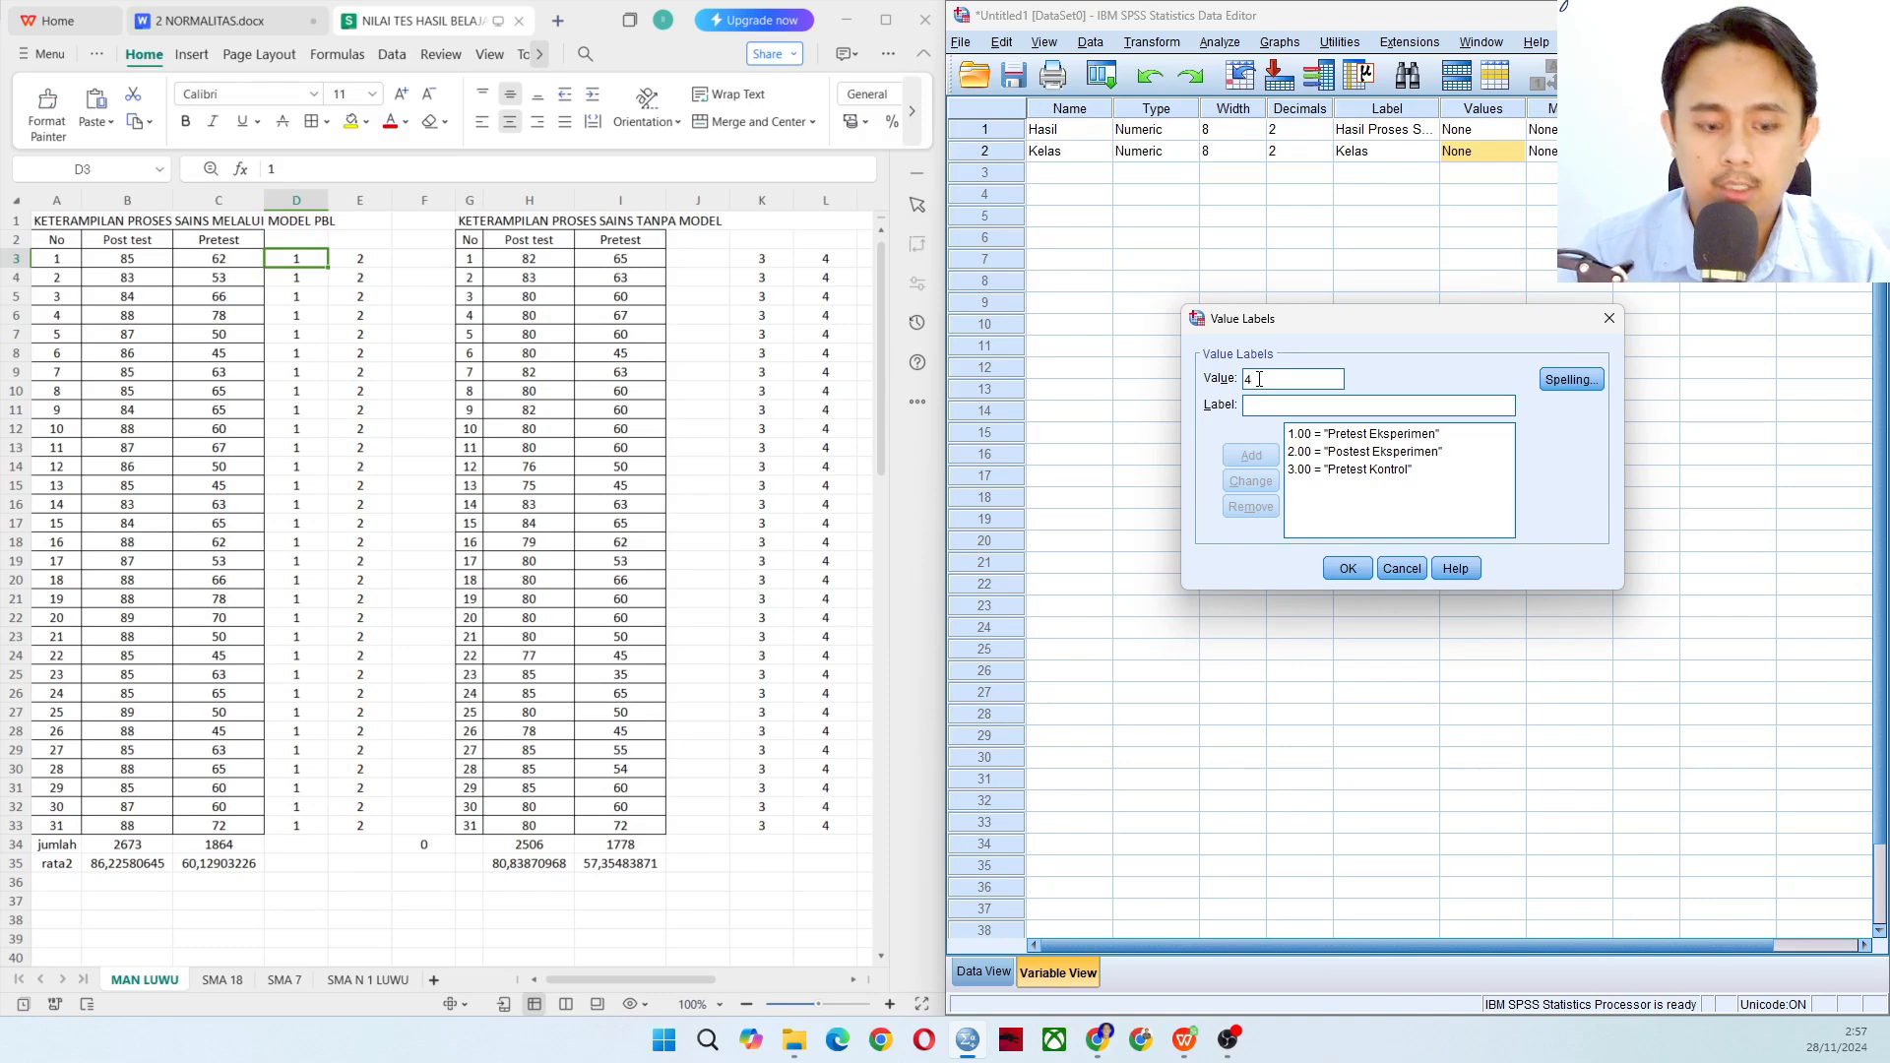
- Add the Kelas value label "Postest Kontrol" for value 4 and accept the set of value labels
text(Postets)
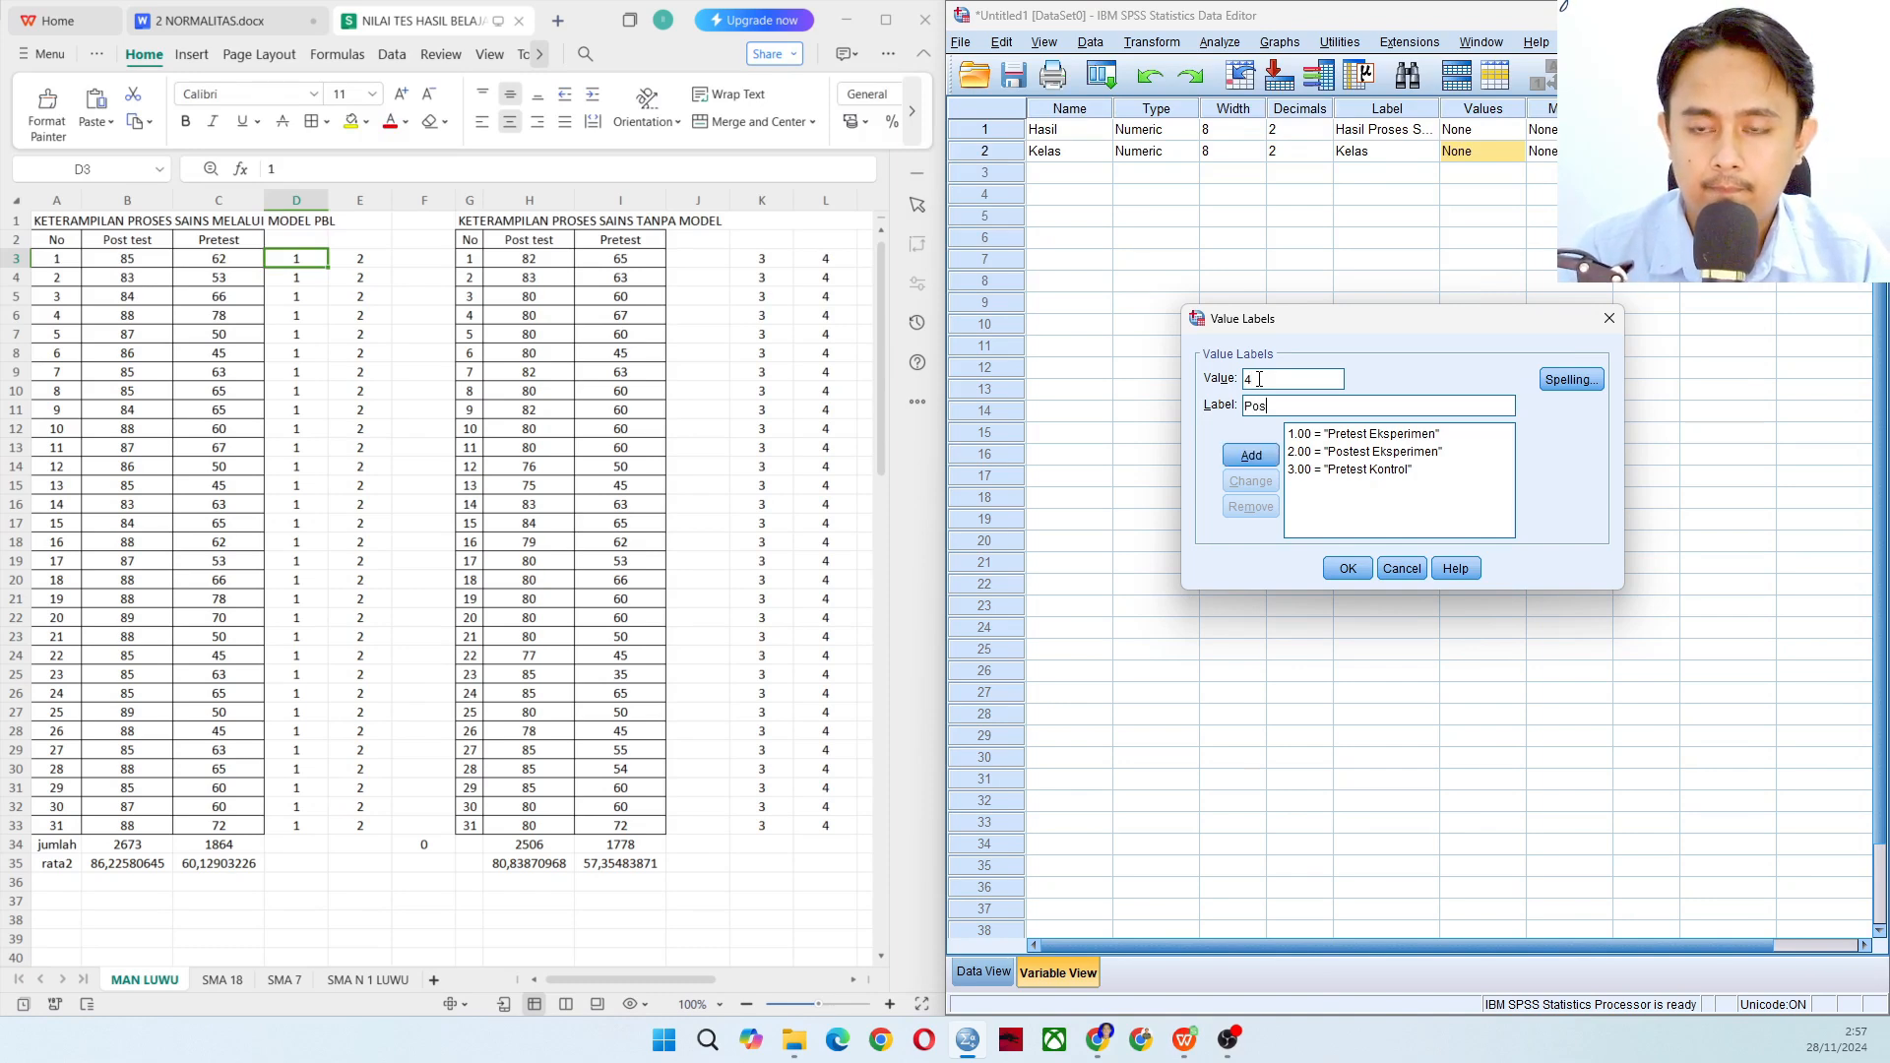
key(BackSpace)
text(st)
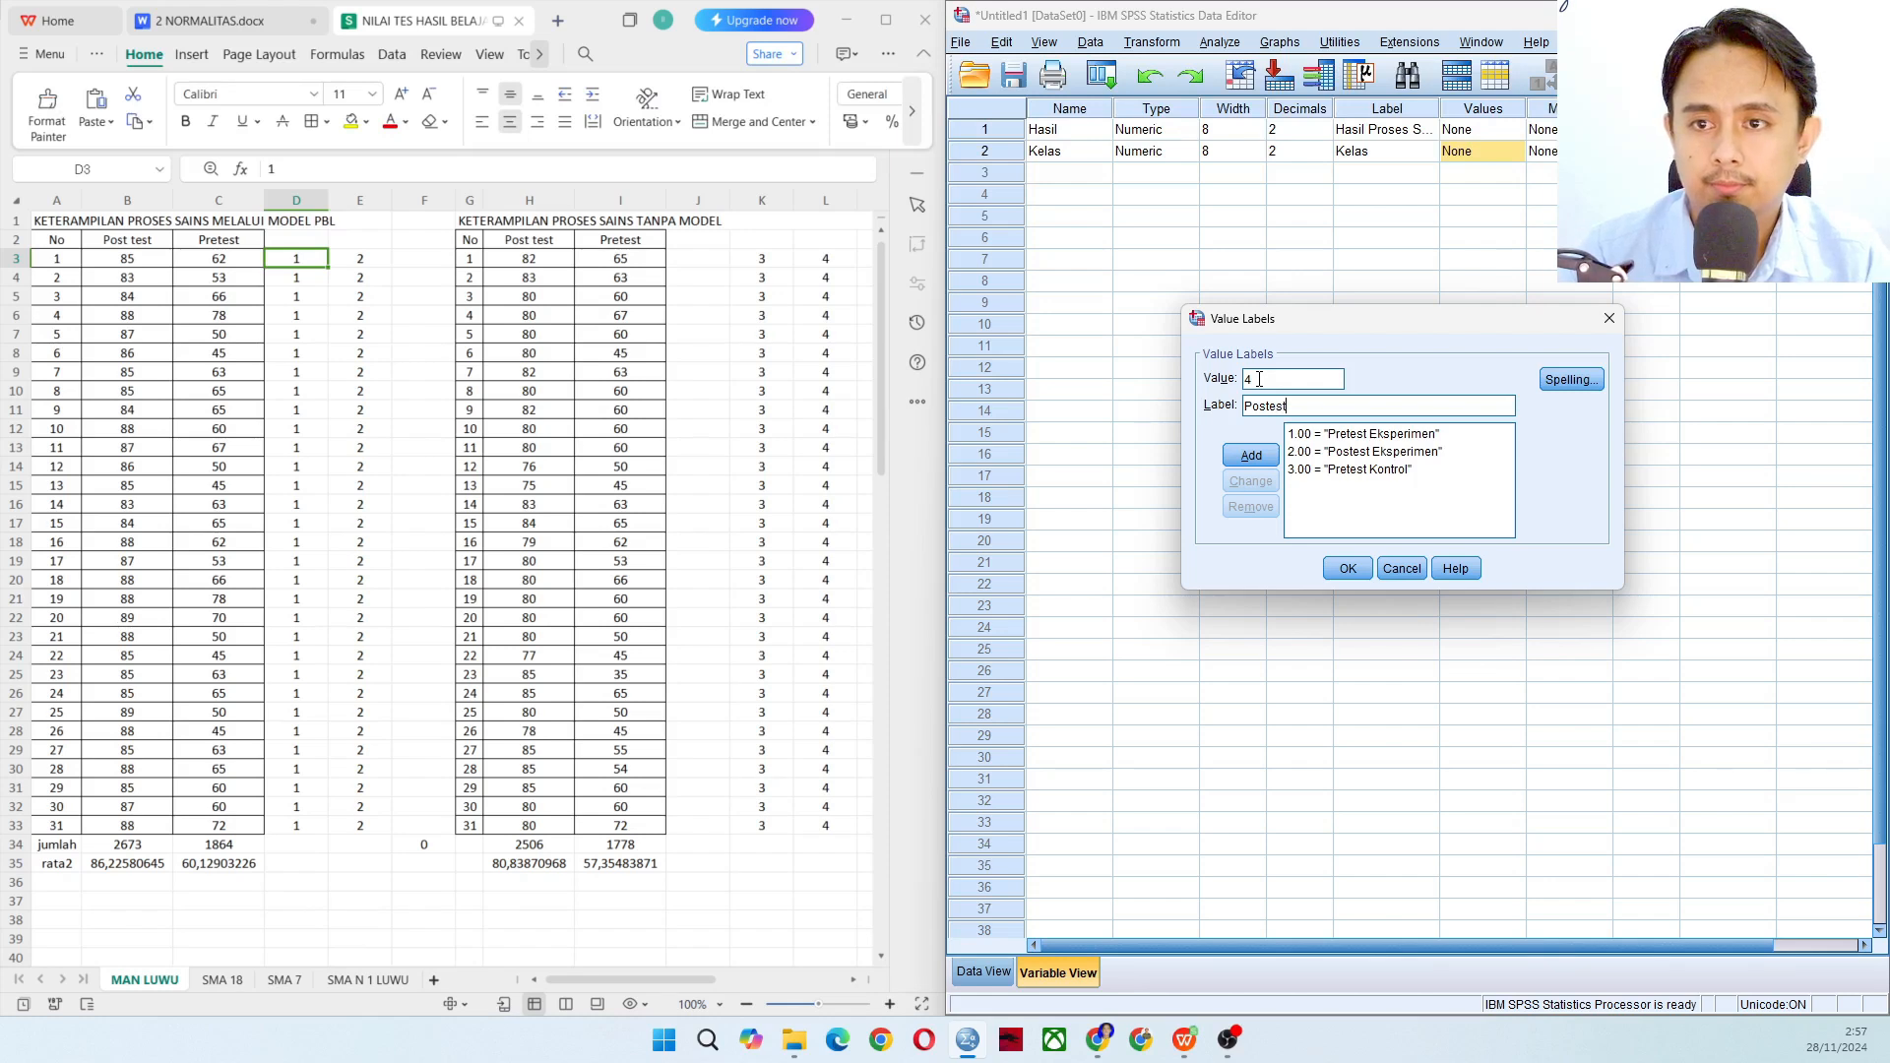
text( Kon)
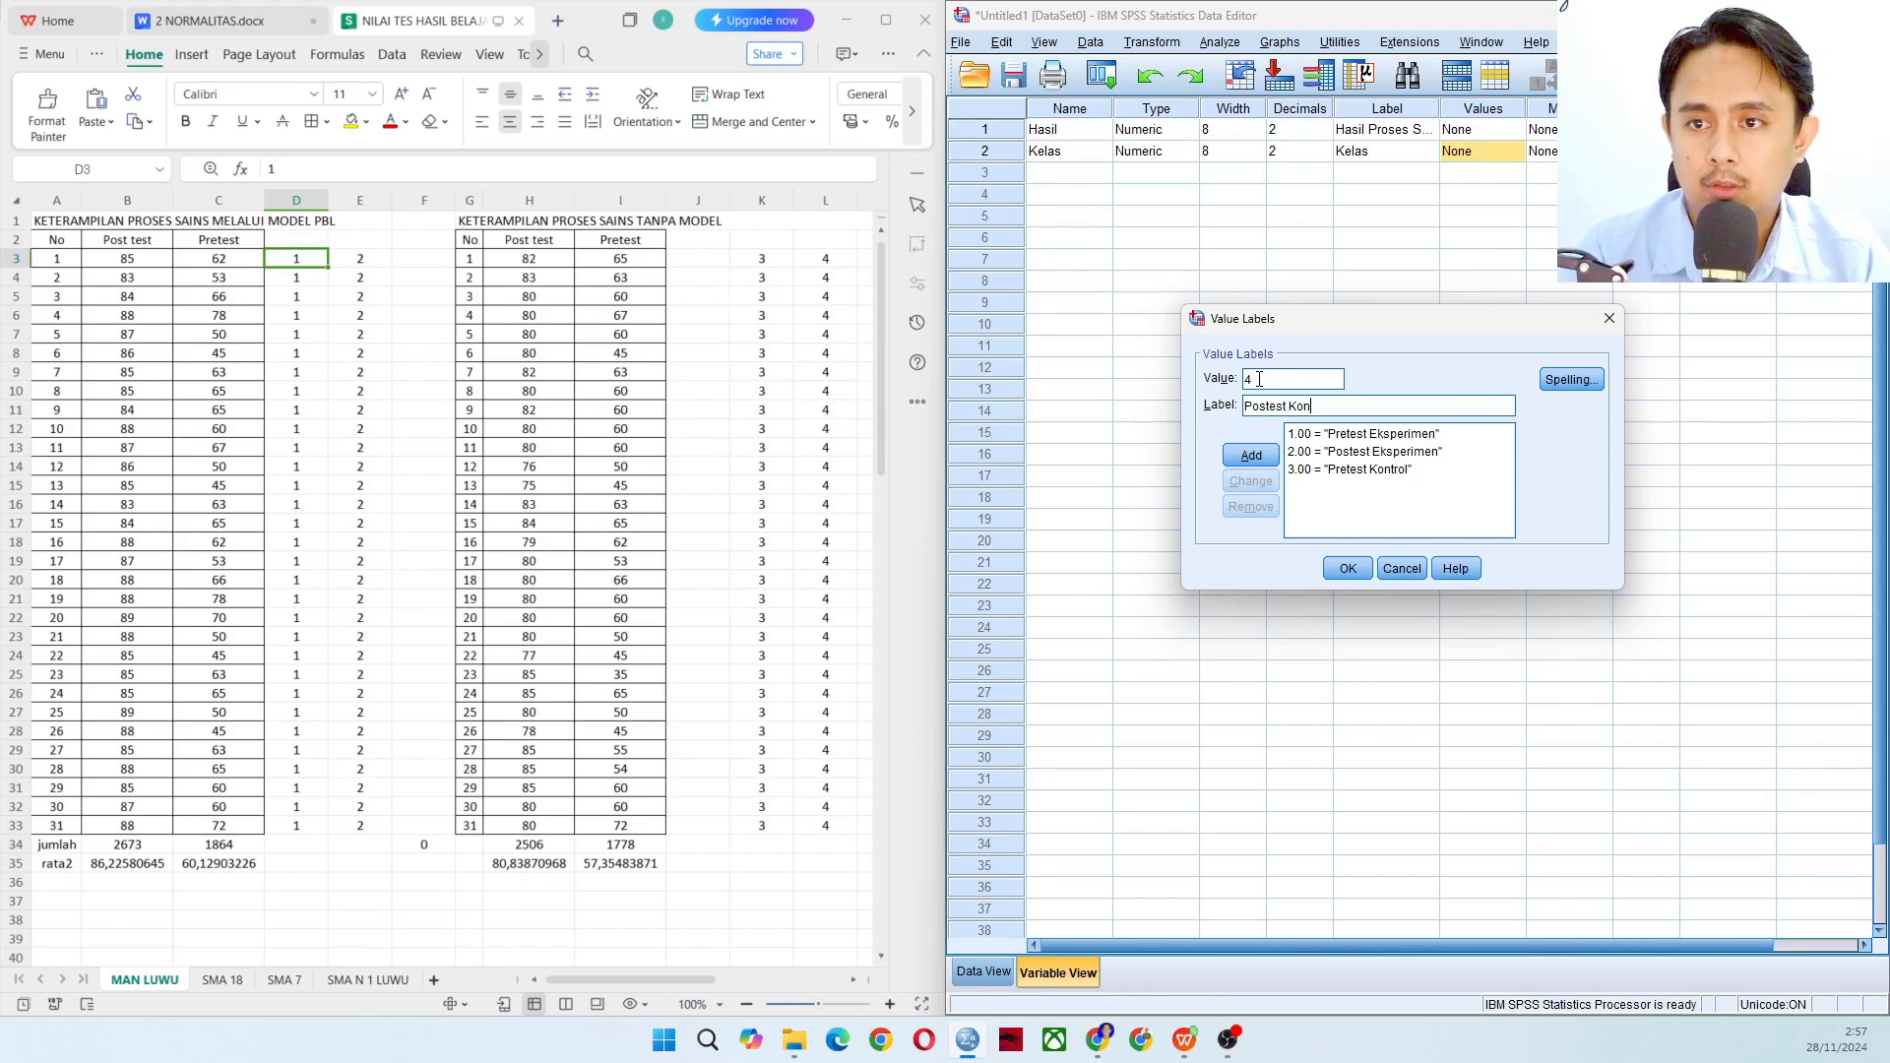
text(trol)
key(Return)
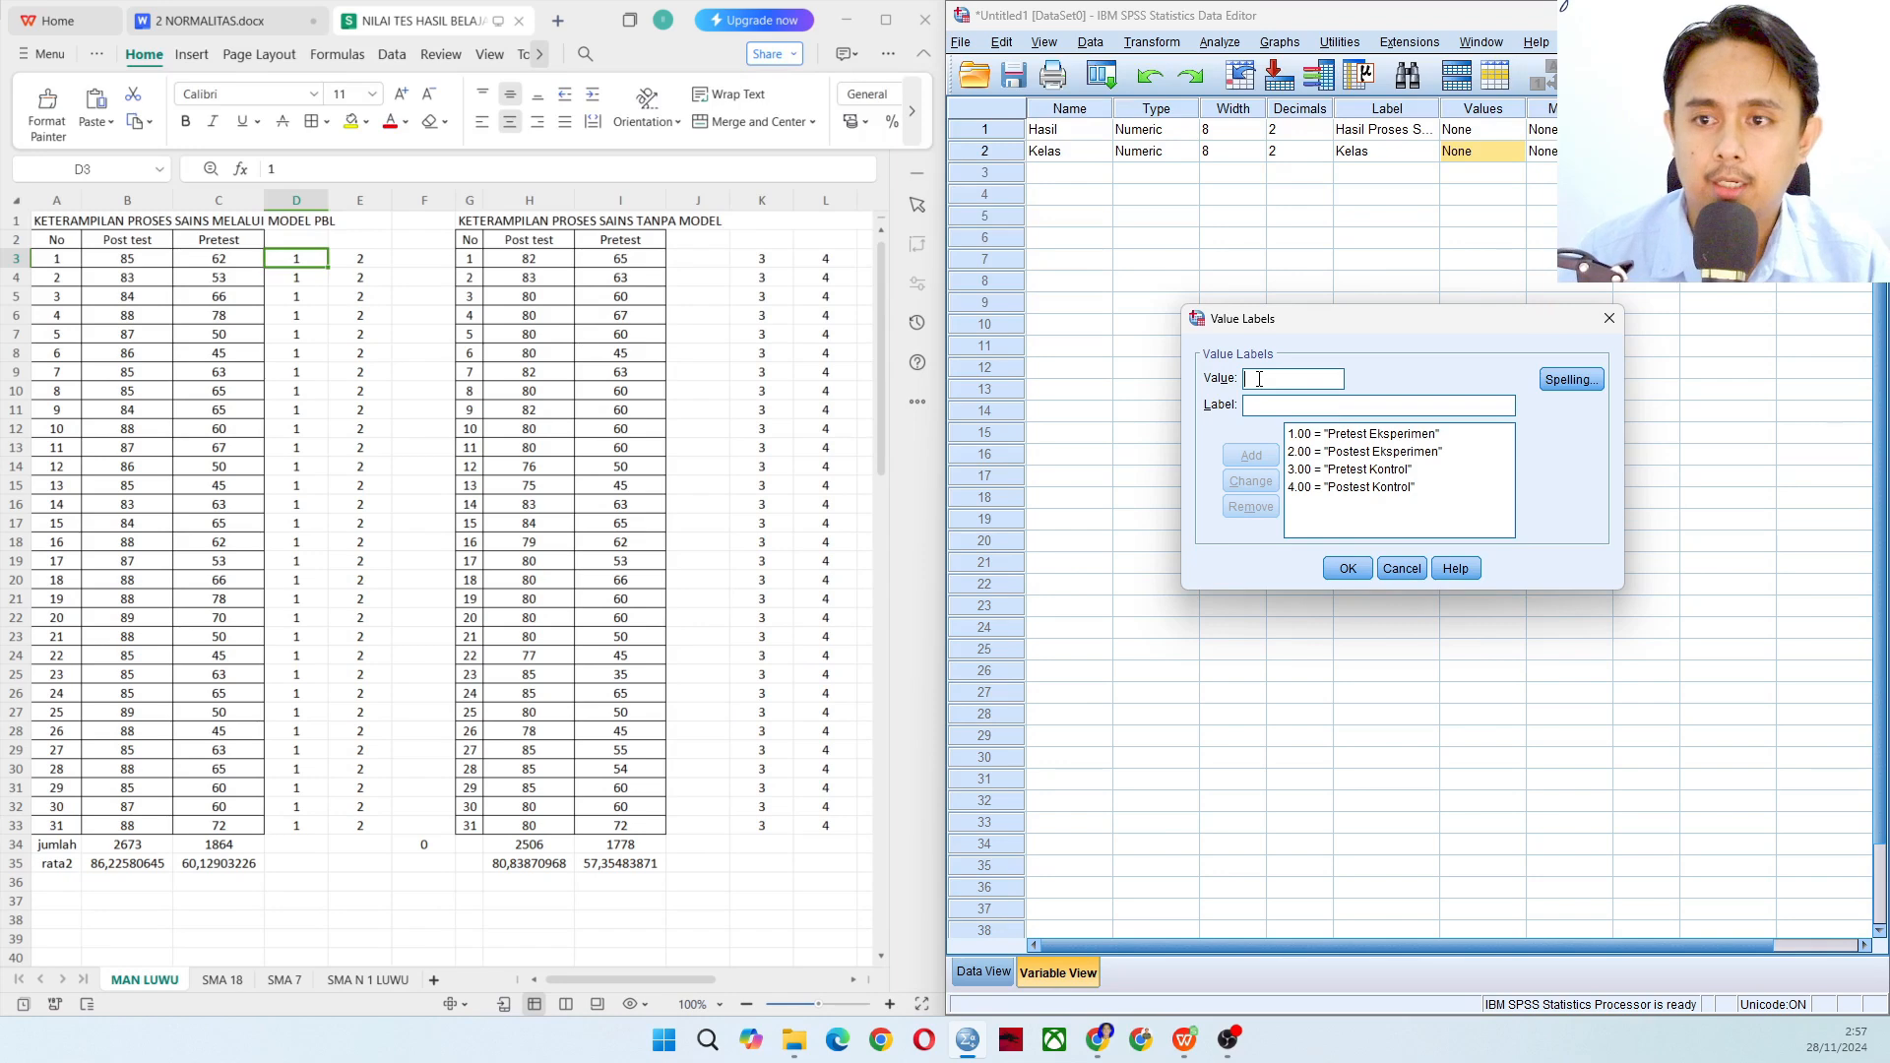
click(1345, 573)
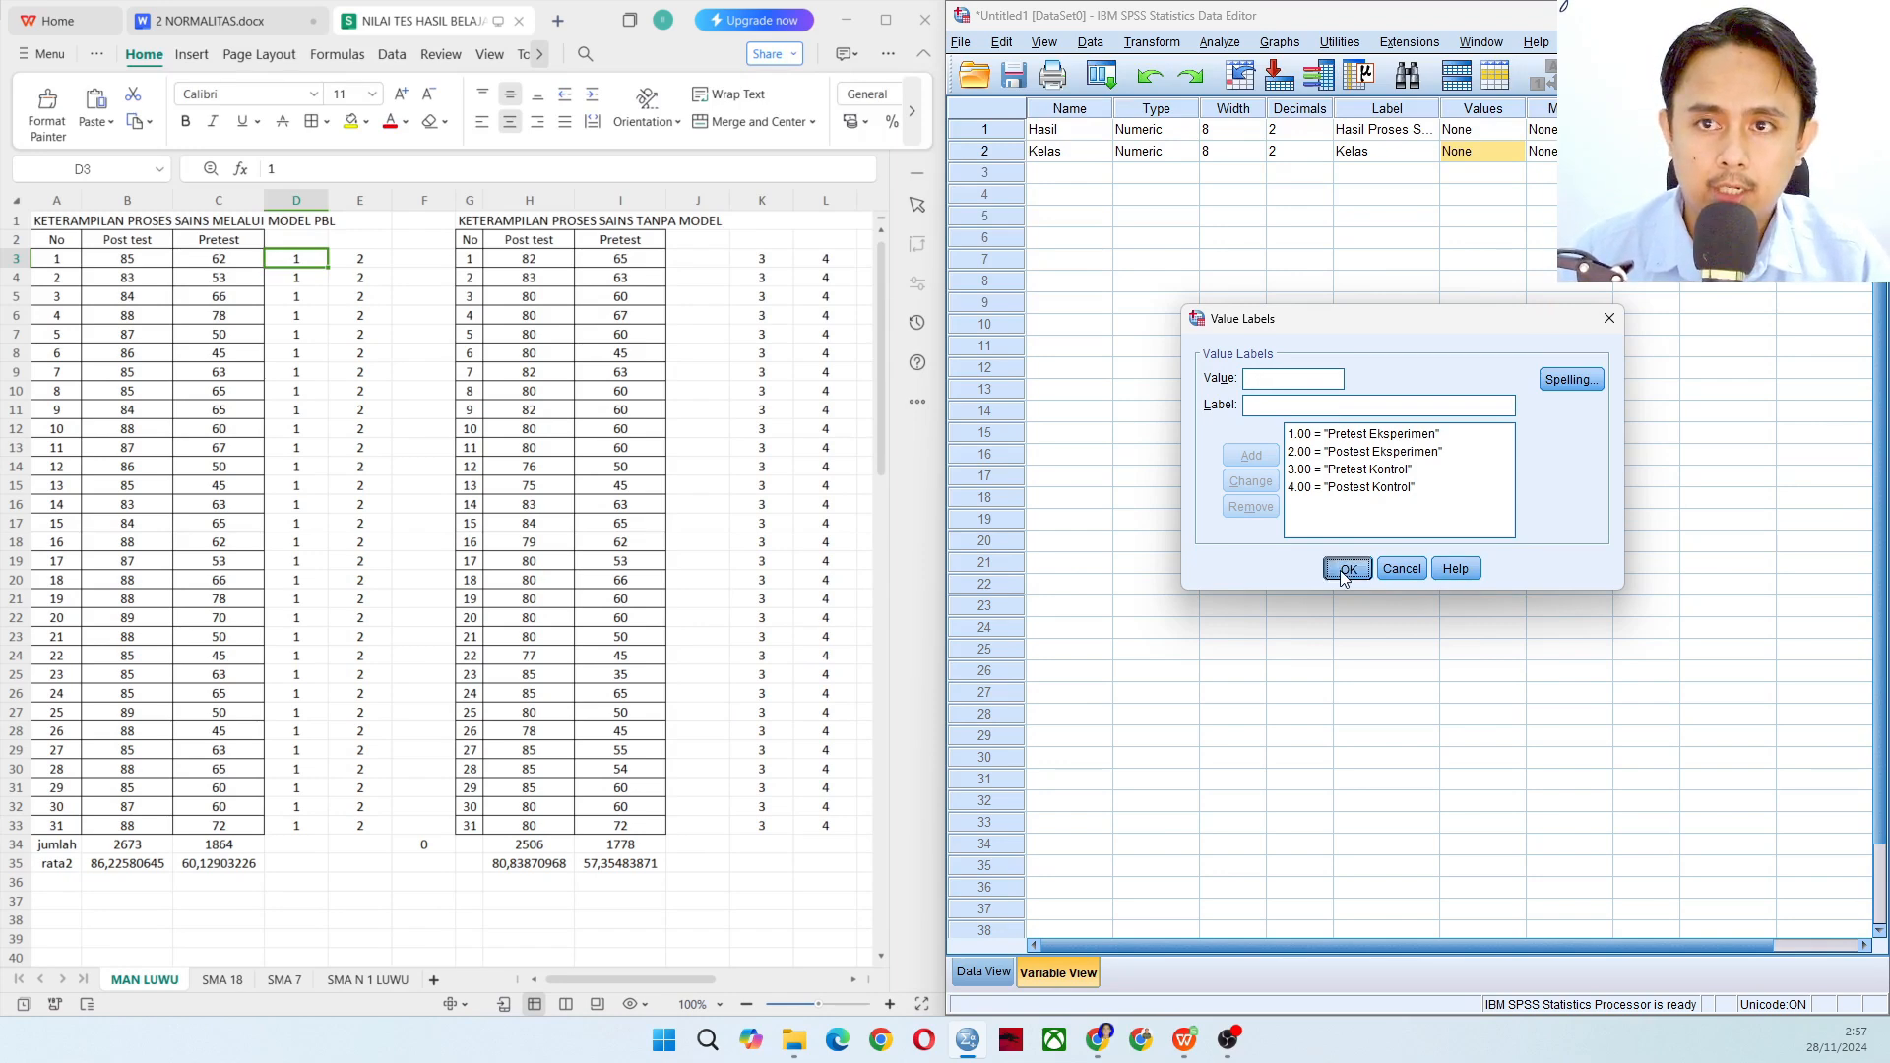
- Set the decimals of the Hasil and Kelas variables to 0 and switch to Data View
double_click(1325, 135)
double_click(1326, 157)
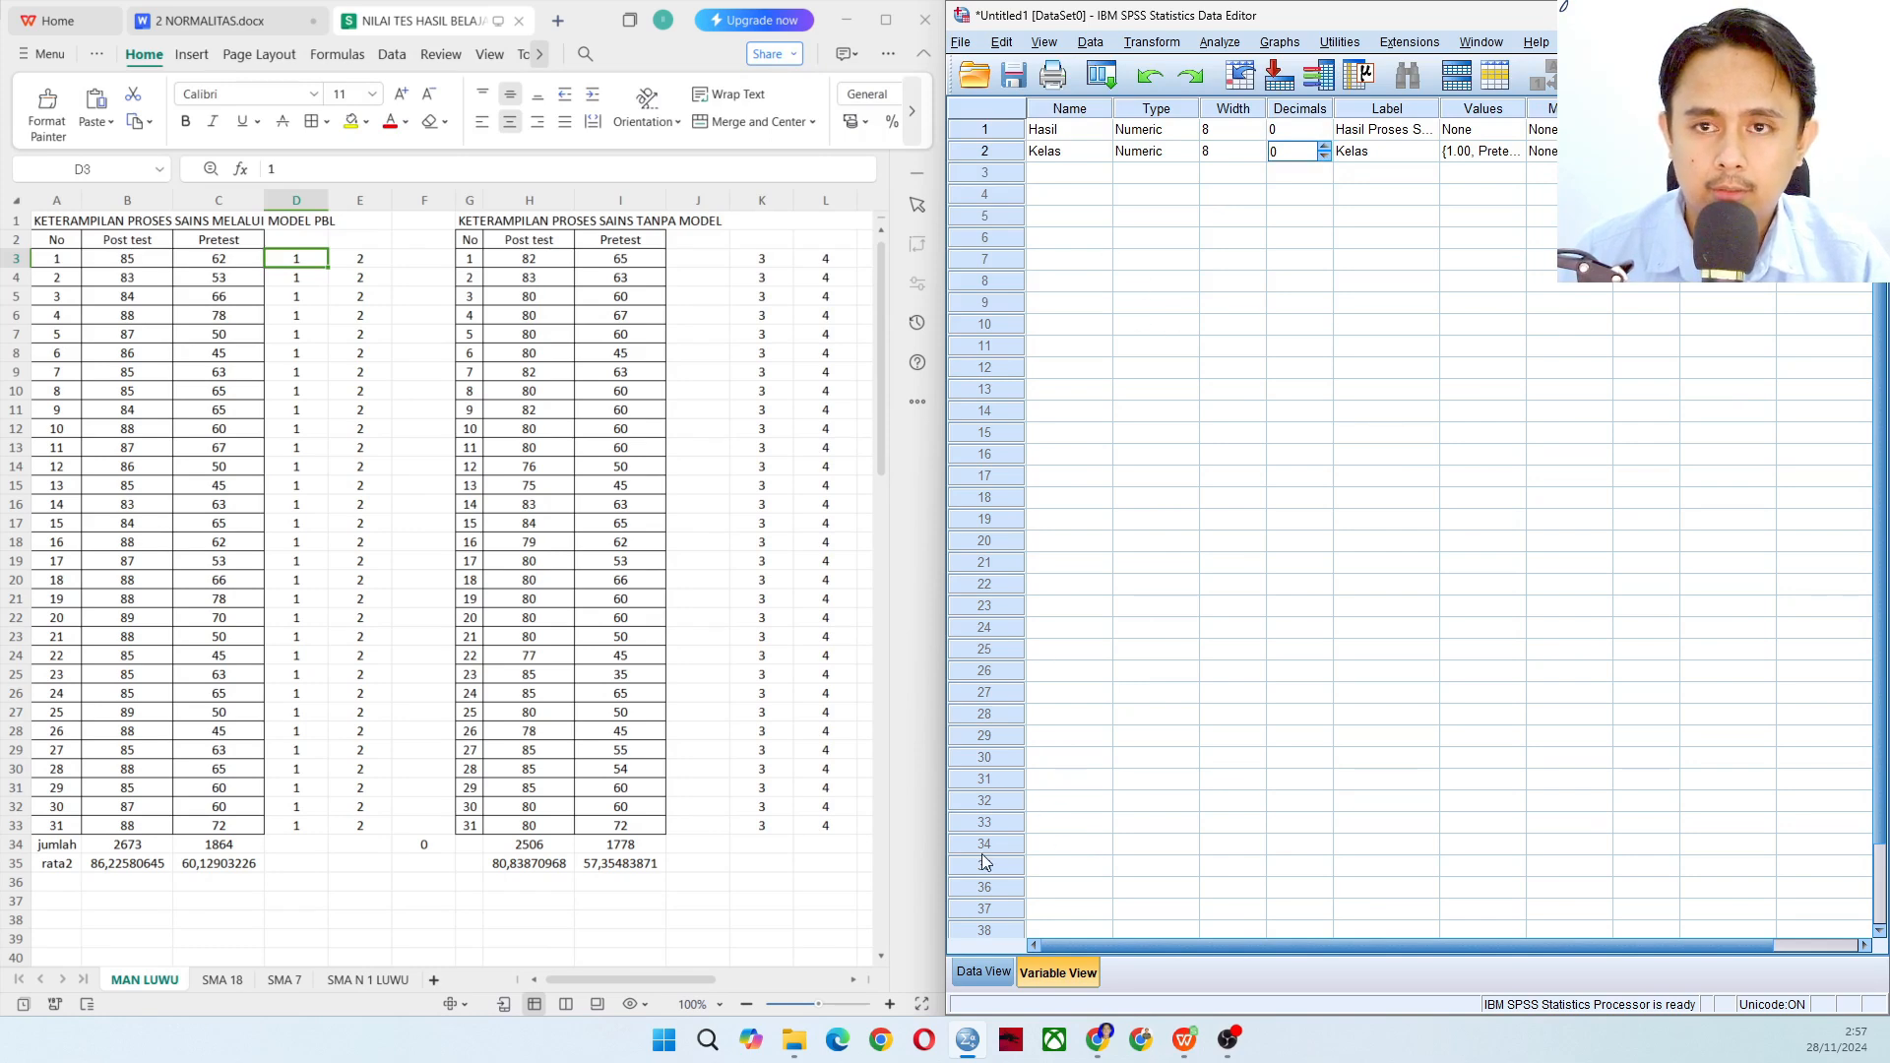
click(973, 980)
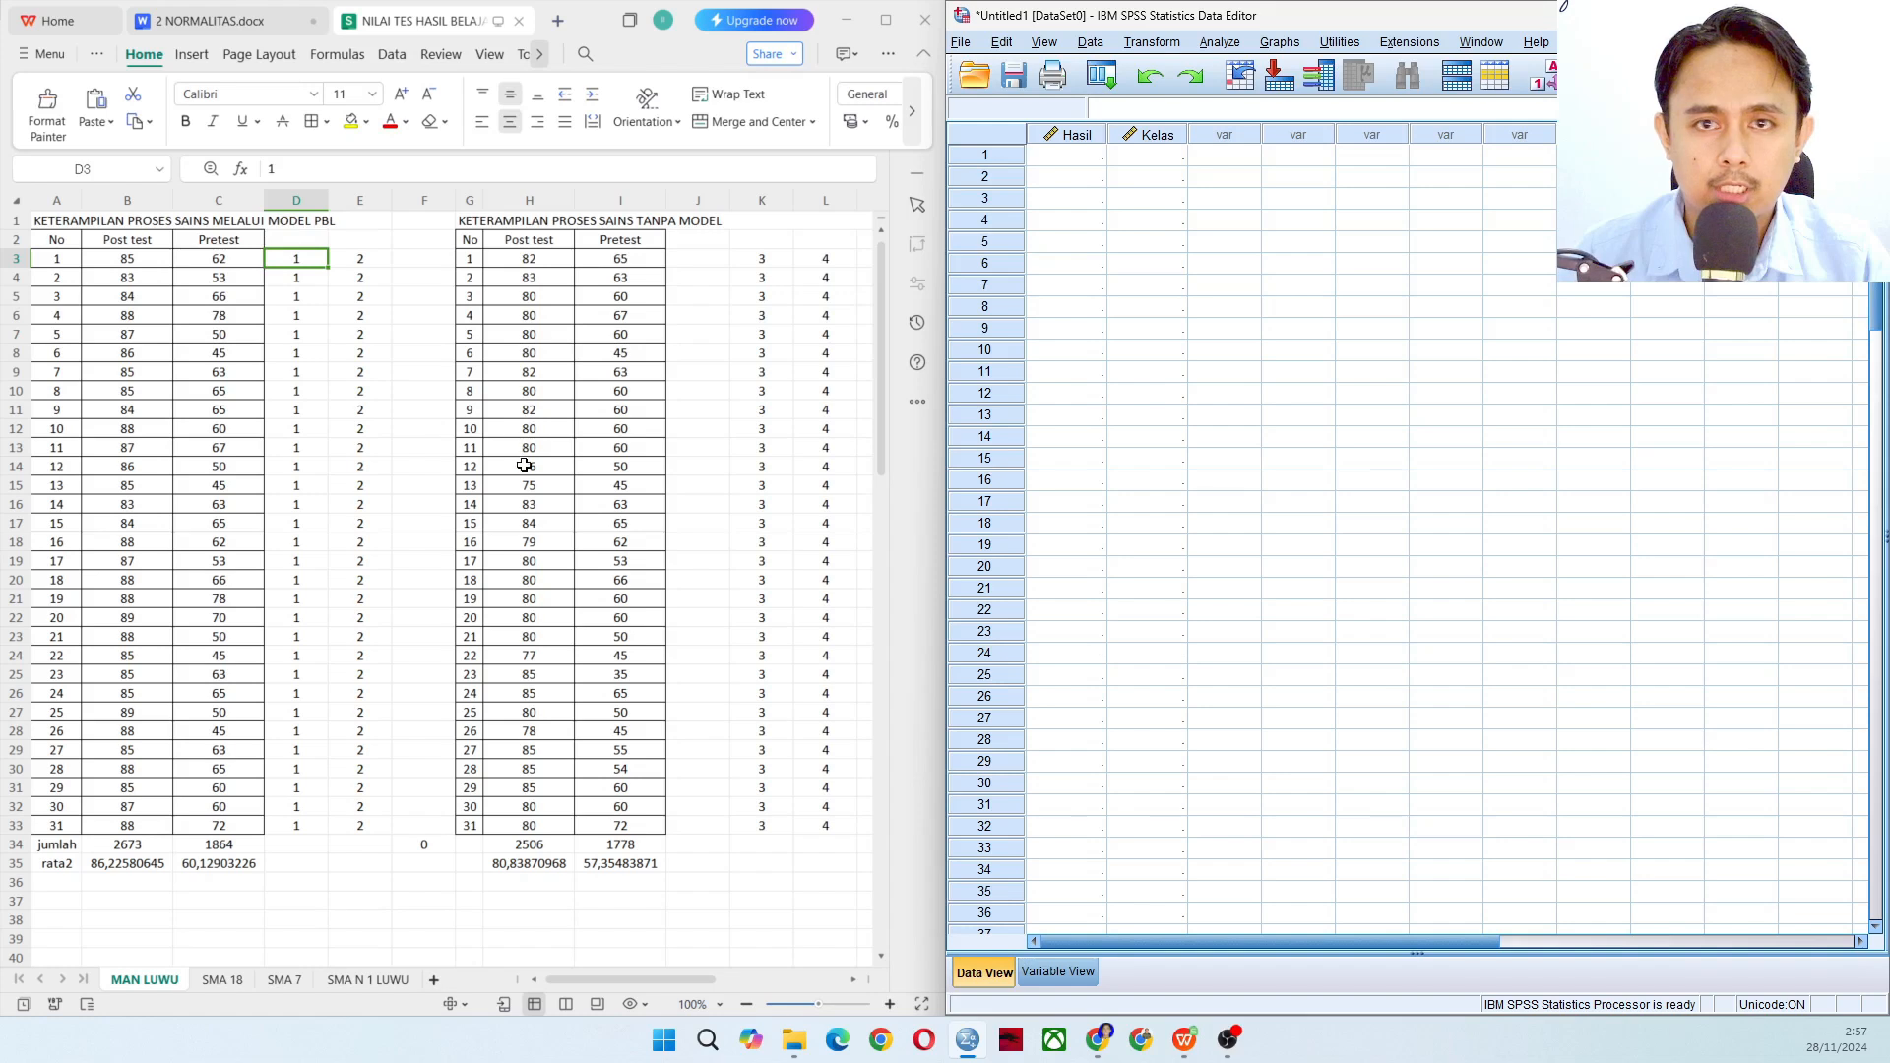
- Copy the PBL class pretest scores in C3:C33 of the workbook into the Hasil column starting at case 1
click(218, 260)
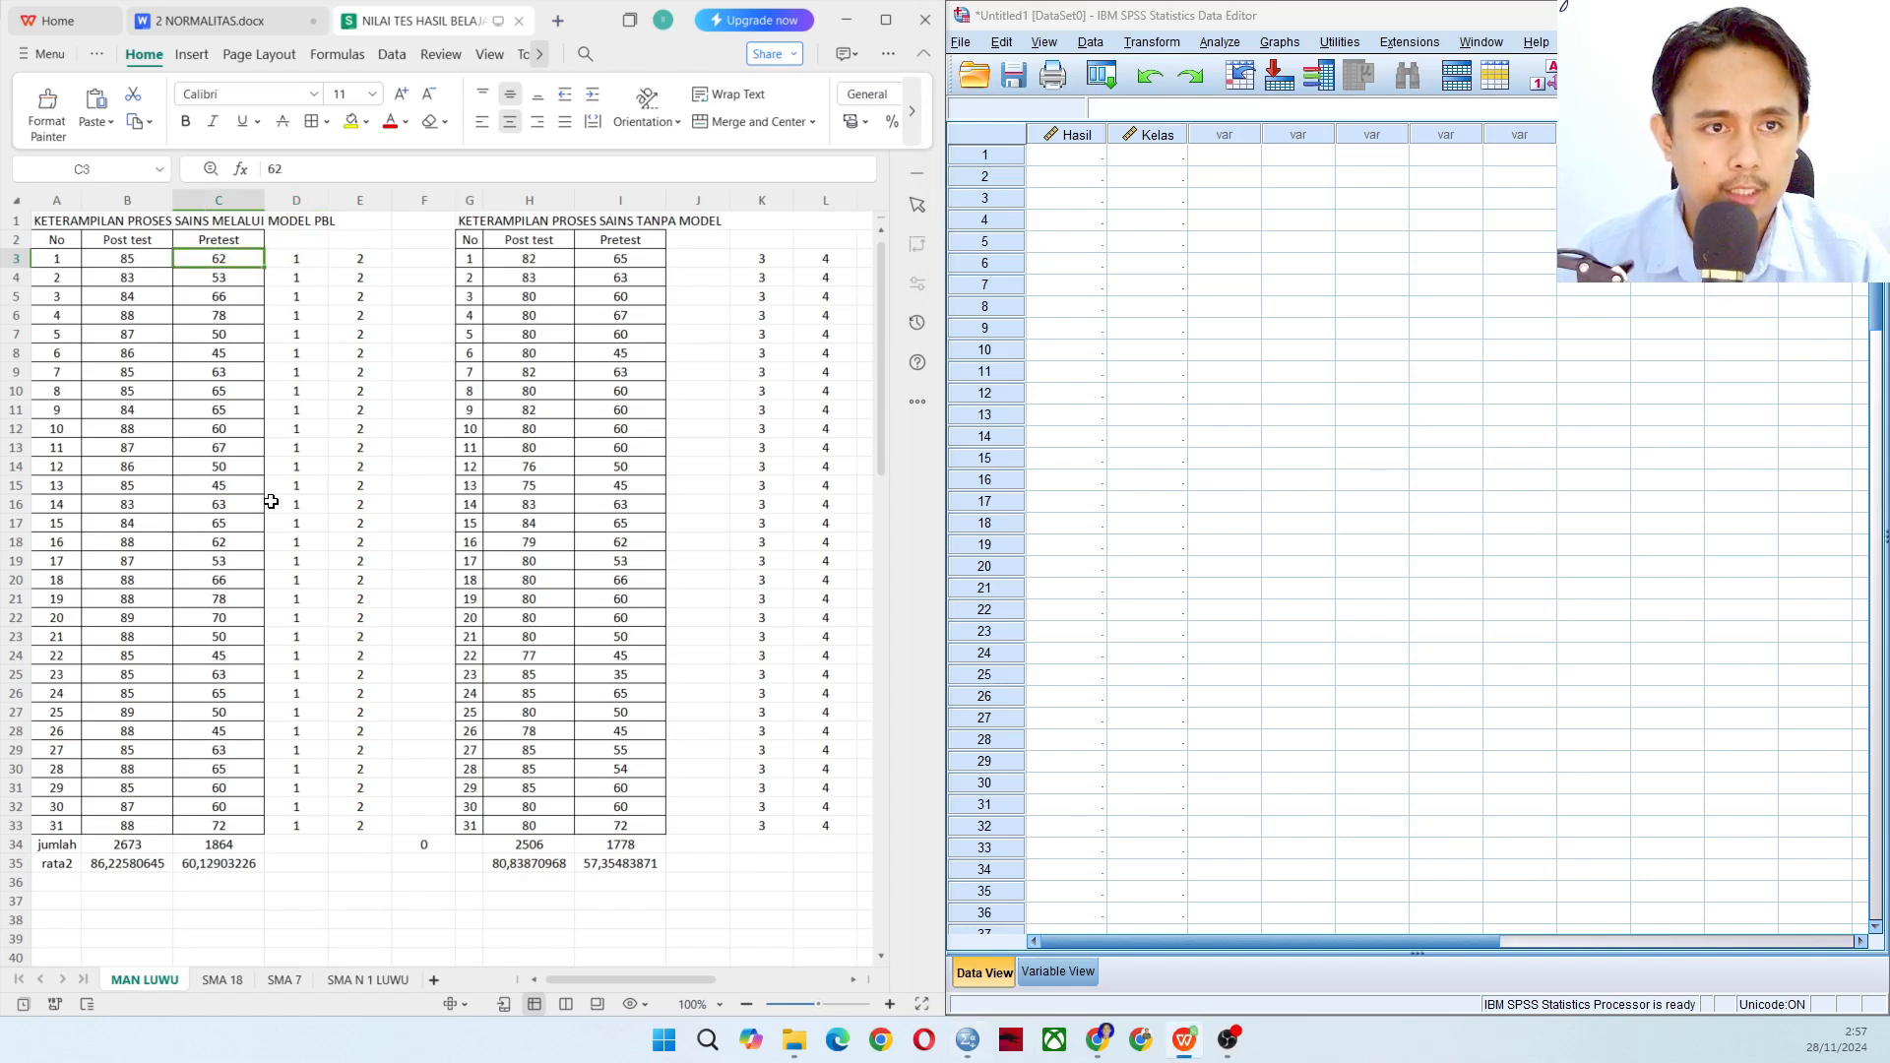
shift+click(232, 827)
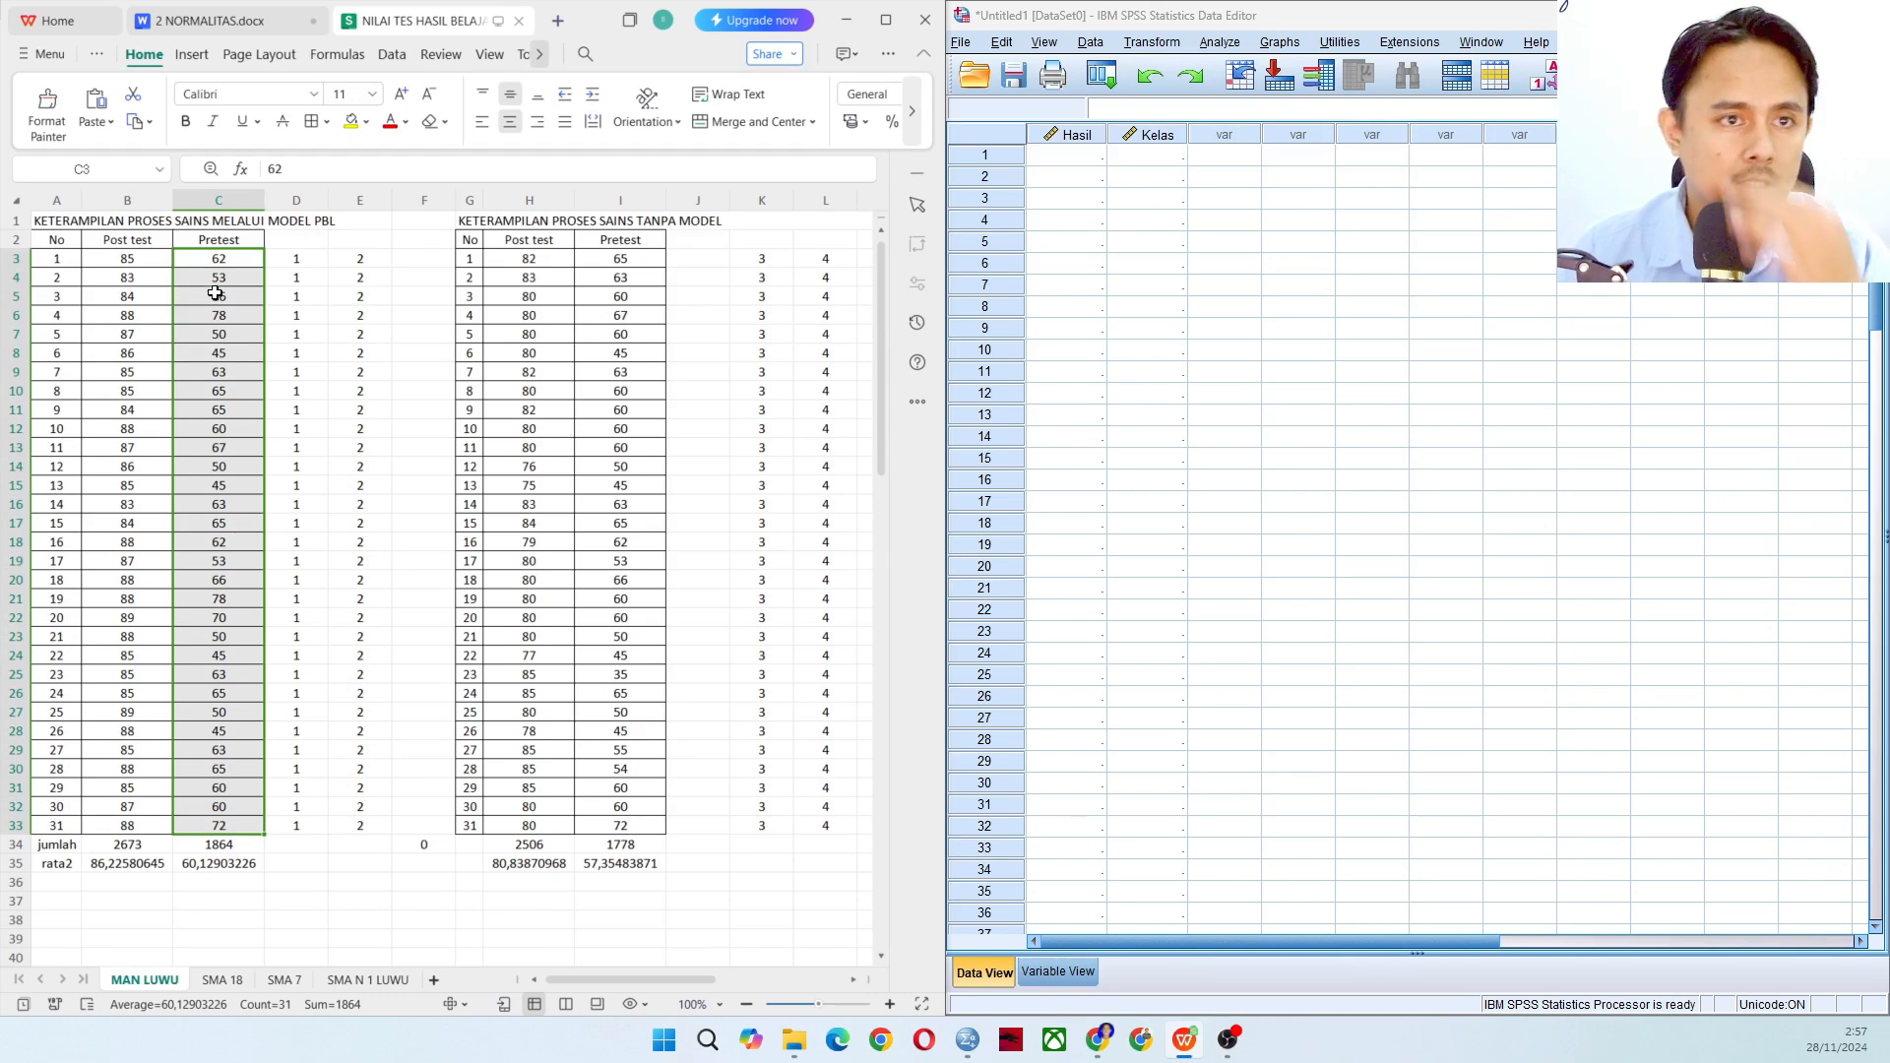
key(ctrl+c)
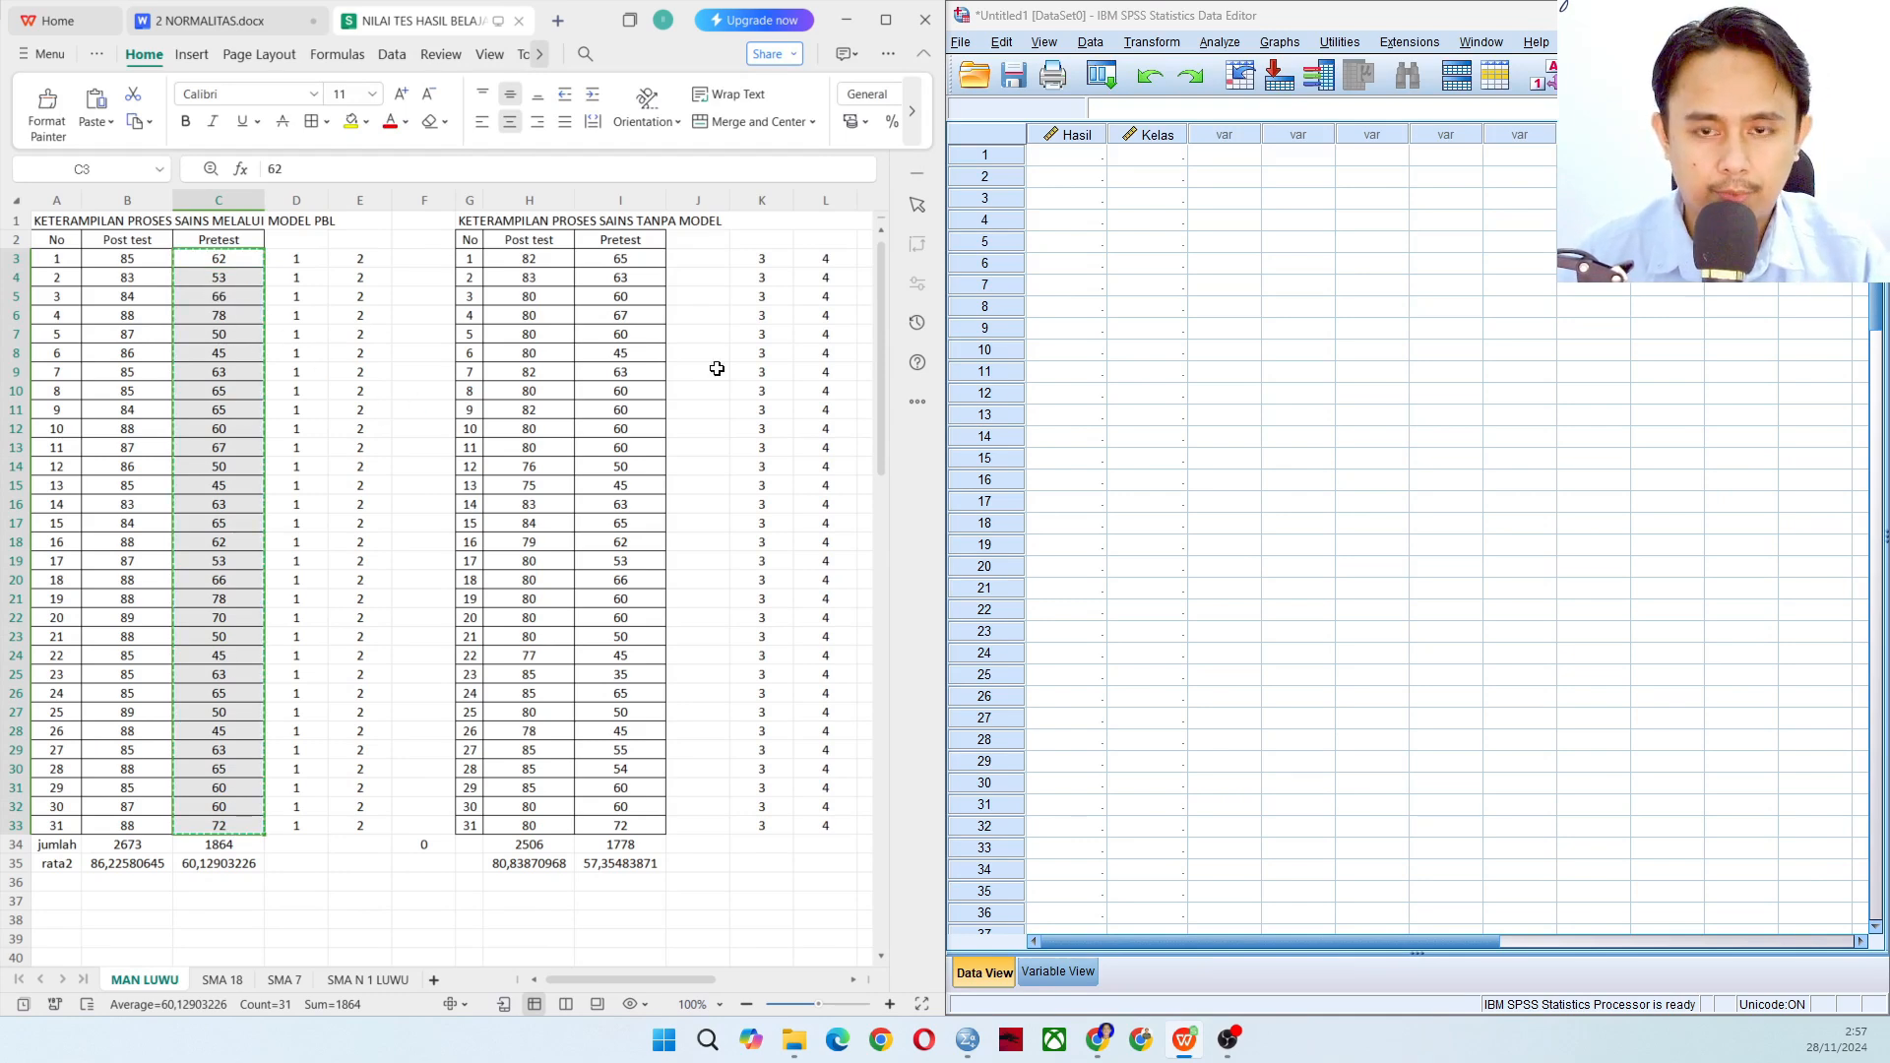
click(1070, 157)
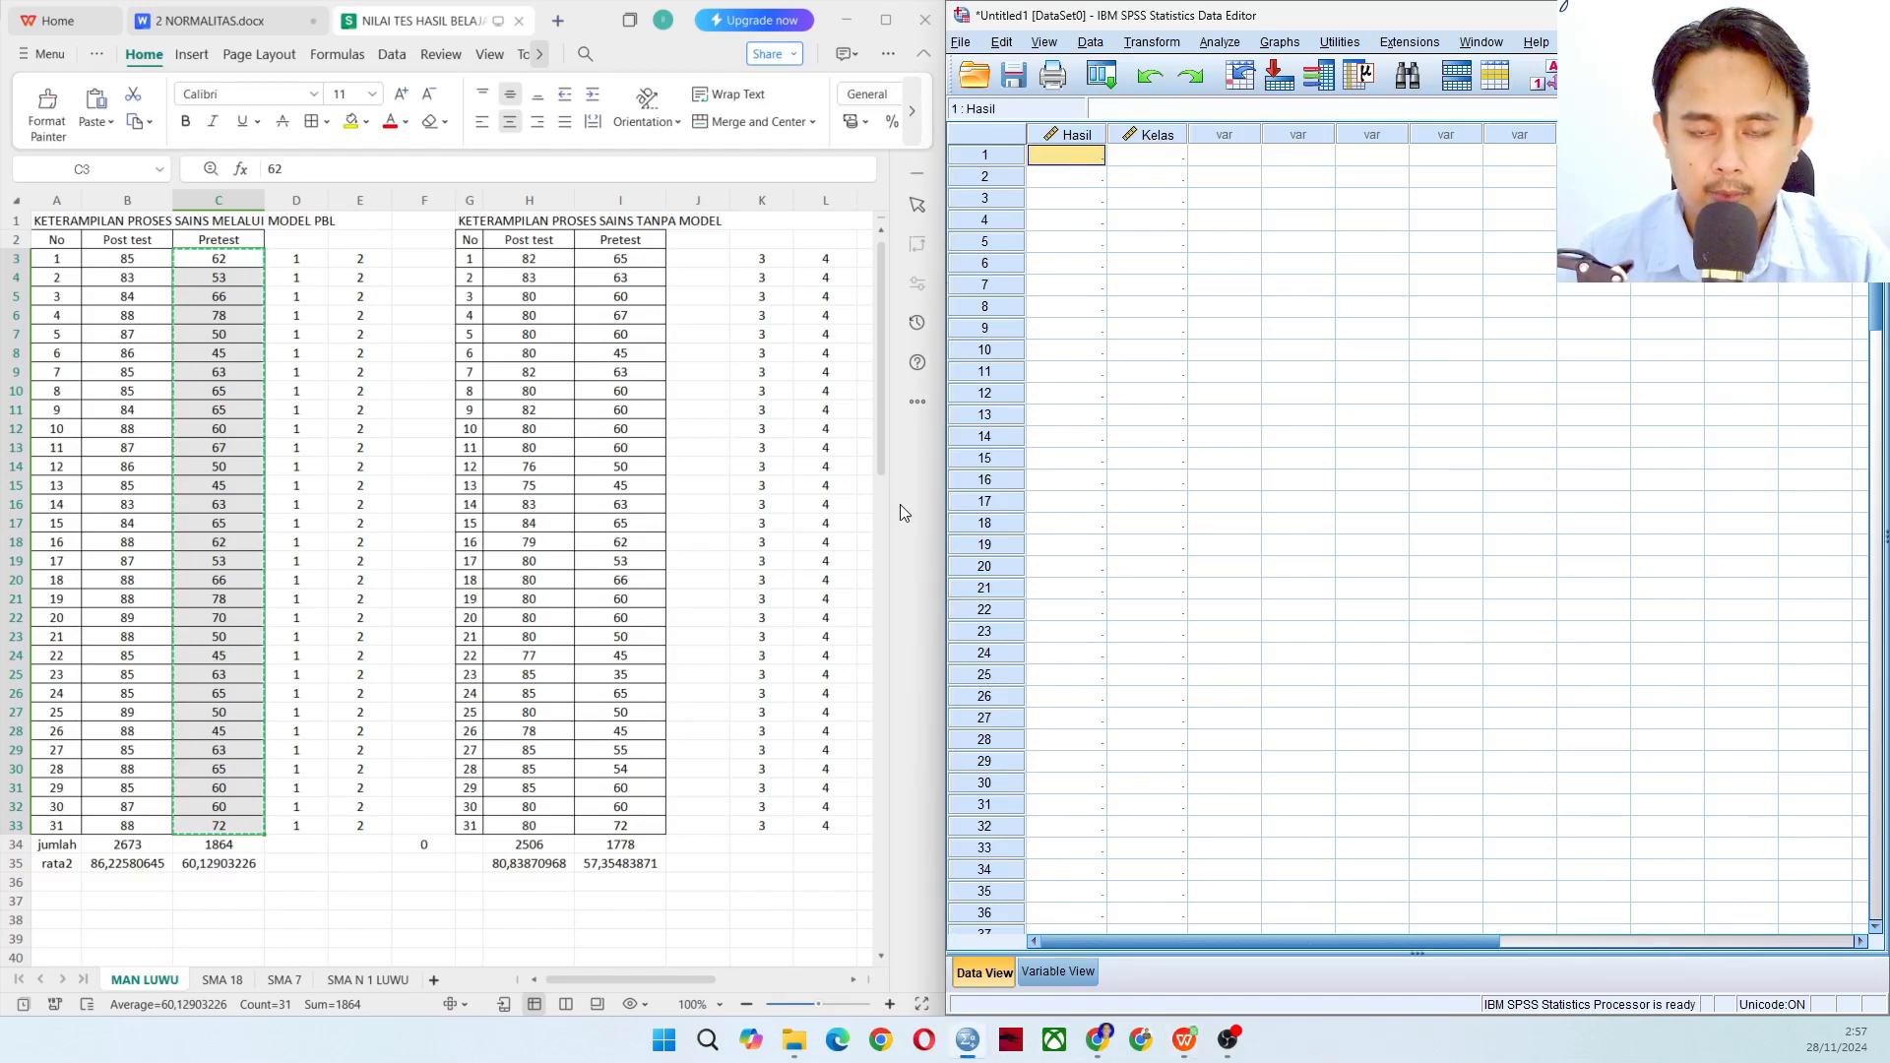
key(ctrl+v)
- Copy the class codes 1 in D3:D33 of the workbook into the Kelas column starting at case 1
click(293, 260)
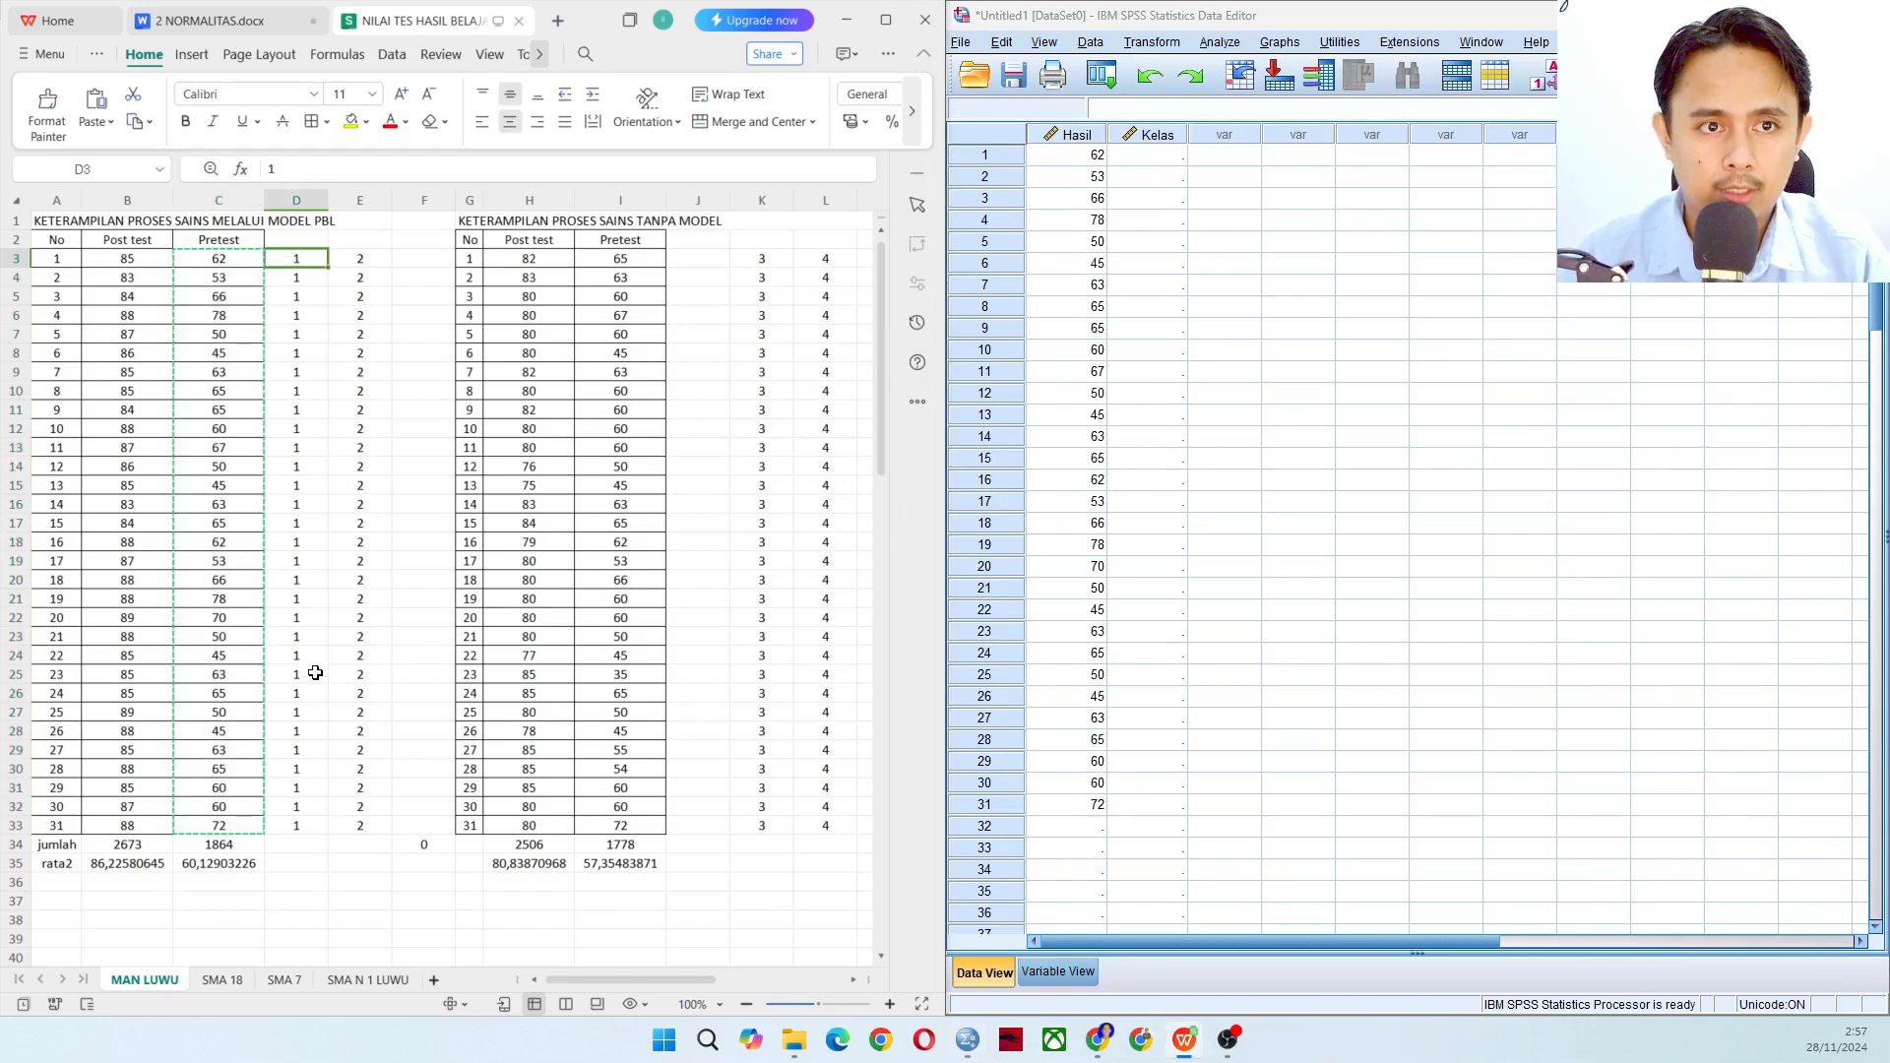
shift+click(298, 825)
key(ctrl+c)
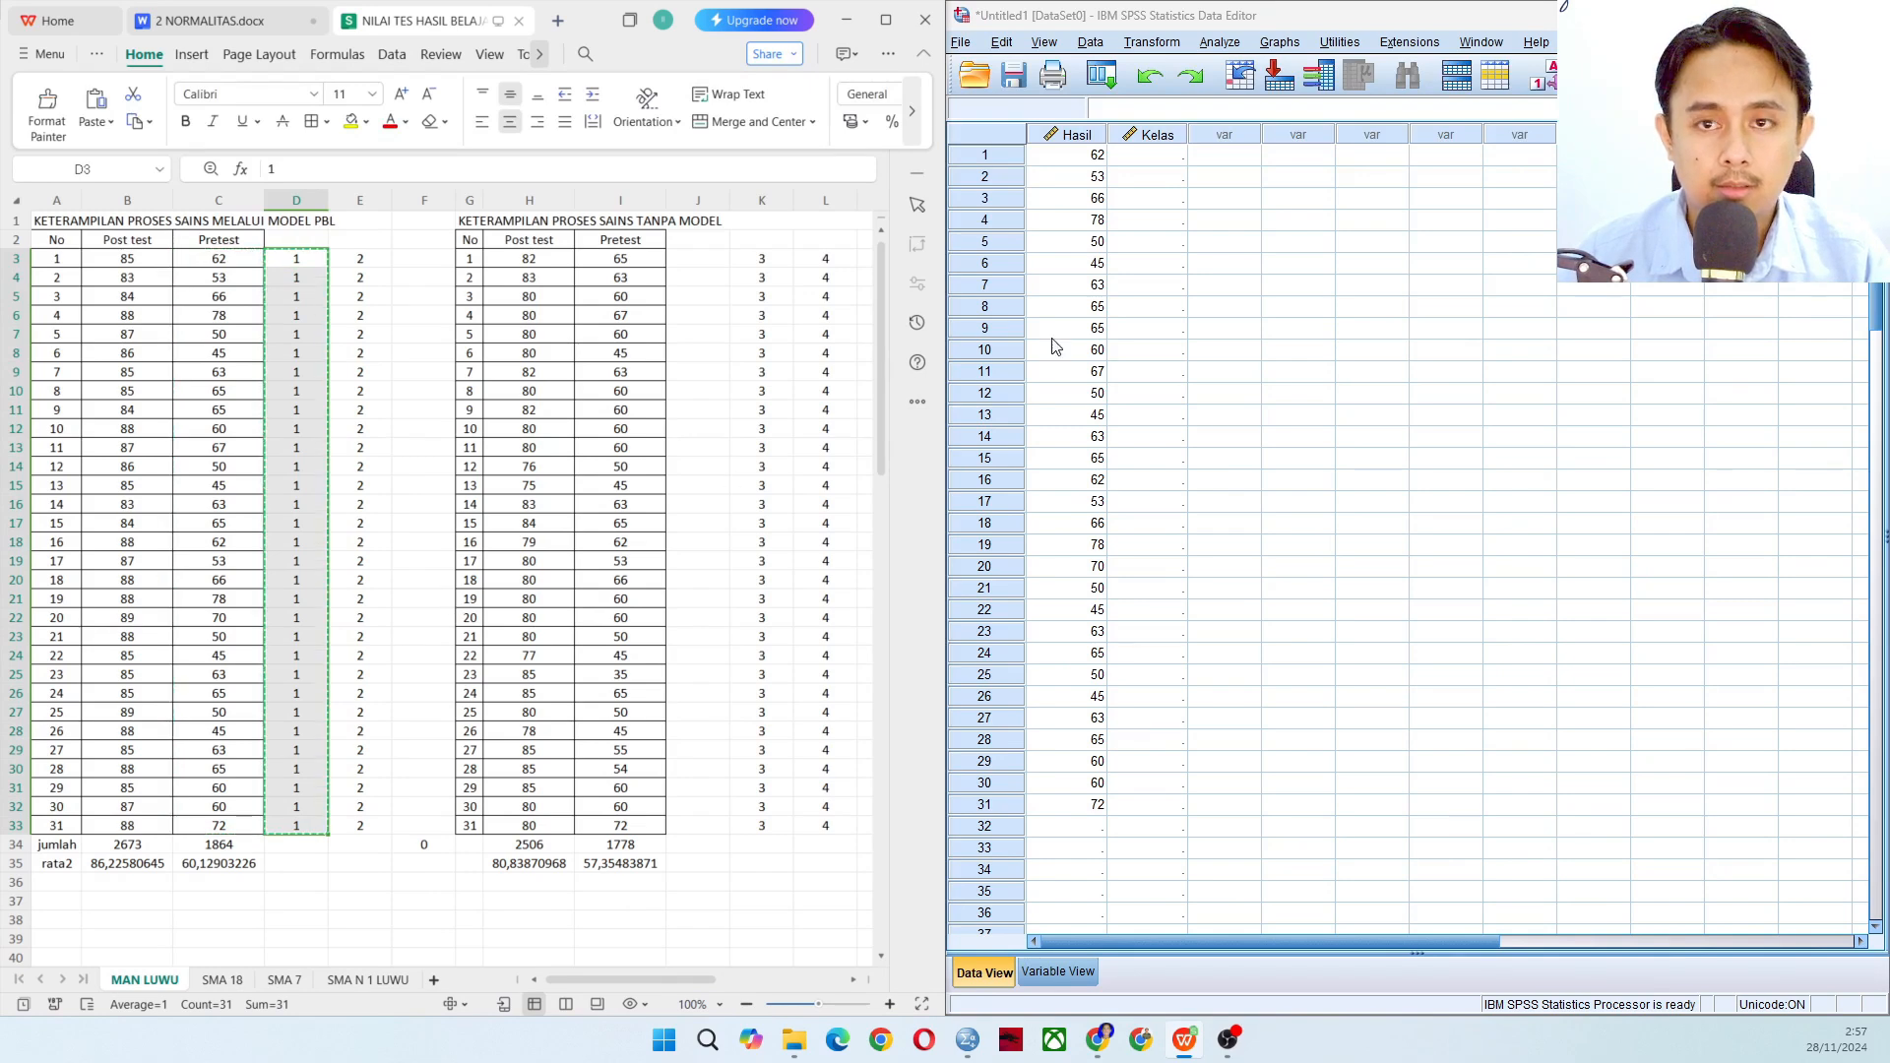
click(1147, 157)
key(ctrl+v)
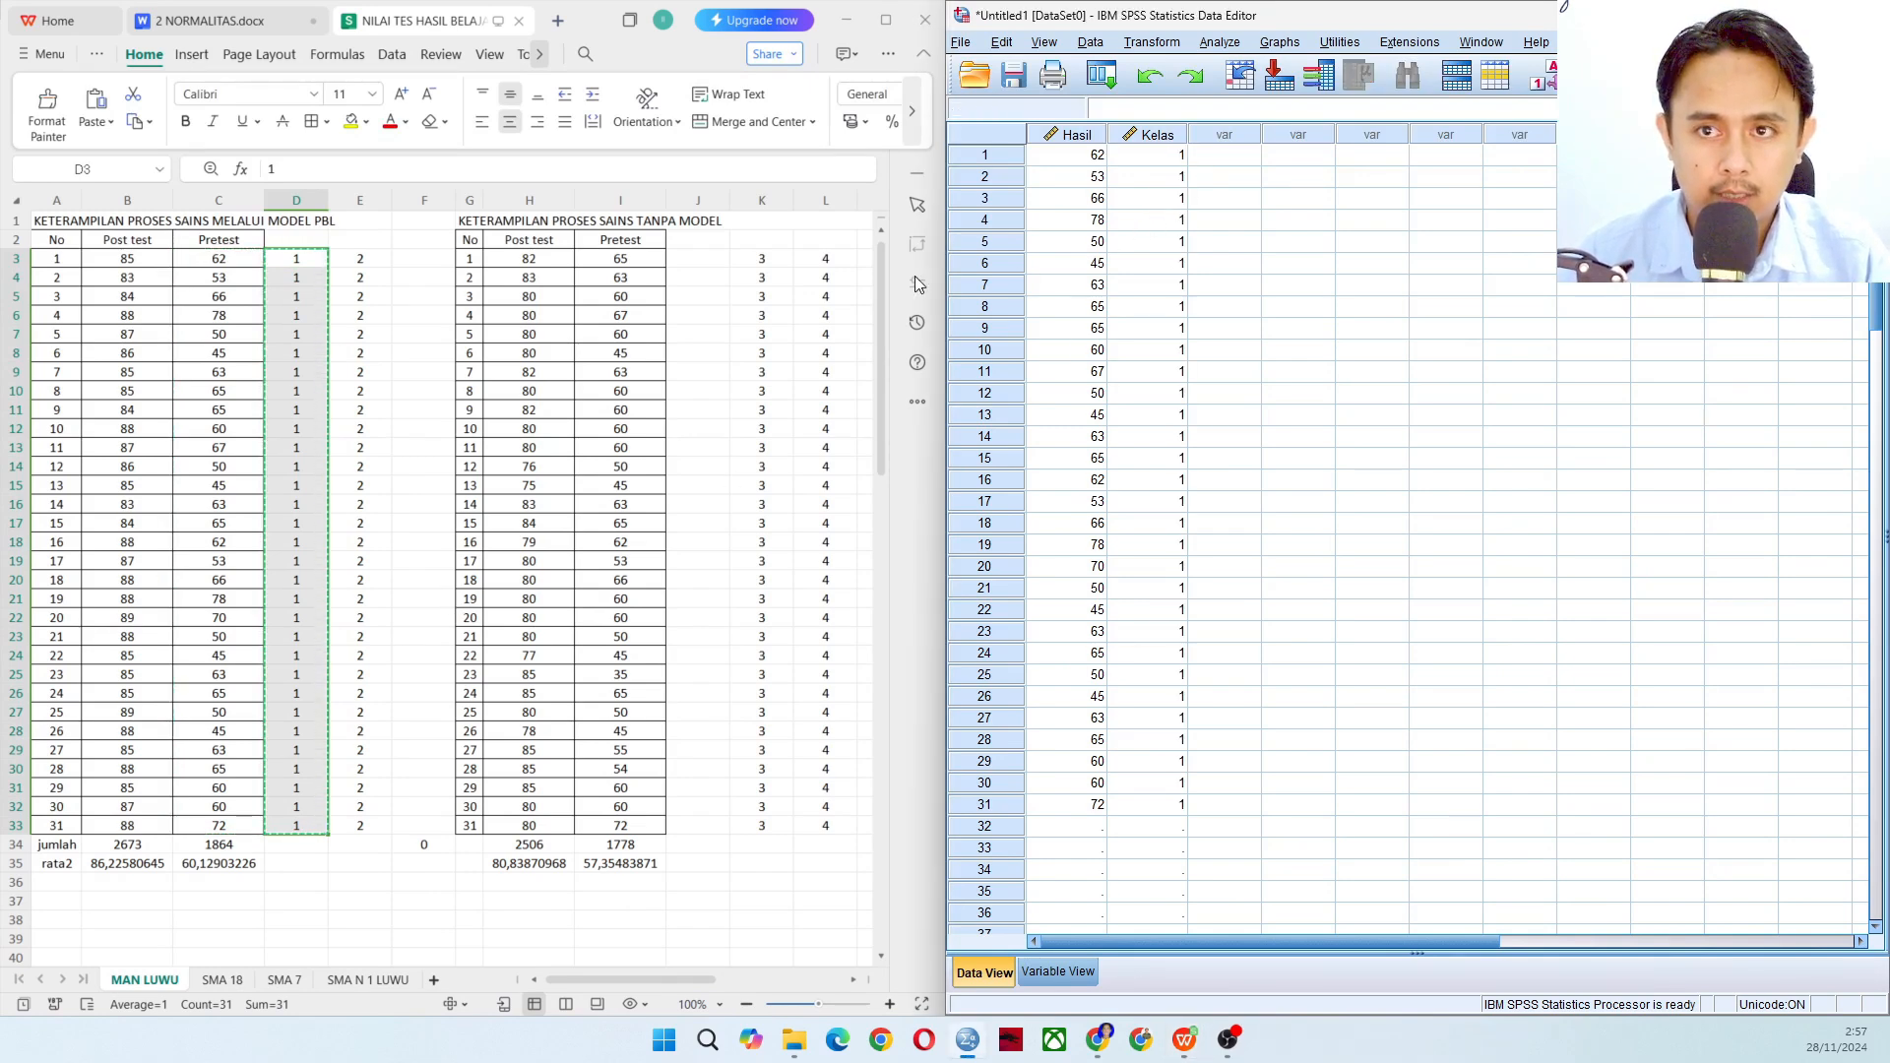
- Copy the PBL class post-test scores in B3:B33 of the workbook into the Hasil column starting at case 32
click(135, 262)
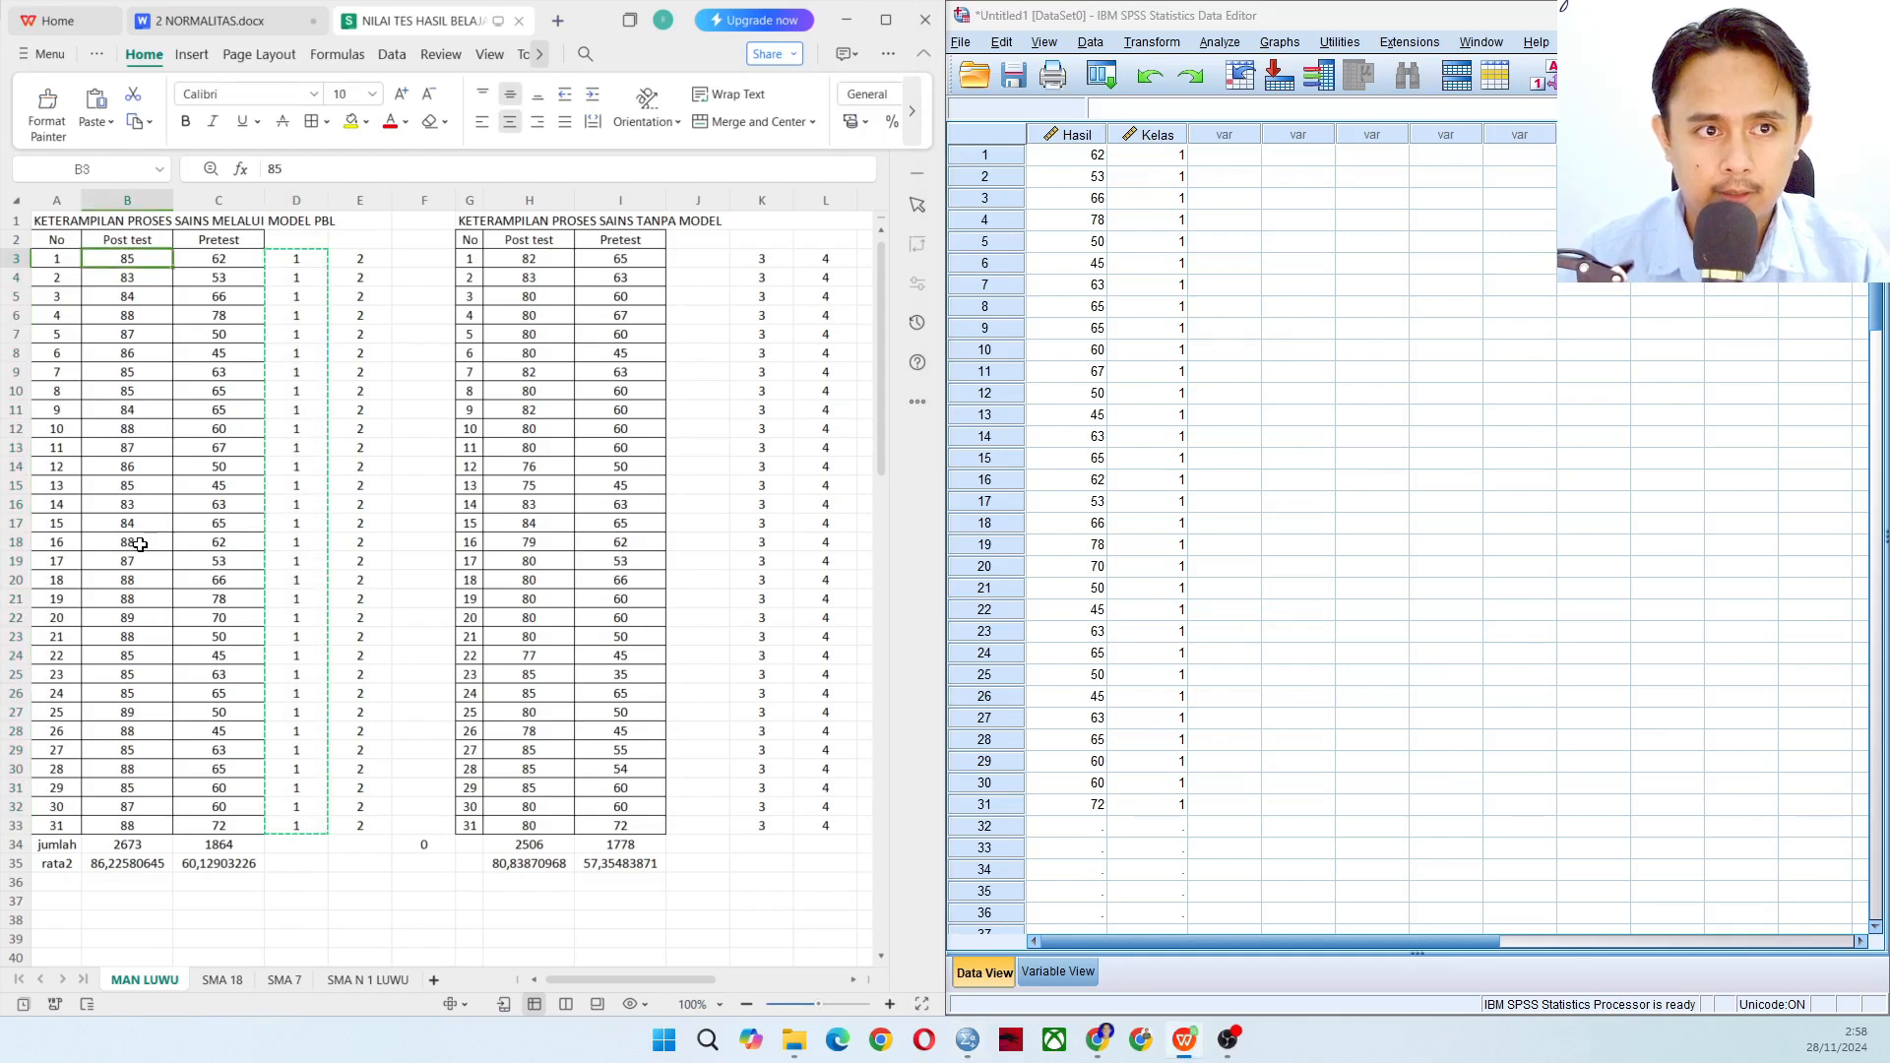
shift+click(135, 827)
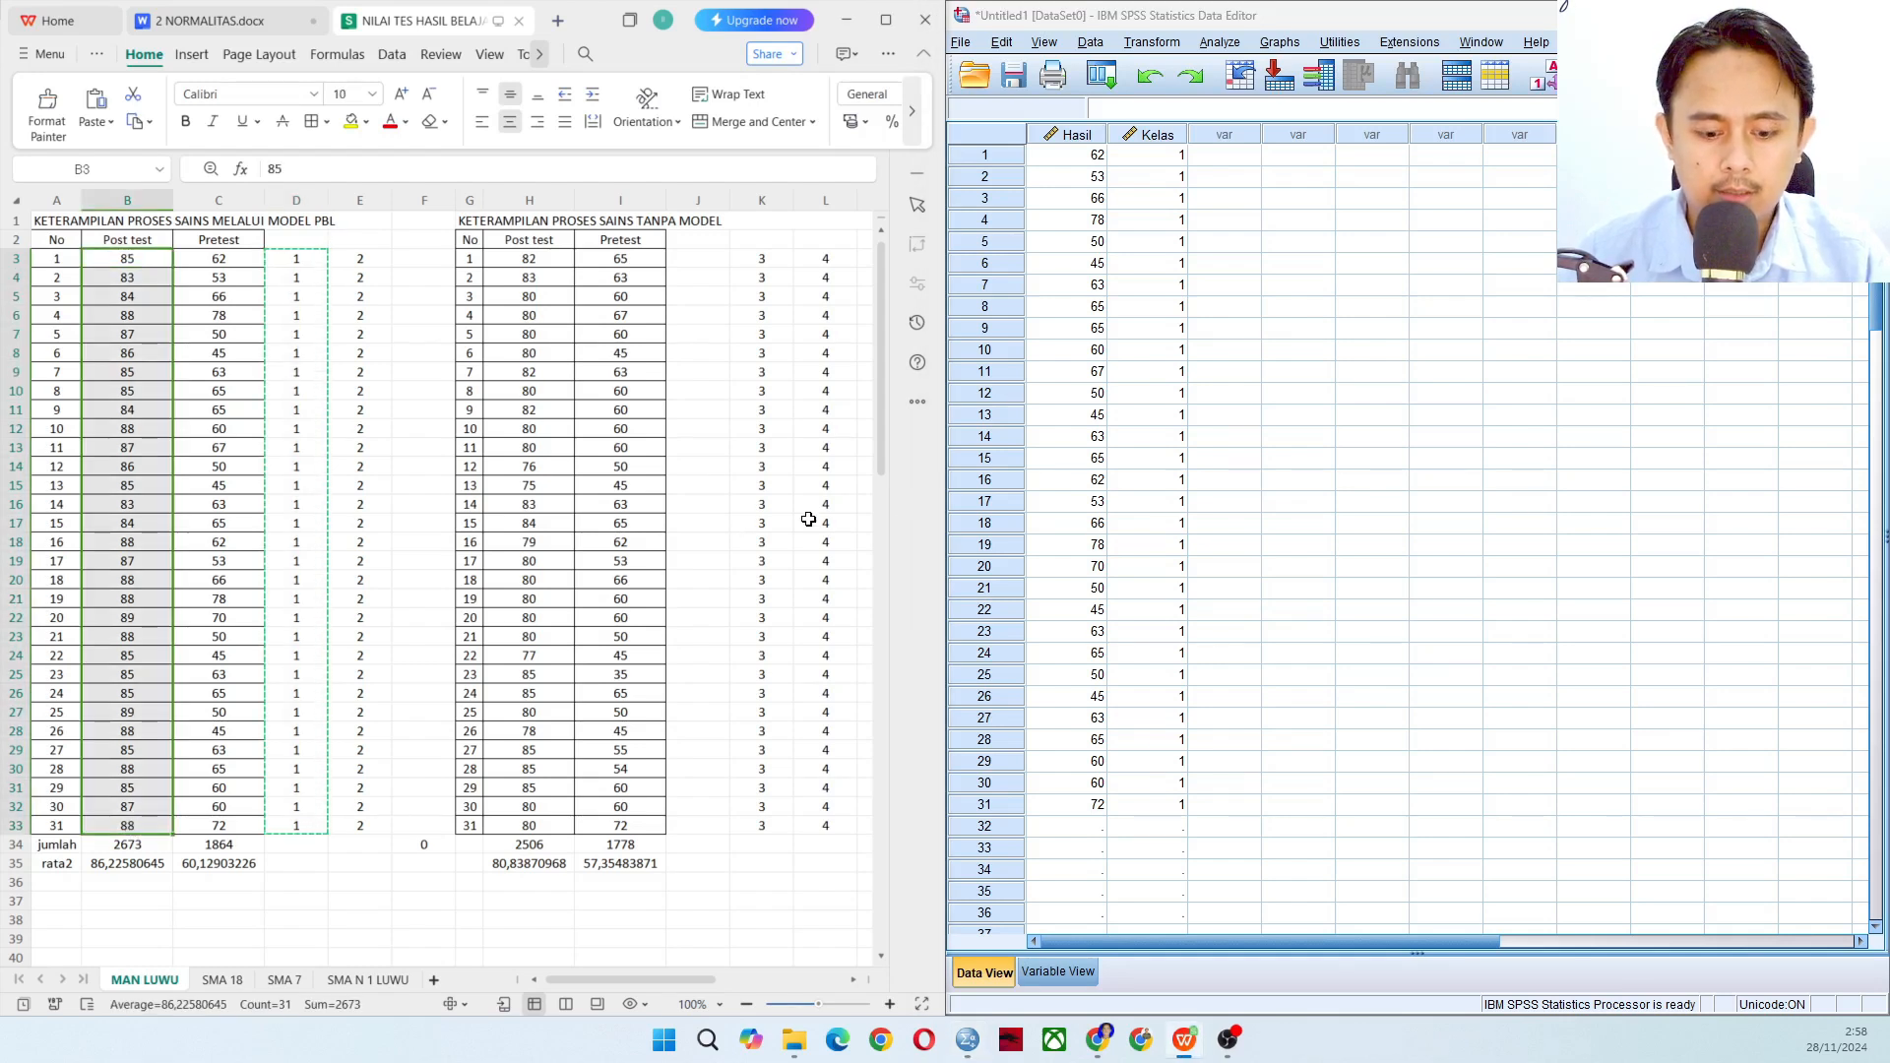
key(ctrl+c)
scroll(1146, 436, down, 5)
click(1075, 504)
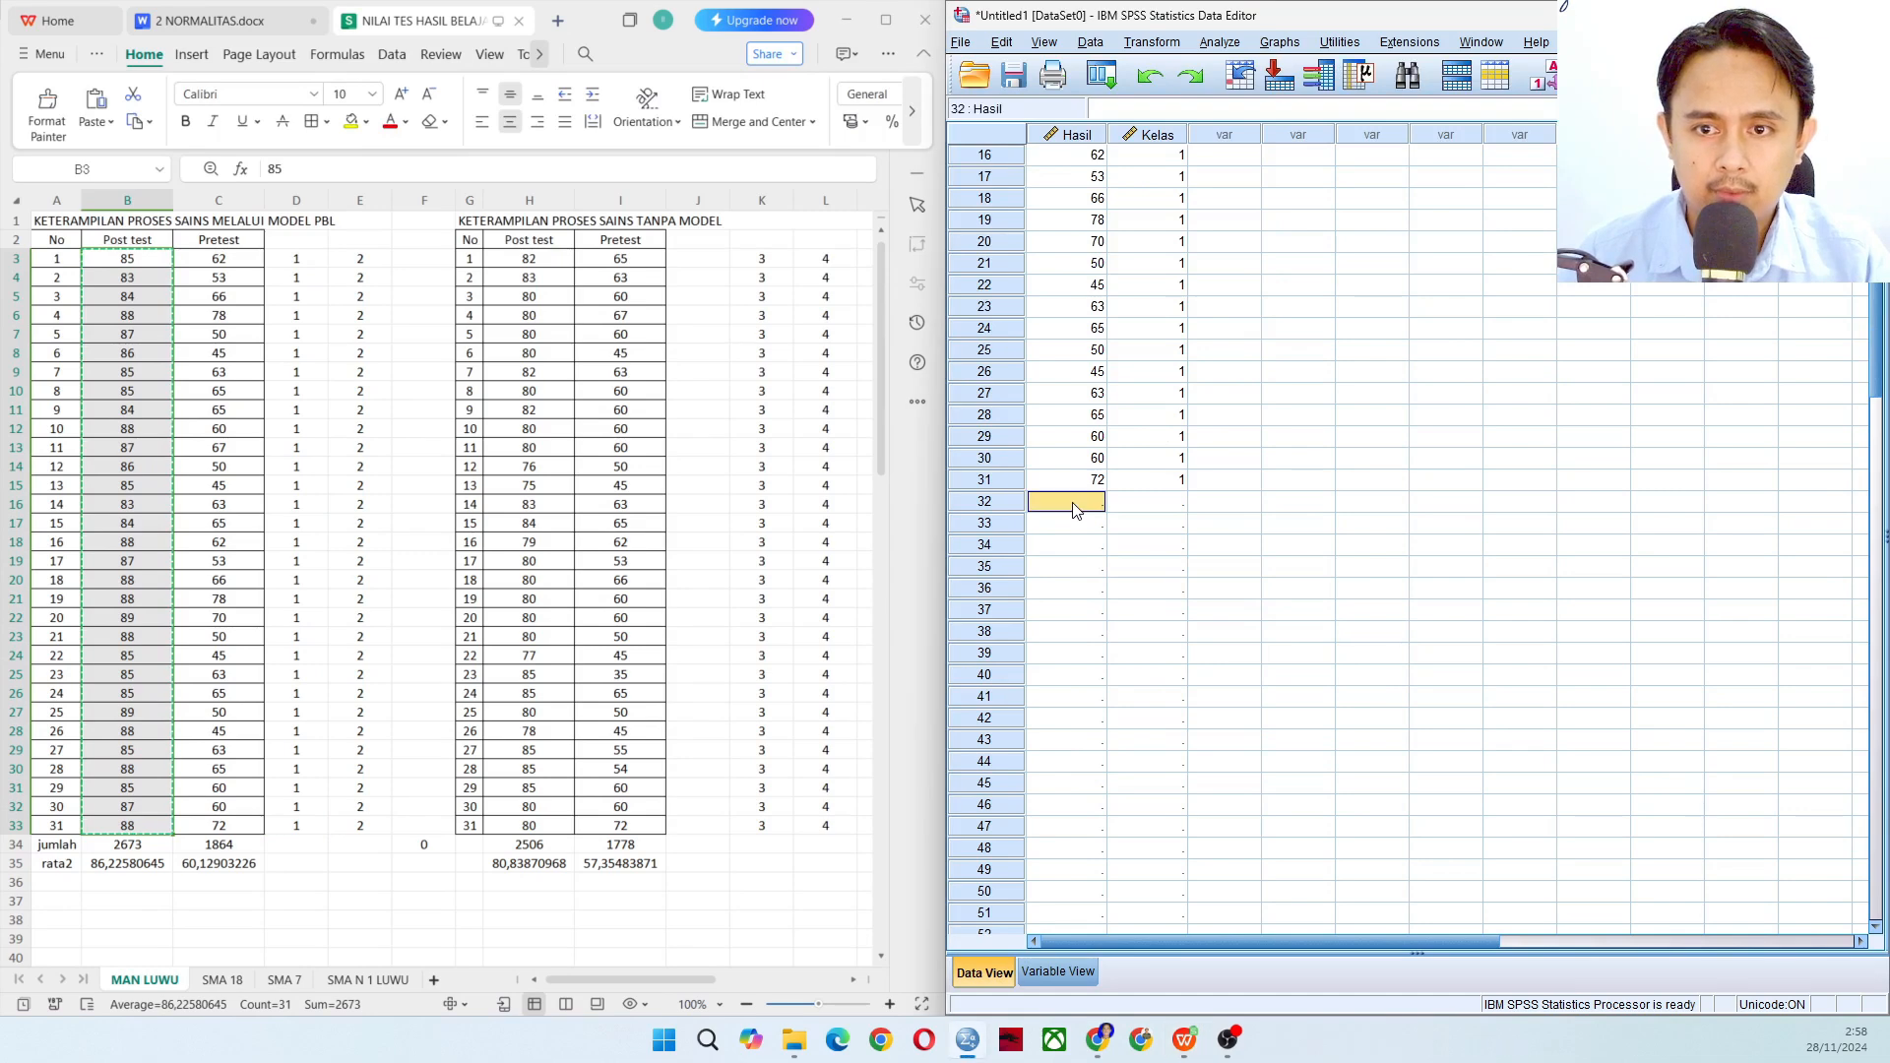
key(ctrl+v)
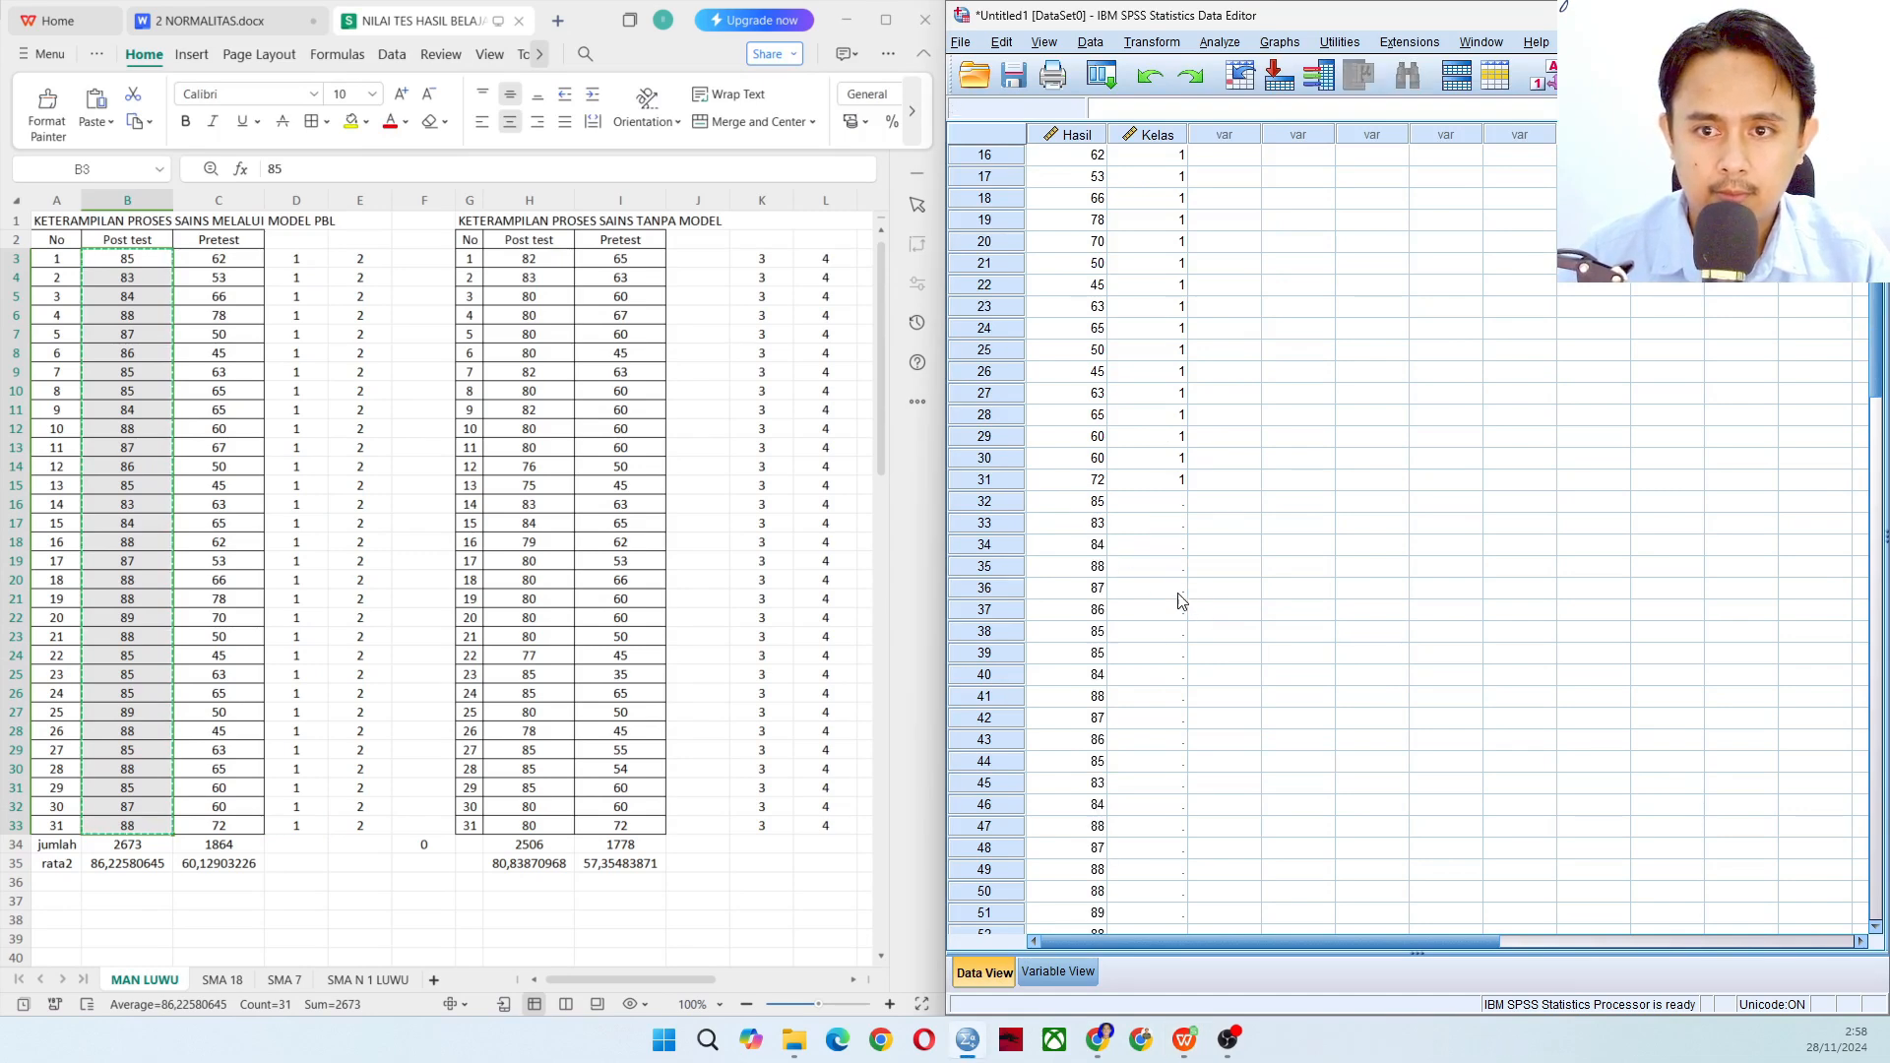
- Copy the class codes 2 in E3:E33 of the workbook into the Kelas column starting at case 32
click(354, 257)
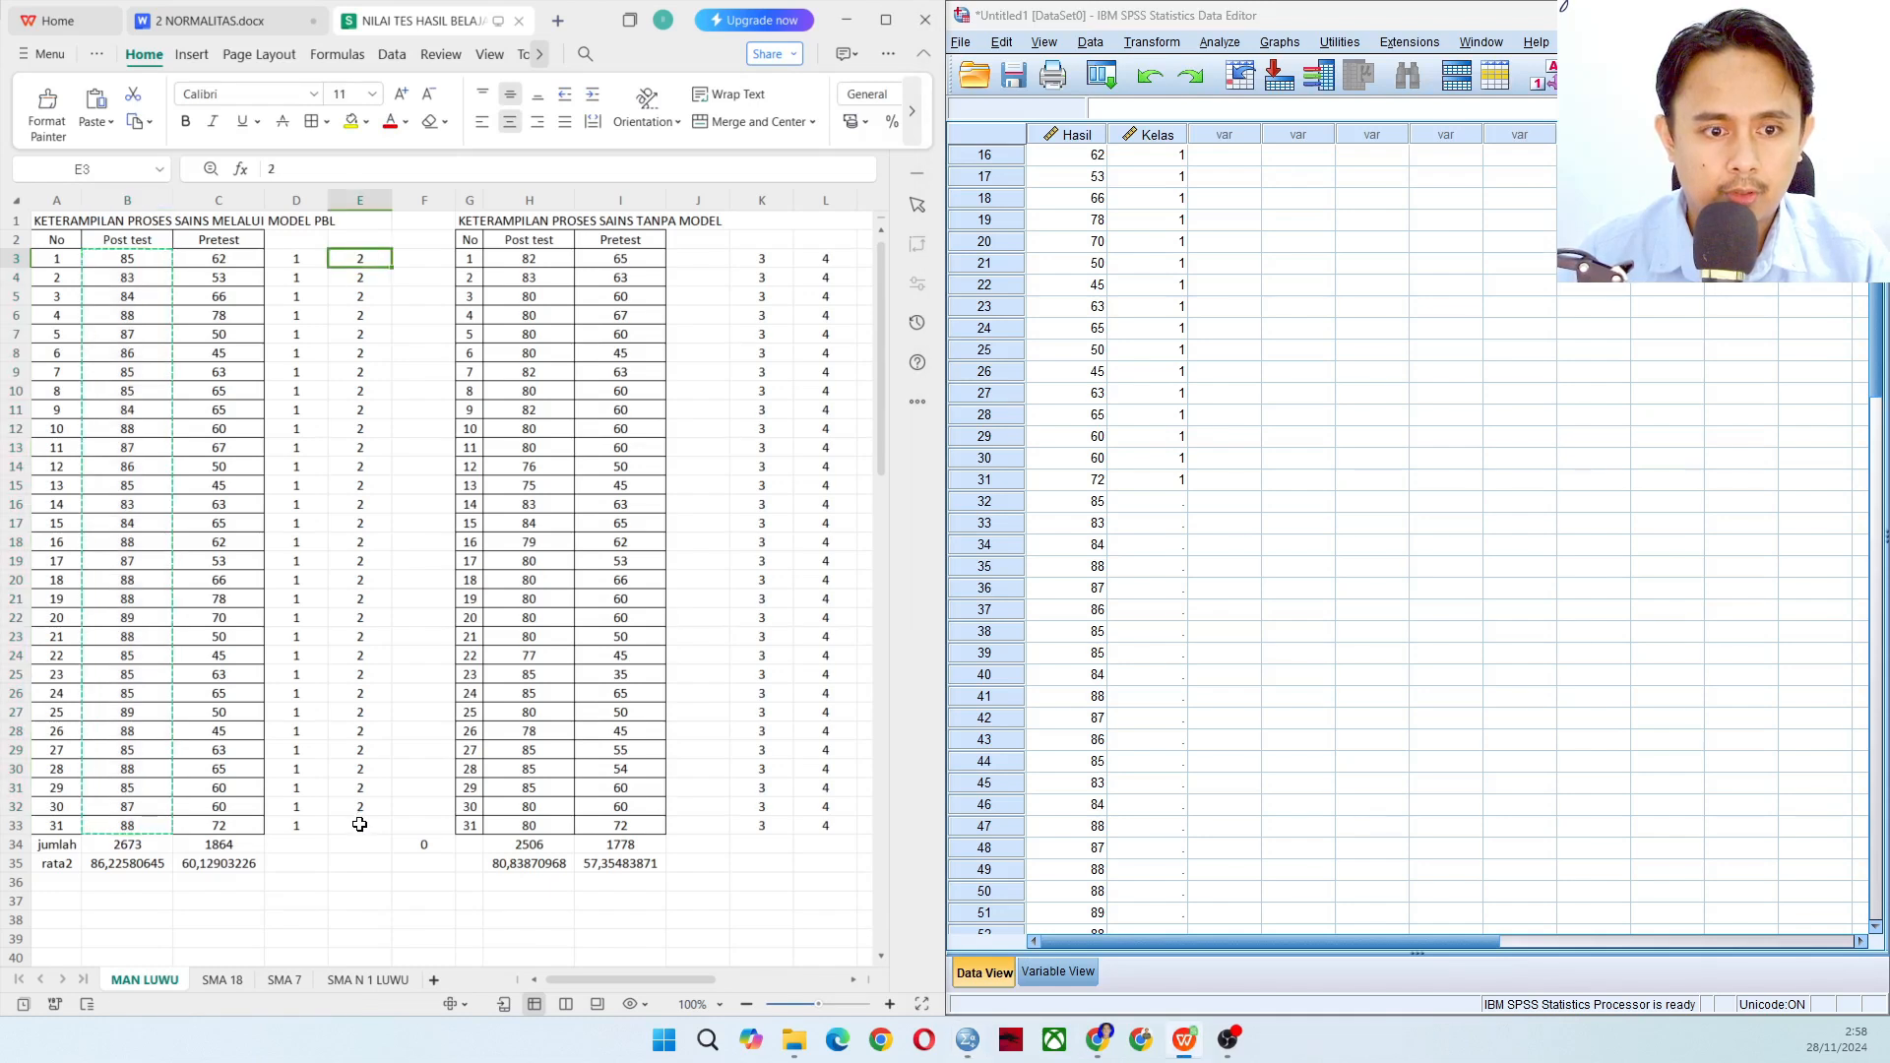
shift+click(360, 825)
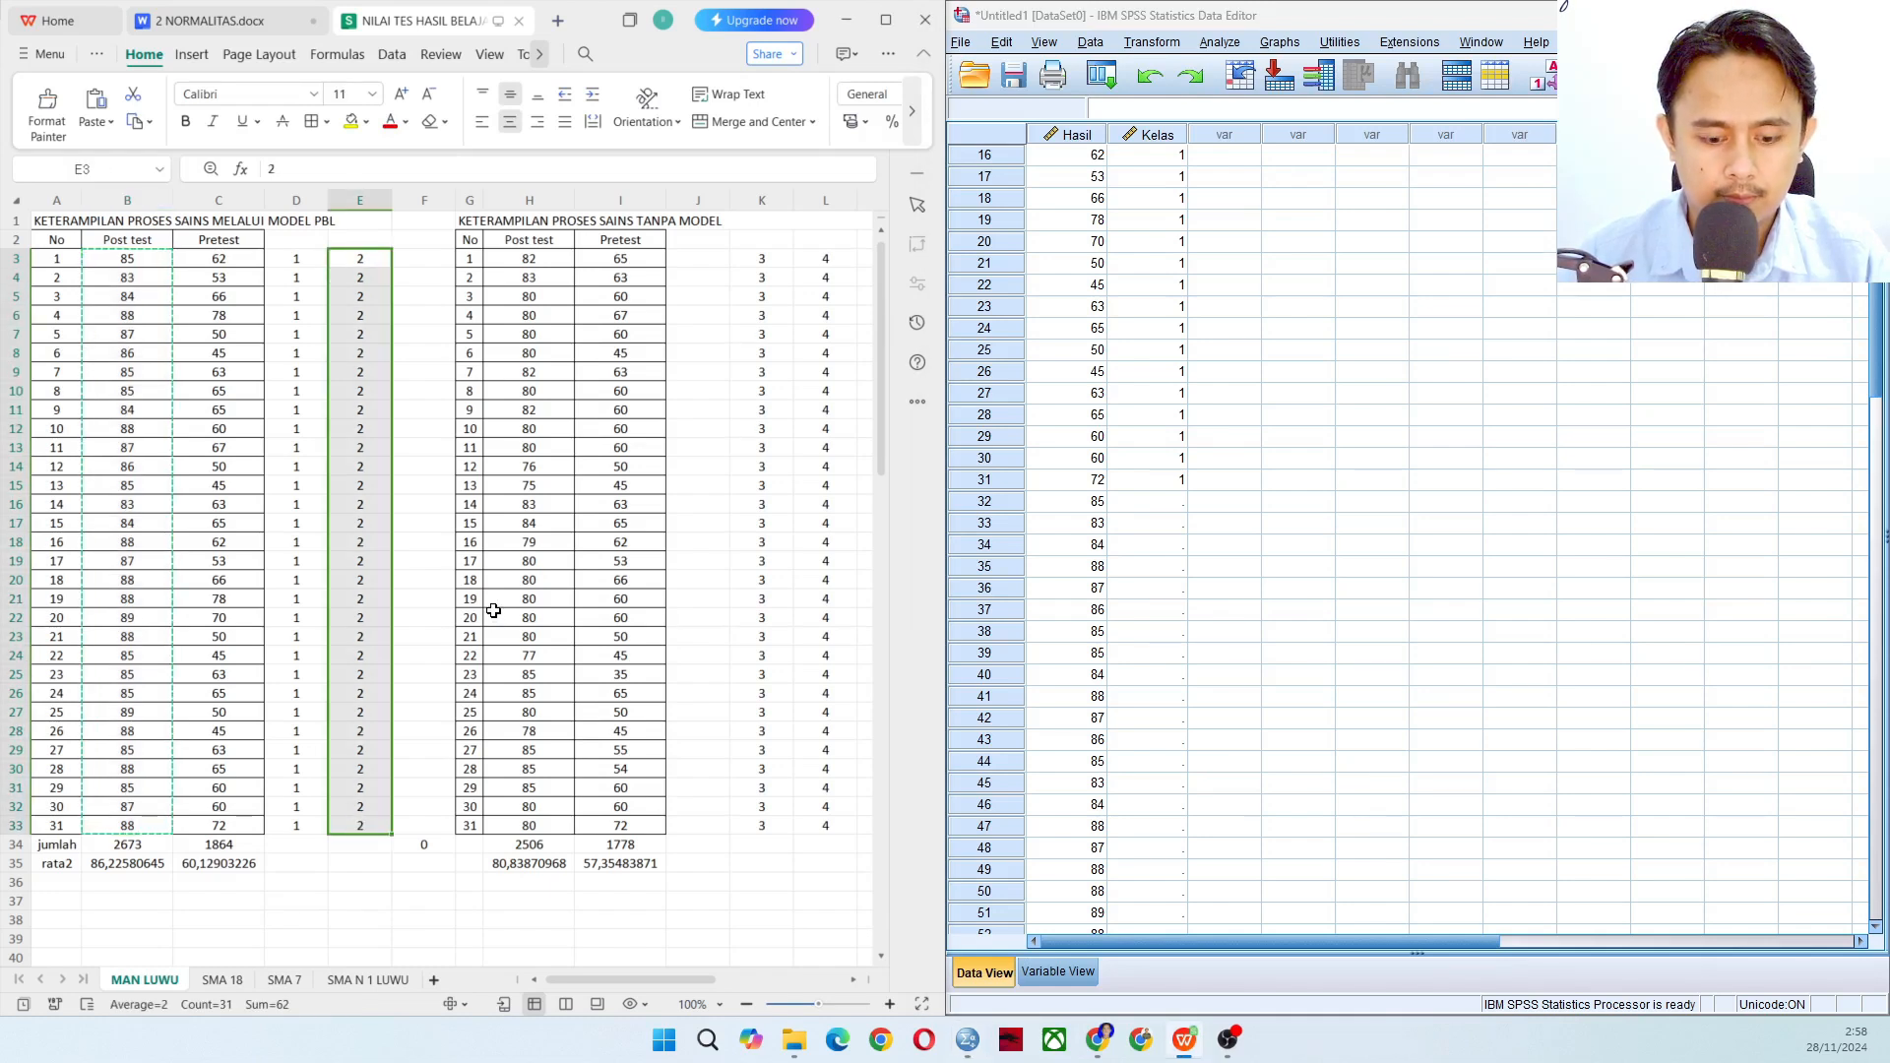
key(ctrl+c)
click(1152, 502)
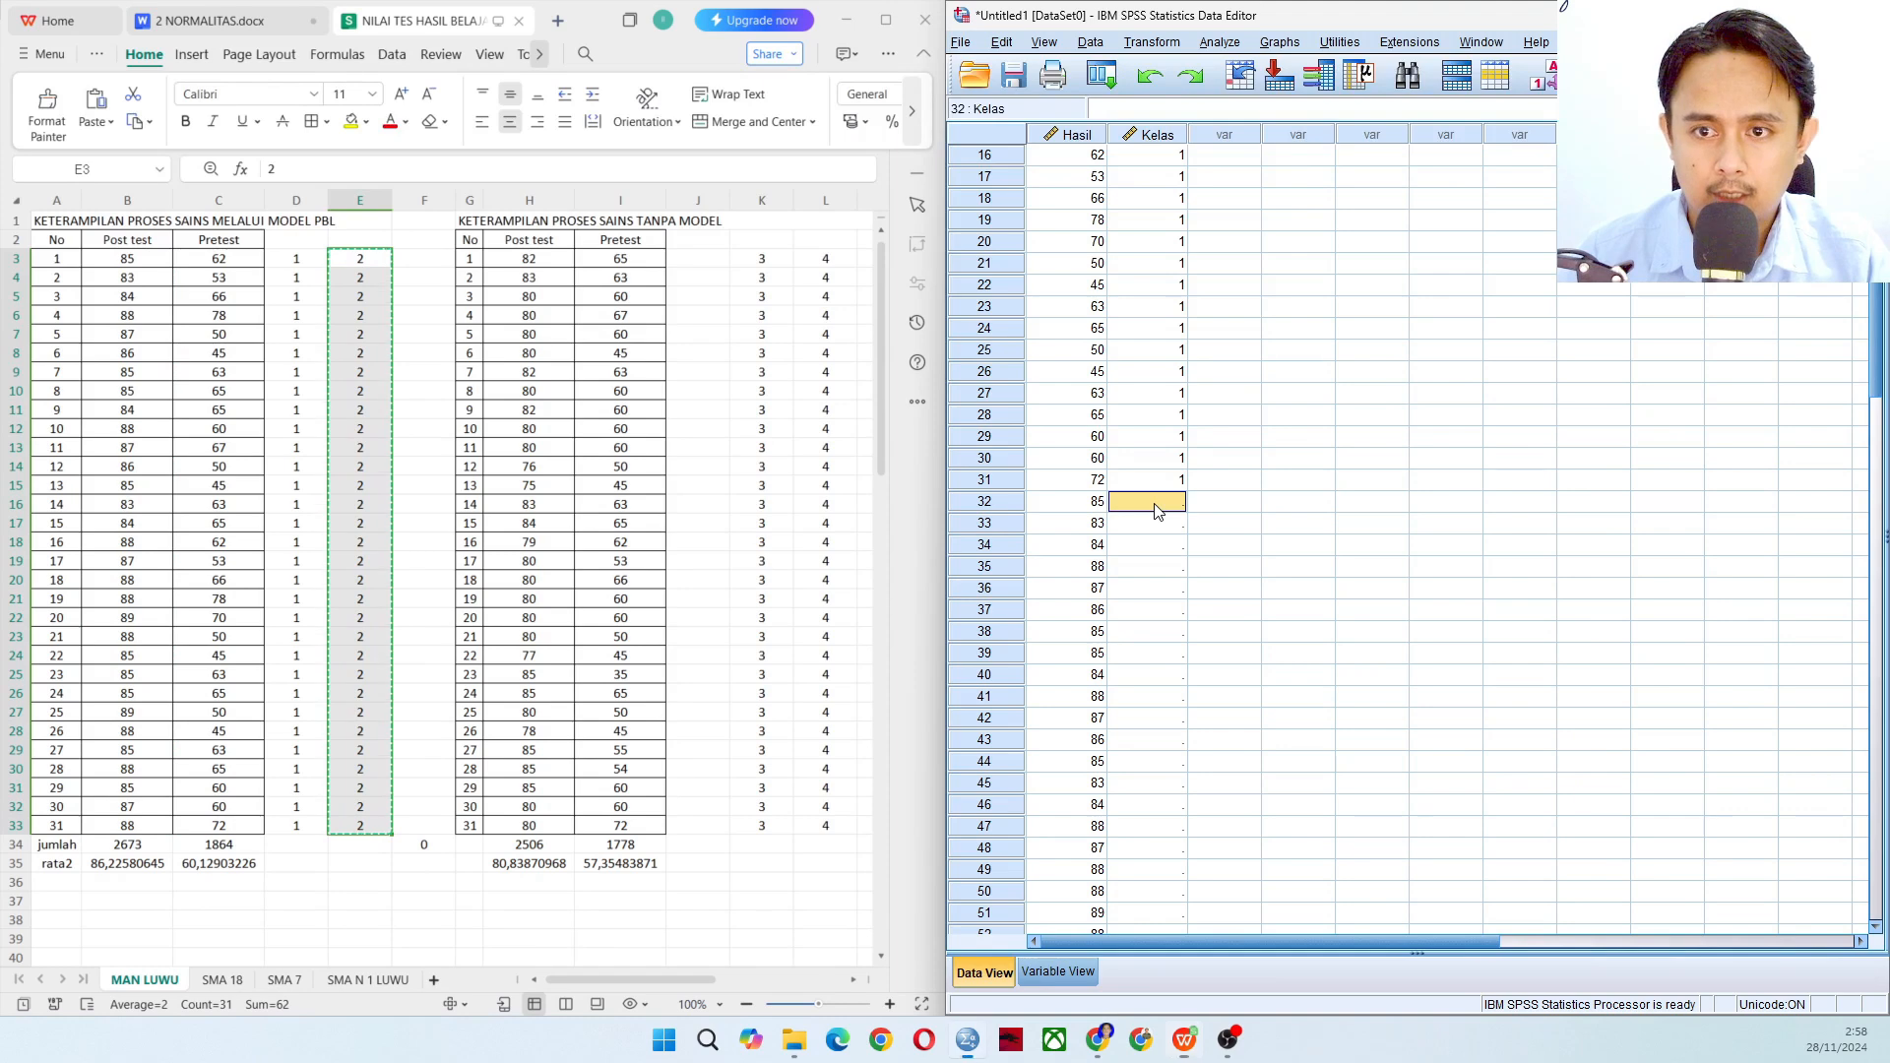
key(ctrl+v)
- Copy the non-PBL class pretest scores in I3:I33 of the workbook into the Hasil column starting at case 63
scroll(1154, 509, down, 9)
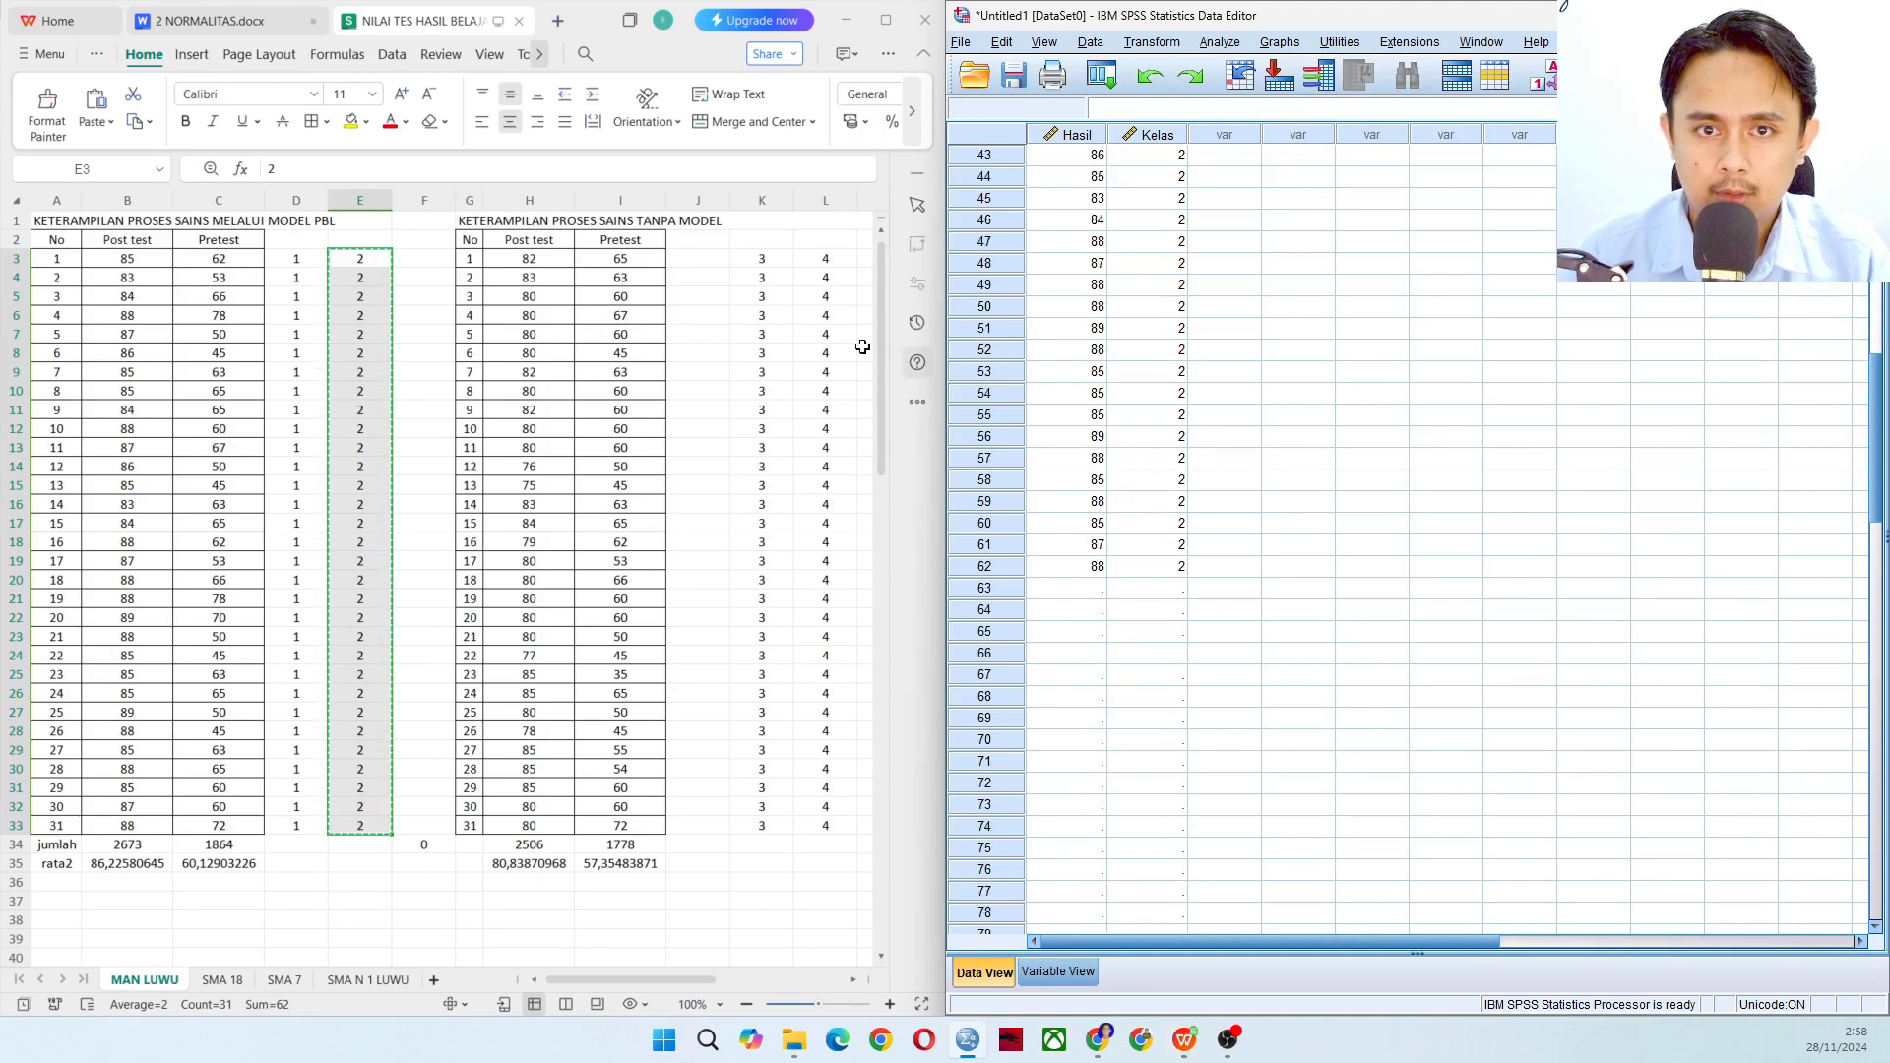
click(658, 257)
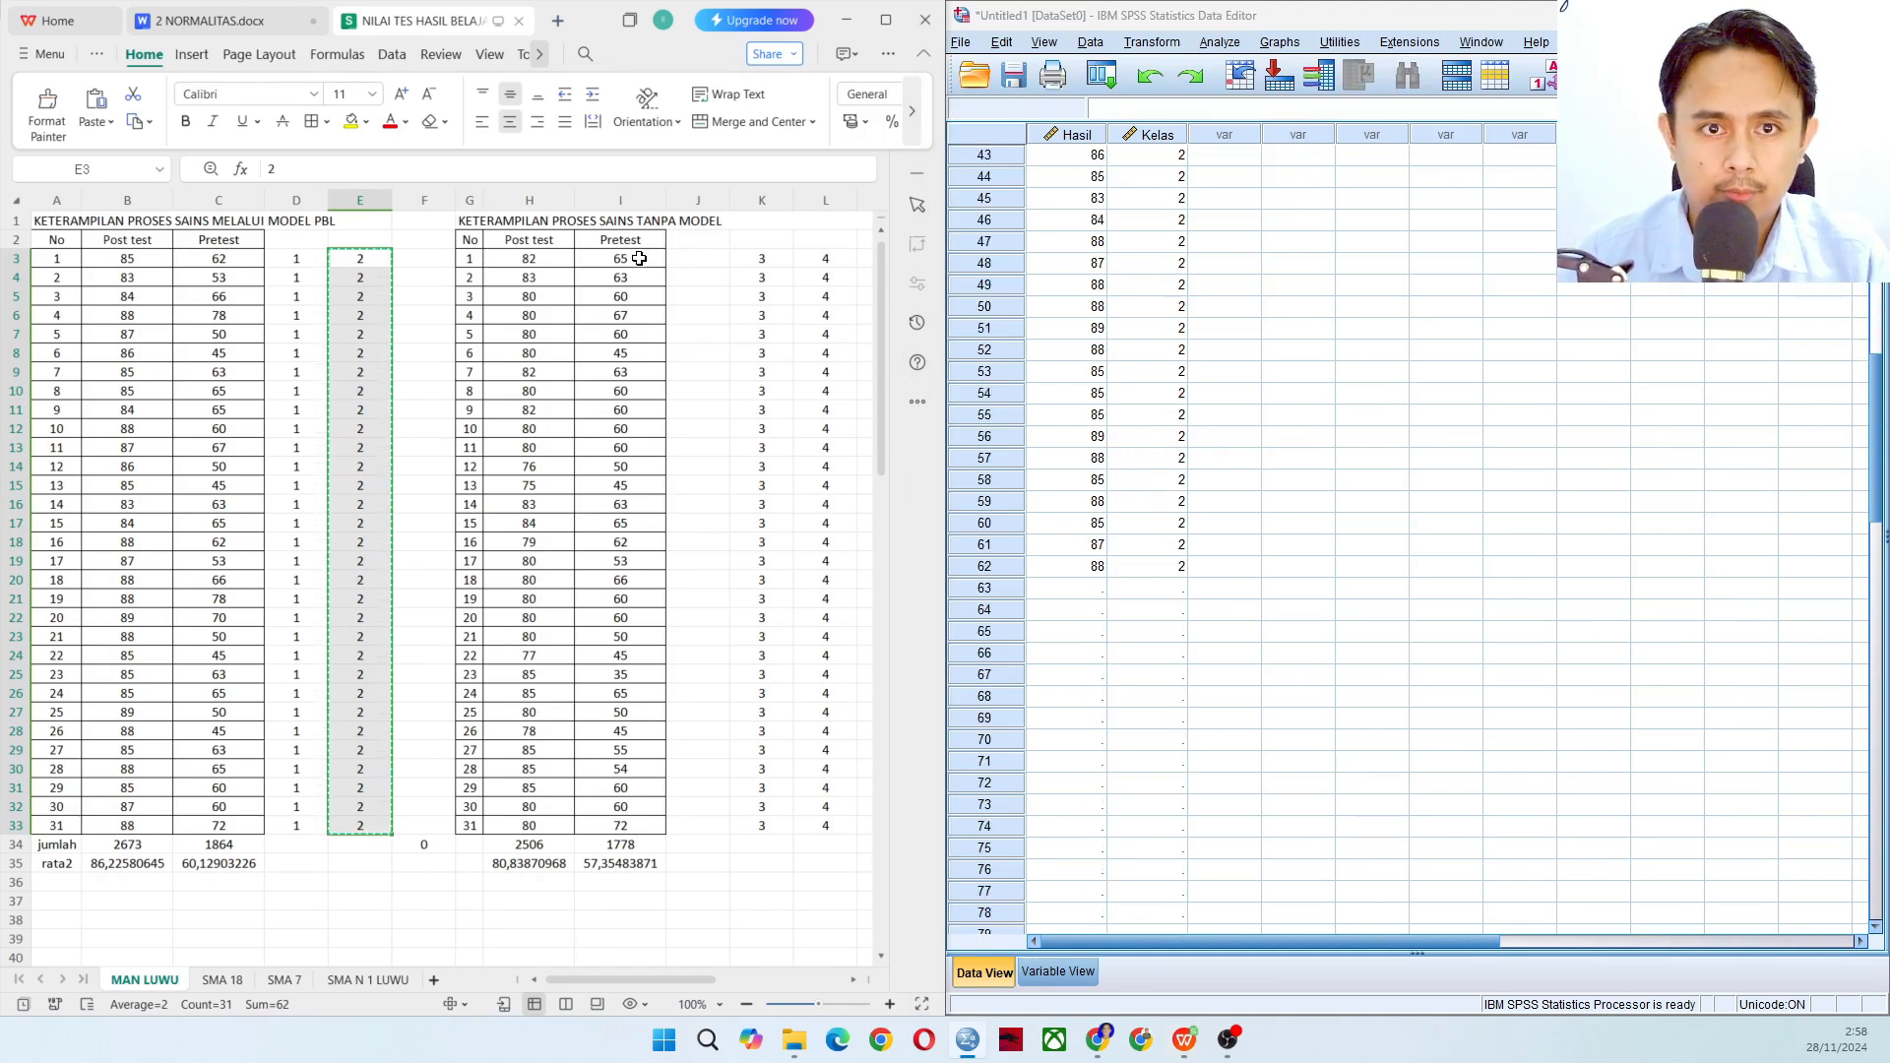
shift+click(632, 828)
key(ctrl+c)
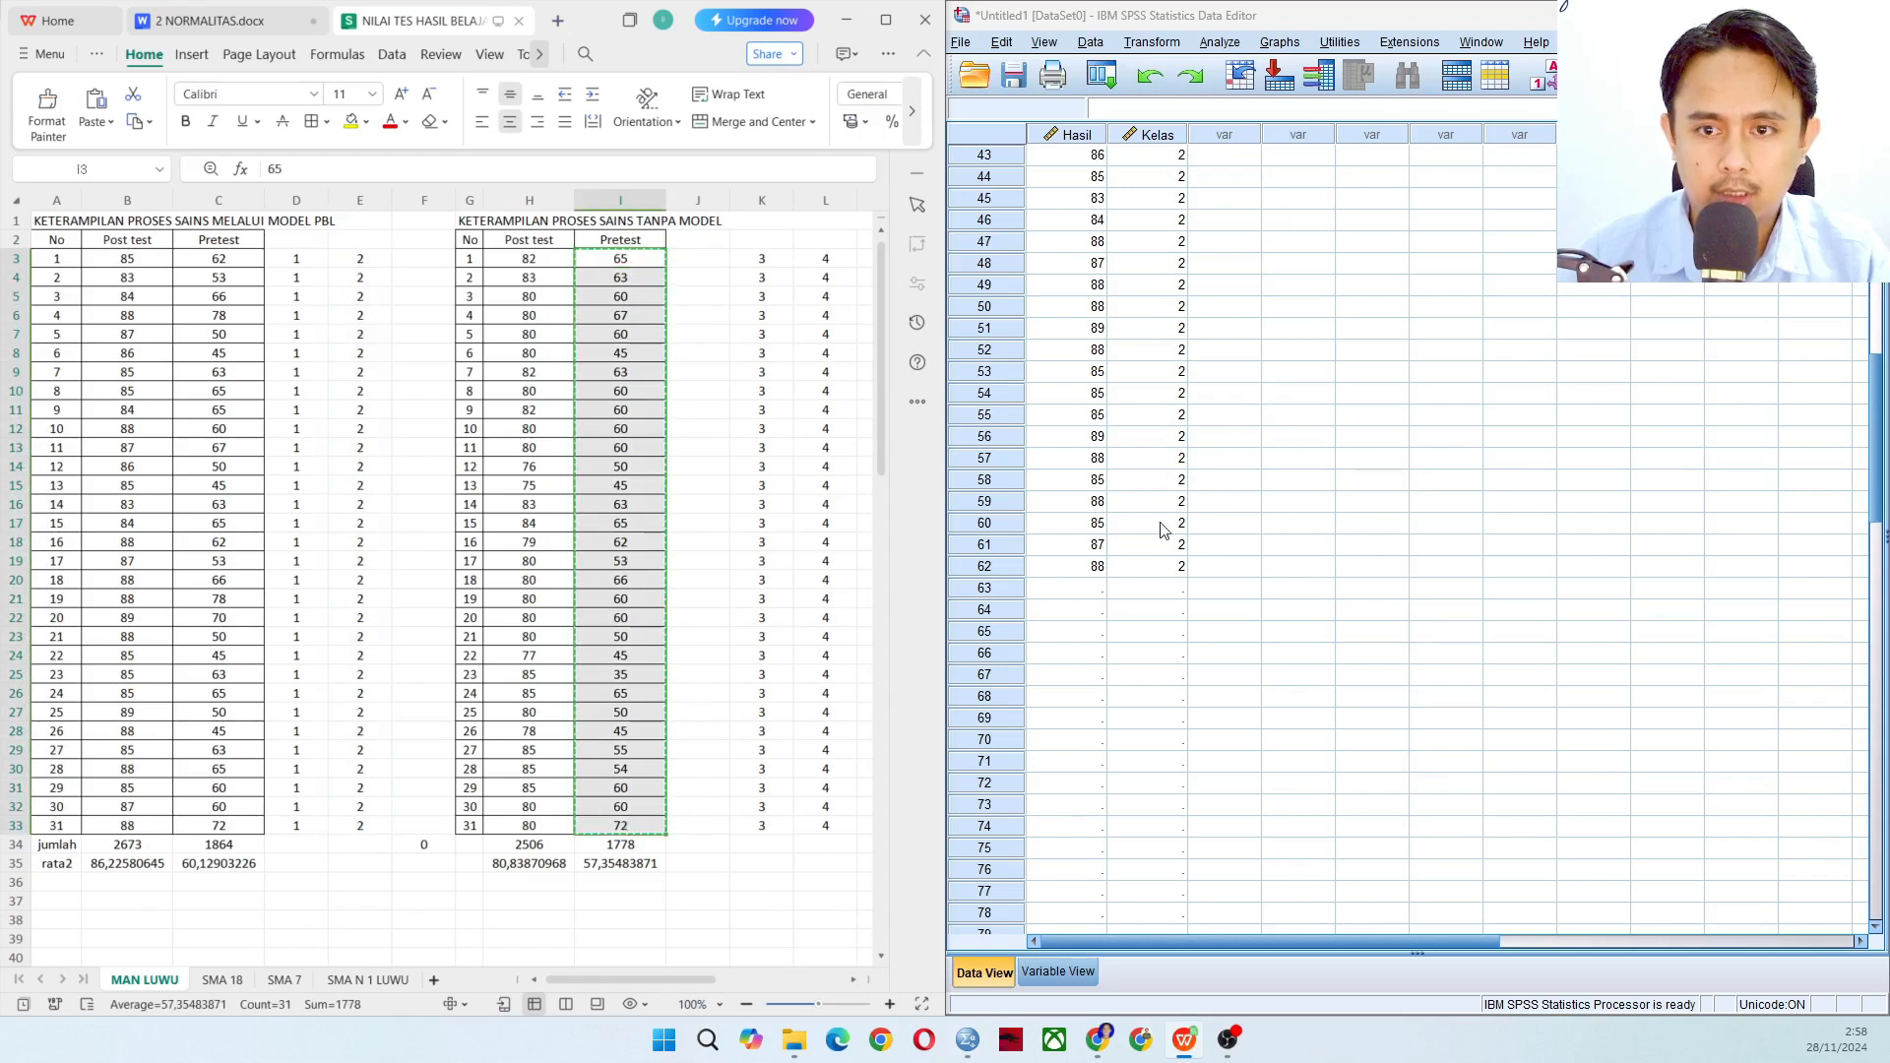
click(1073, 589)
key(ctrl+v)
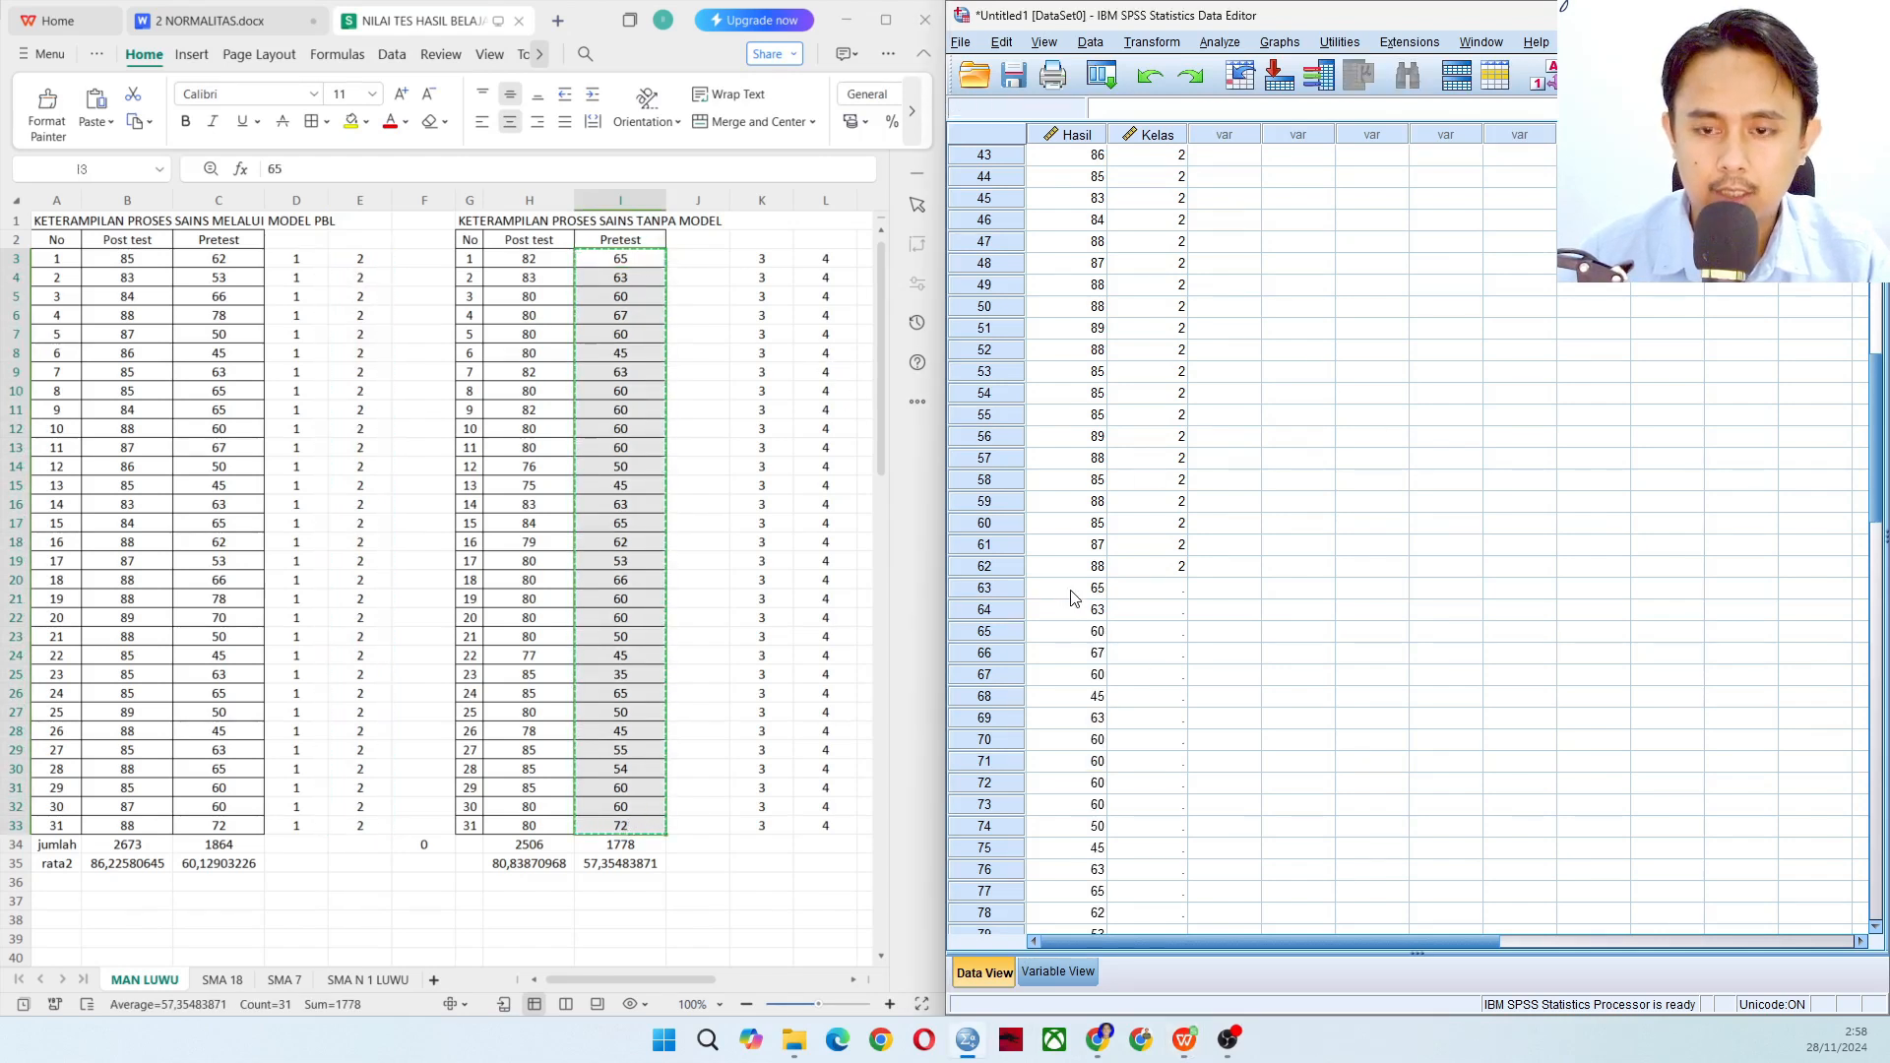
- Copy the class codes 3 in K3:K33 of the workbook into the Kelas column starting at case 63
click(757, 266)
shift+click(764, 827)
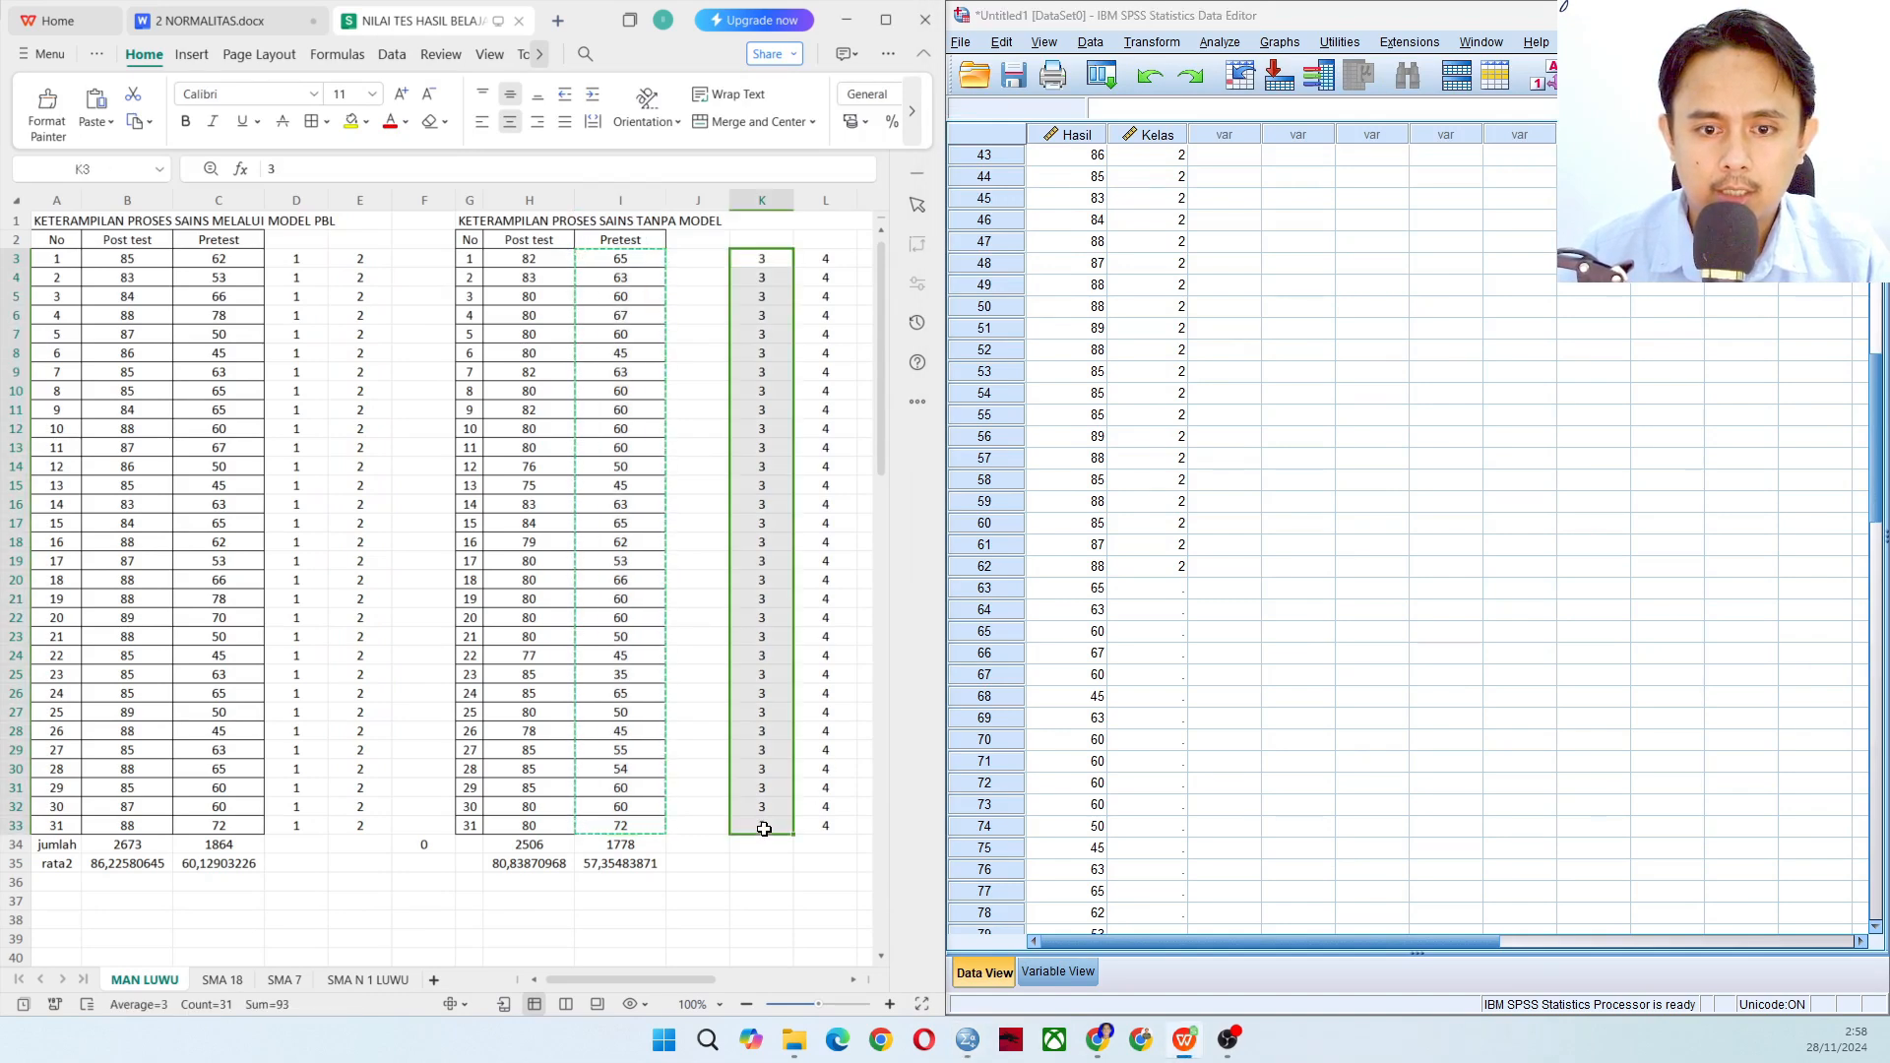
key(ctrl+c)
click(1171, 589)
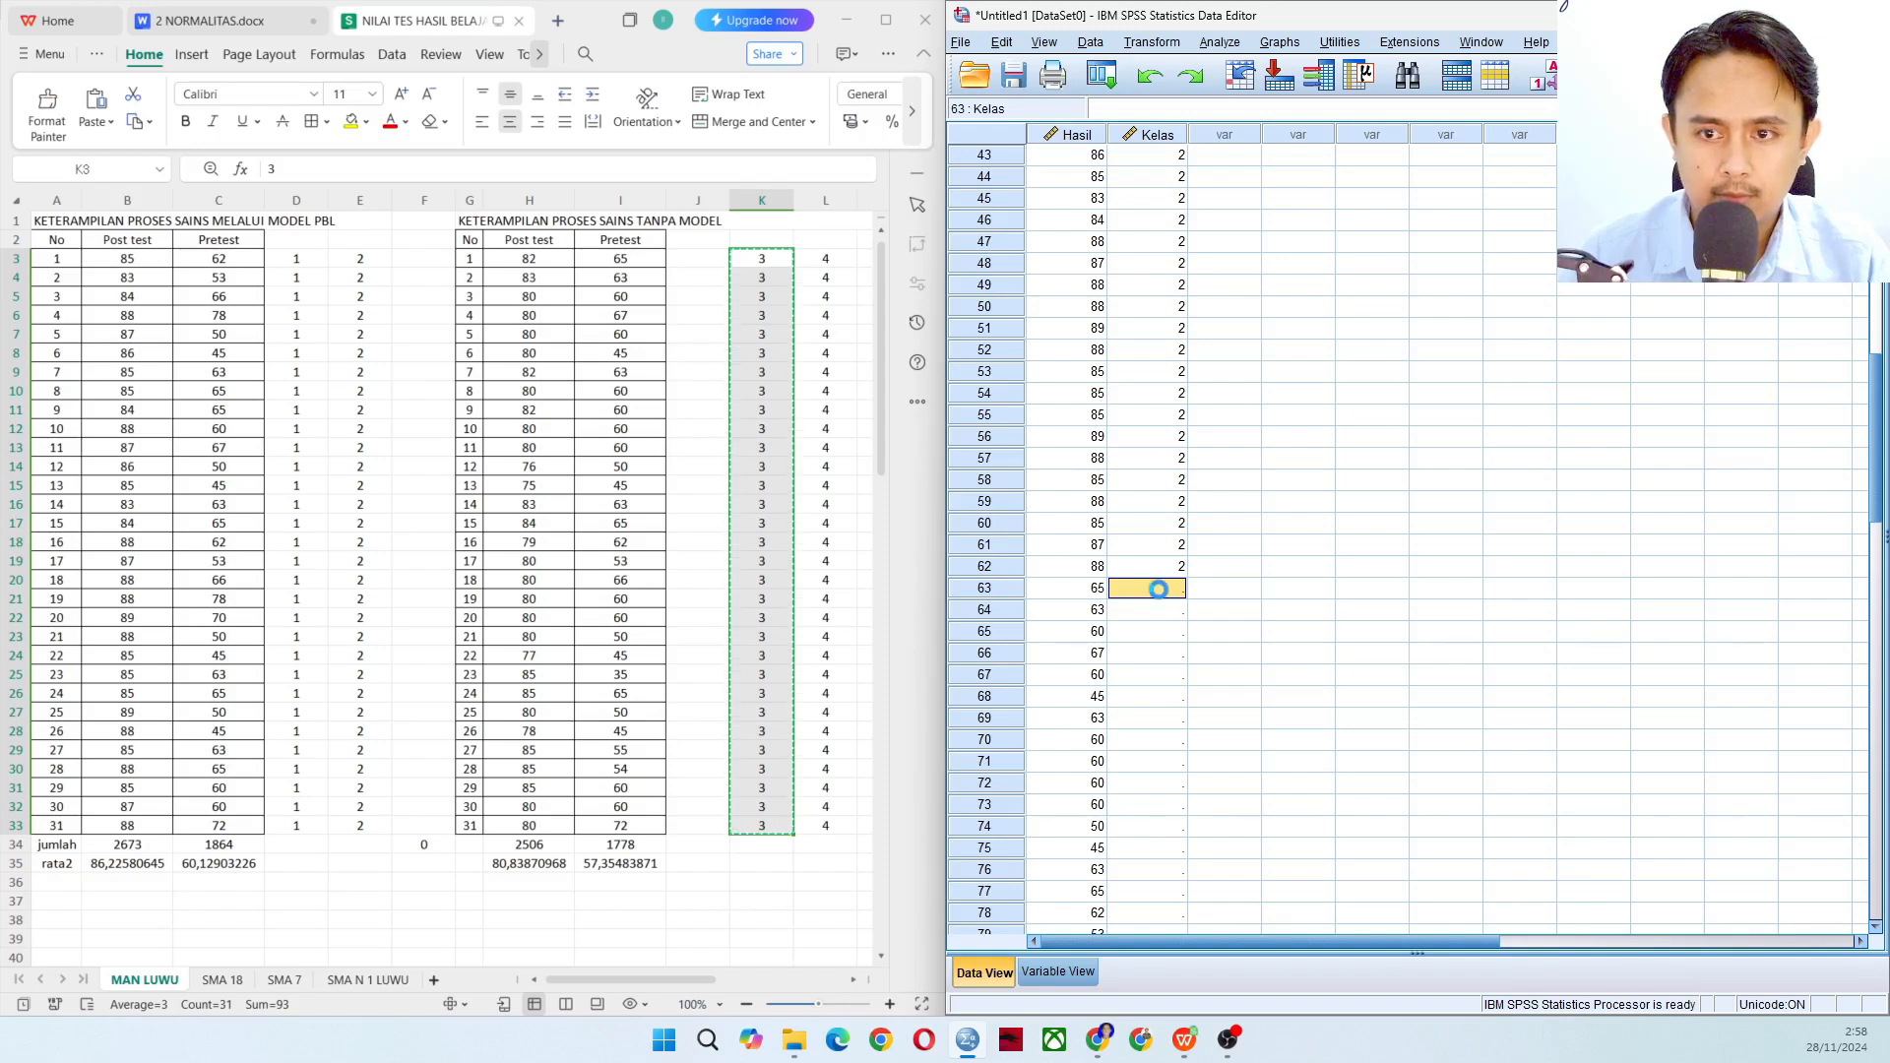
key(ctrl+v)
- Copy the non-PBL class post-test scores in H3:H33 of the workbook into the Hasil column starting at case 94
click(534, 259)
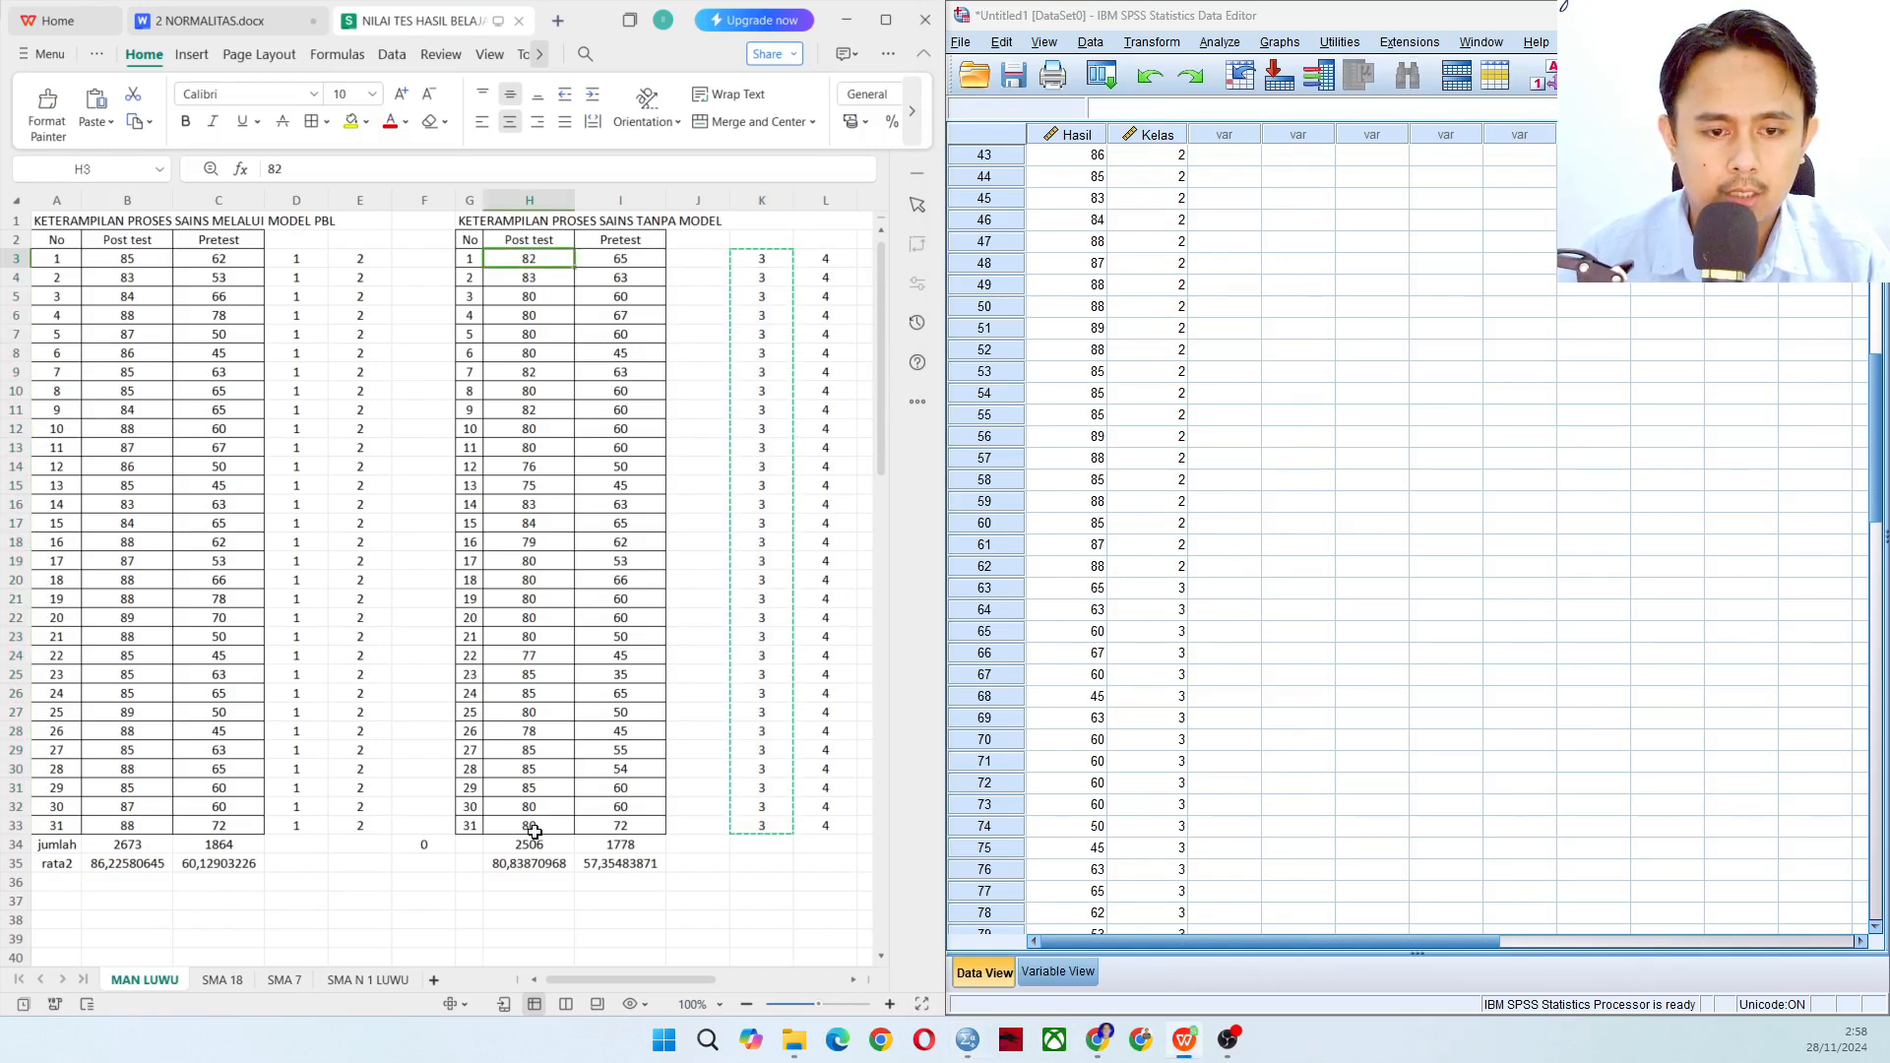
shift+click(535, 832)
key(ctrl+c)
scroll(1154, 544, down, 10)
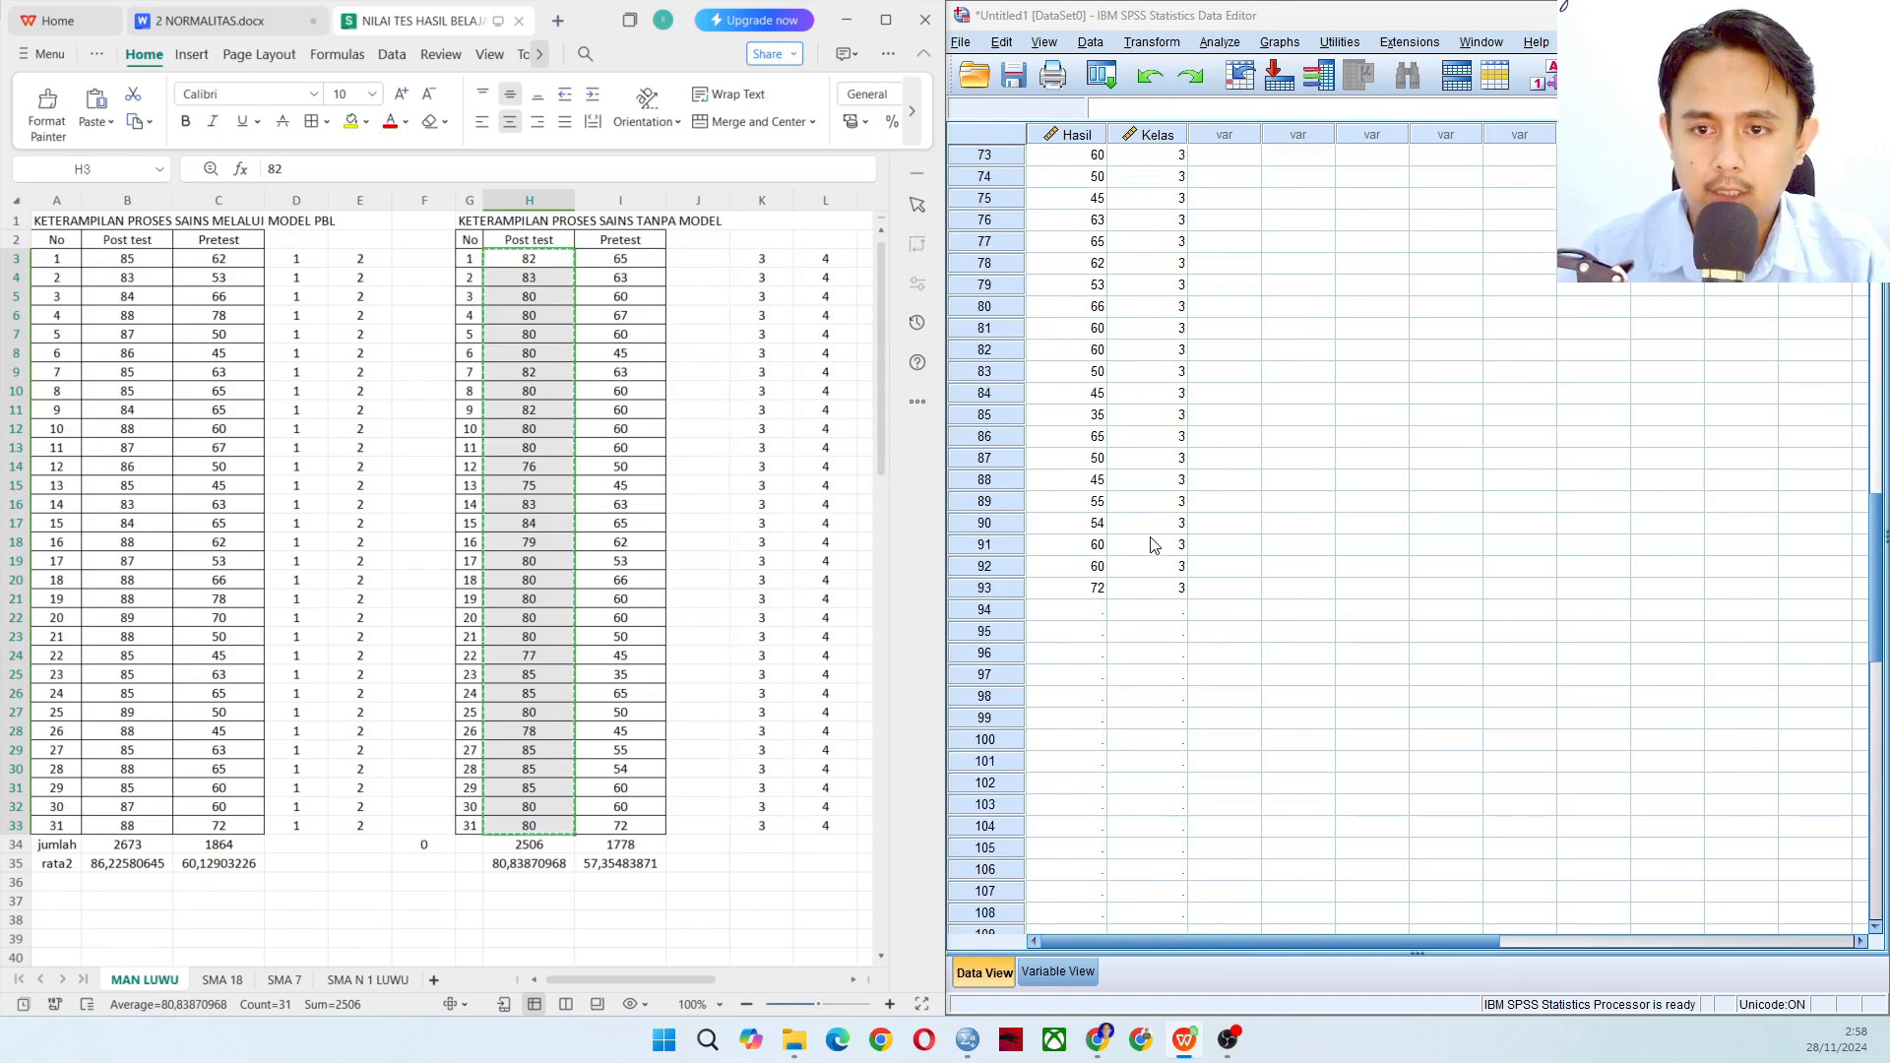
click(1072, 612)
key(ctrl+v)
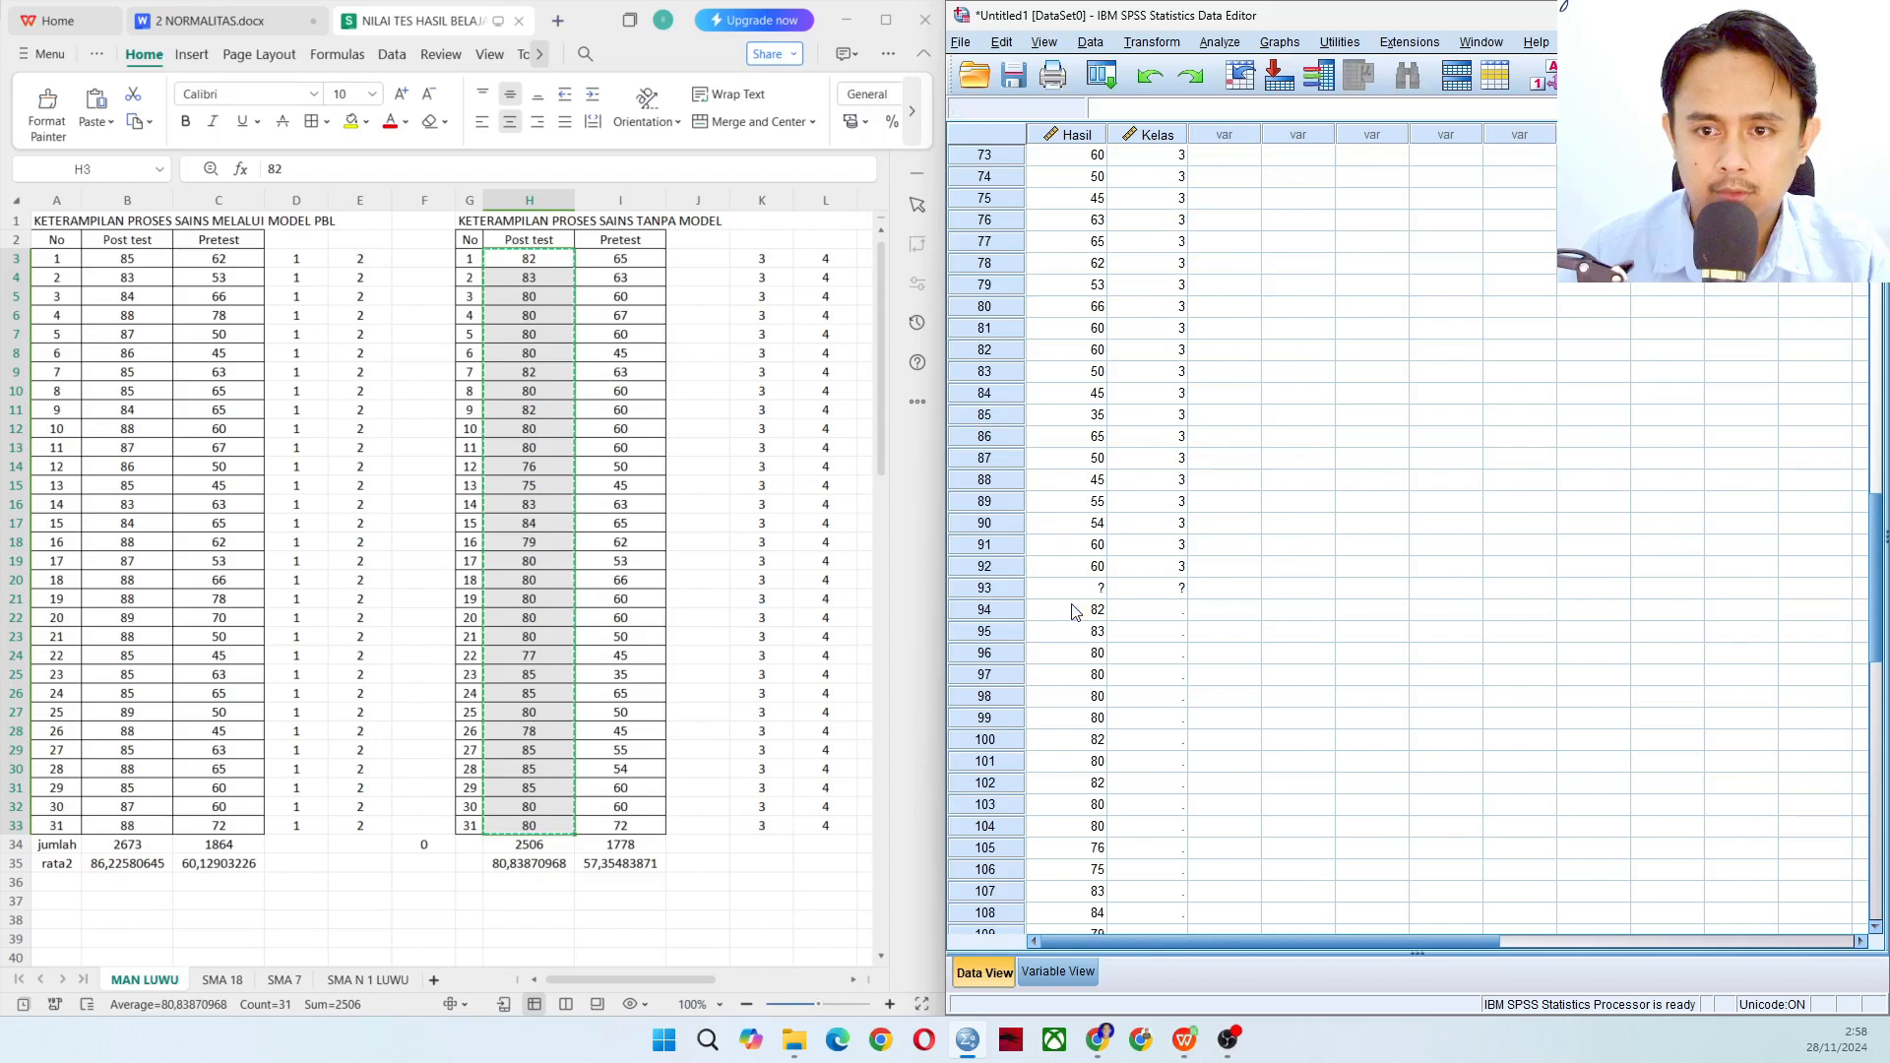
- Copy the class codes 4 in L3:L33 of the workbook into the Kelas column starting at case 94
click(822, 259)
shift+click(827, 827)
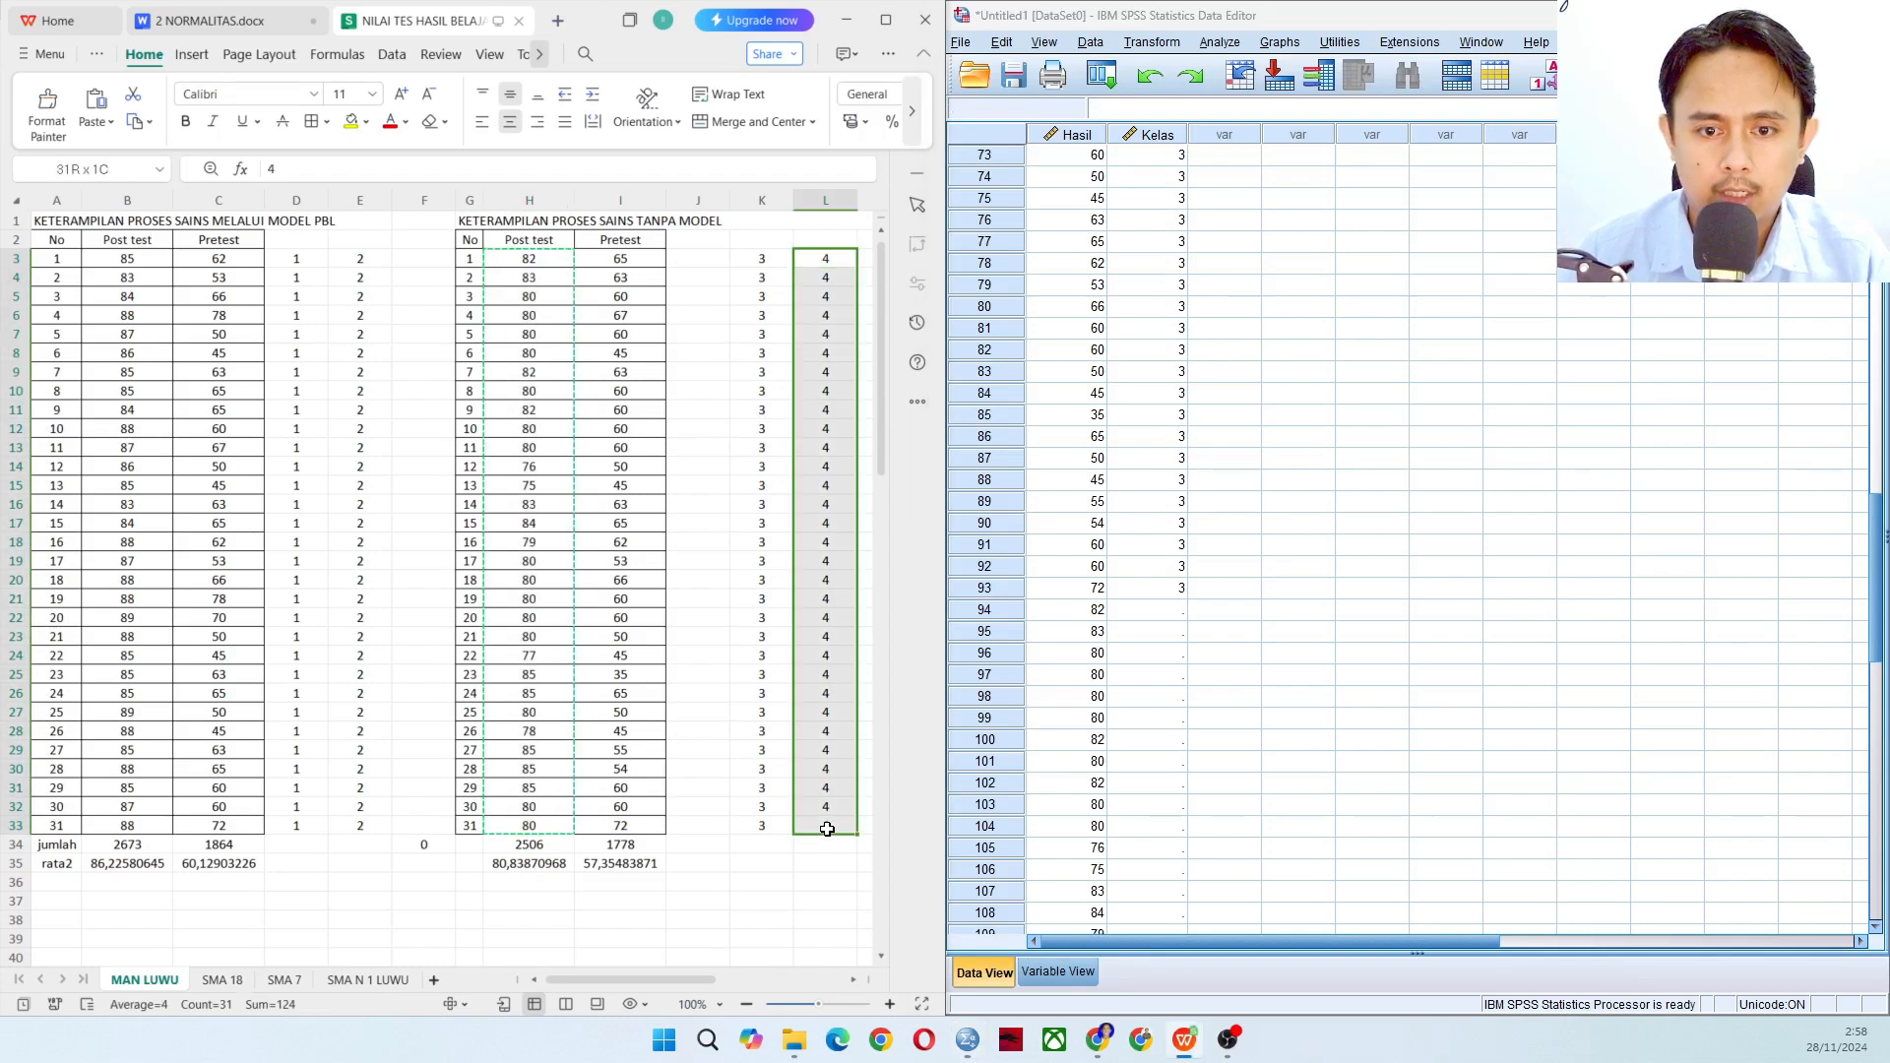
key(ctrl+c)
click(1164, 614)
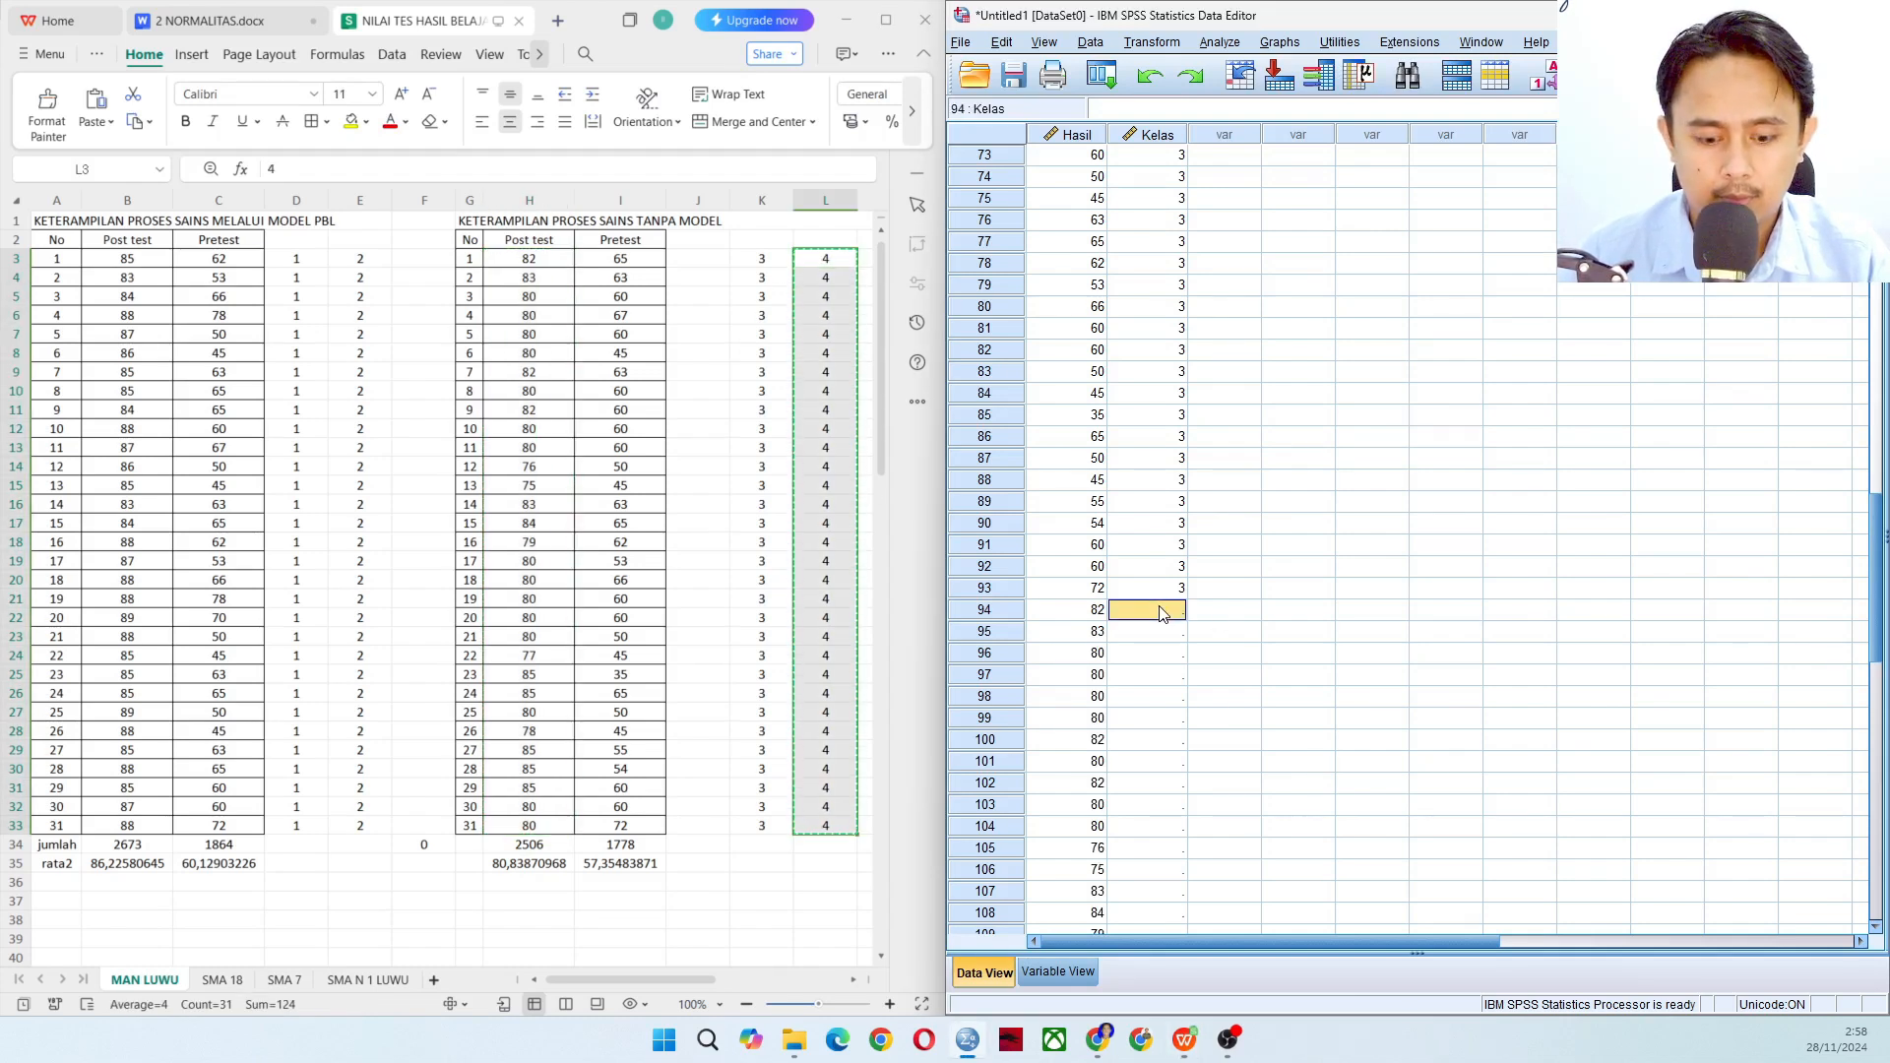
key(ctrl+v)
scroll(1120, 482, down, 10)
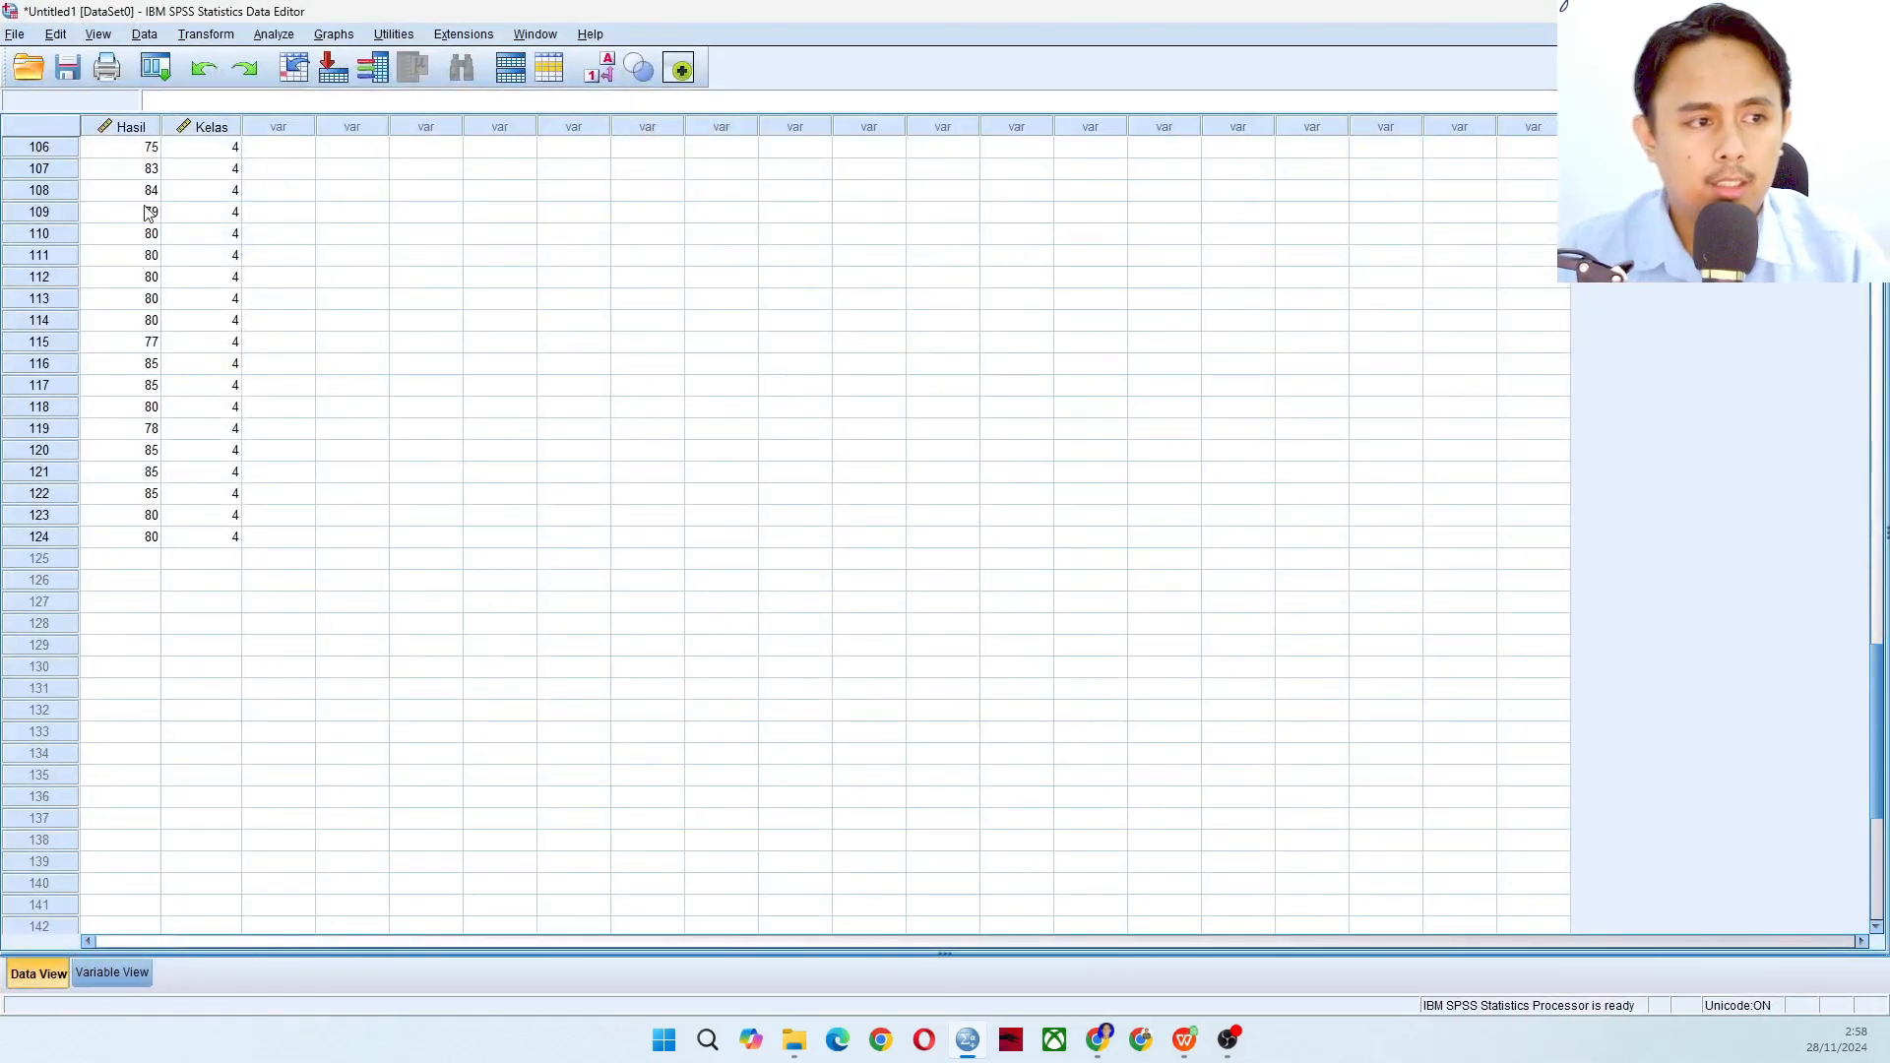
- Set up an Explore analysis with Hasil Proses Sains as the dependent variable and Kelas as the factor
scroll(354, 325, up, 20)
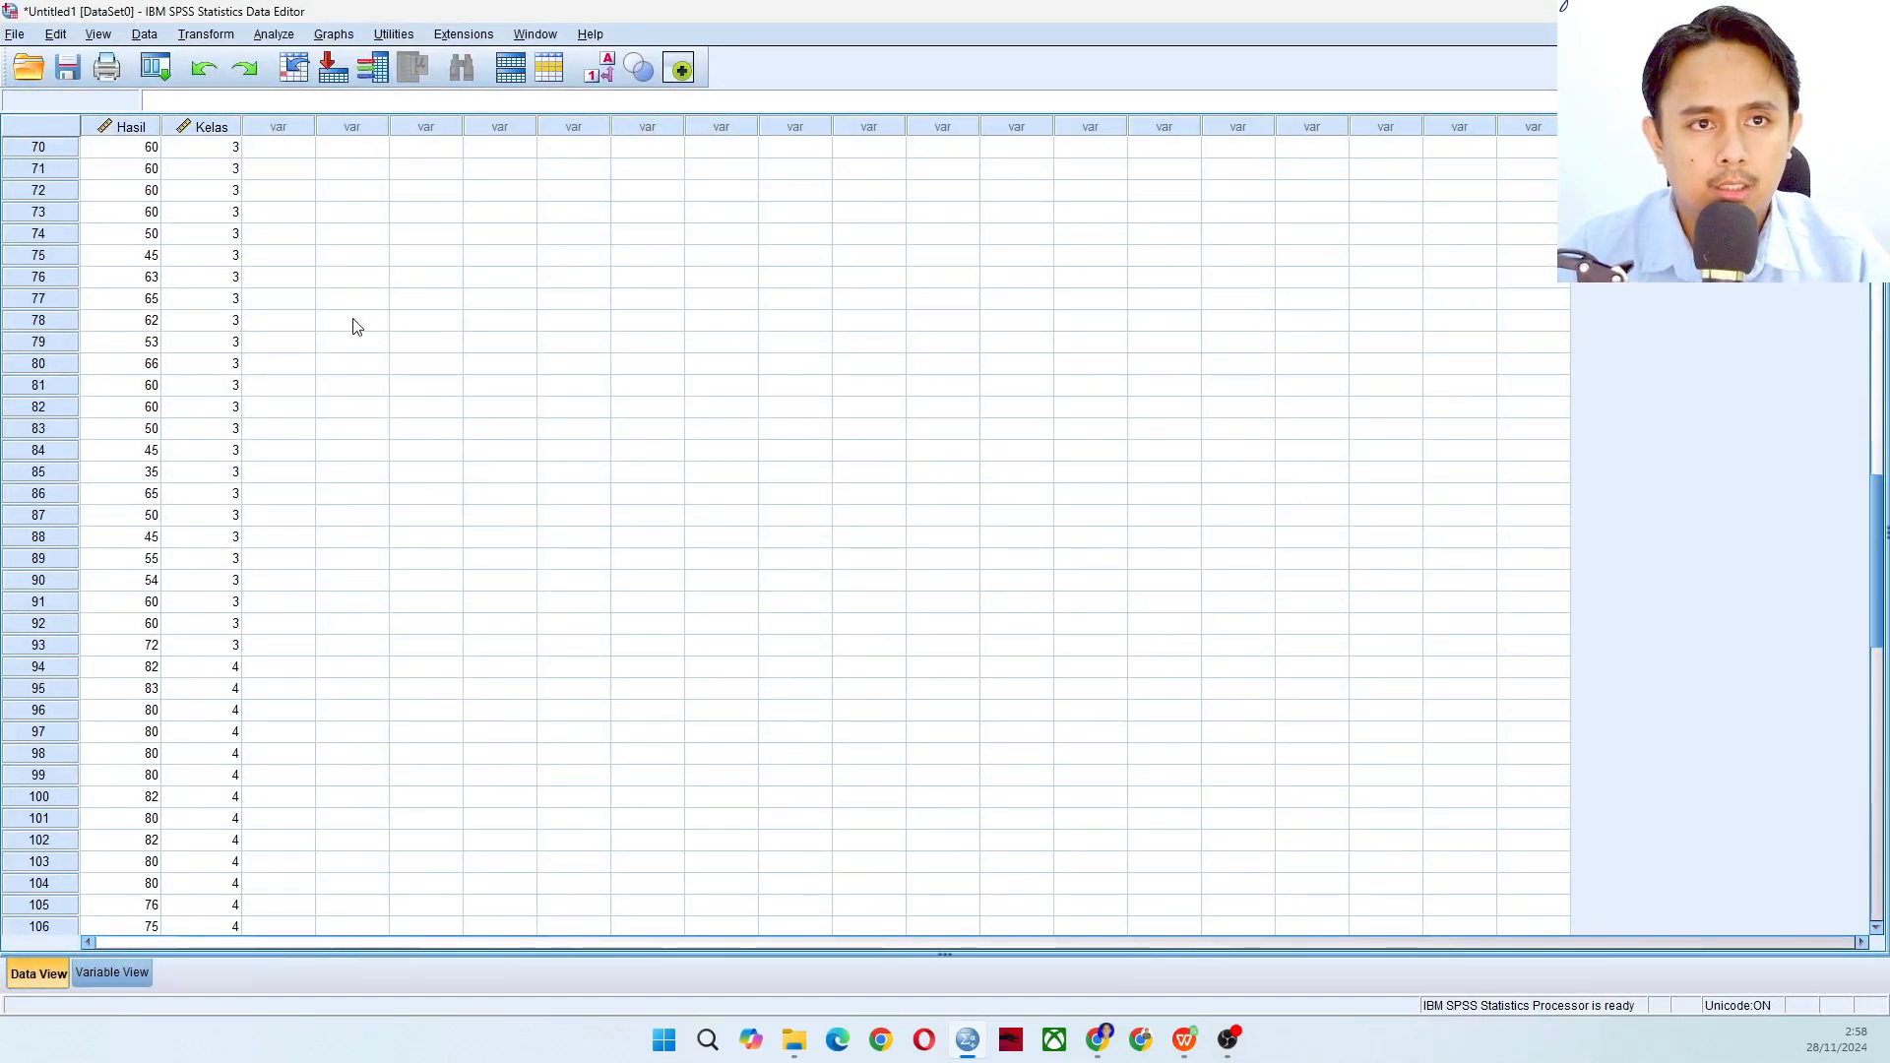
scroll(295, 317, up, 14)
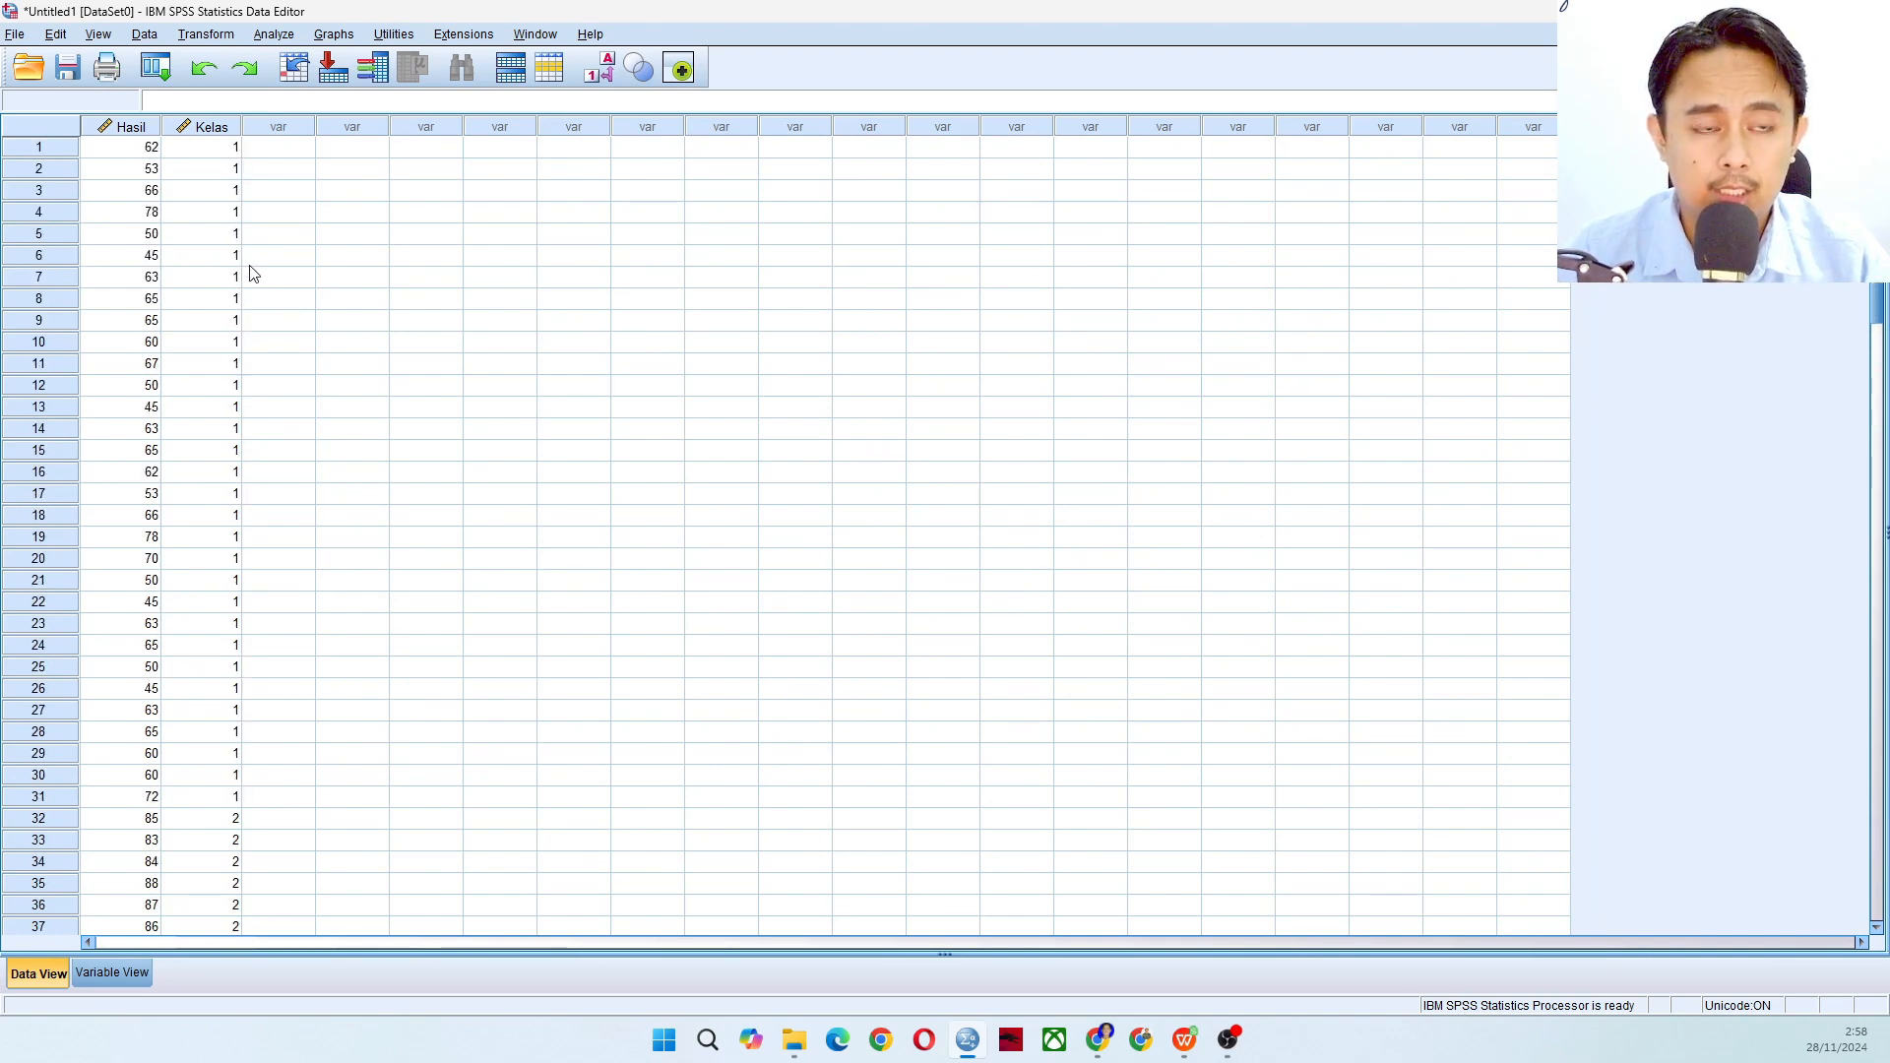
click(269, 36)
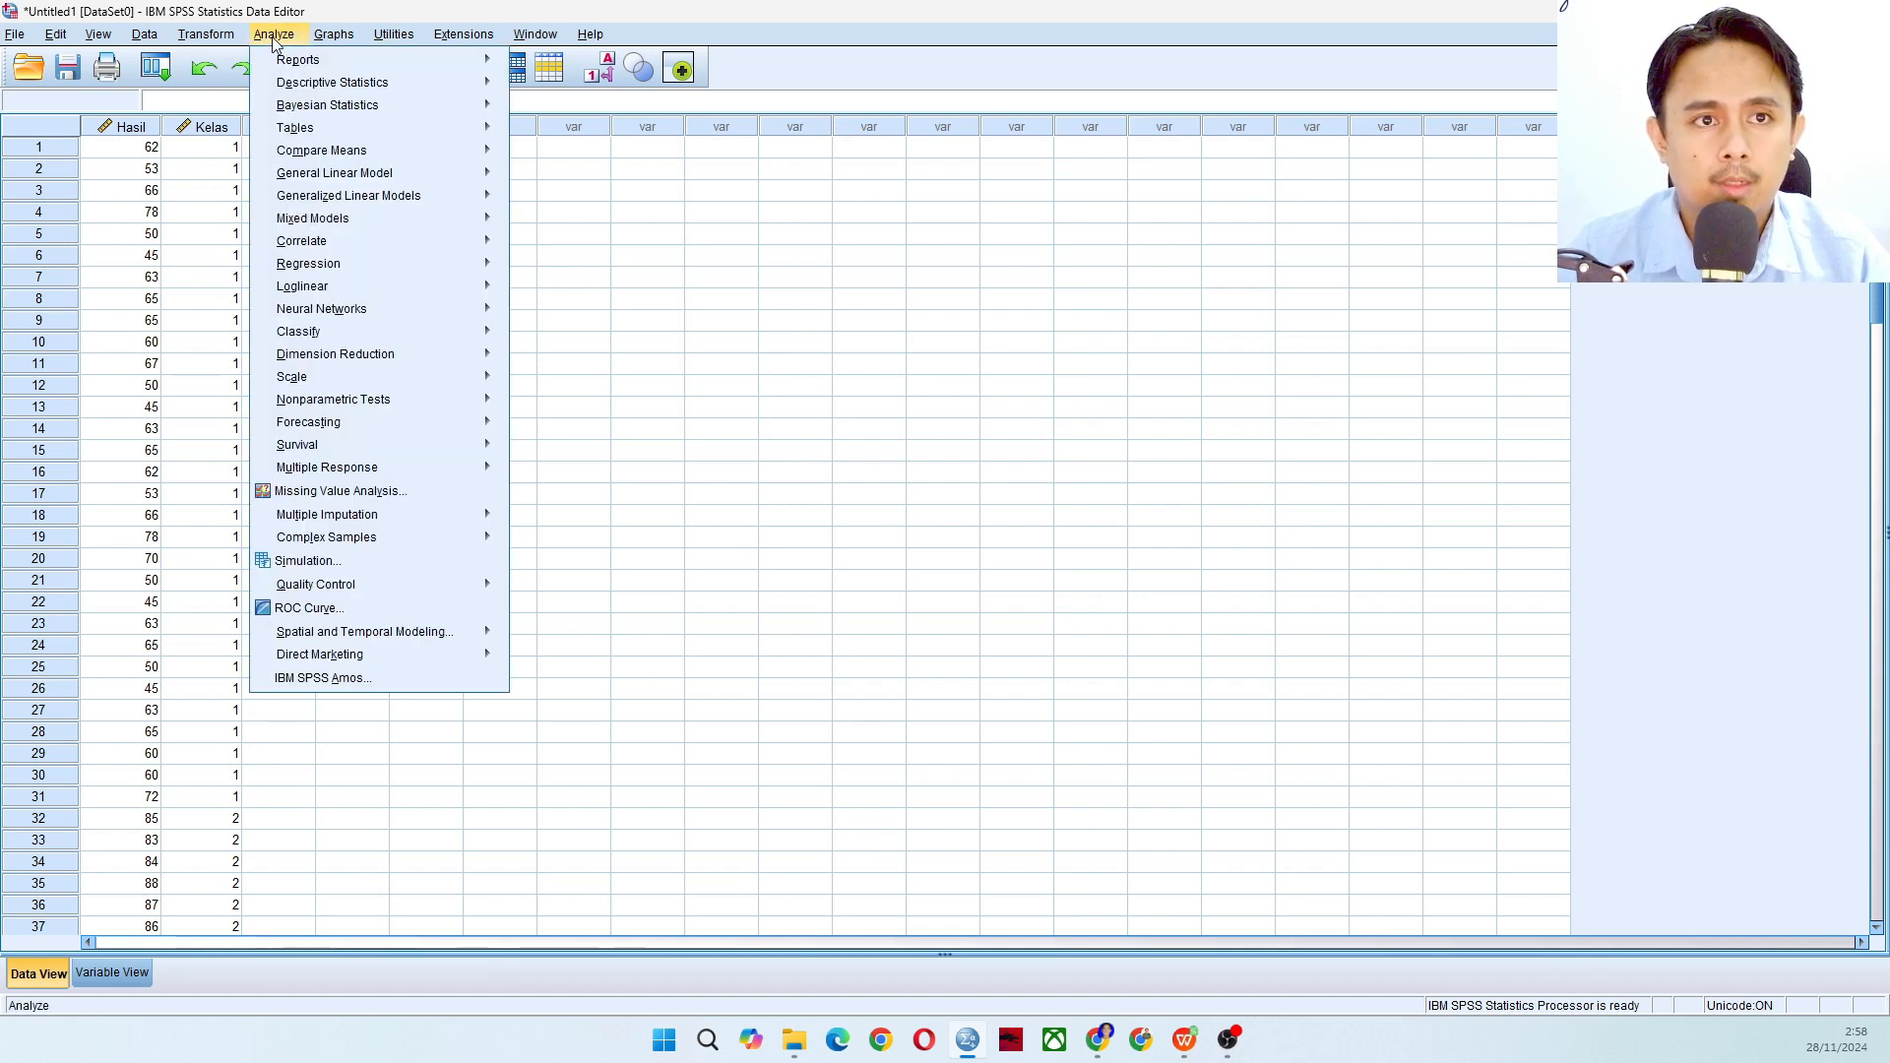
mouse_move(320, 86)
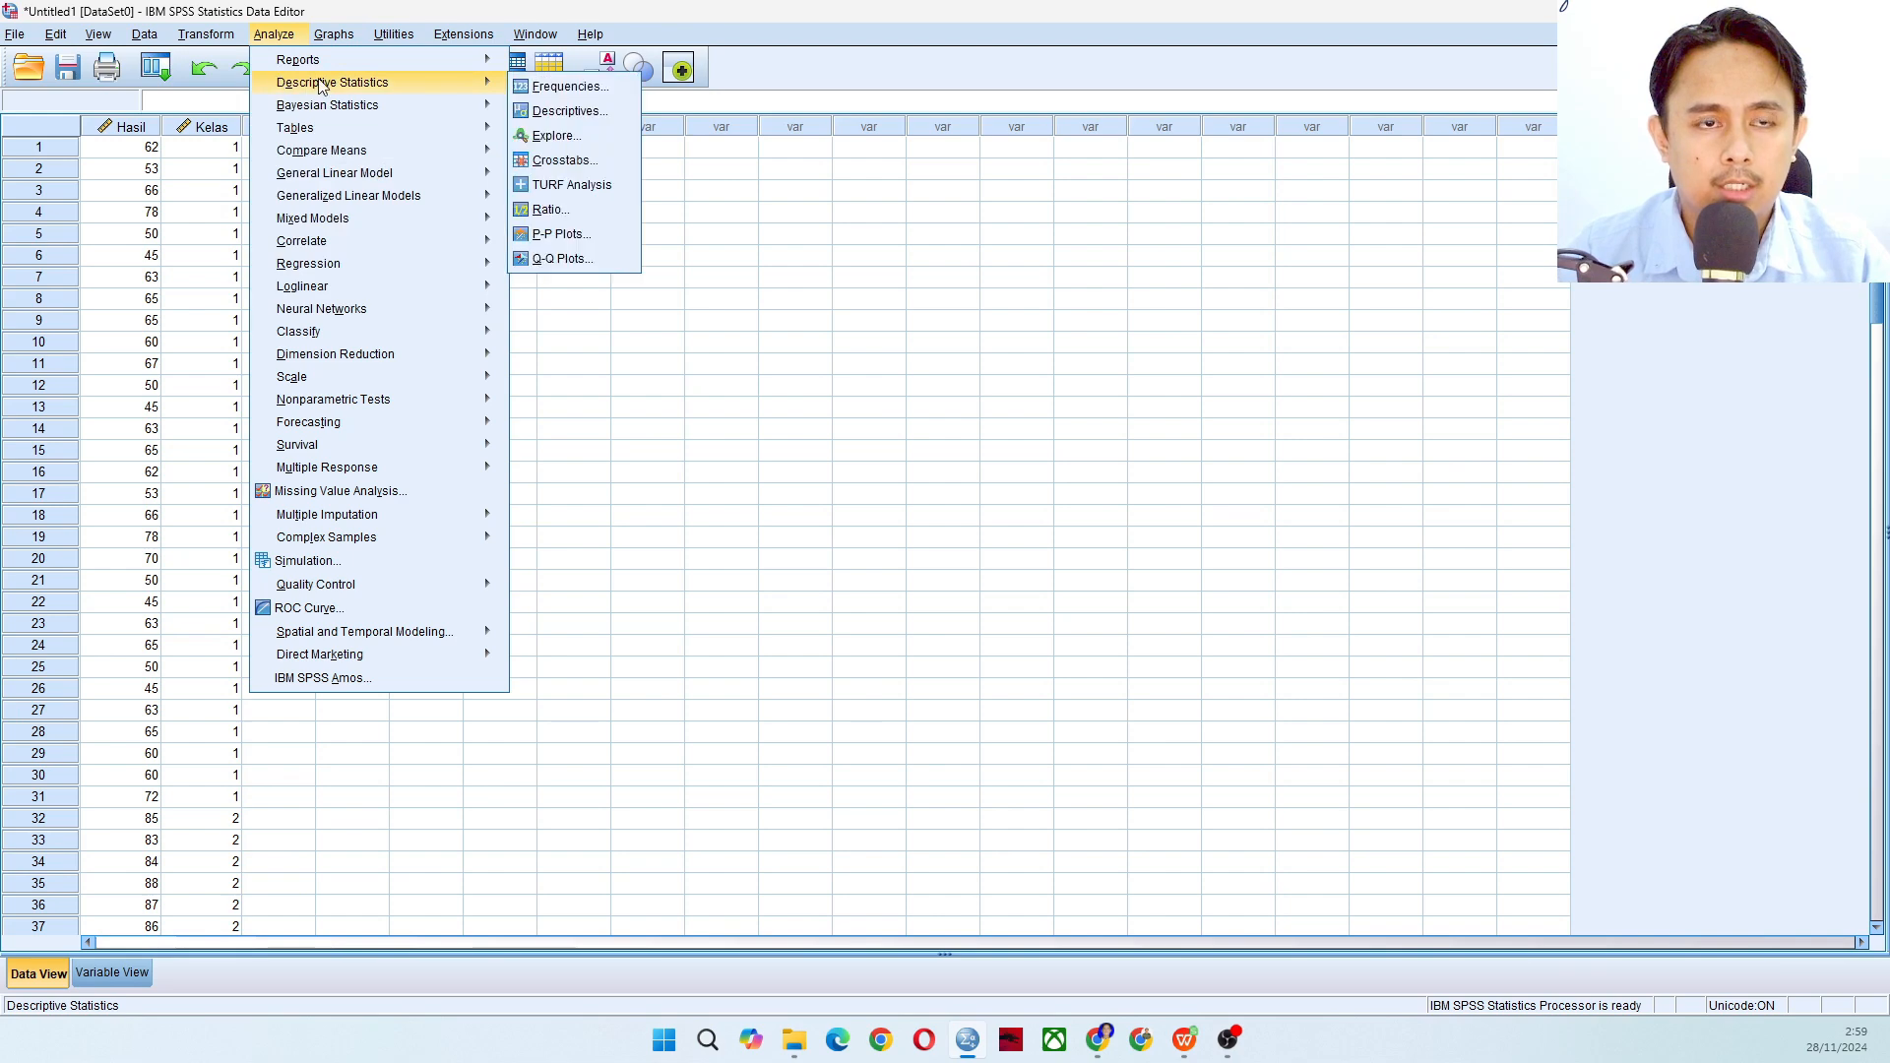
click(575, 143)
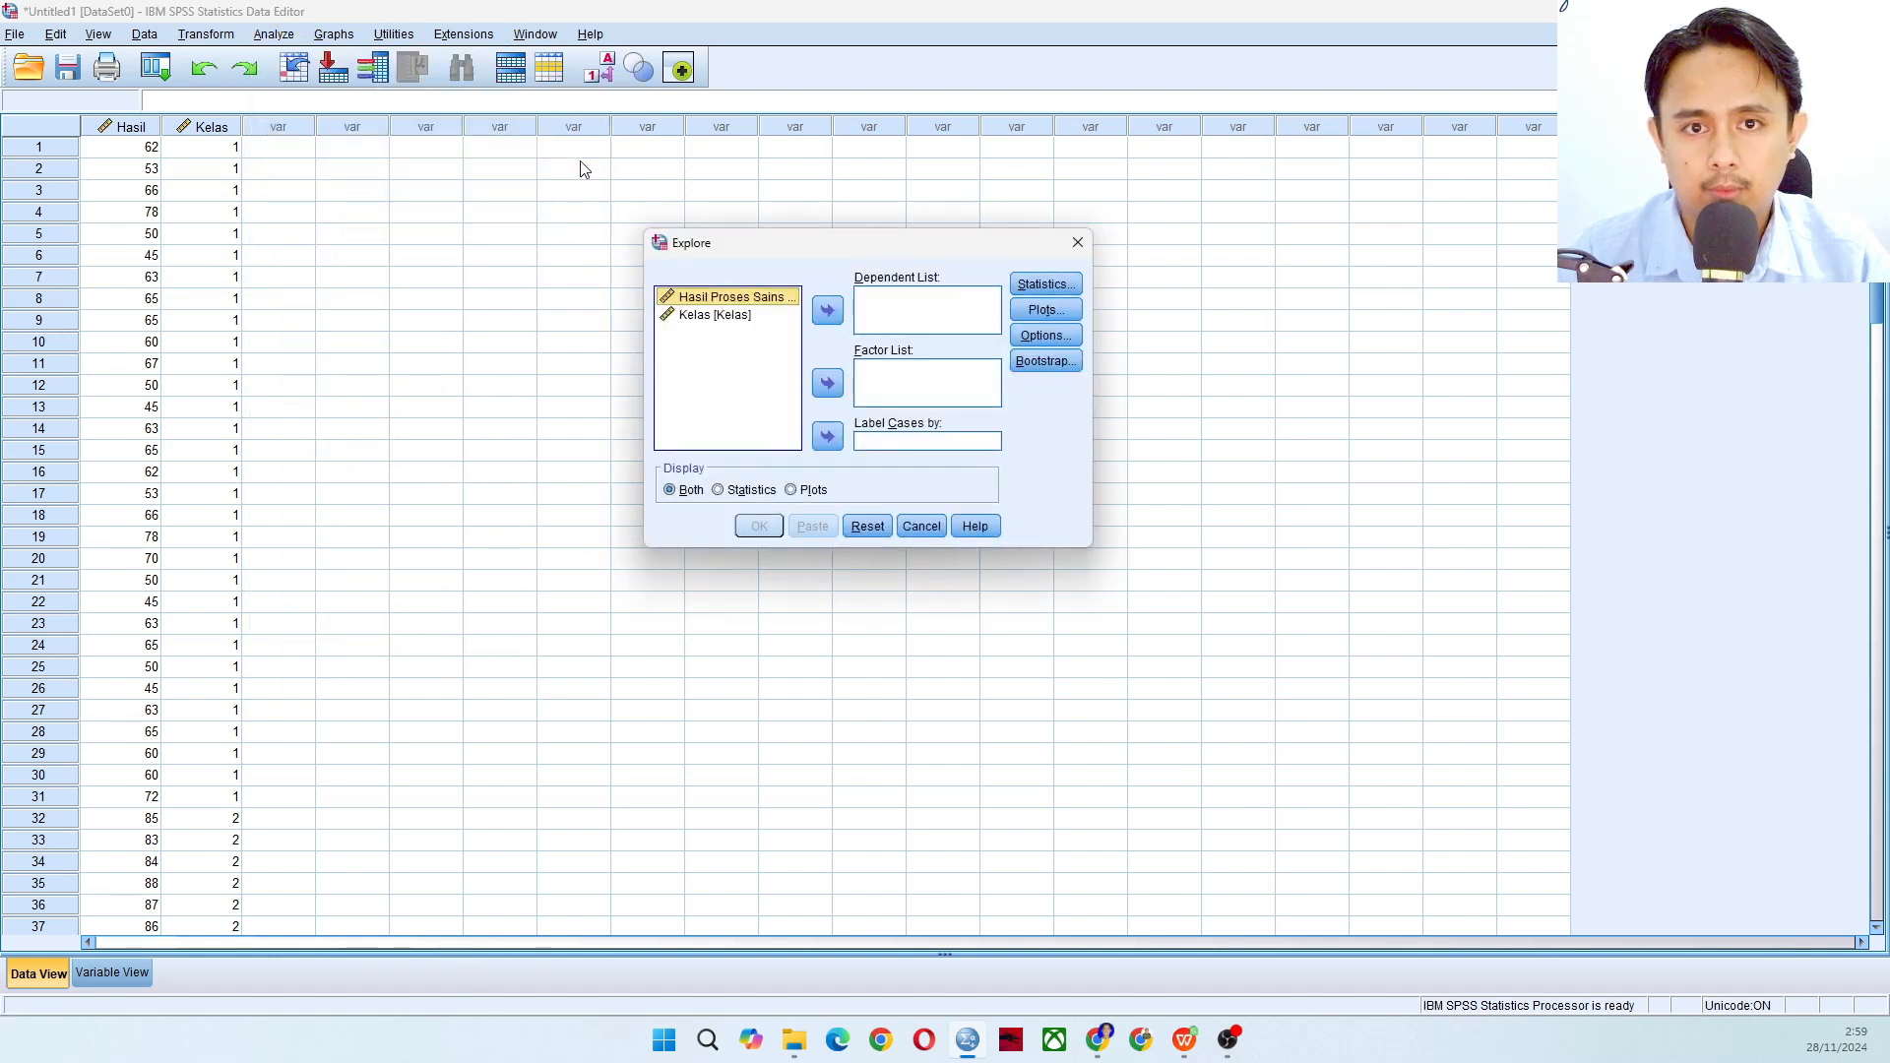
click(828, 310)
click(734, 316)
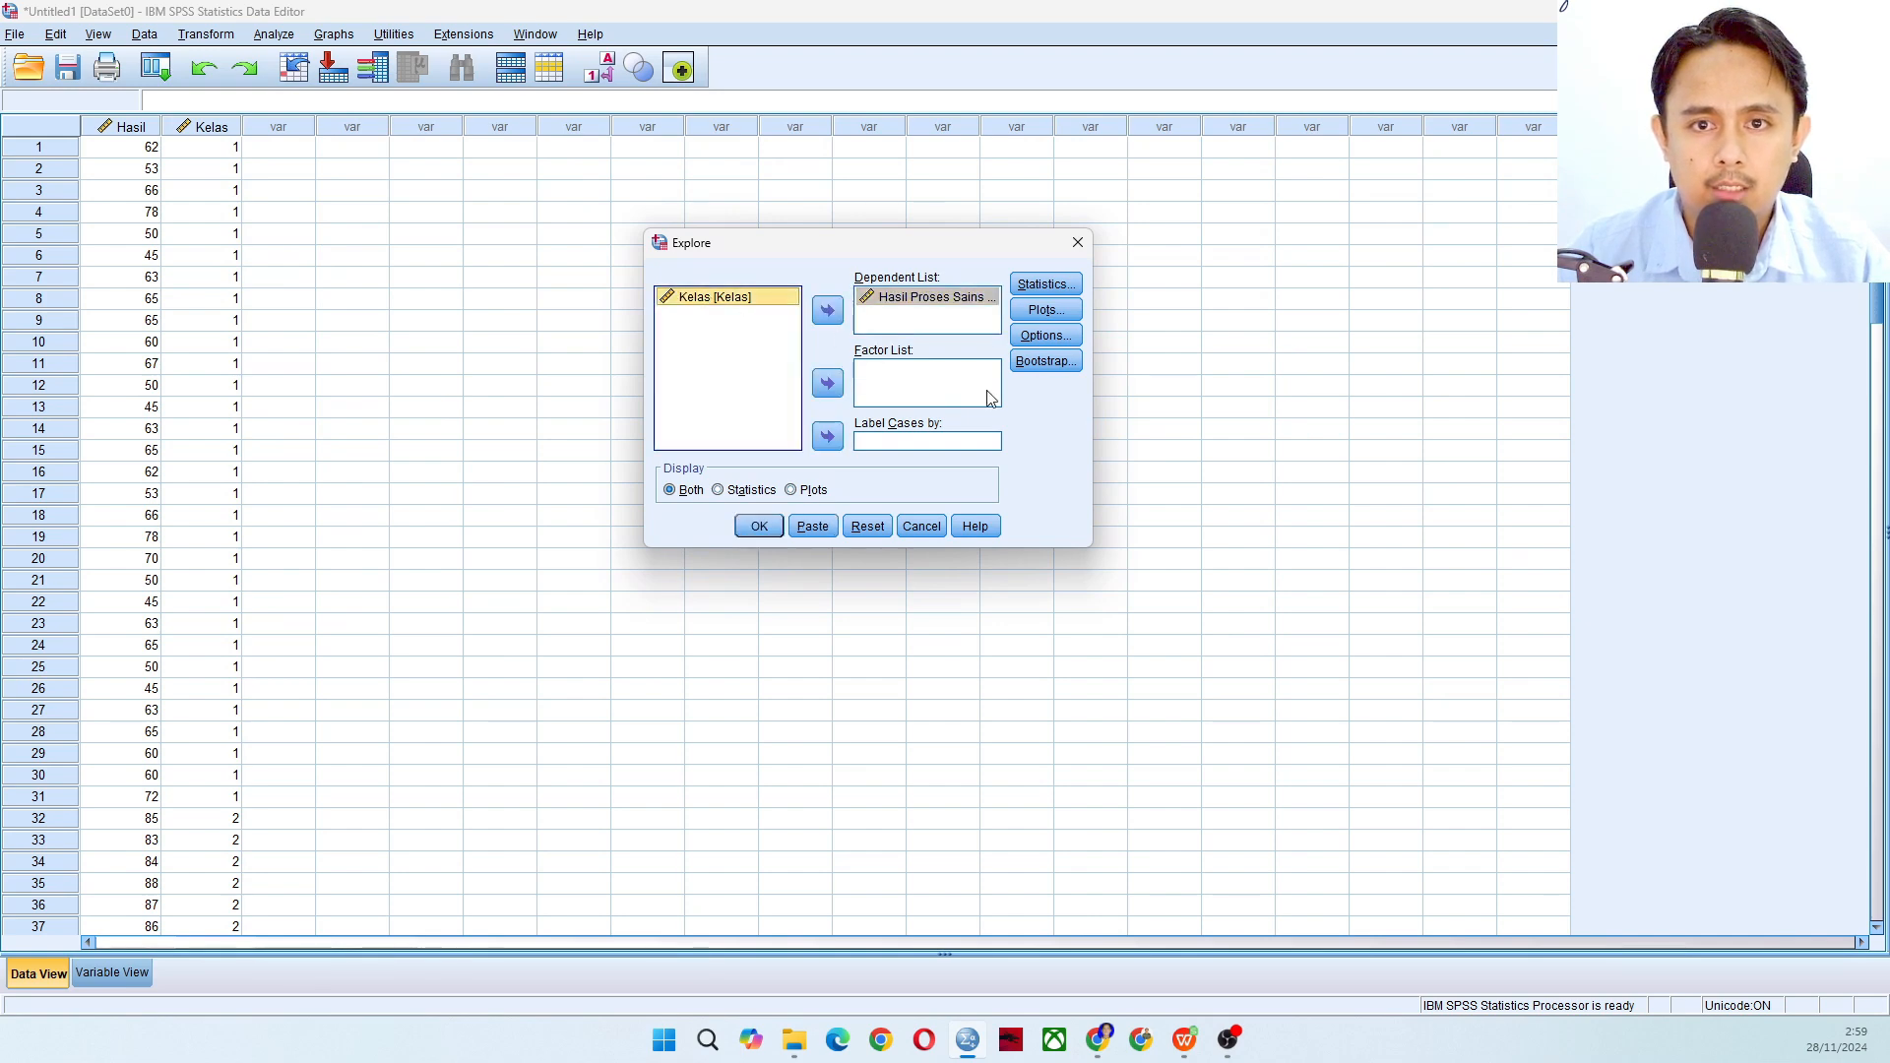
click(827, 384)
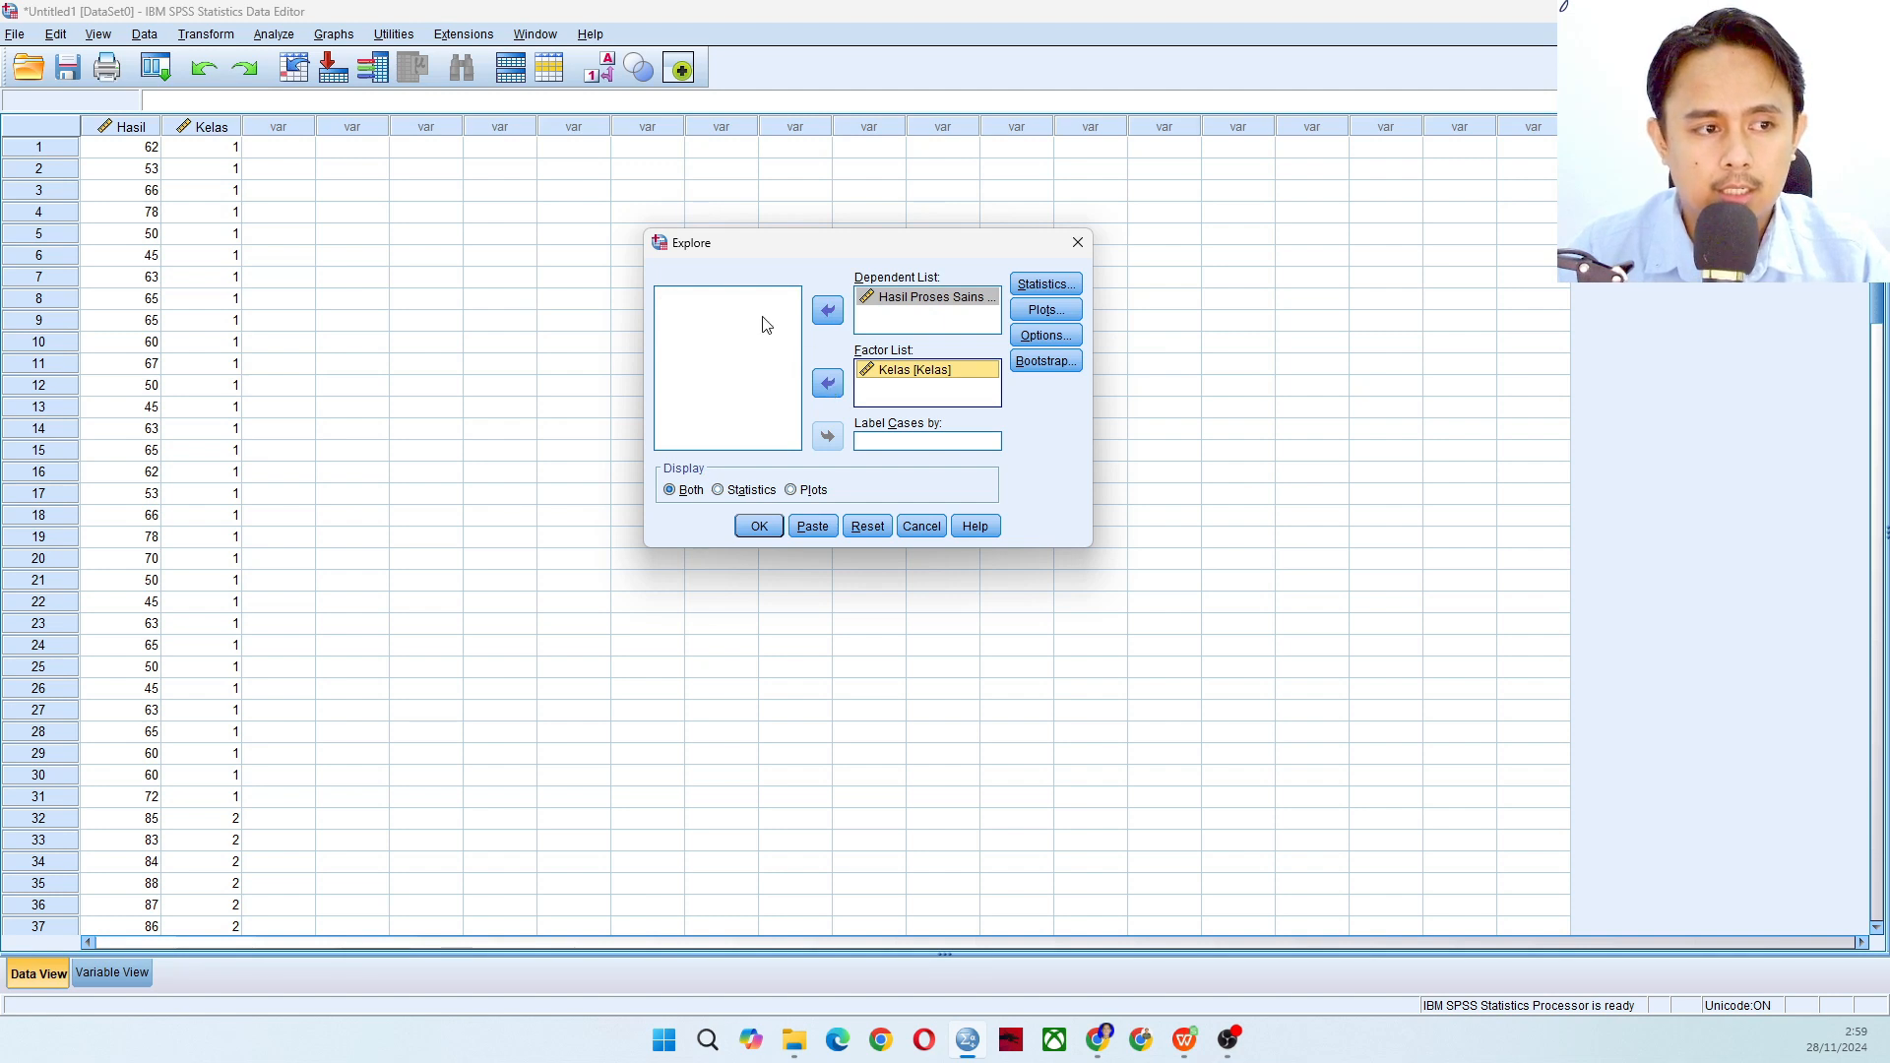
- Include normality plots with tests and stem-and-leaf plots but no histogram in the Explore plots, and run the analysis
click(1046, 310)
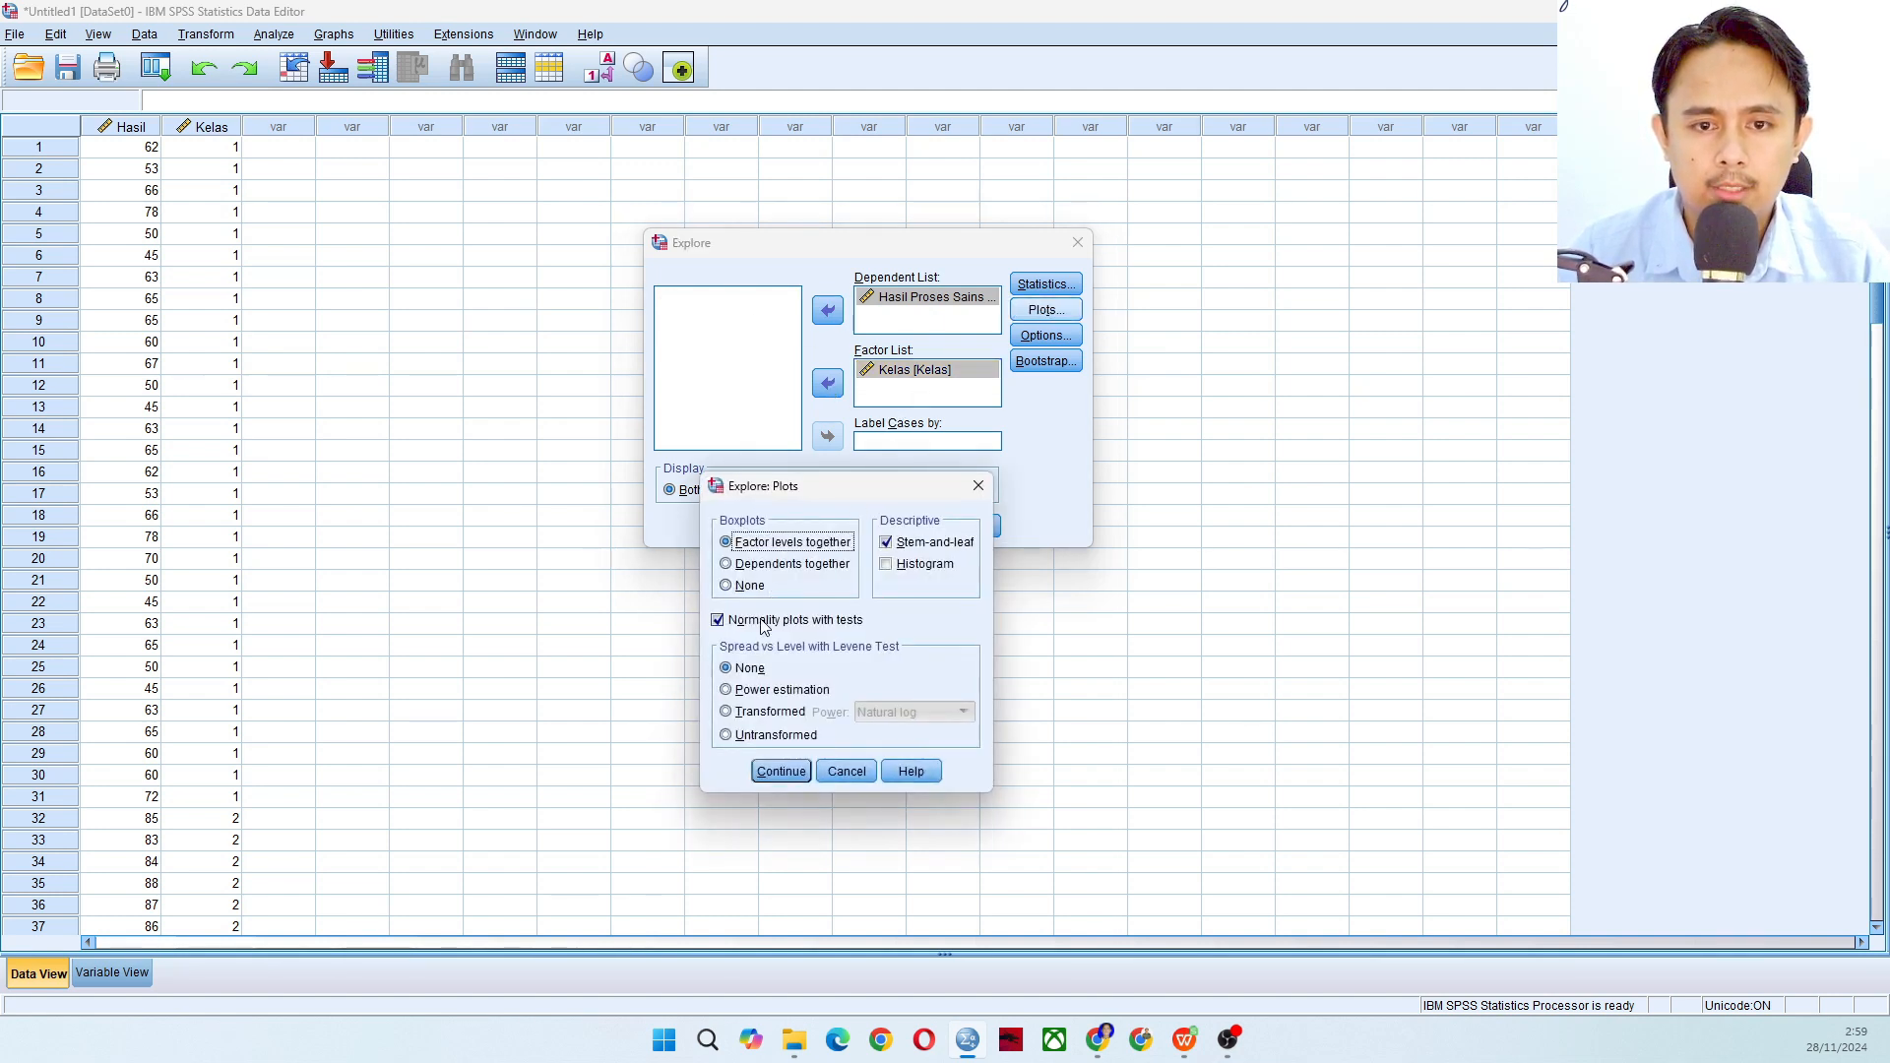
click(718, 622)
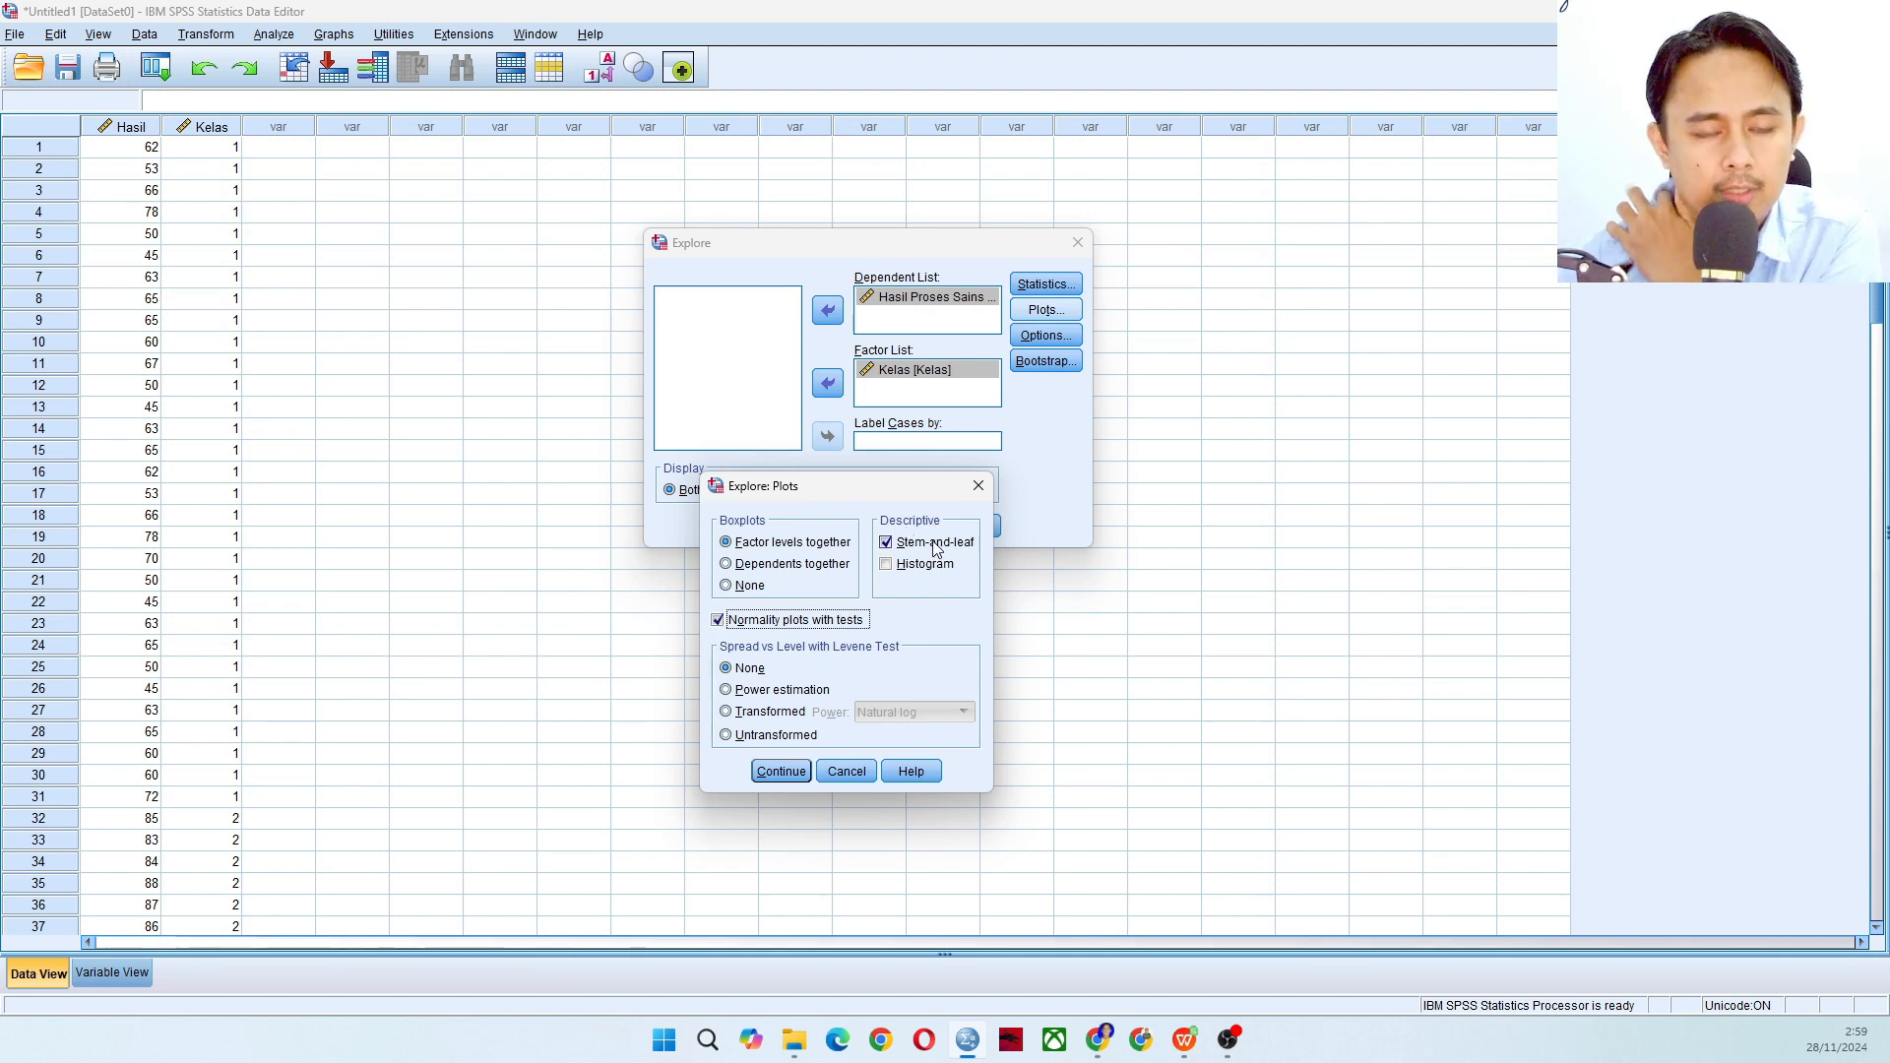
click(890, 567)
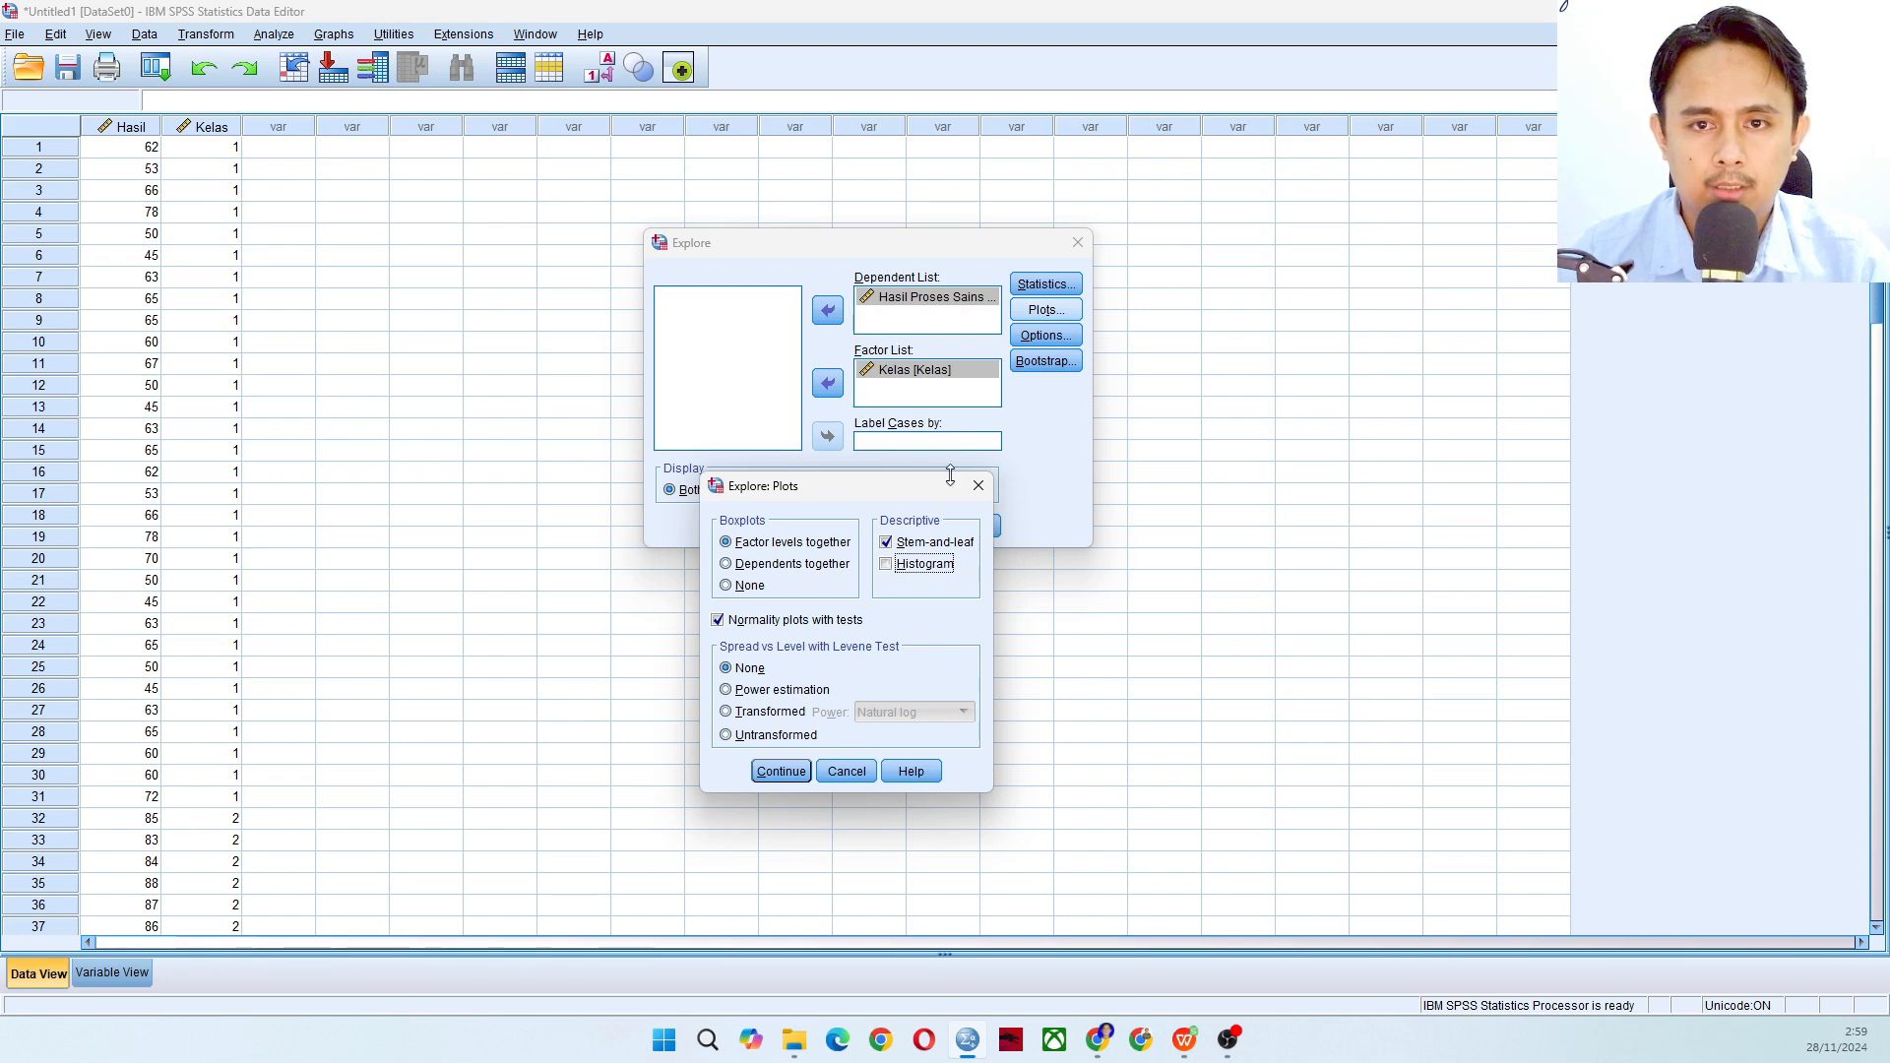
click(783, 772)
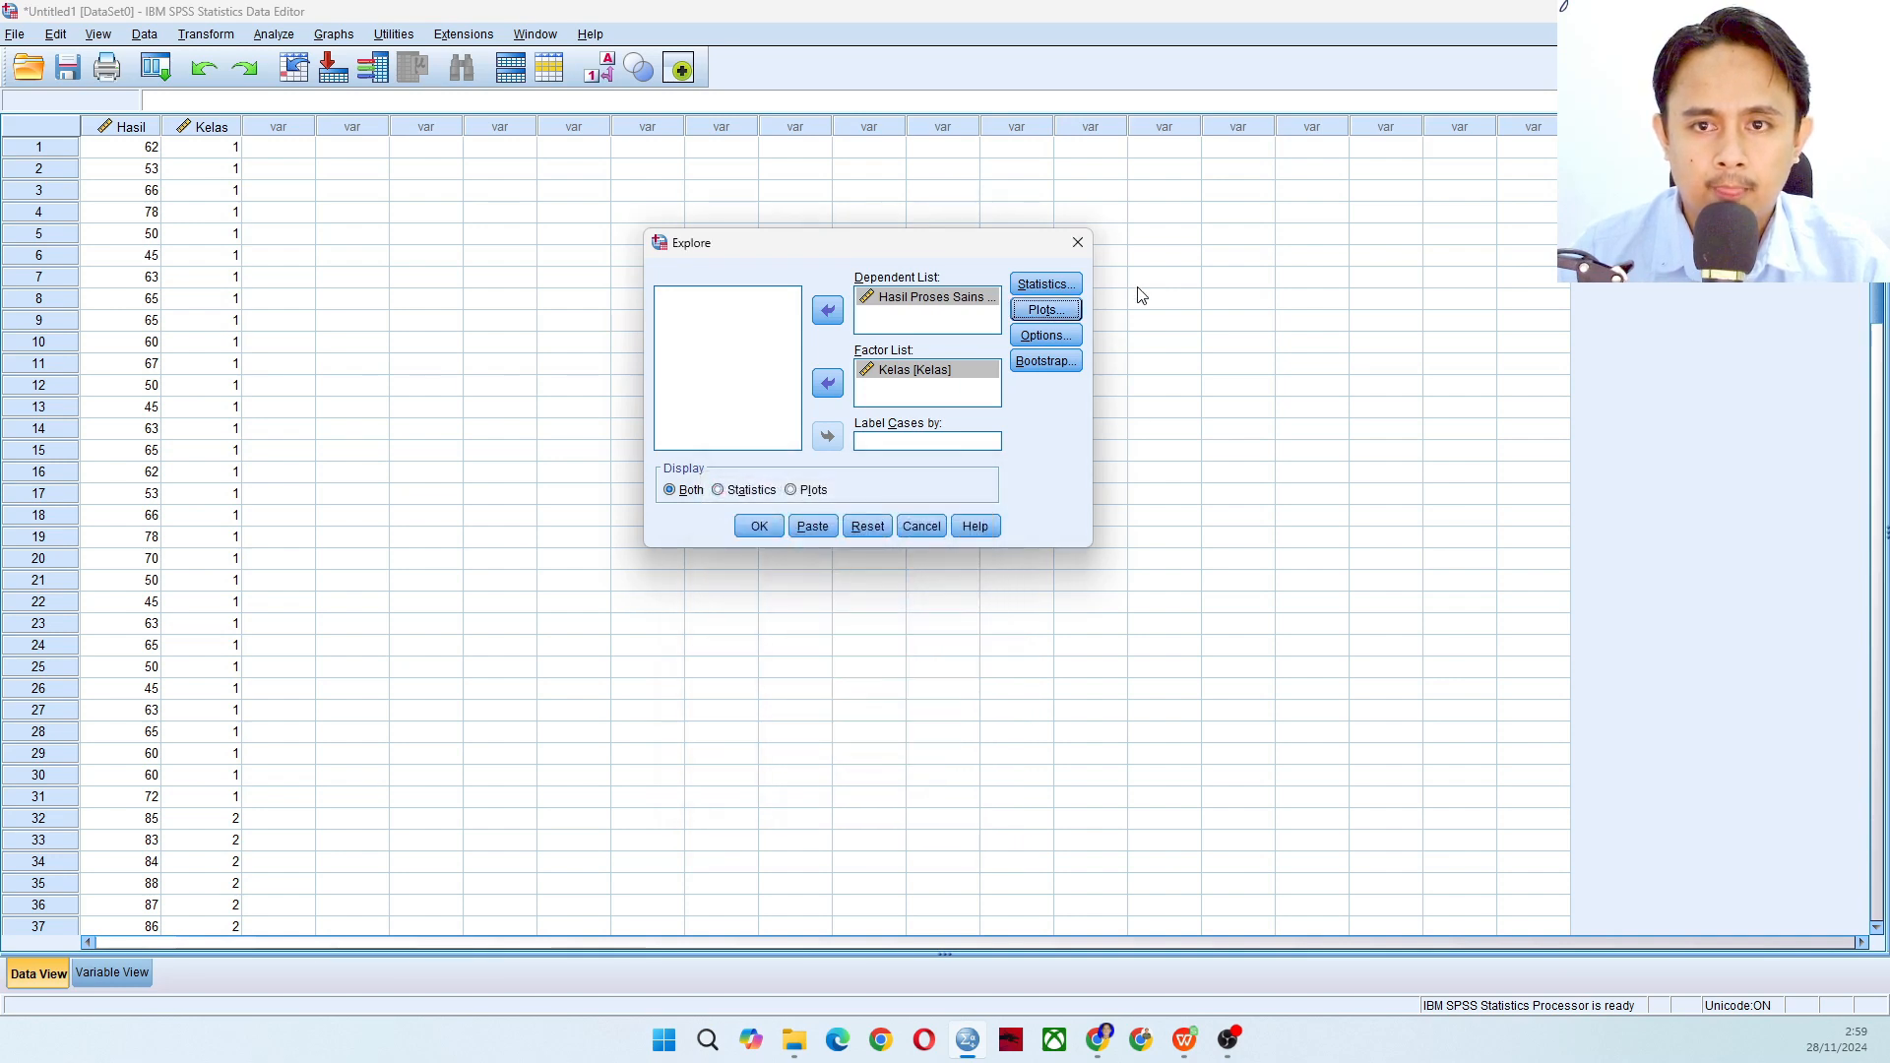
click(759, 527)
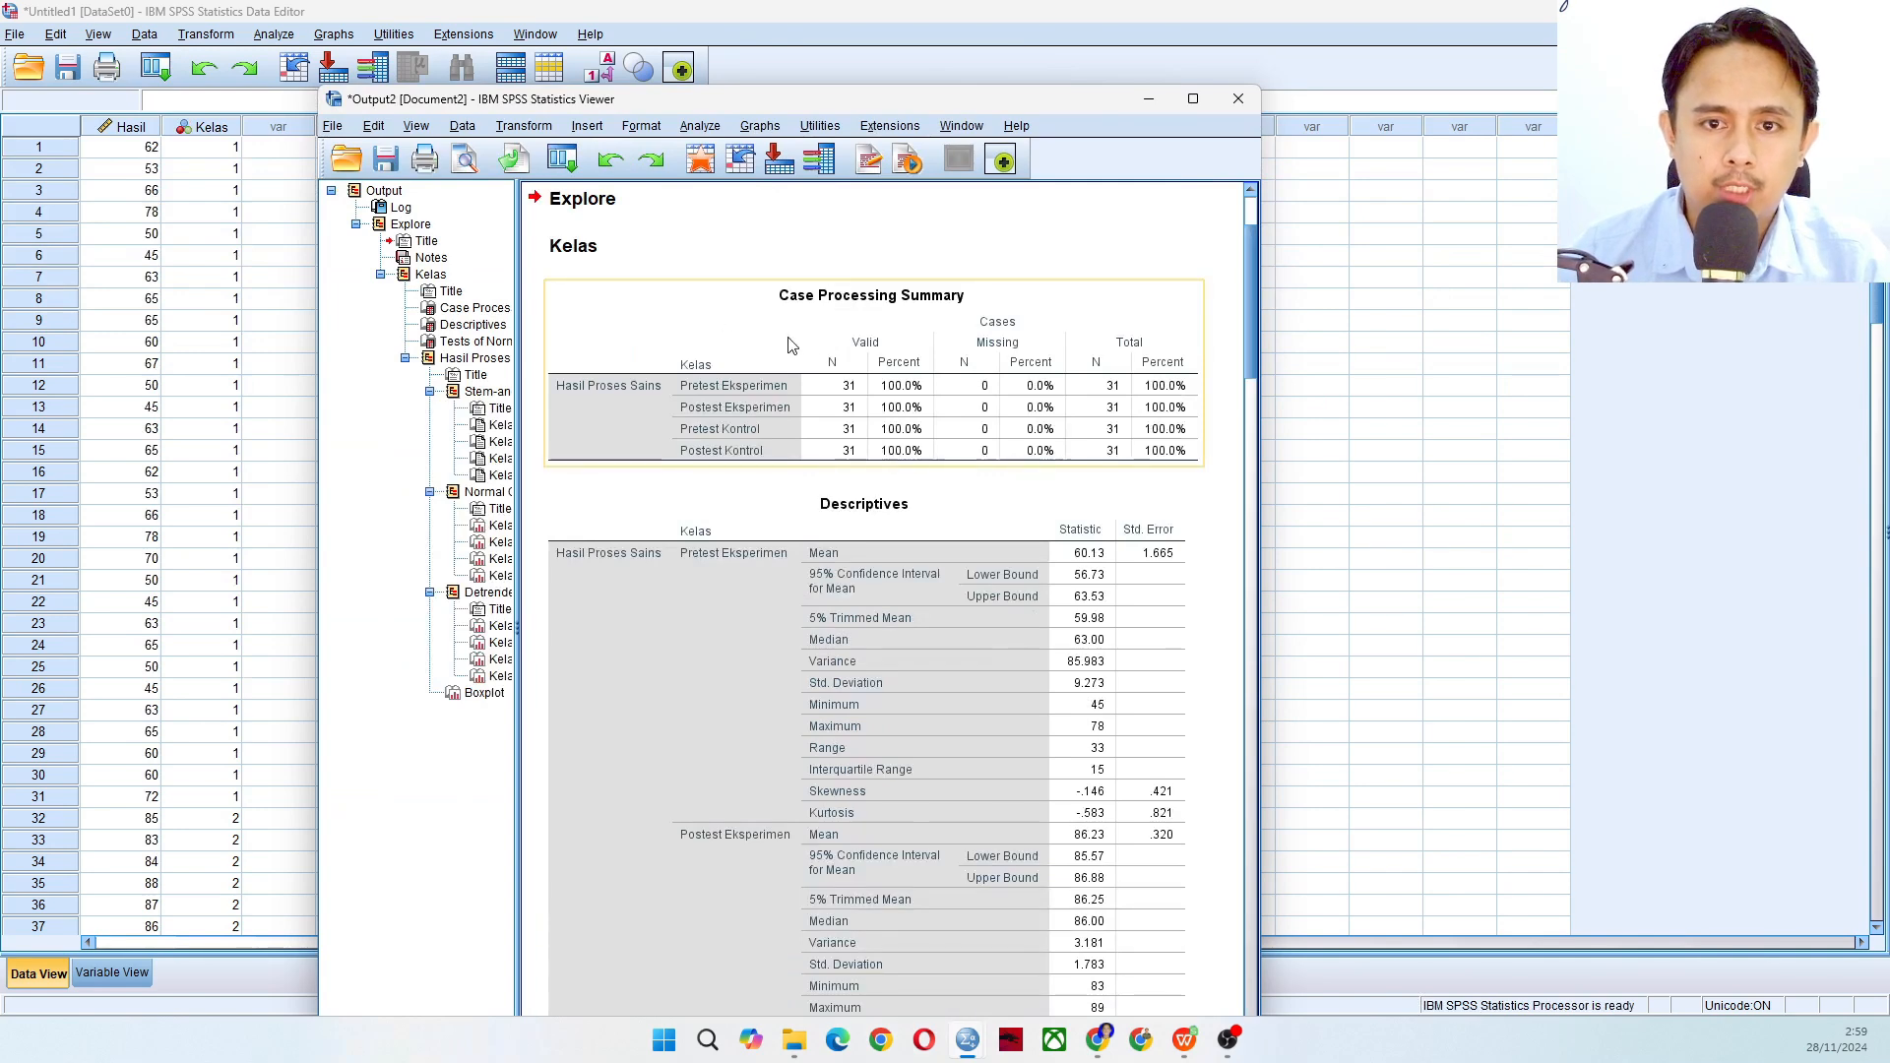
- Select the Tests of Normality table in the output and arrange the output window side by side with the workbook window
click(1193, 98)
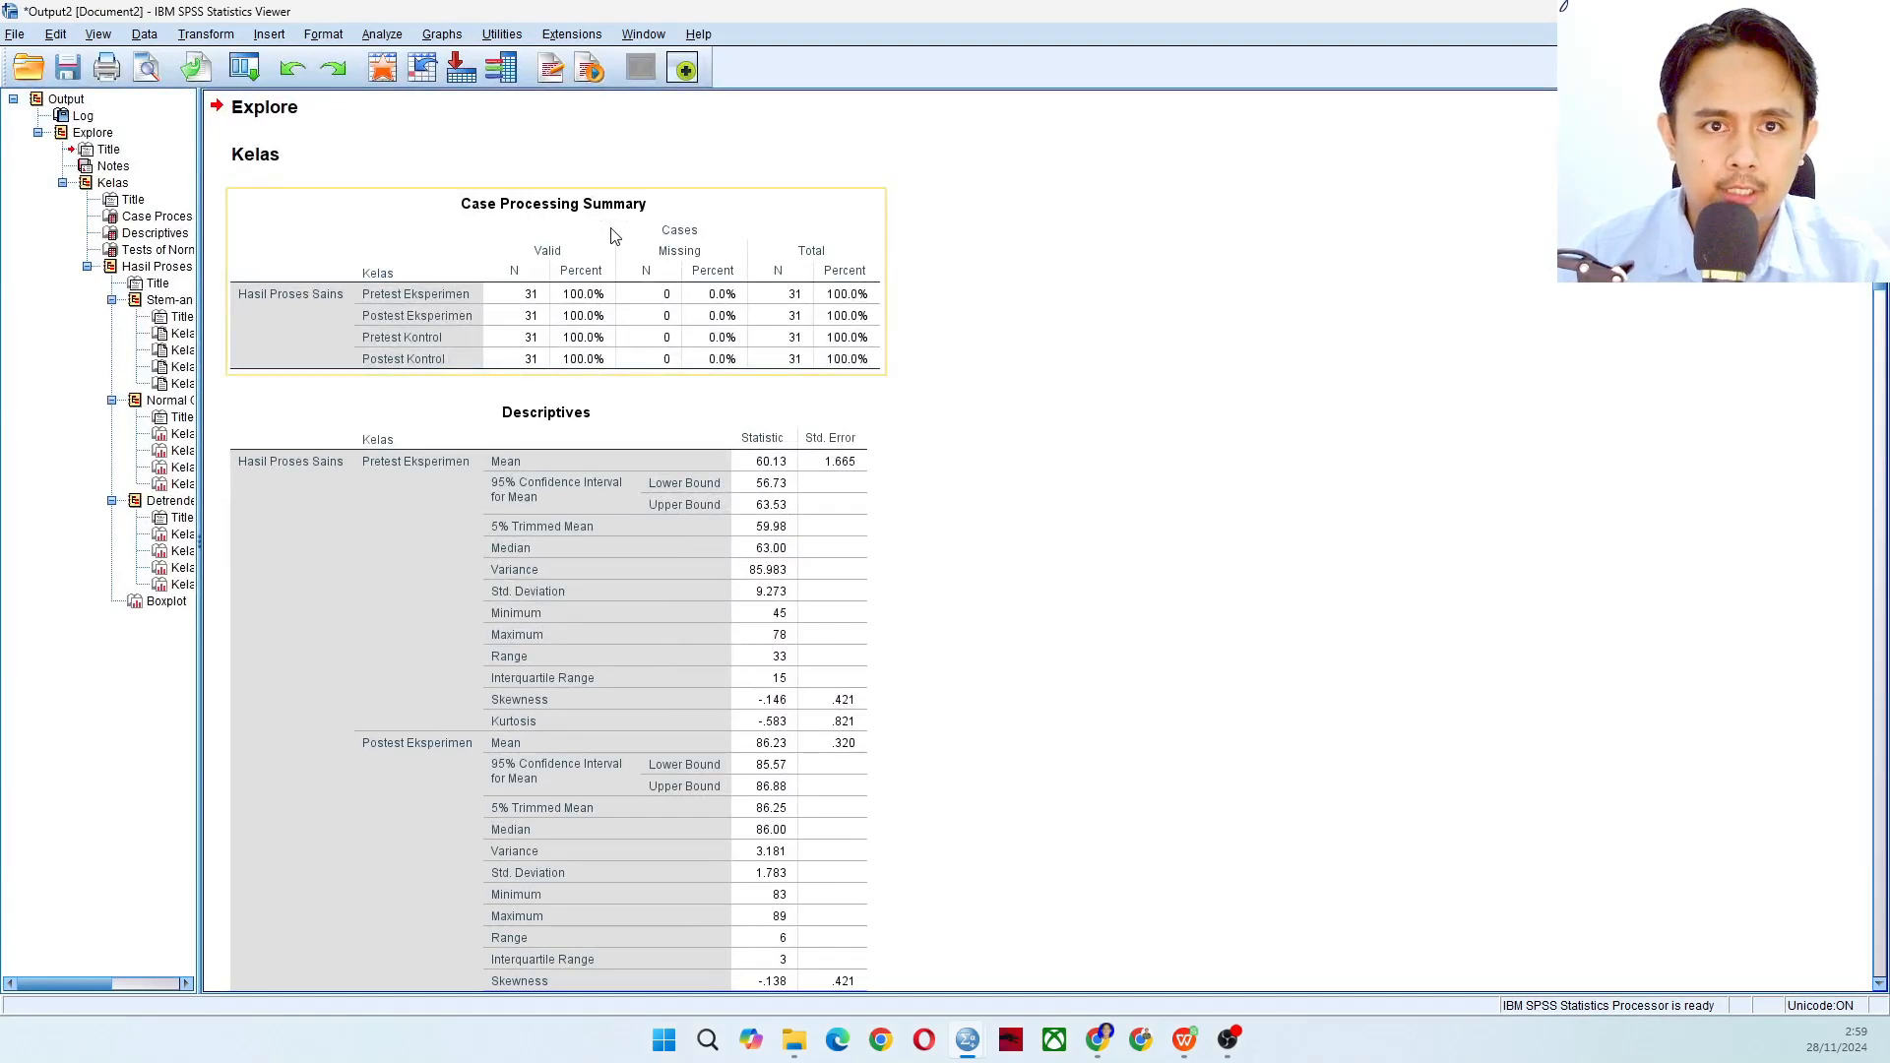
scroll(517, 202, down, 3)
scroll(603, 218, down, 13)
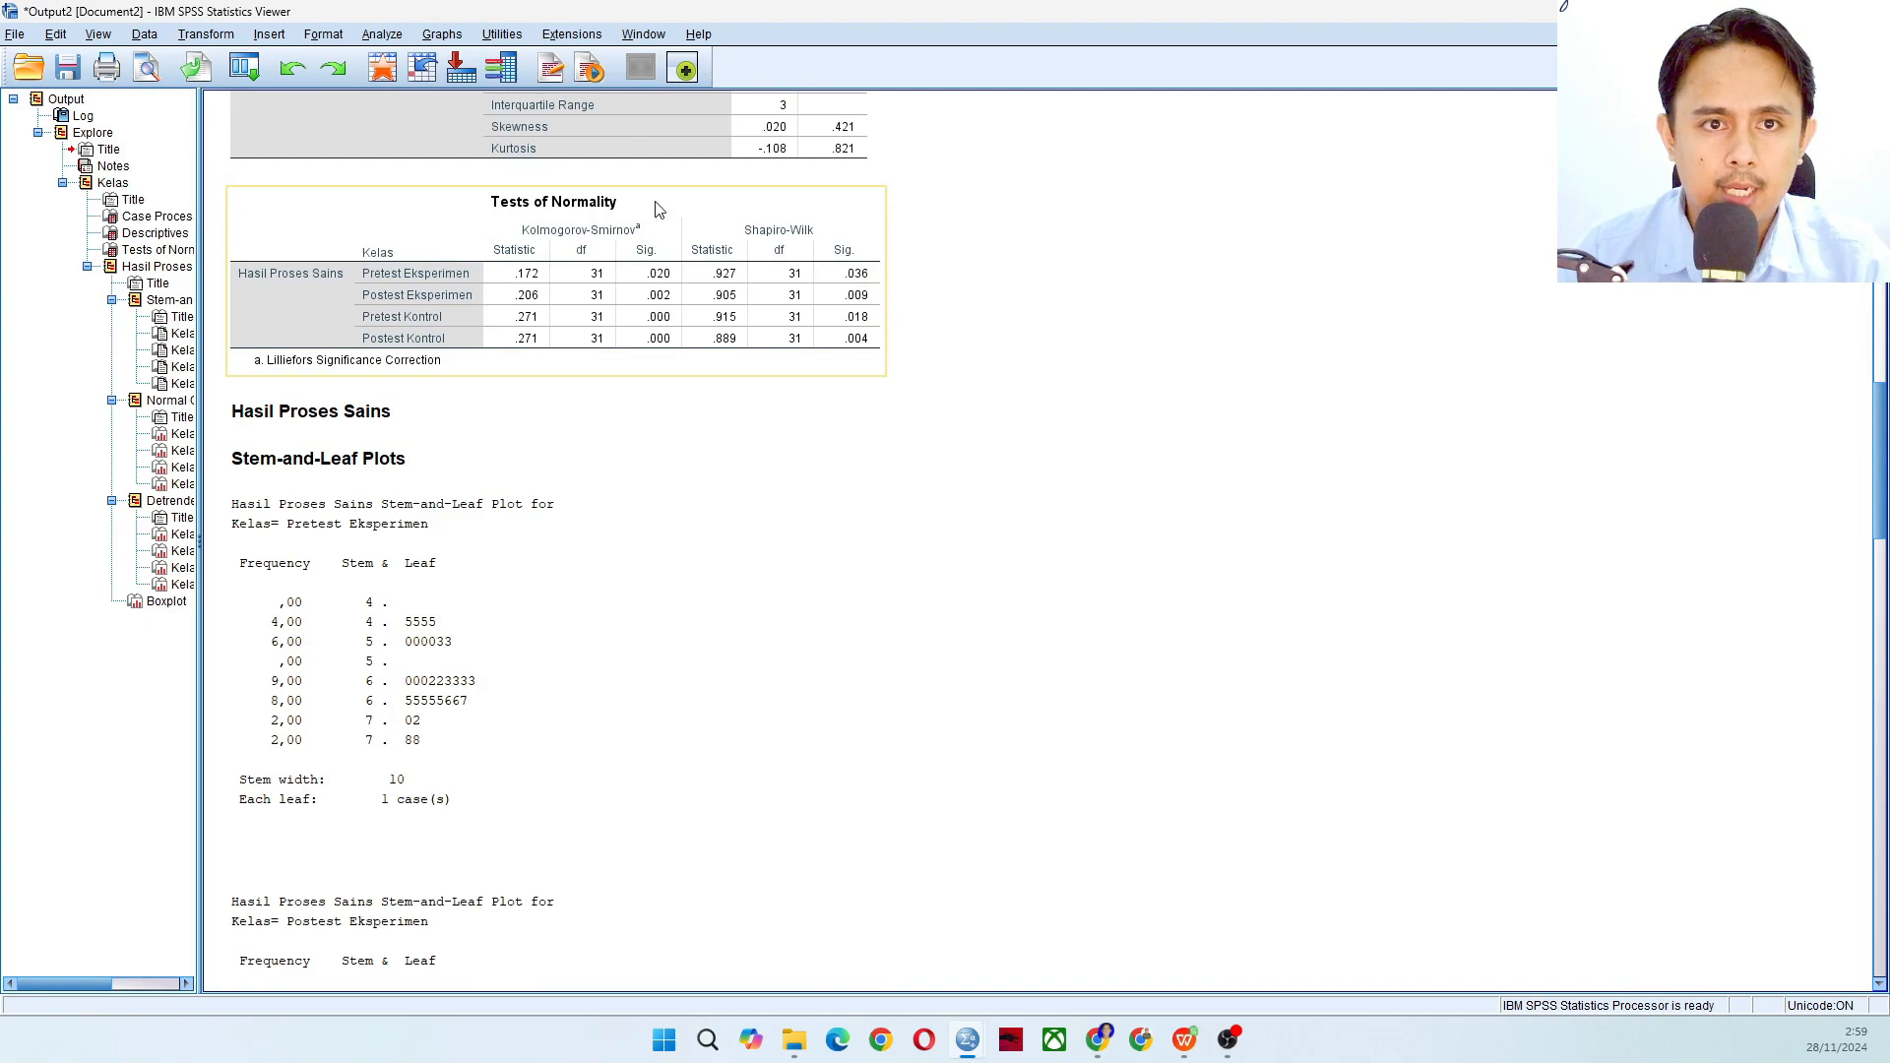
click(574, 242)
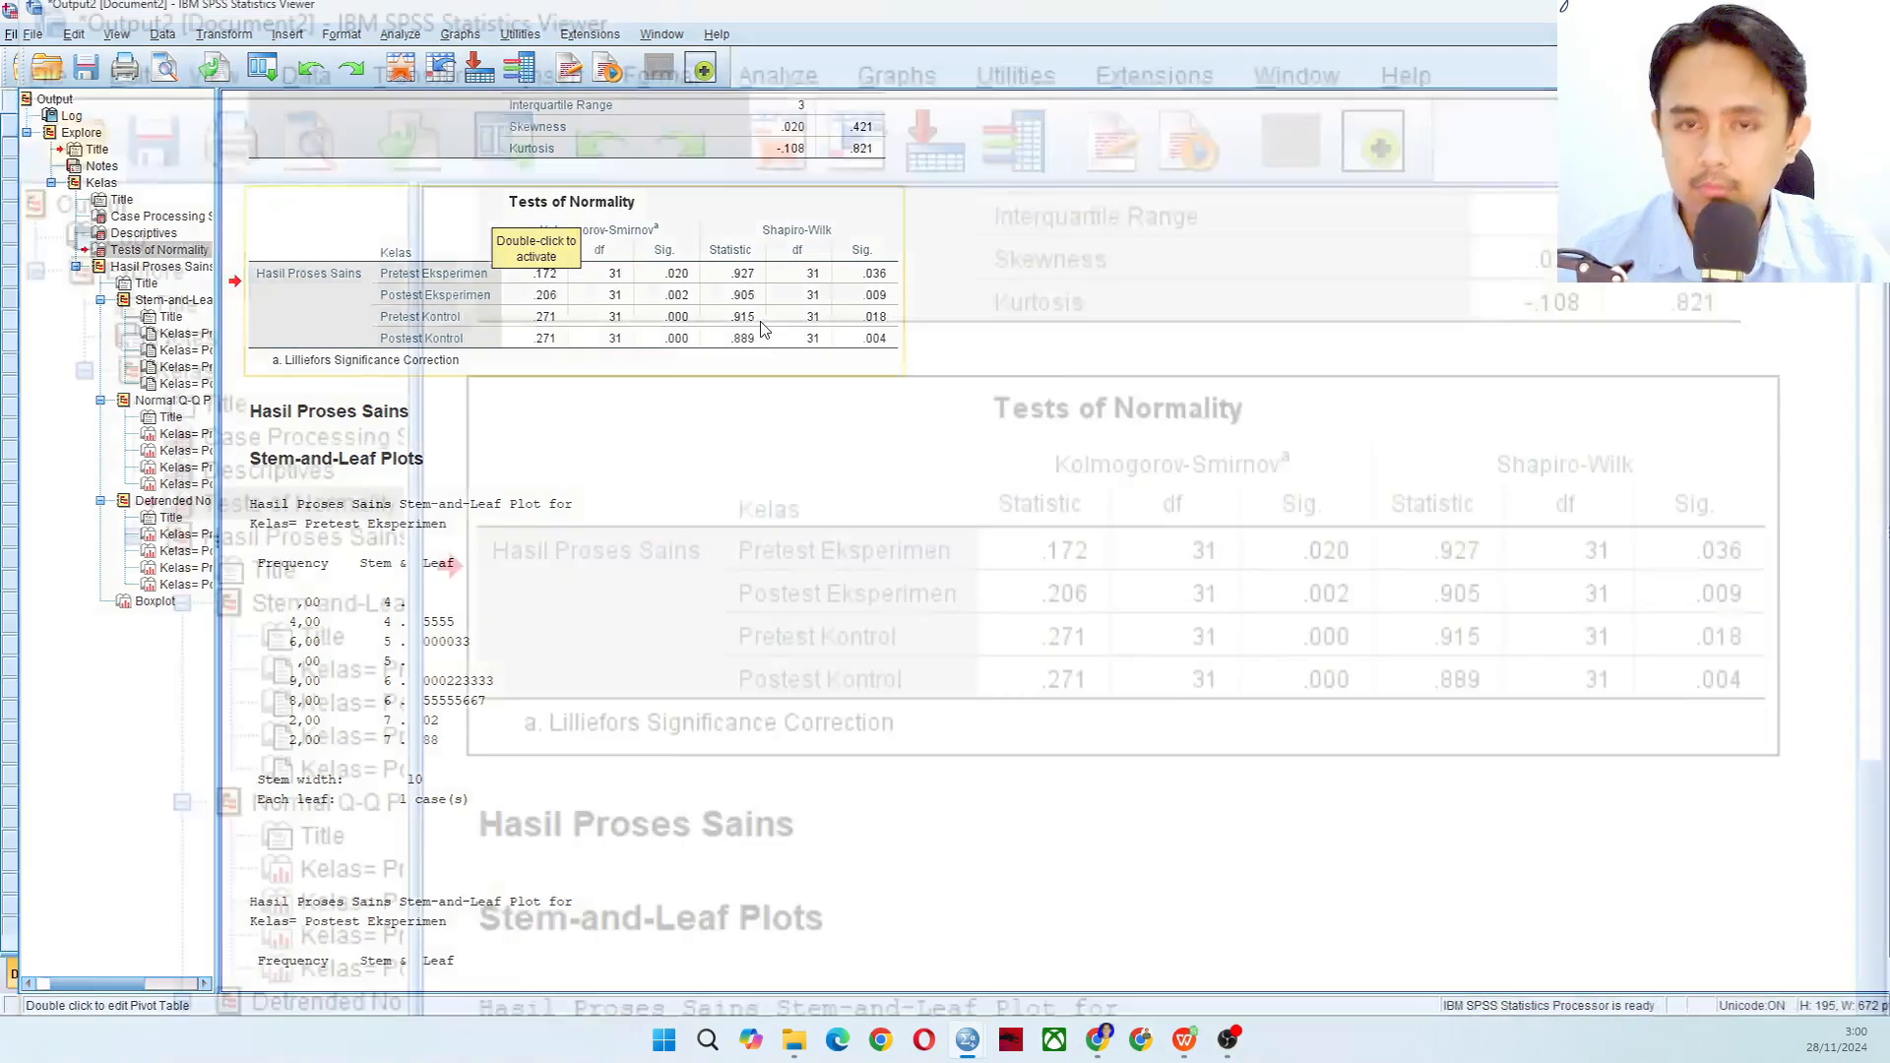
key(super+Right)
click(536, 382)
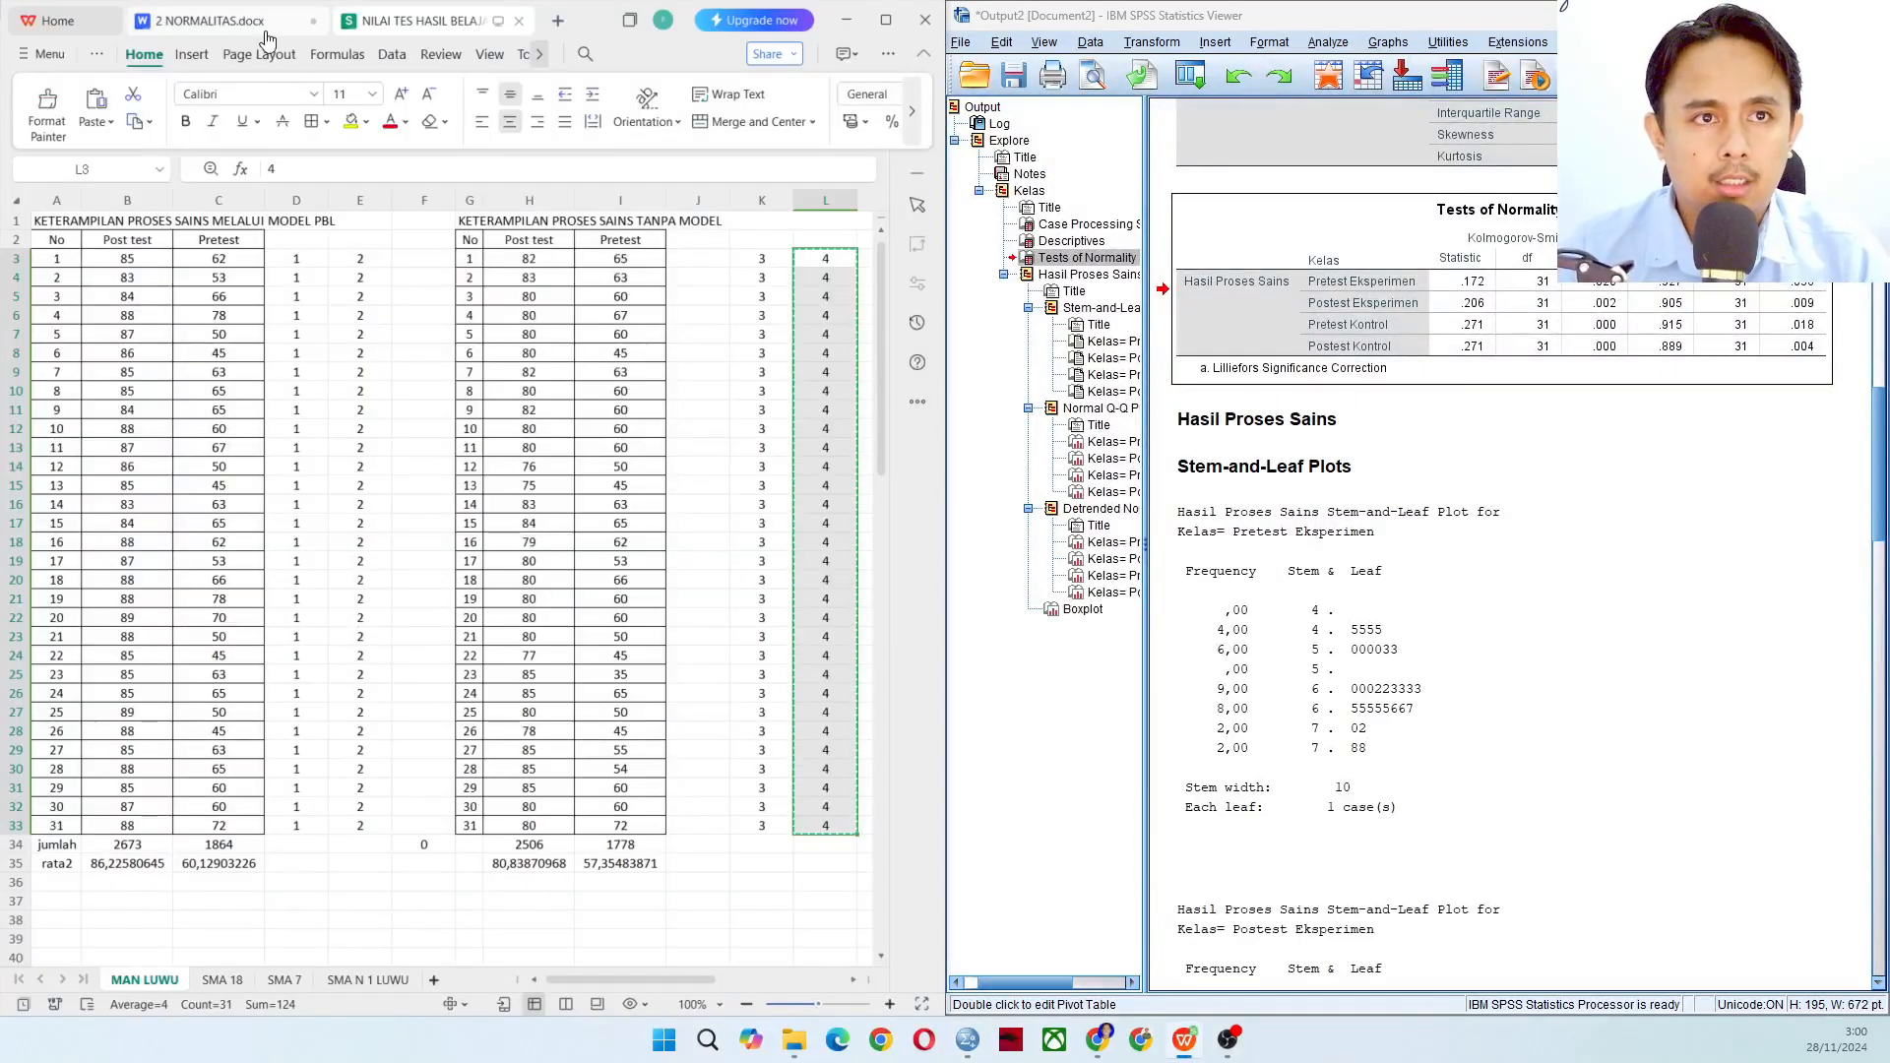
- Switch to the document 2 NORMALITAS.docx, go to its Tests of Normality table and maximize the document window
click(197, 20)
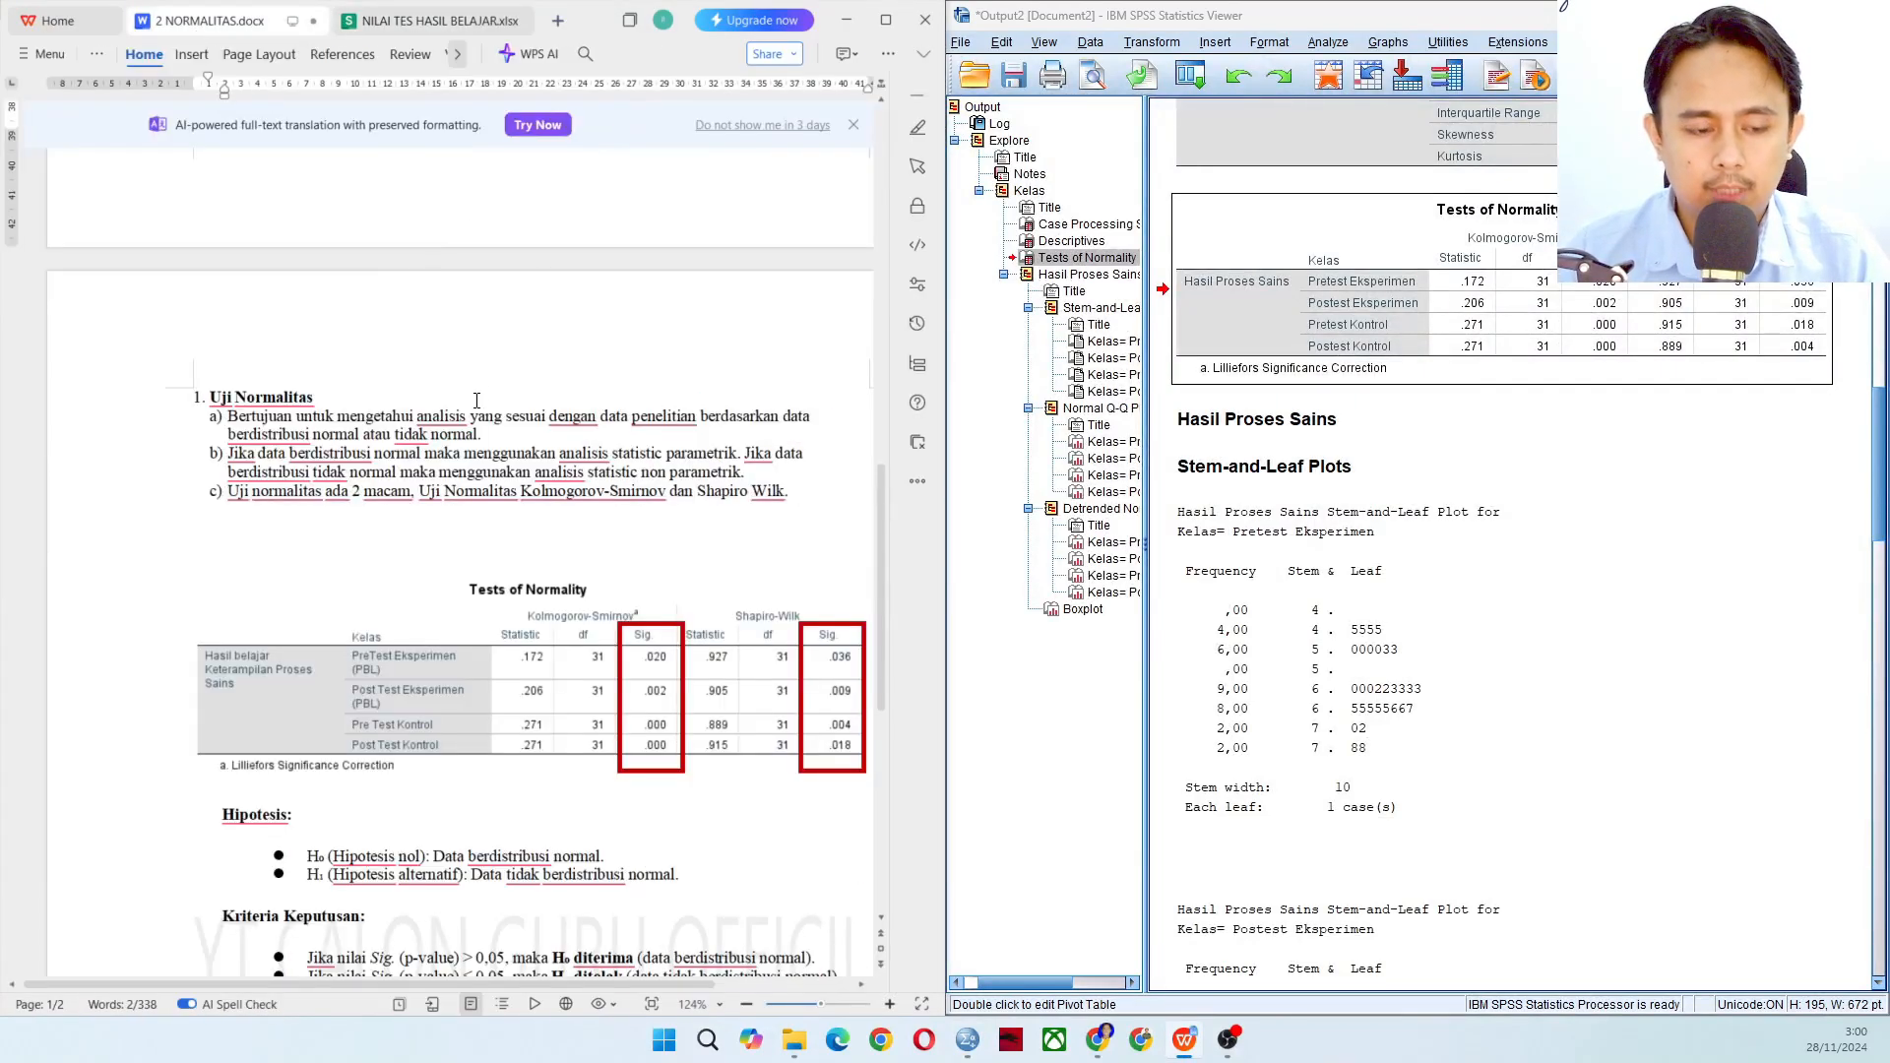
scroll(477, 408, right, 2)
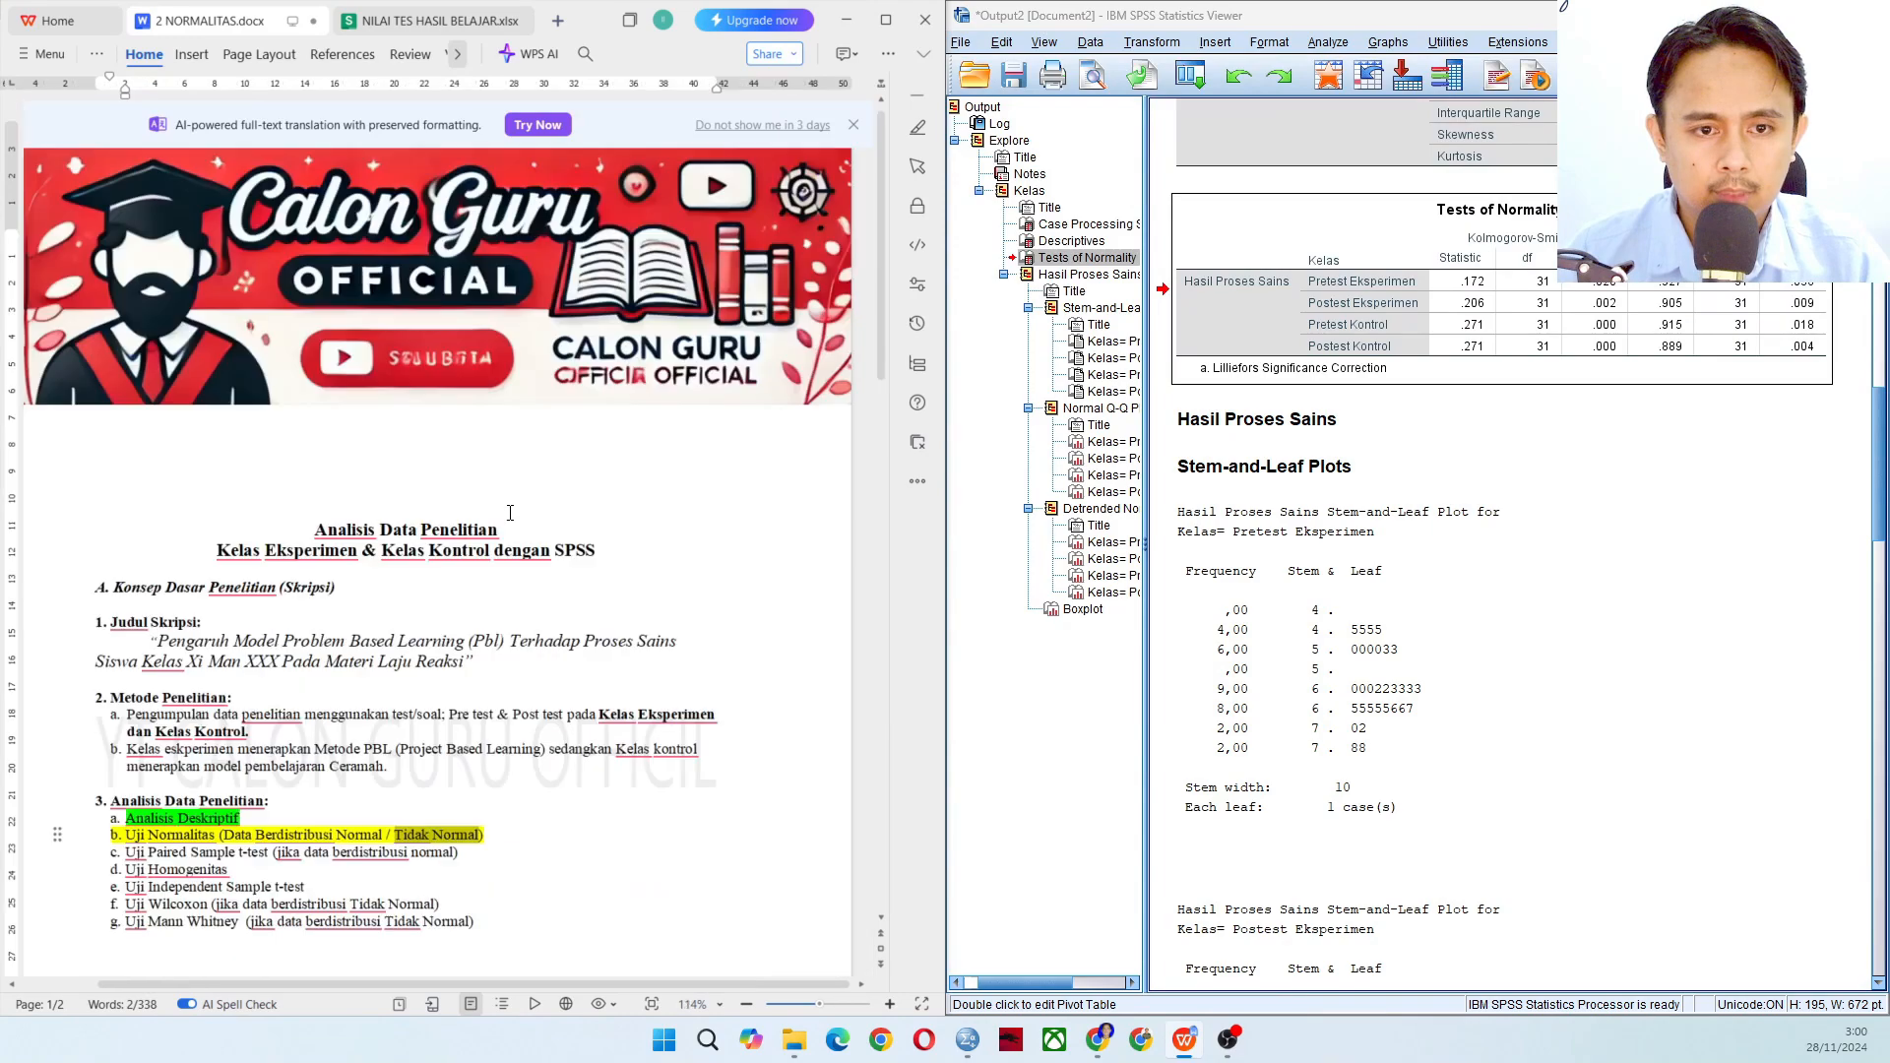
scroll(470, 519, down, 10)
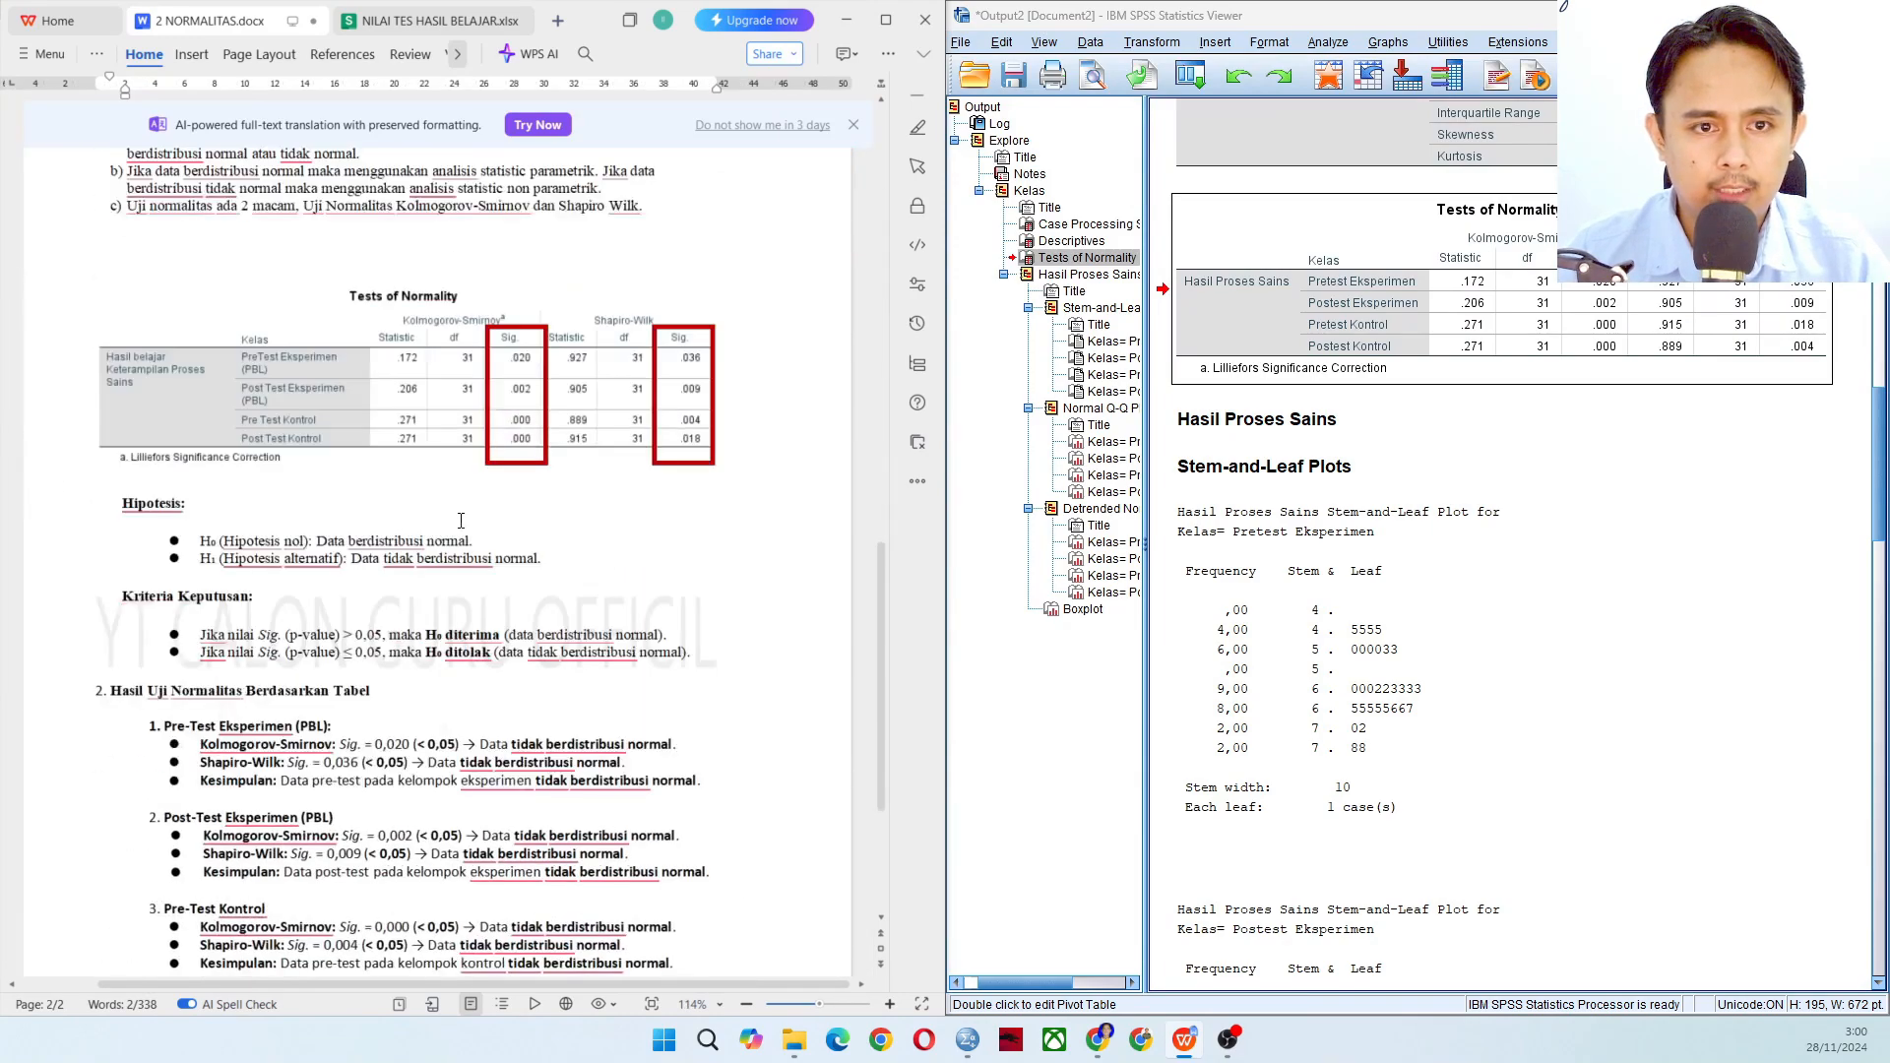
click(1525, 370)
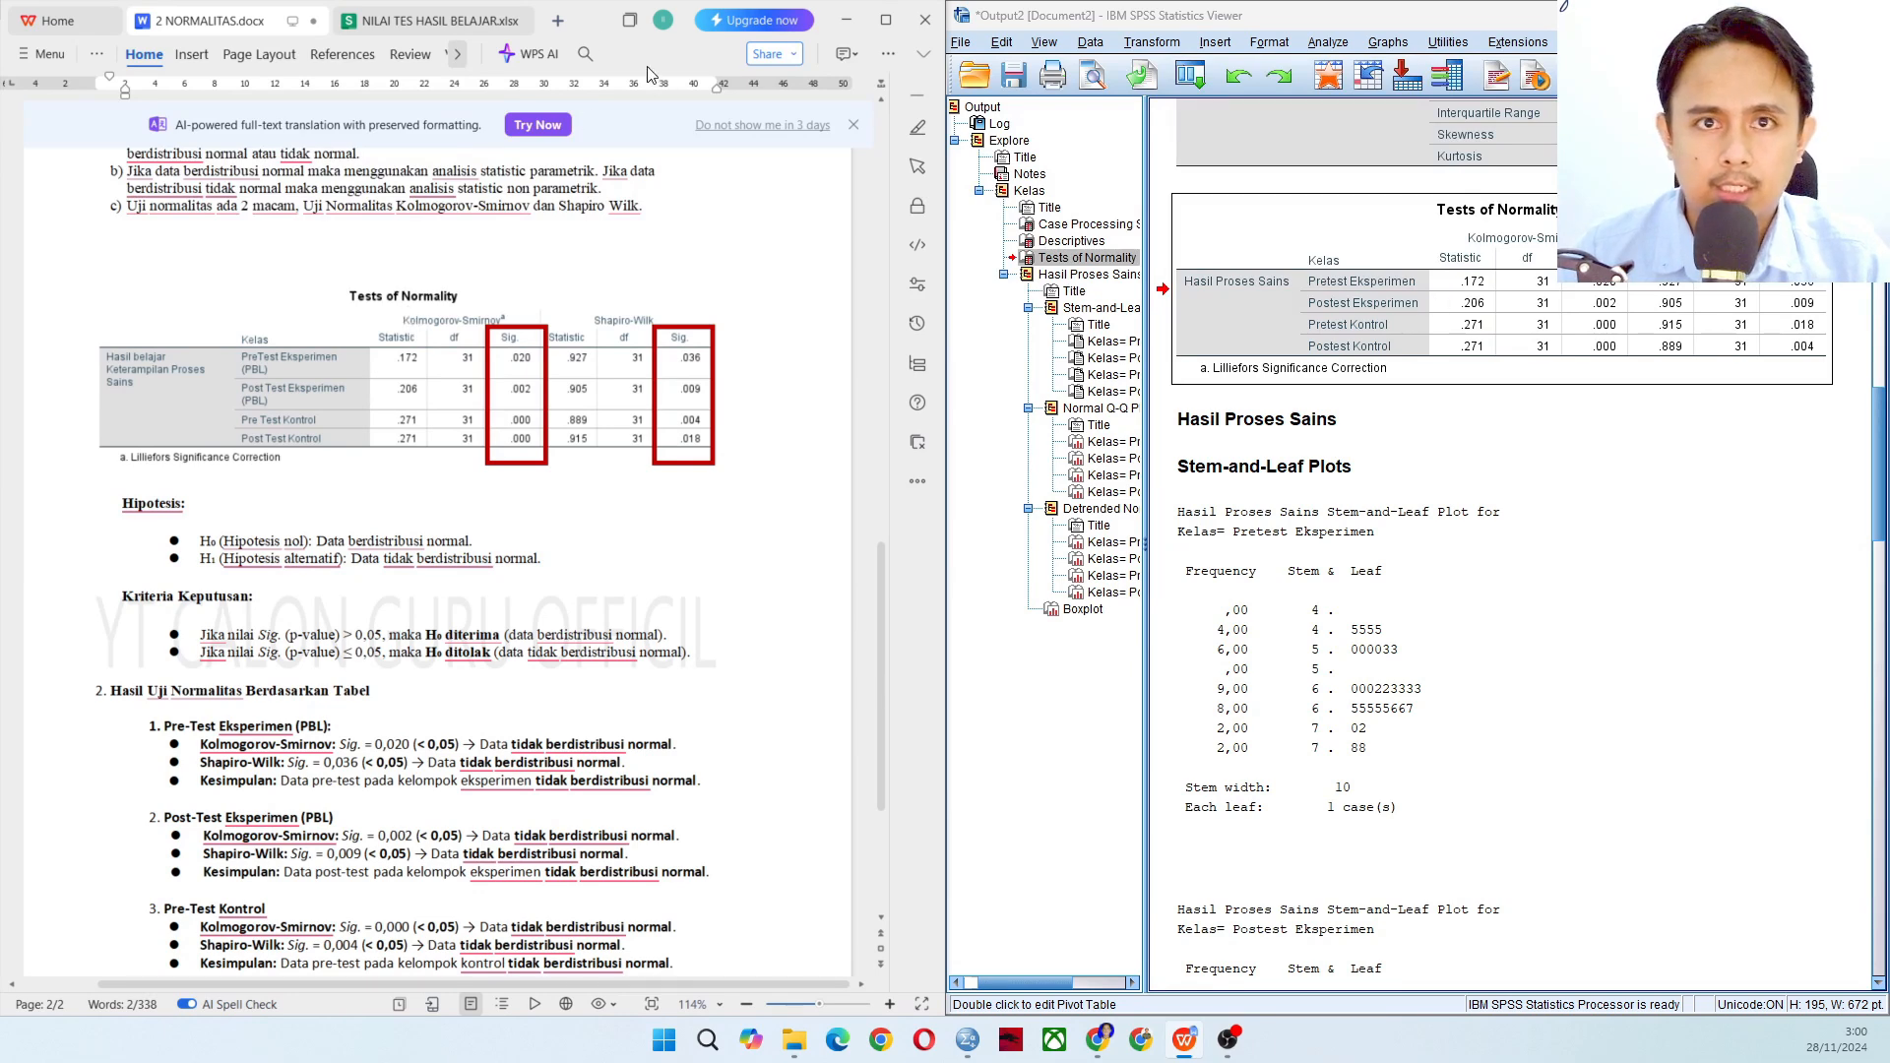
double_click(588, 21)
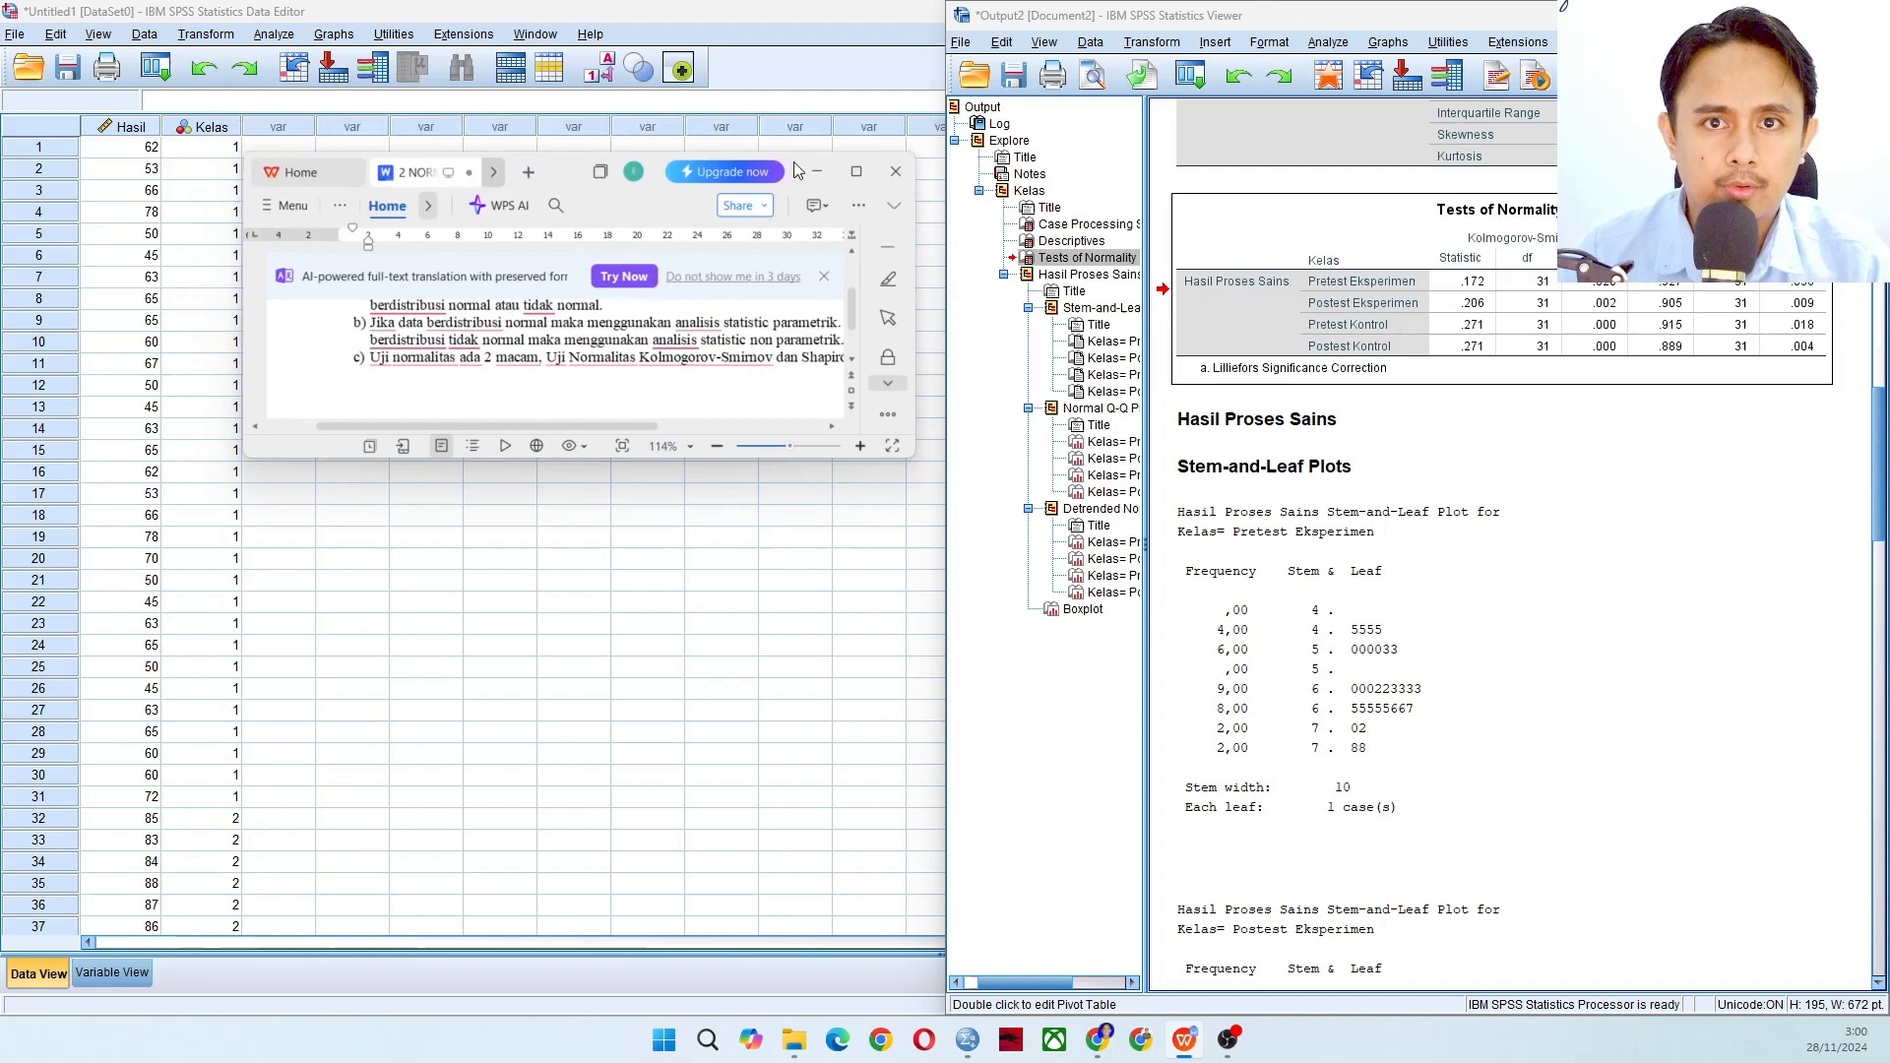
click(857, 173)
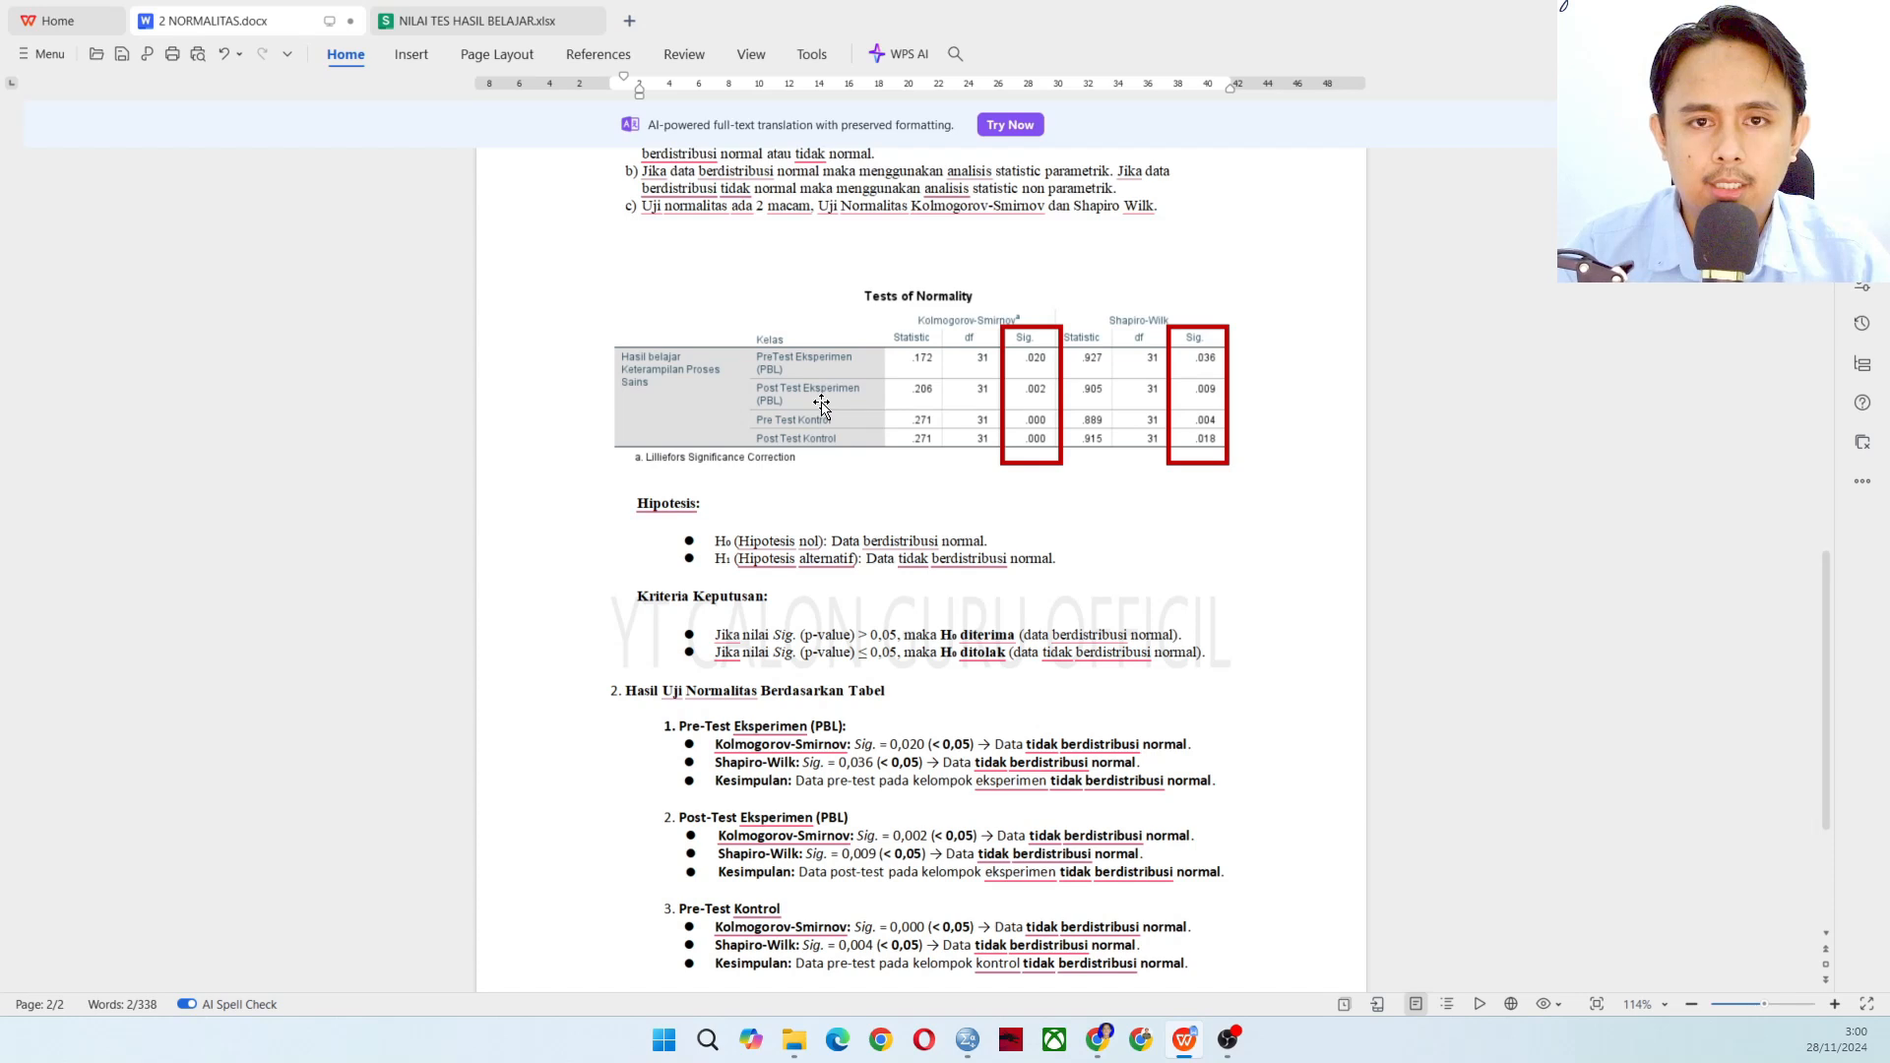
- Compare the Sig. values in the Tests of Normality table with the hypotheses, decision criteria and written conclusions for each class
scroll(770, 505, down, 2)
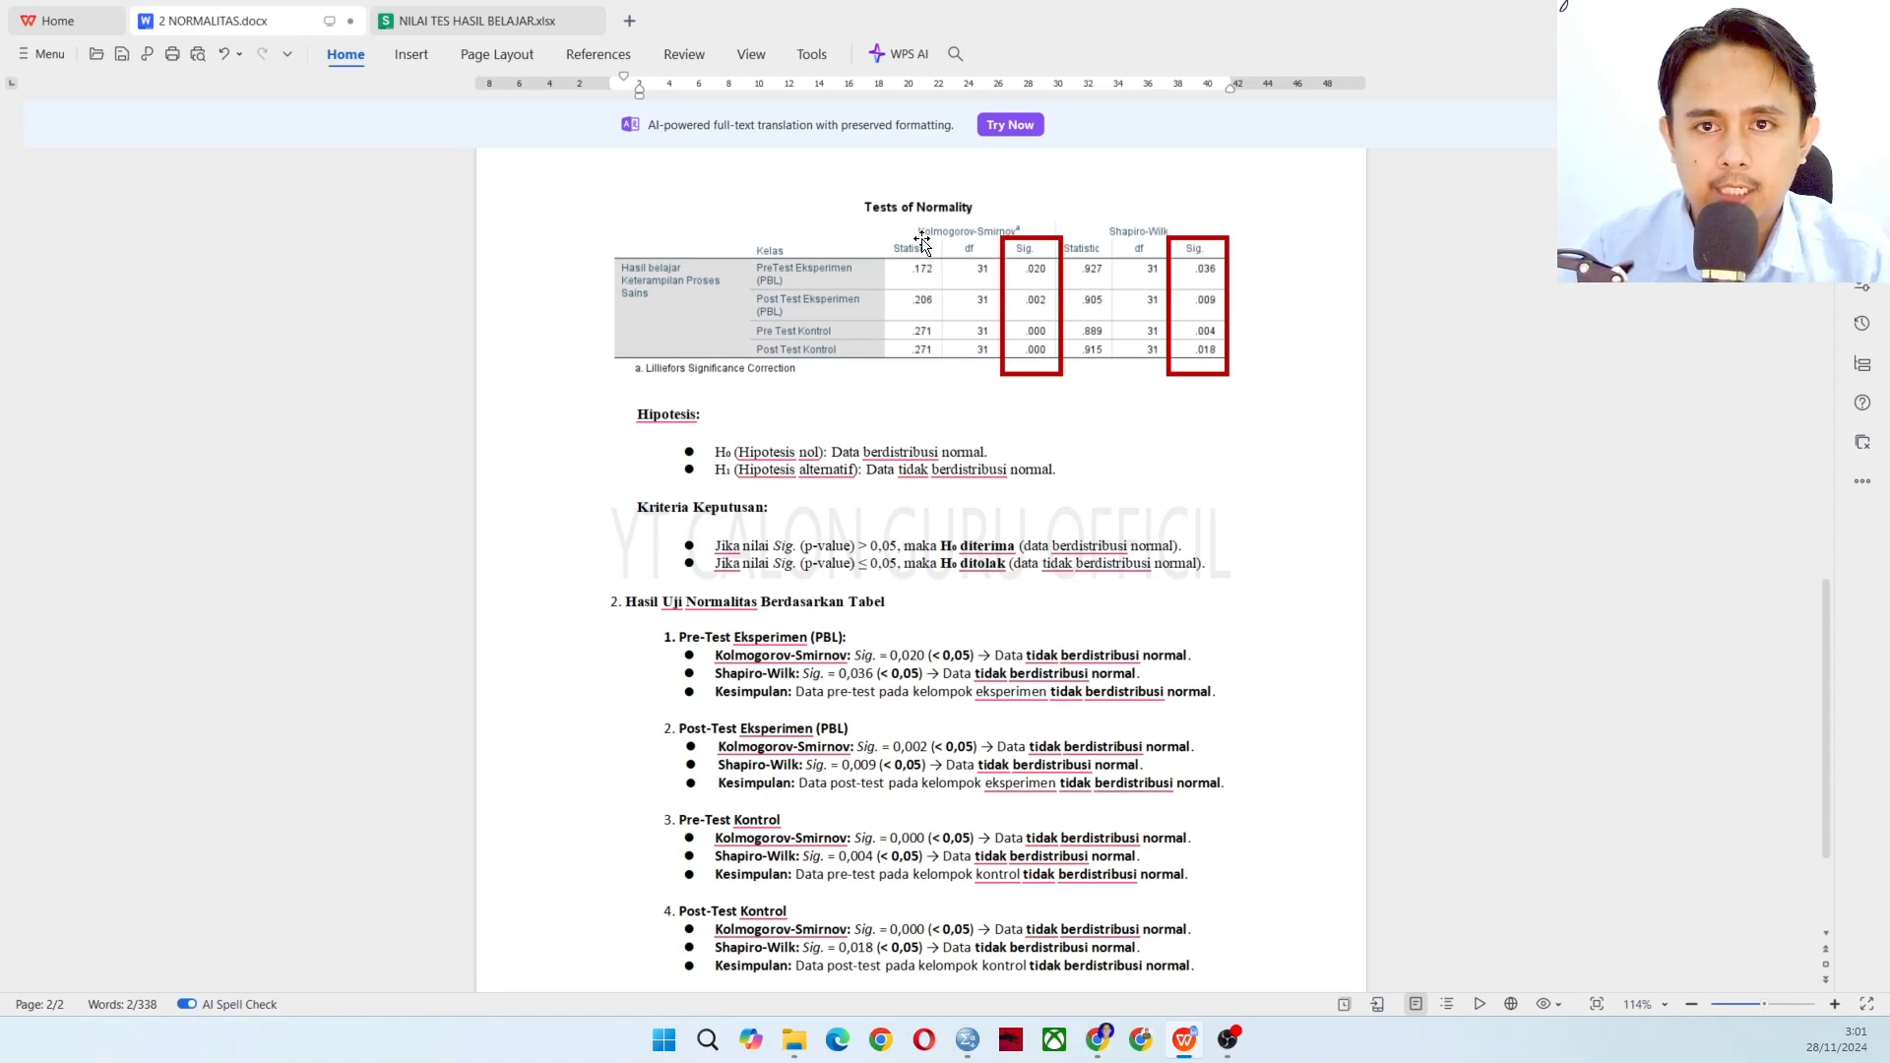
scroll(706, 520, down, 2)
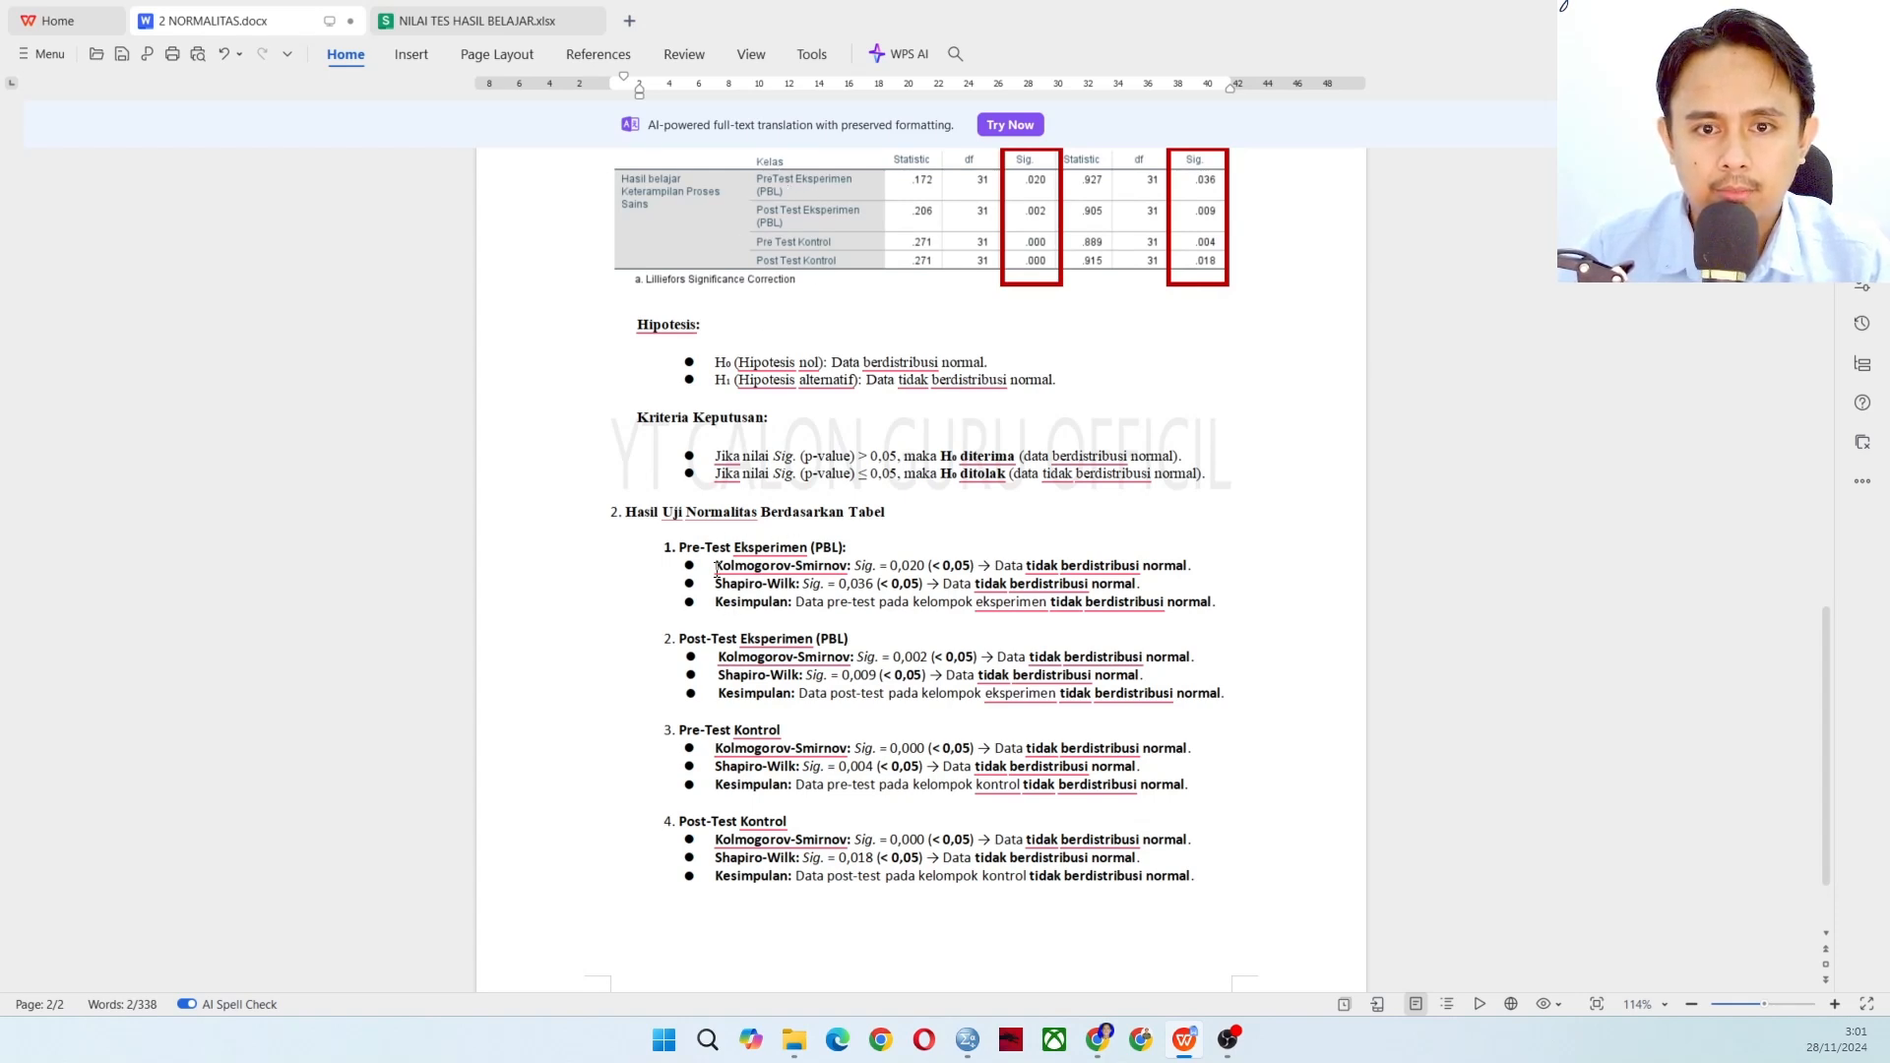
scroll(1051, 258, up, 2)
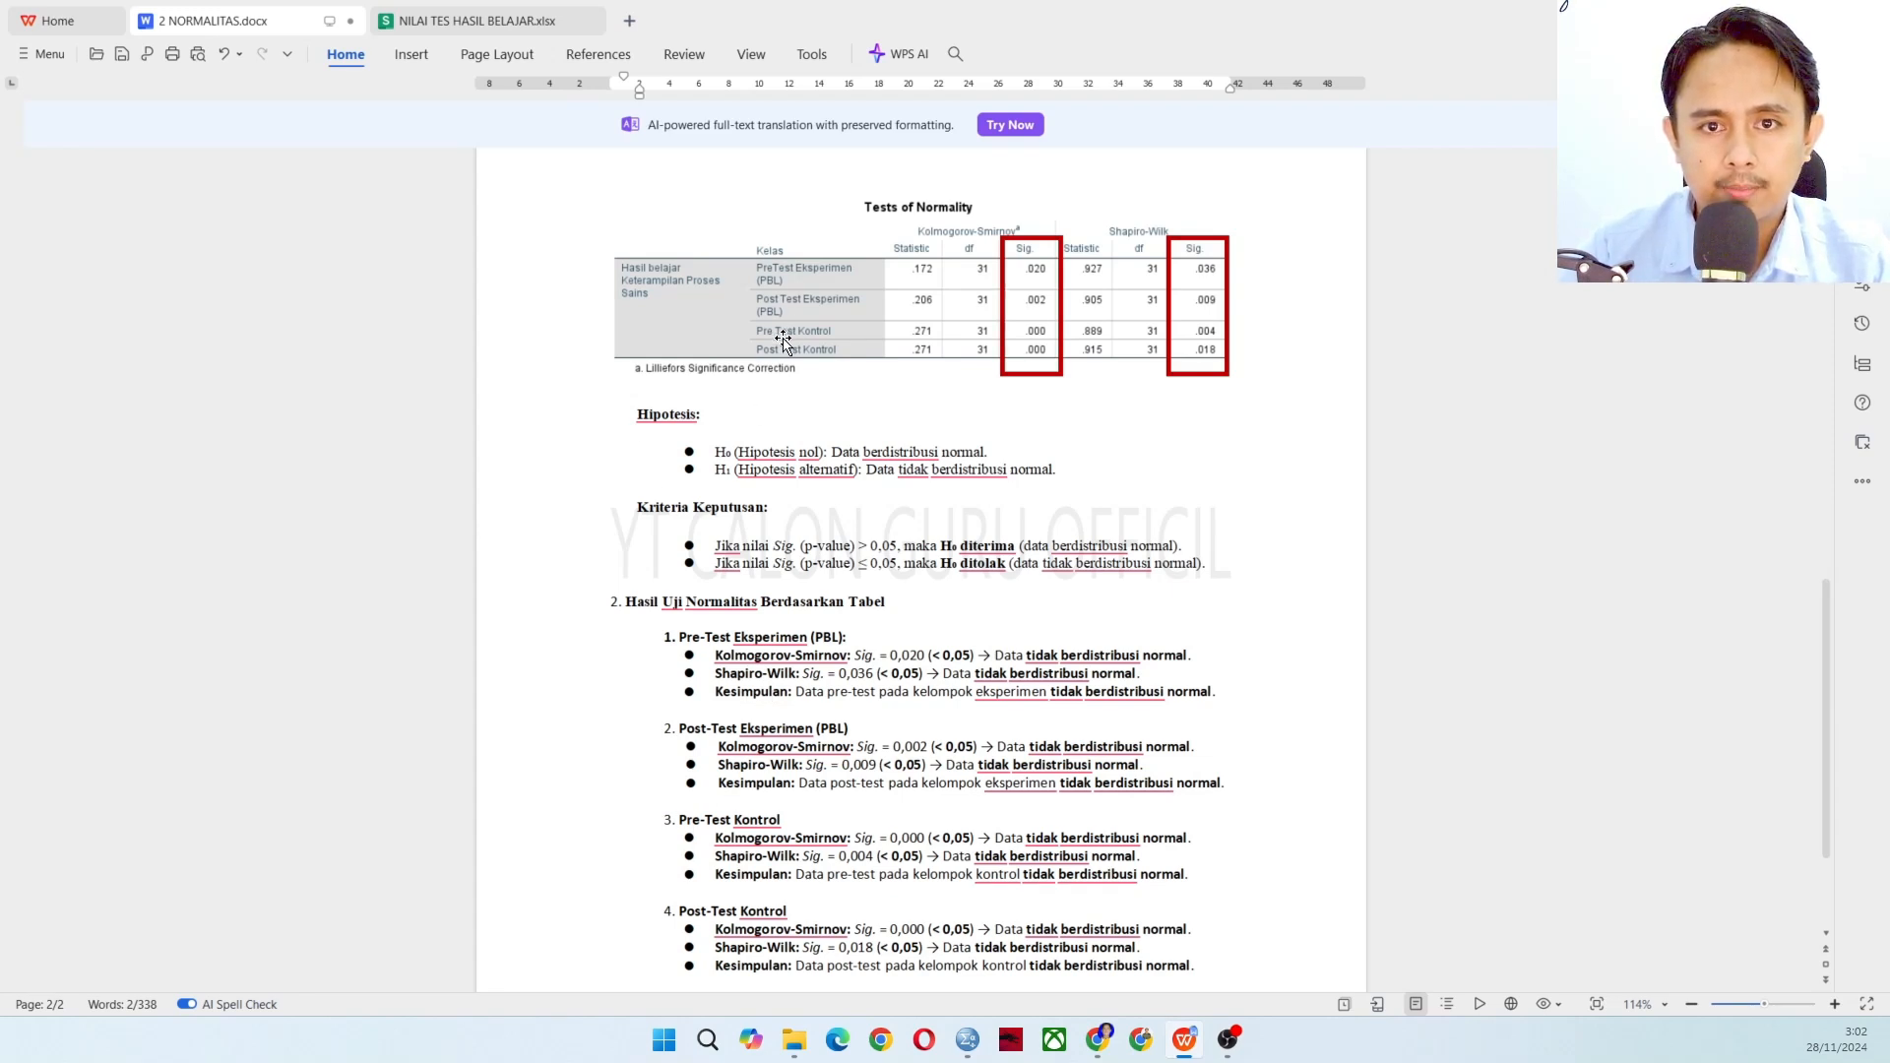
scroll(842, 778, down, 2)
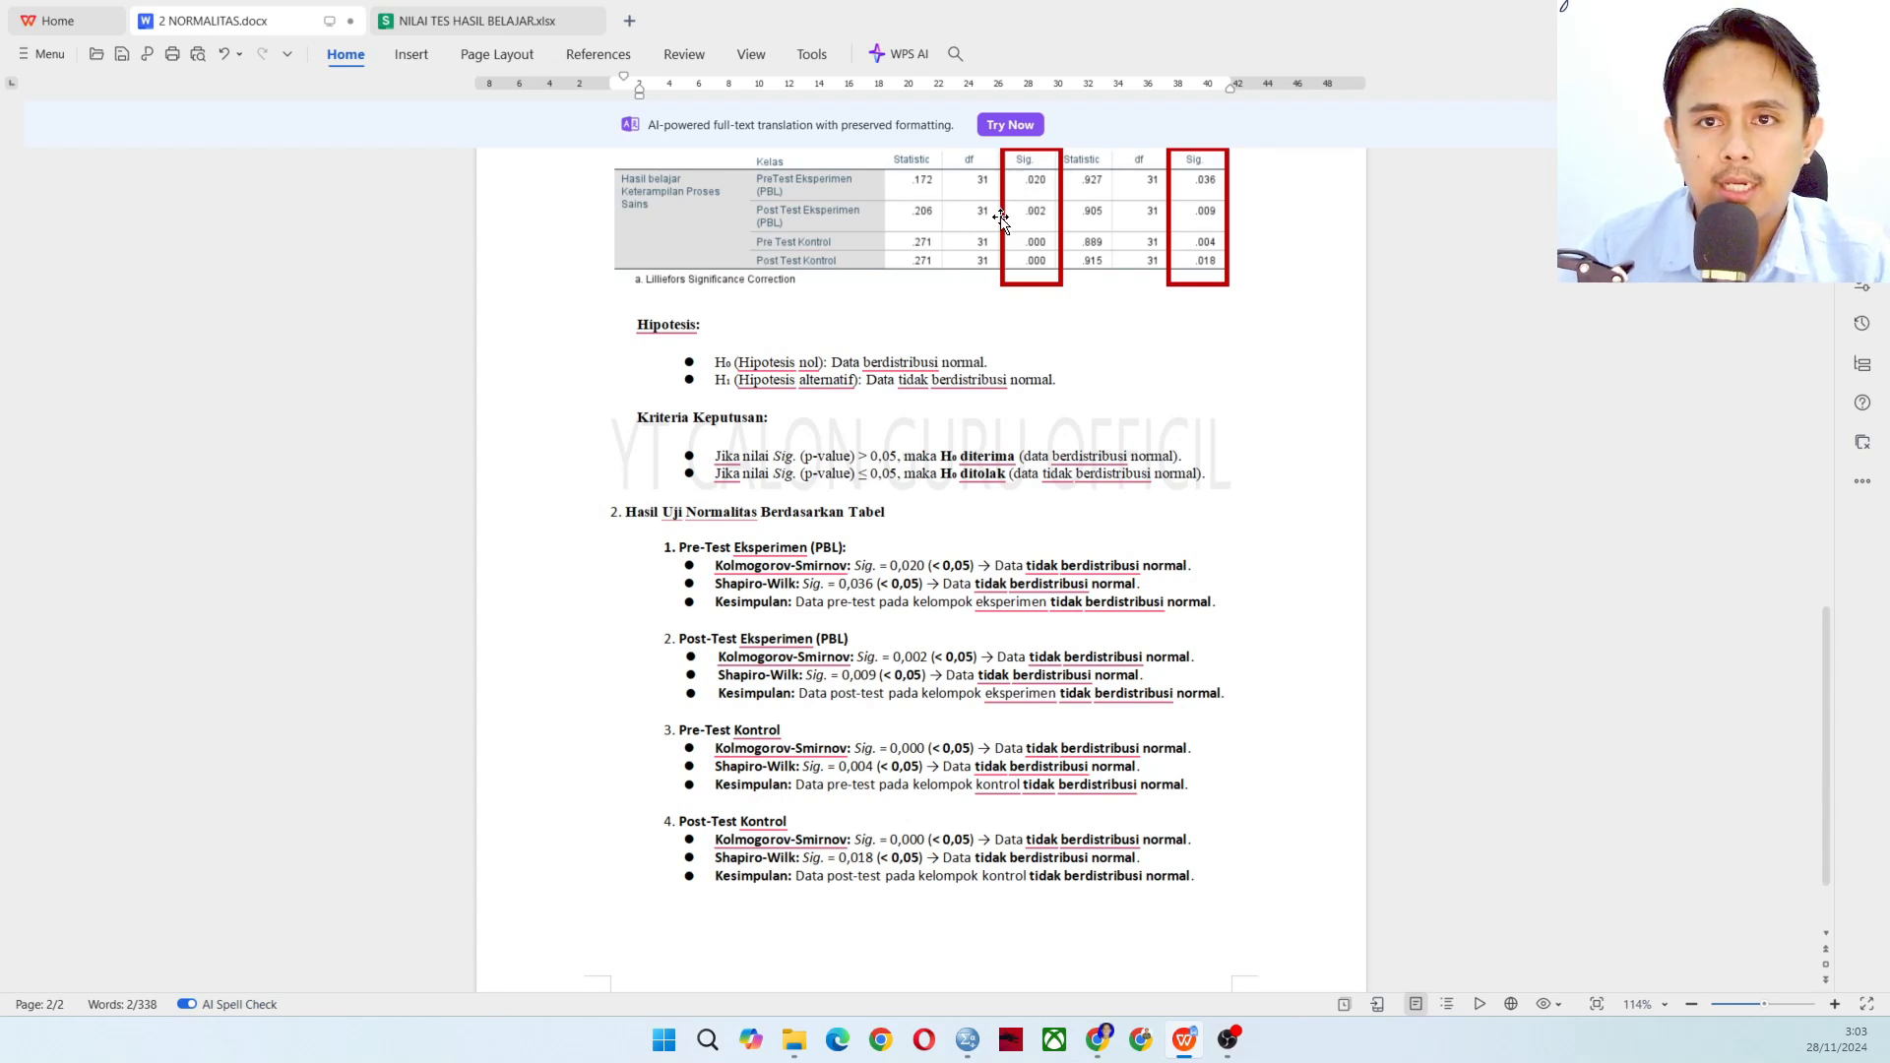
scroll(1003, 218, up, 2)
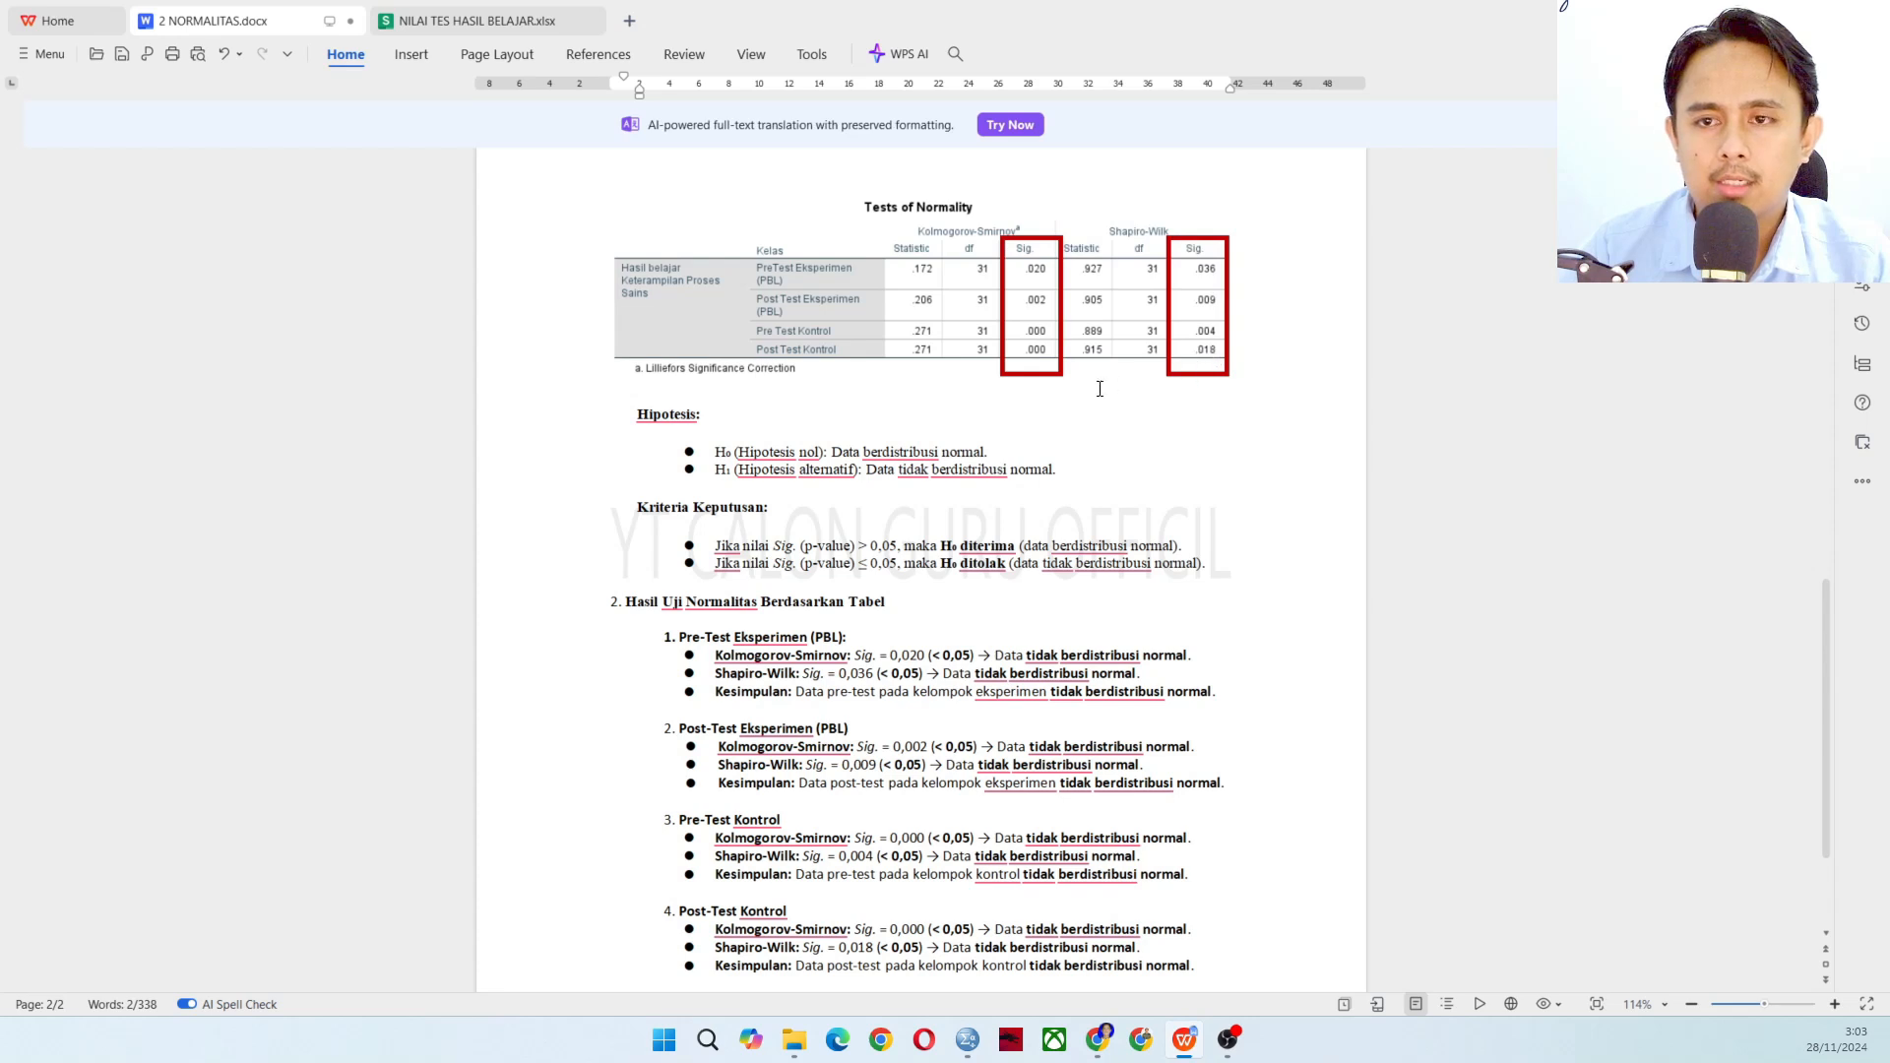
scroll(1052, 398, down, 3)
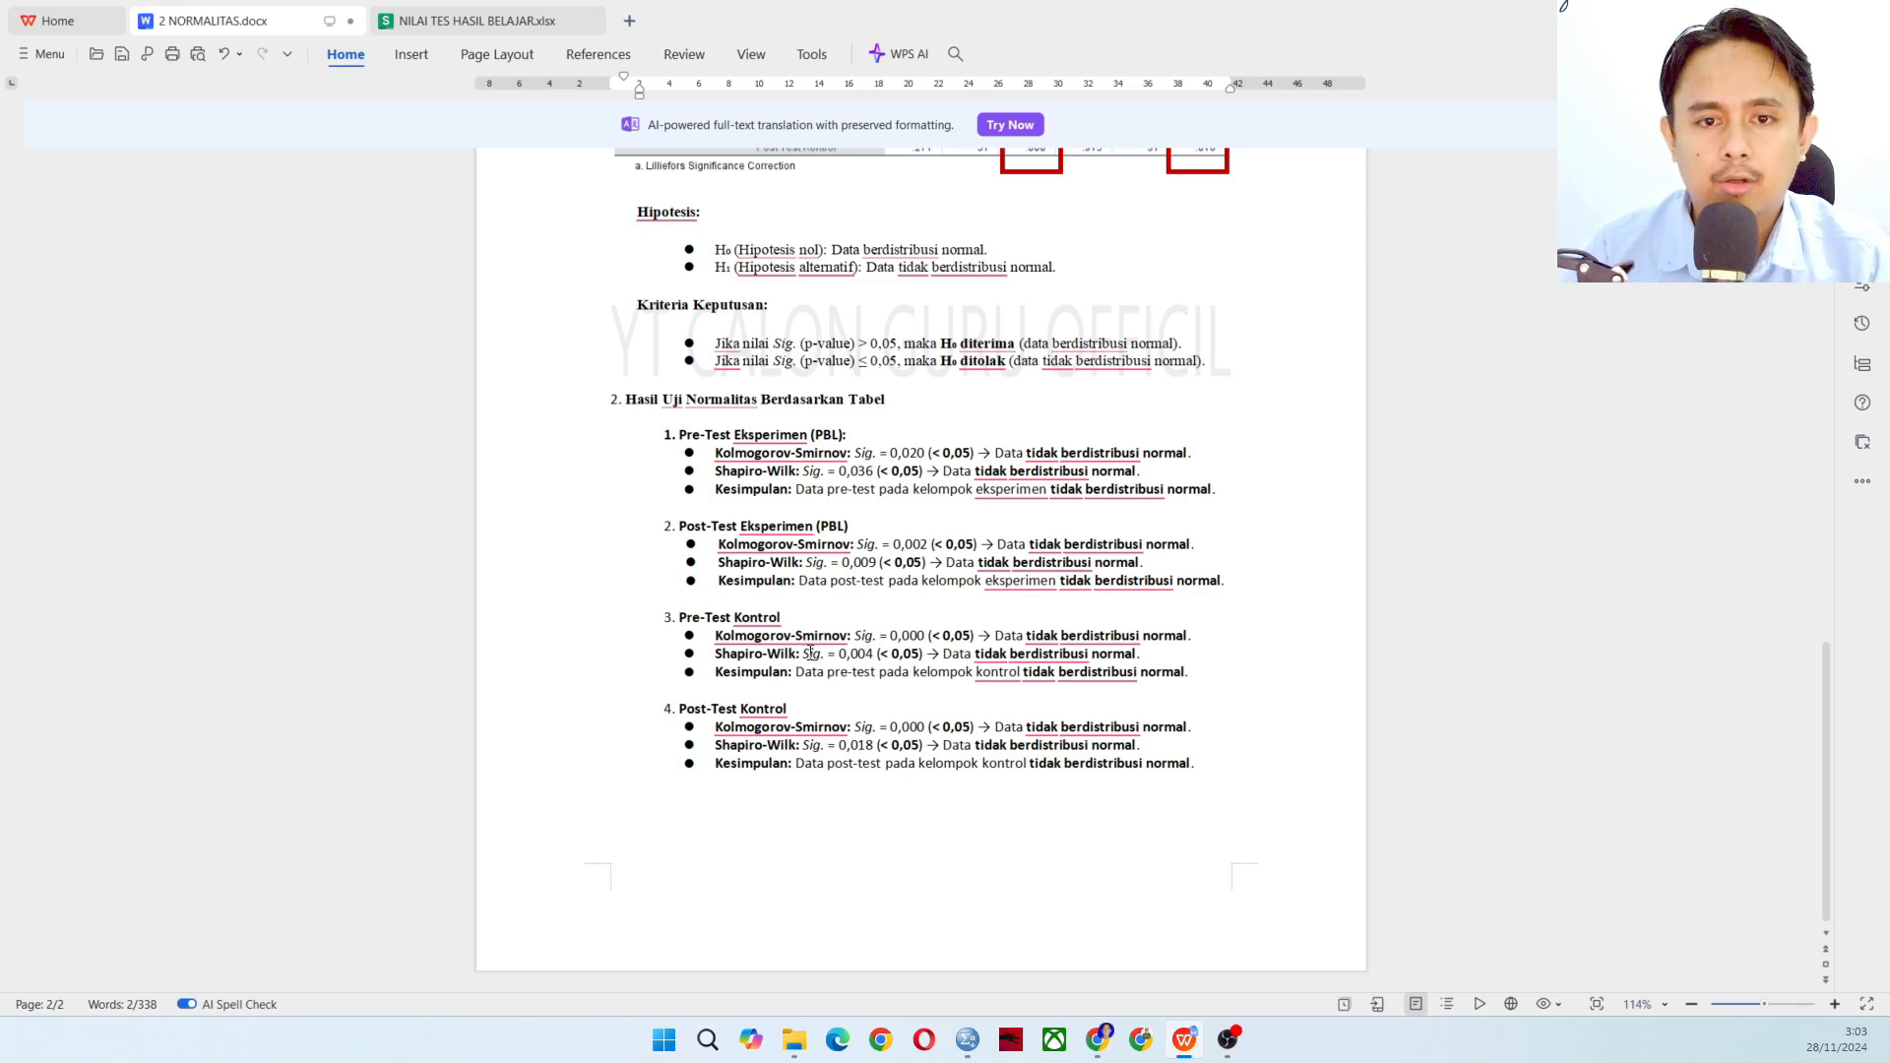
- Review the Analisis Data Penelitian list on the first page for the tests that apply to data that is Tidak Normal
scroll(991, 722, up, 15)
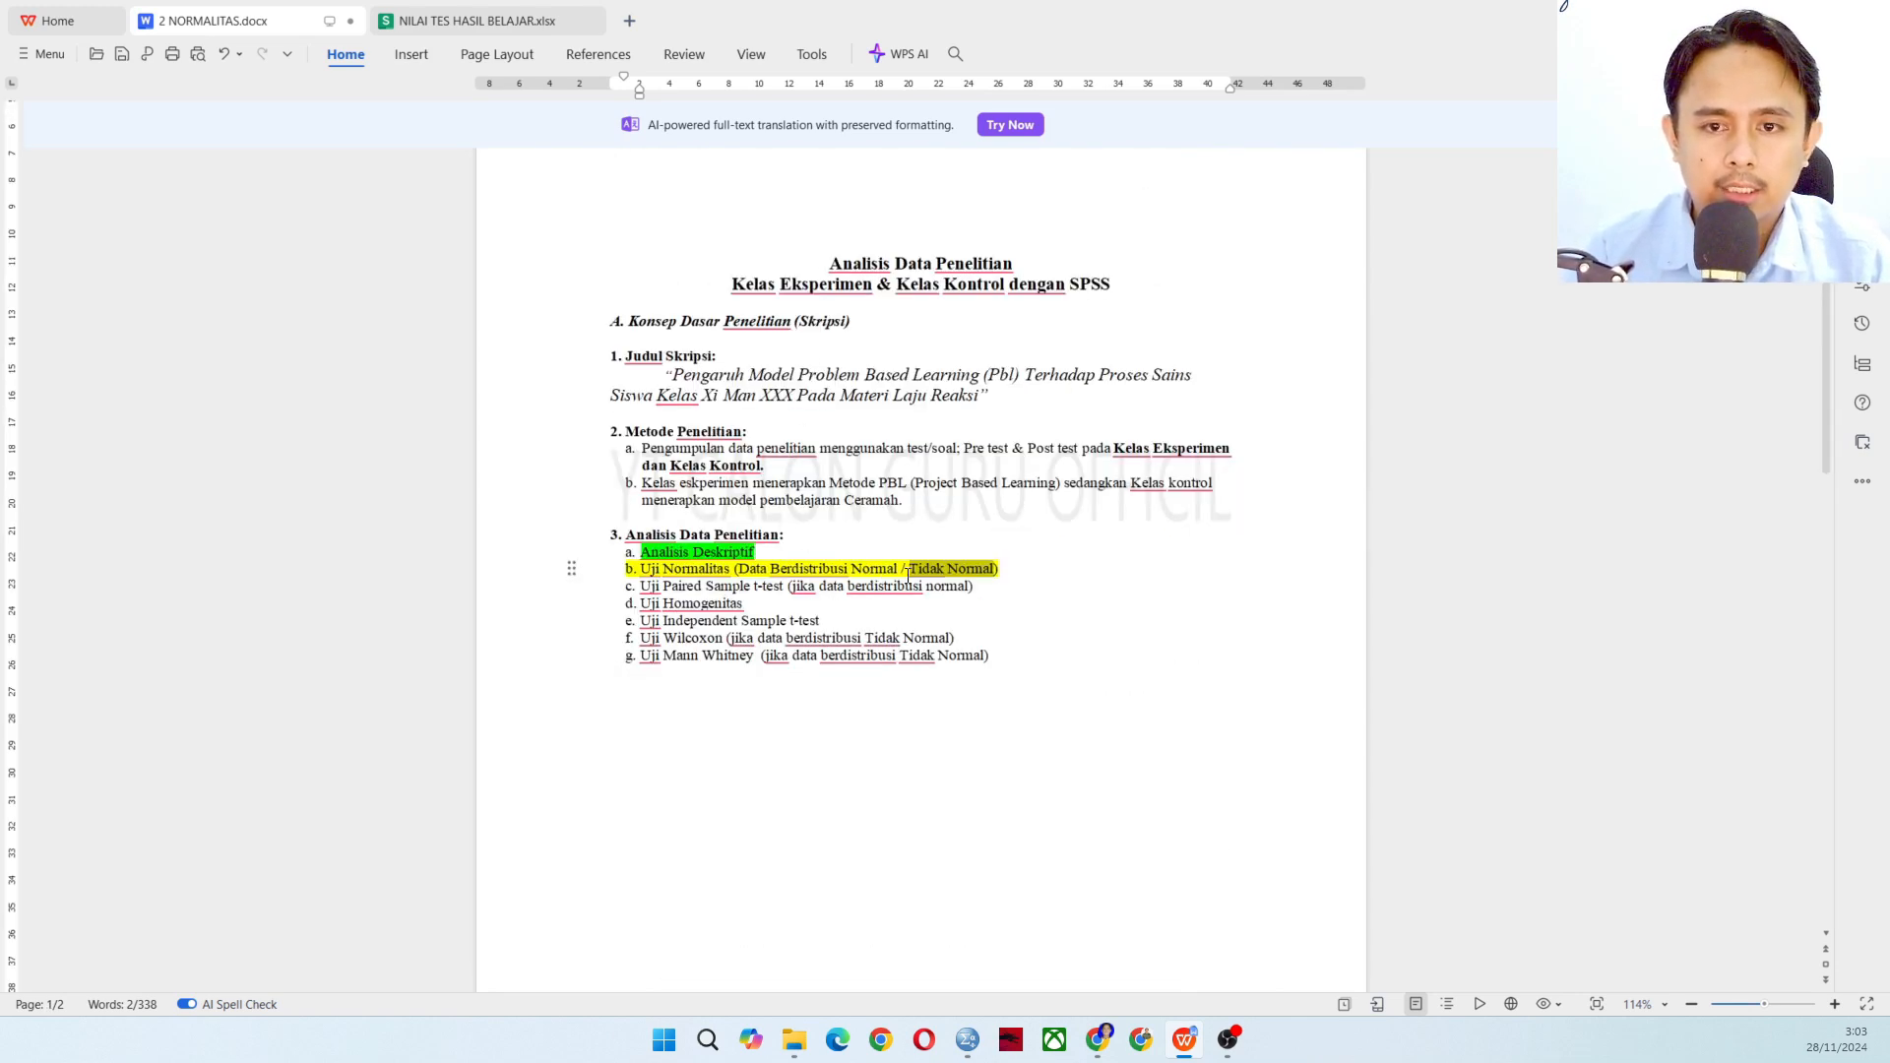
drag(906, 568, 997, 568)
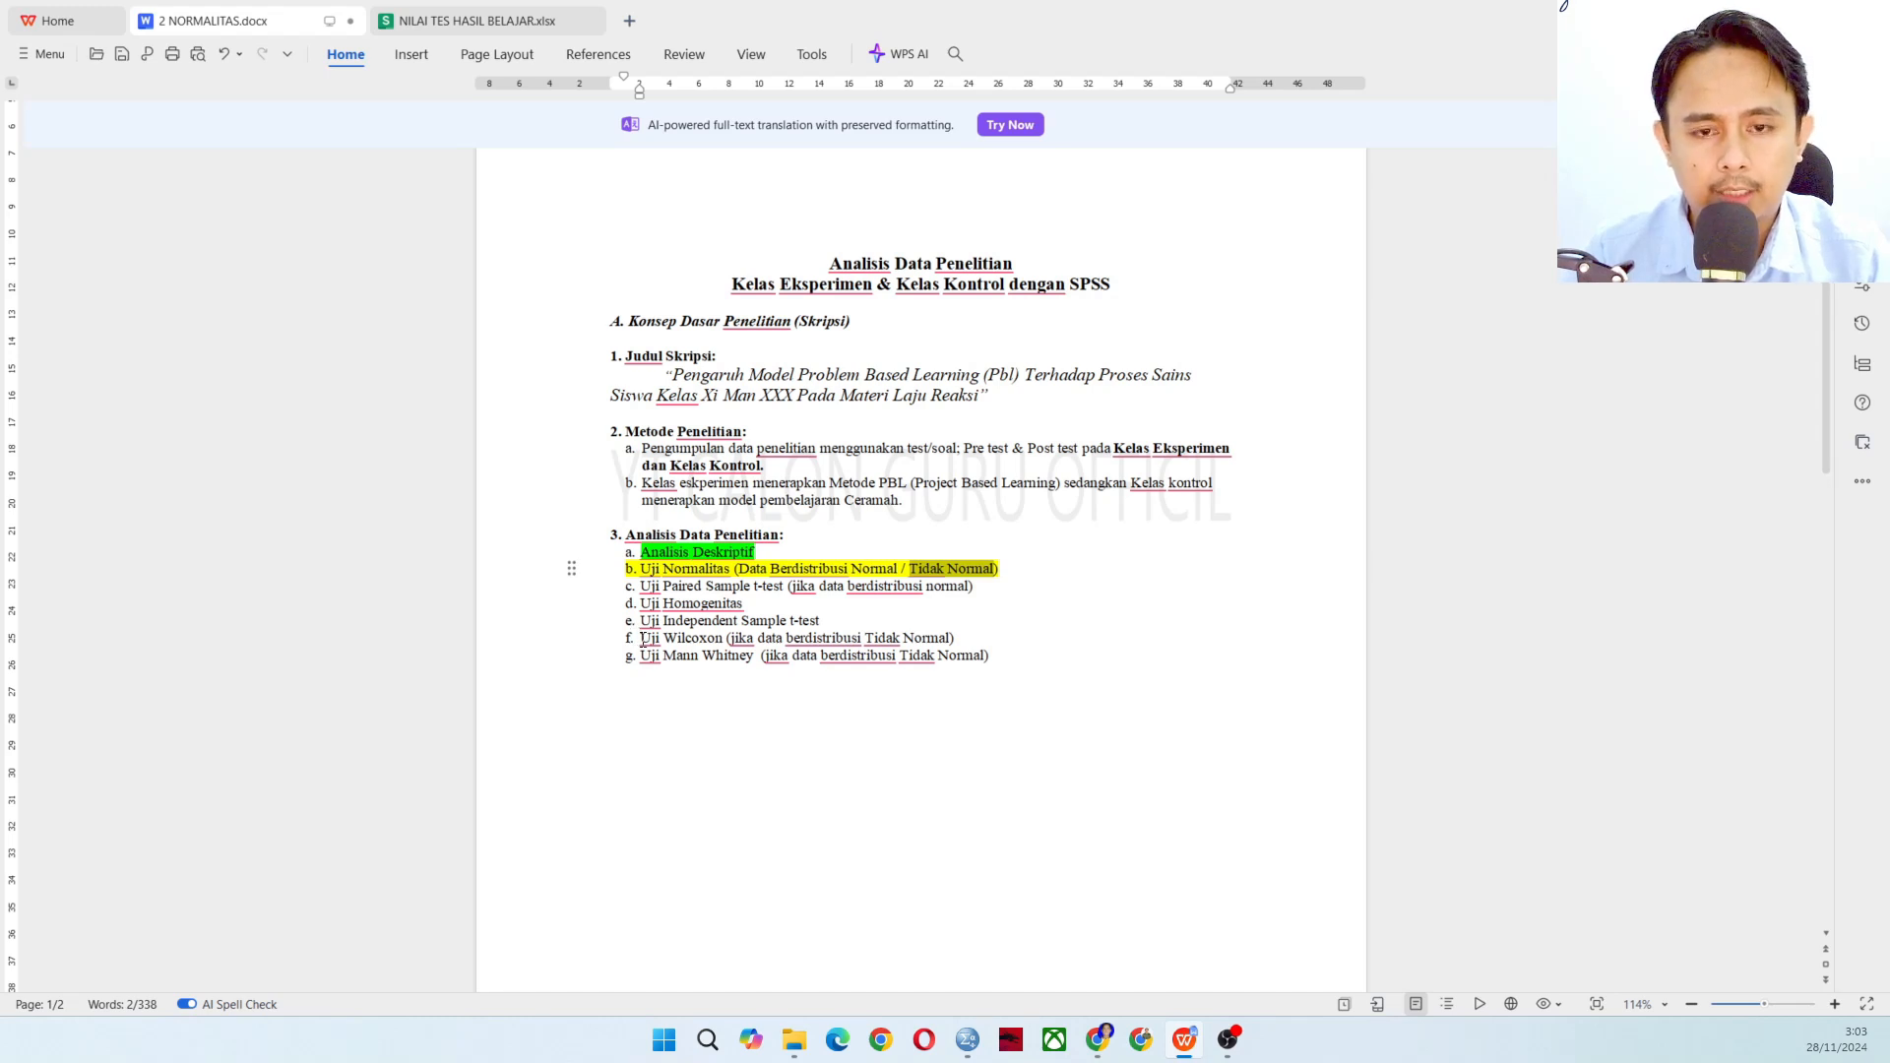
drag(641, 640, 967, 640)
click(662, 657)
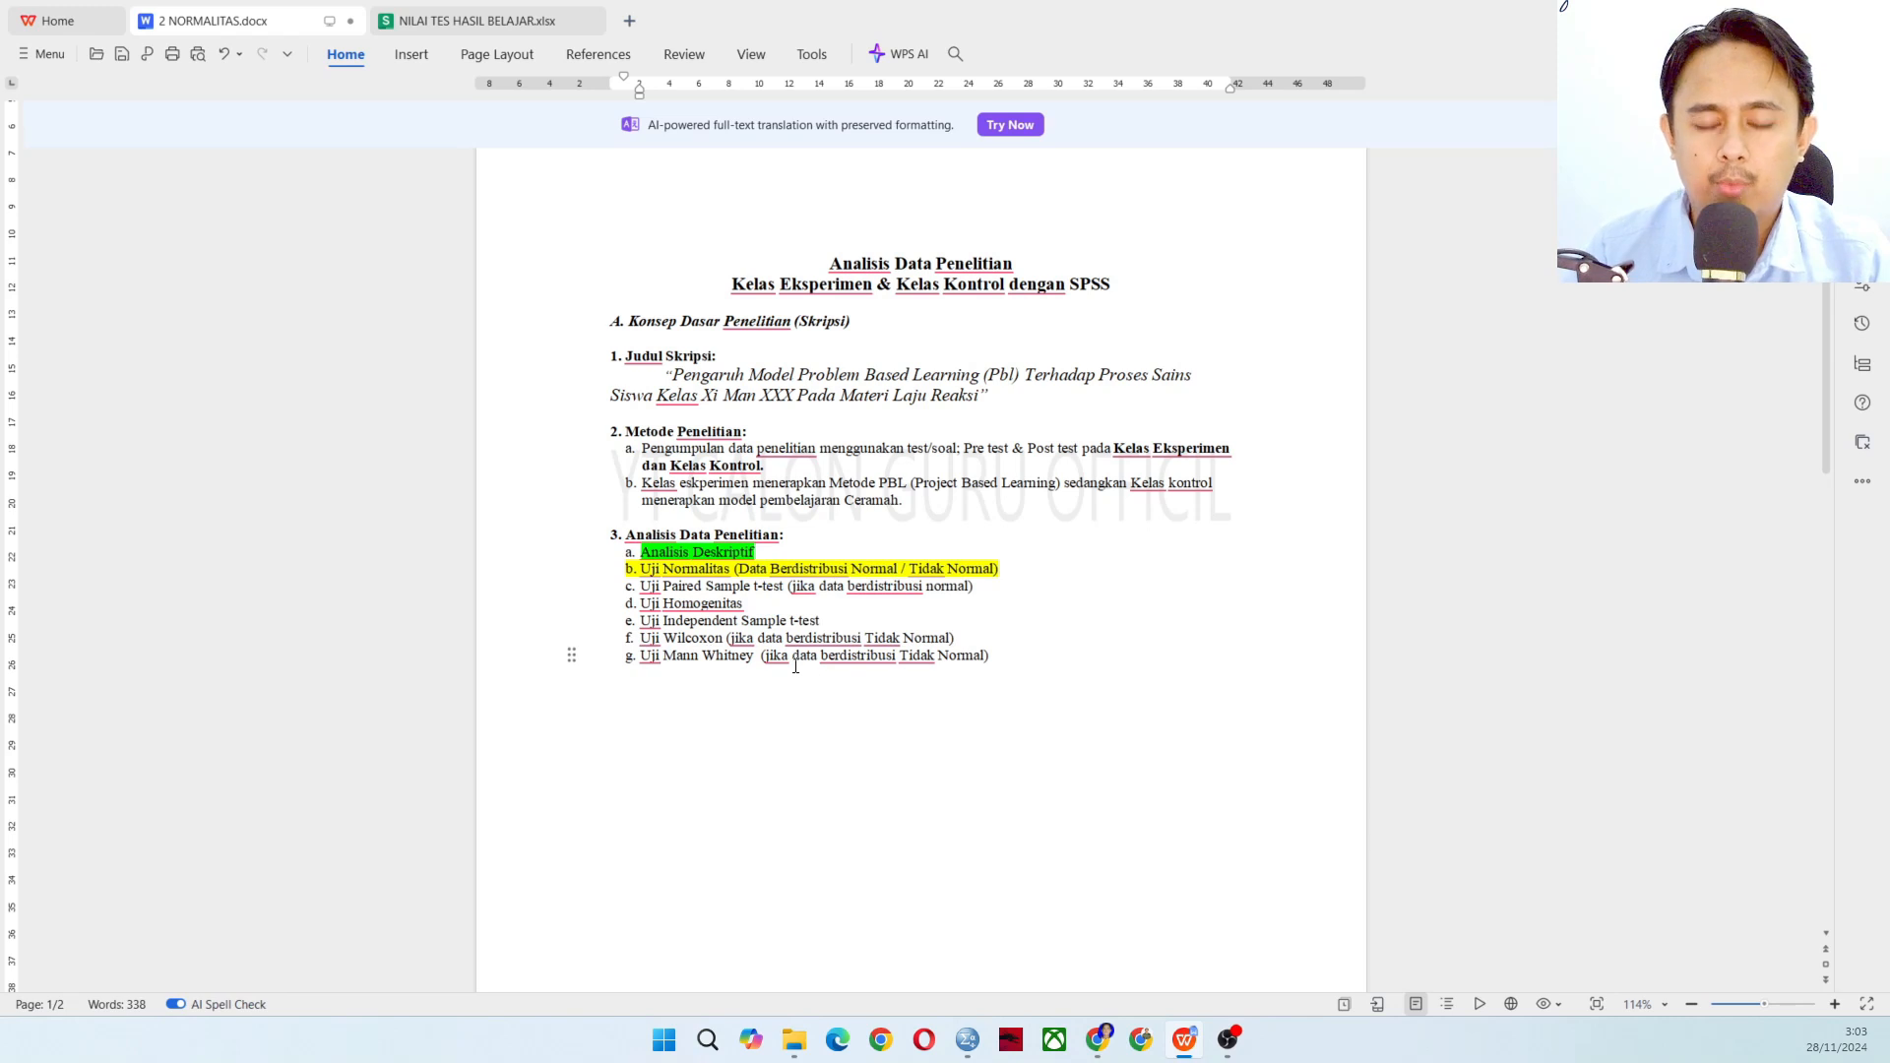
click(1100, 614)
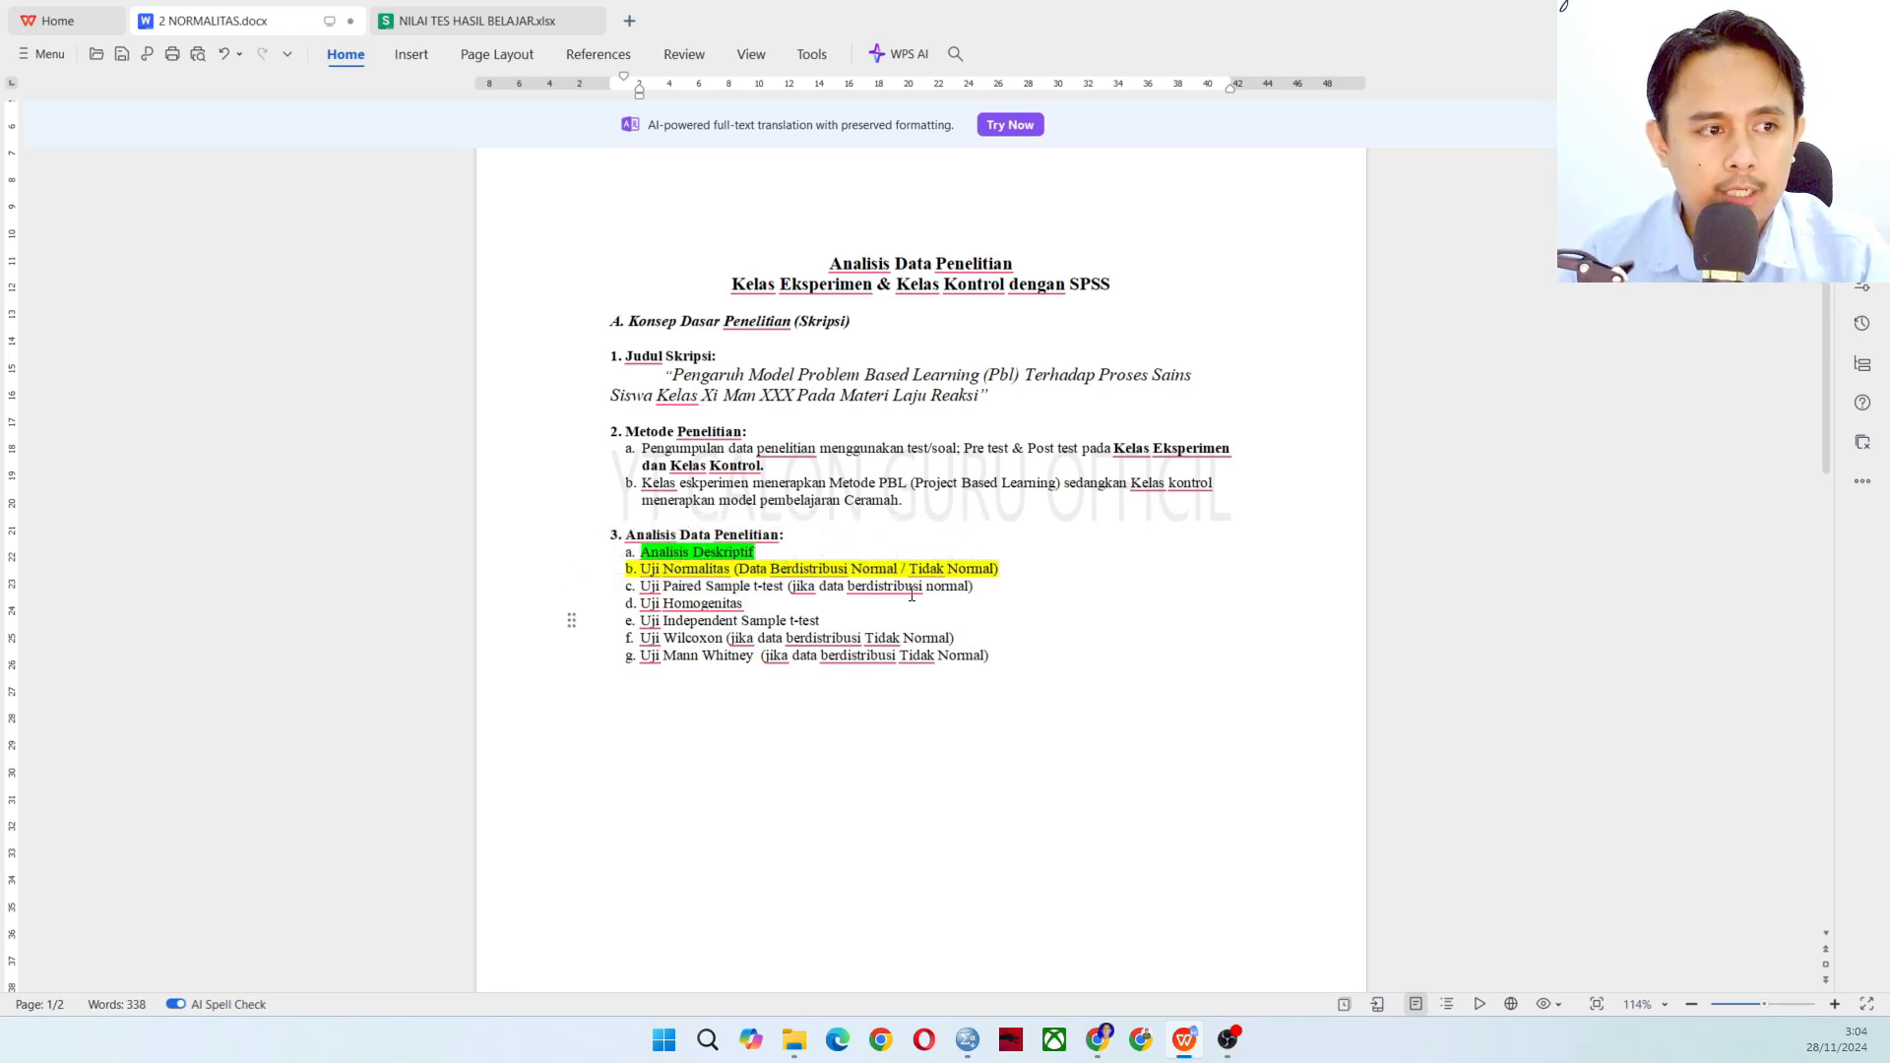